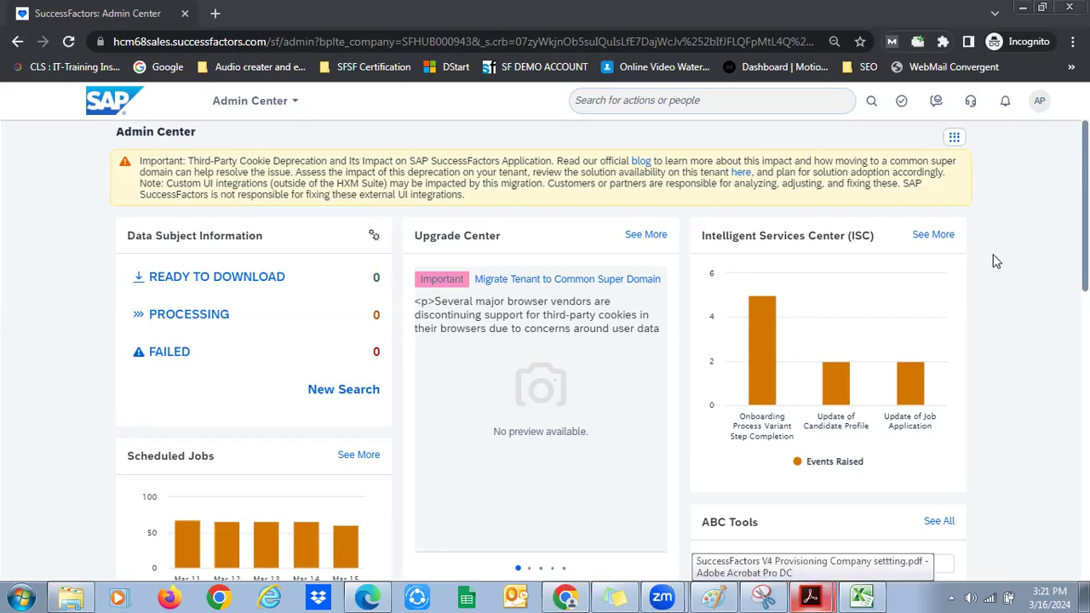
In Paint, write THR80 and 1 Unit as a text note near the top of the canvas
{"action": "left_click", "coordinate": [731, 594]}
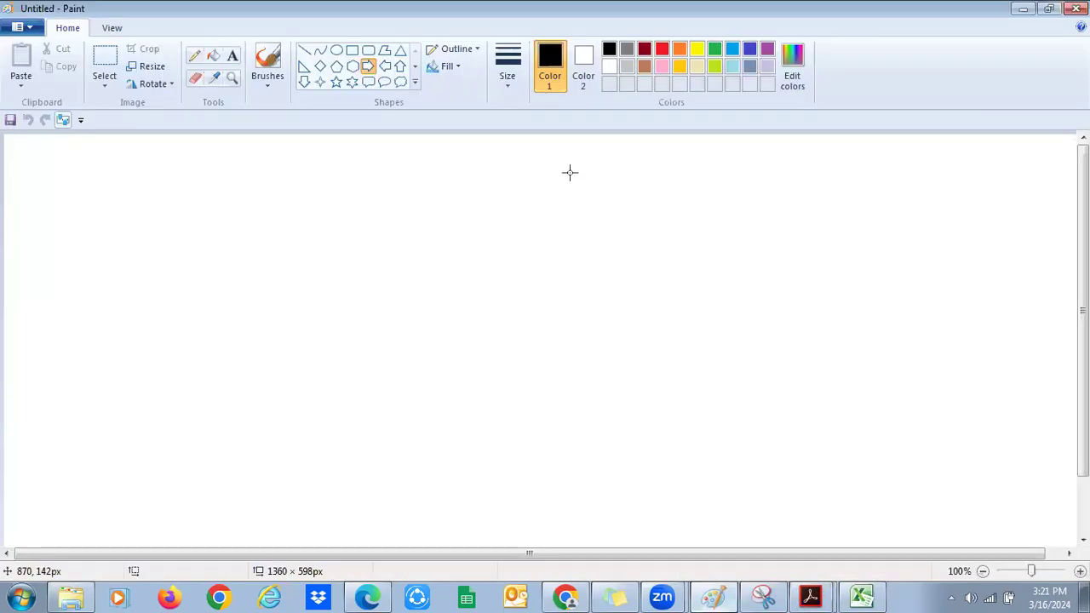
{"action": "left_click", "coordinate": [233, 56]}
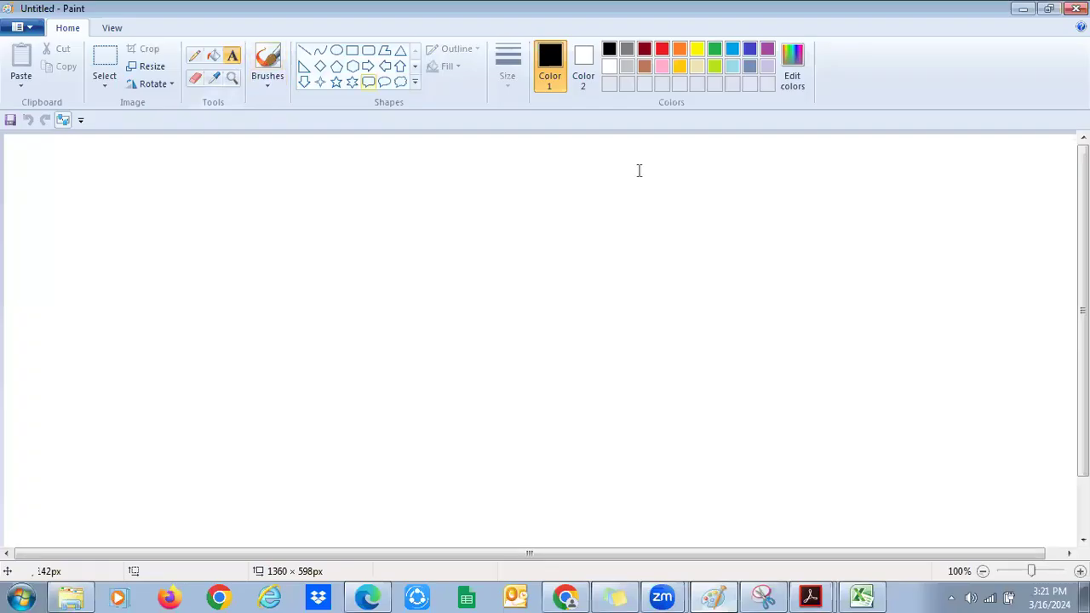
{"action": "left_click", "coordinate": [550, 178]}
{"action": "type", "text": "THR80"}
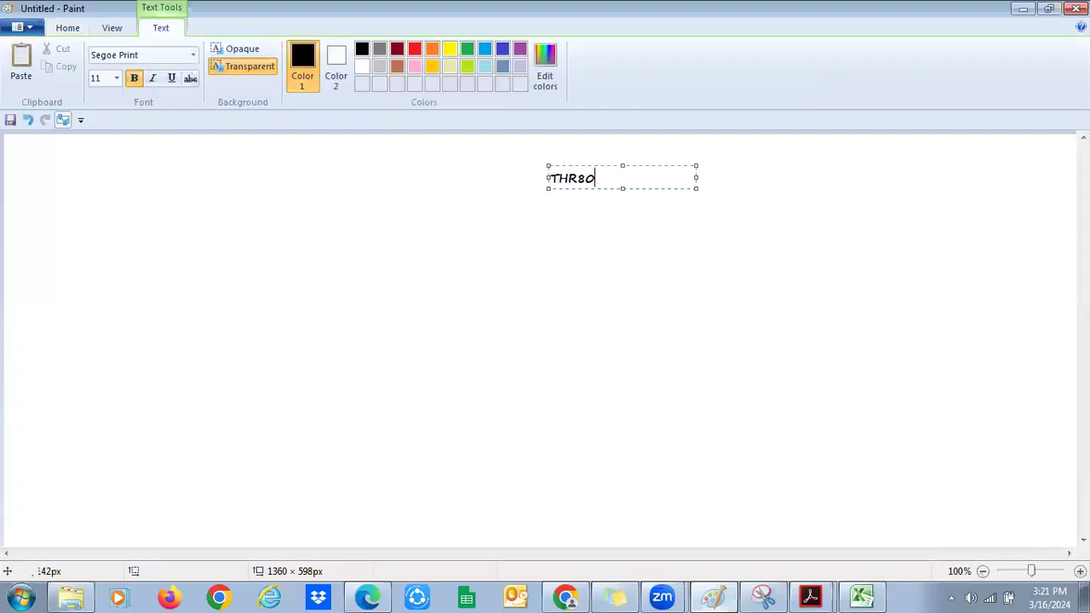
{"action": "key", "text": "Return"}
{"action": "key", "text": "Return"}
{"action": "type", "text": "1 Unit"}
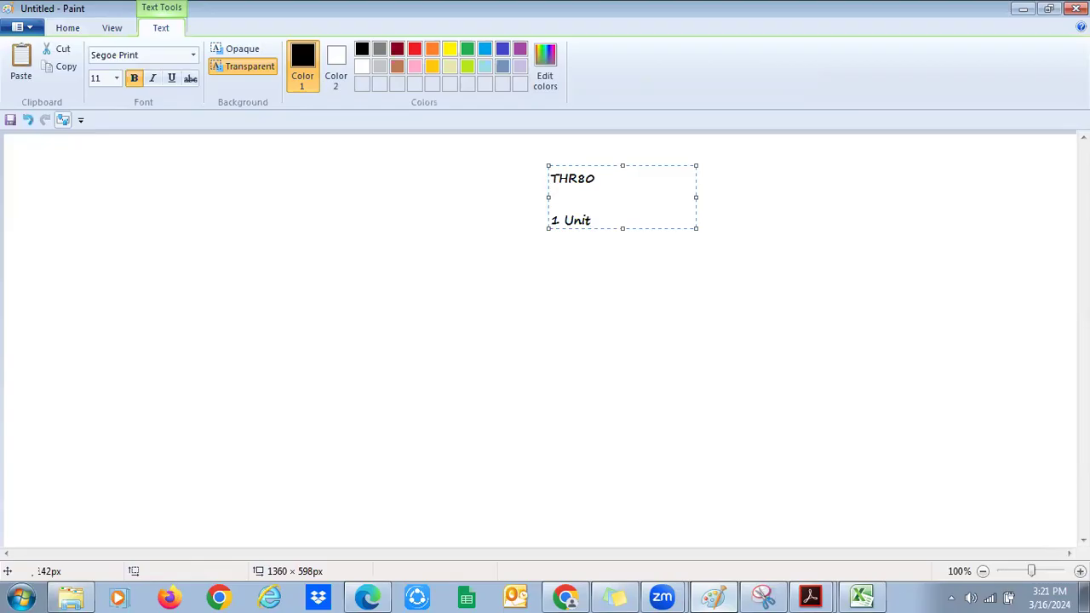
{"action": "left_click_drag", "start_coordinate": [592, 223], "coordinate": [548, 222]}
{"action": "left_click", "coordinate": [590, 253]}
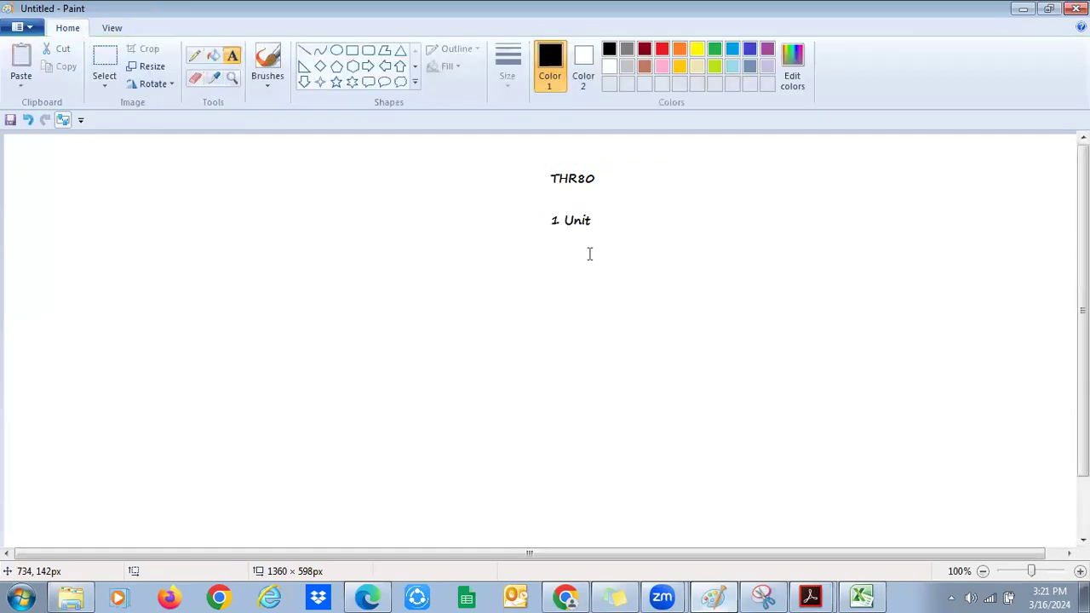
{"action": "key", "text": "alt+Tab"}
{"action": "key", "text": "alt+Tab"}
Add a second text label reading 'Credentials' to the right of THR80
{"action": "left_click", "coordinate": [673, 173]}
{"action": "type", "text": "Ce"}
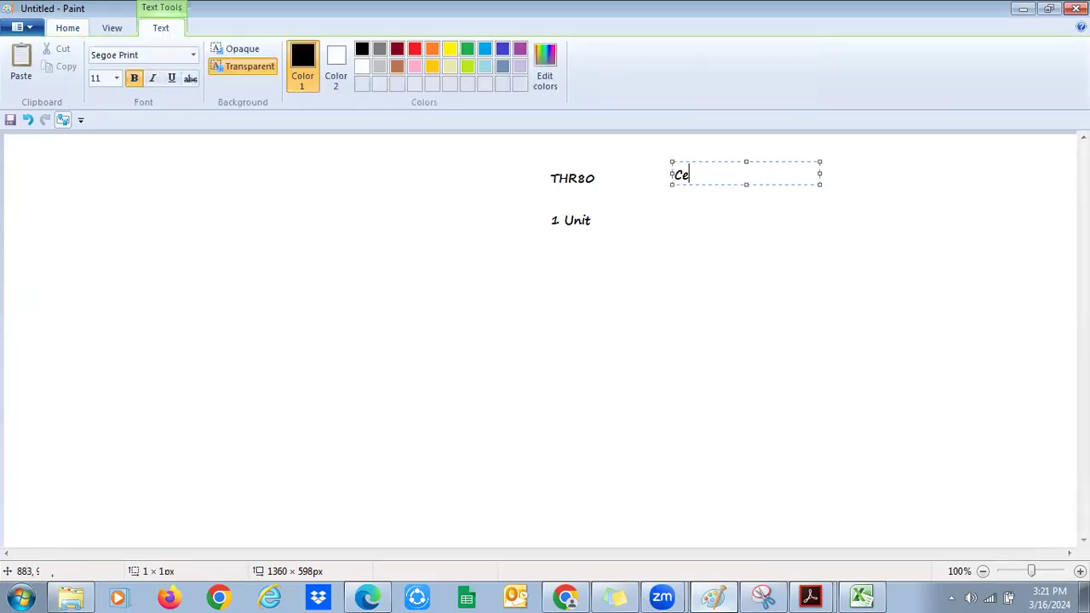
{"action": "type", "text": "redentais"}
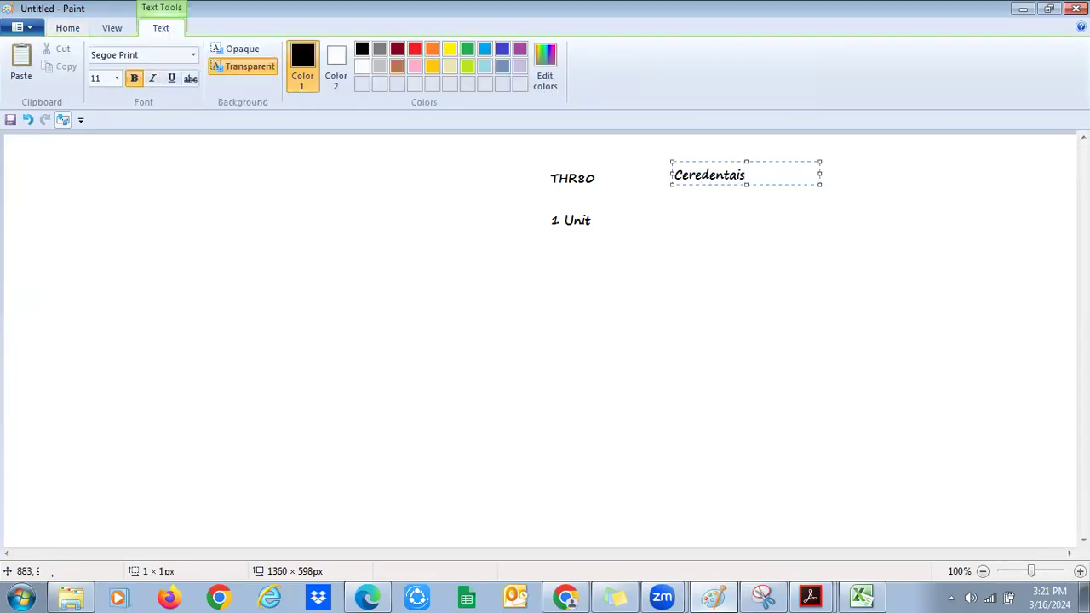
{"action": "key", "text": "BackSpace"}
{"action": "key", "text": "BackSpace"}
{"action": "key", "text": "BackSpace"}
{"action": "type", "text": "ials"}
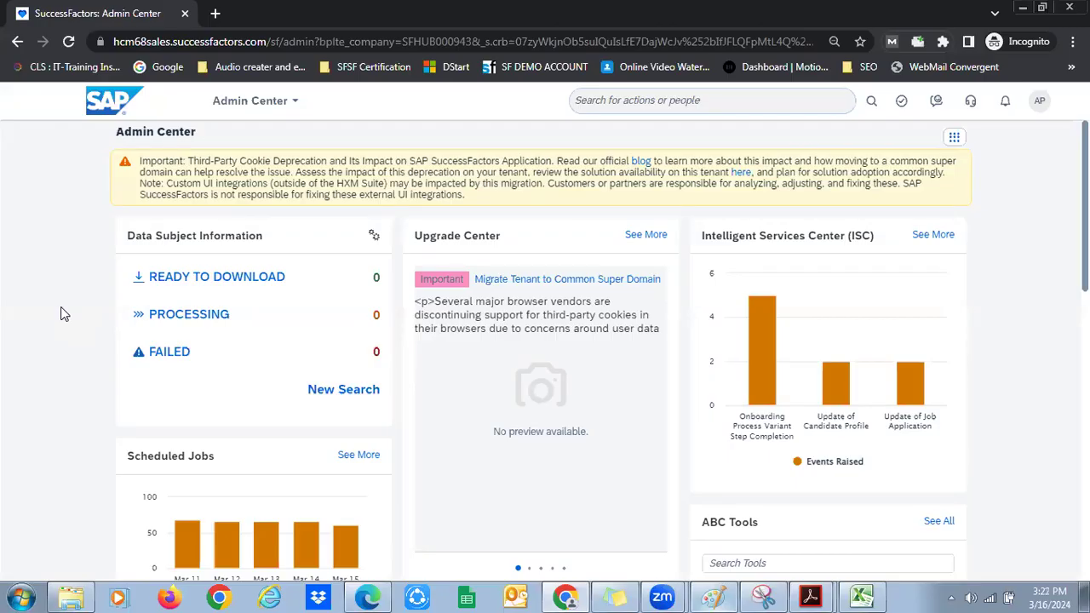
Dismiss the Admin Center search suggestions and choose See All on the ABC Tools tile
{"action": "left_click", "coordinate": [621, 112]}
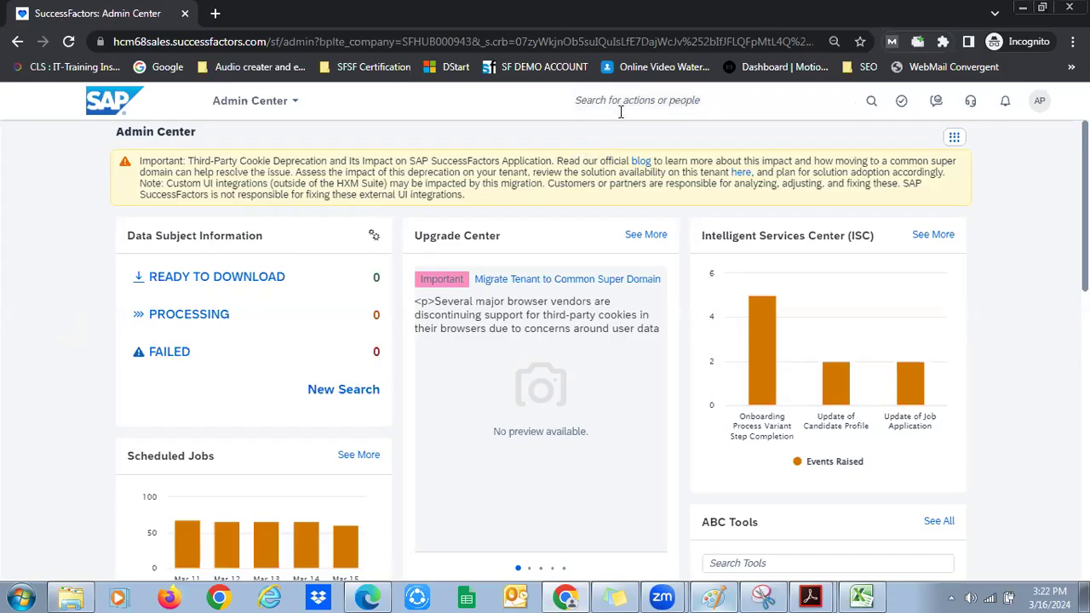
{"action": "left_click", "coordinate": [621, 112]}
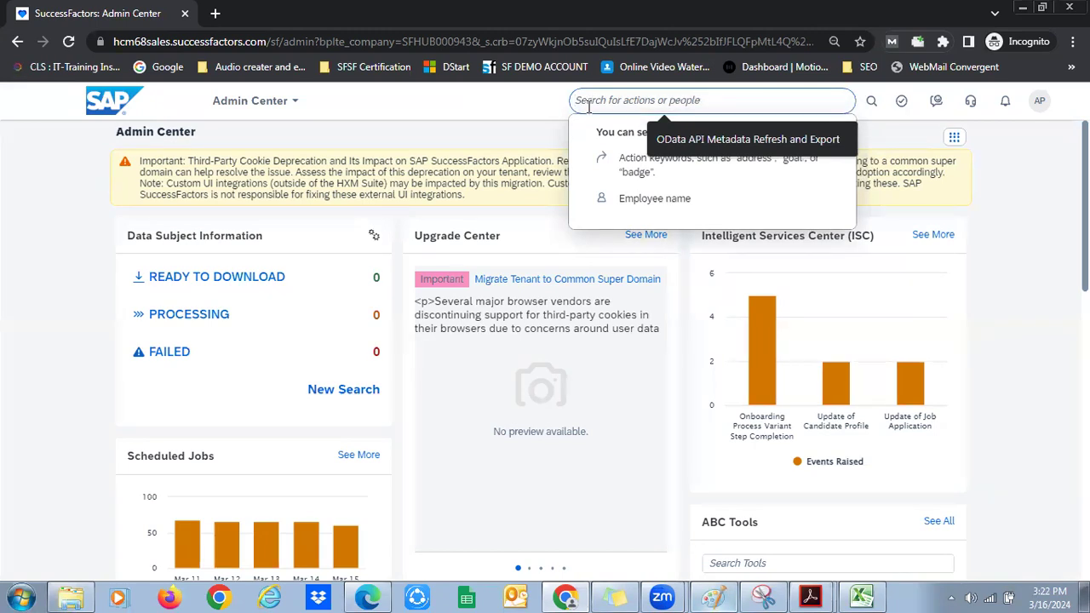
{"action": "left_click", "coordinate": [461, 108]}
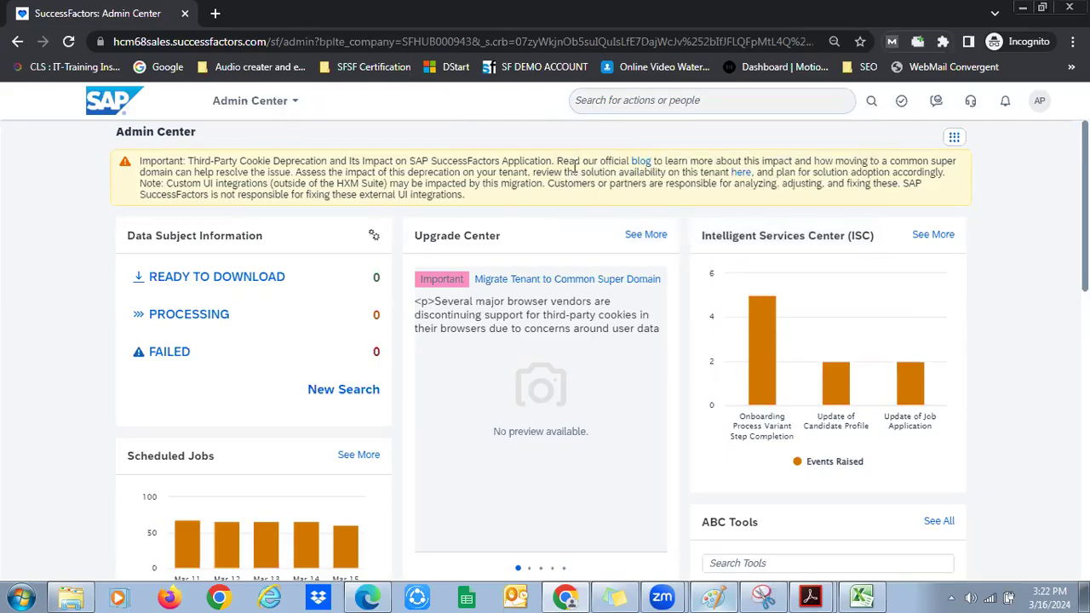
{"action": "scroll", "coordinate": [1085, 204], "scroll_direction": "down", "scroll_amount": 3}
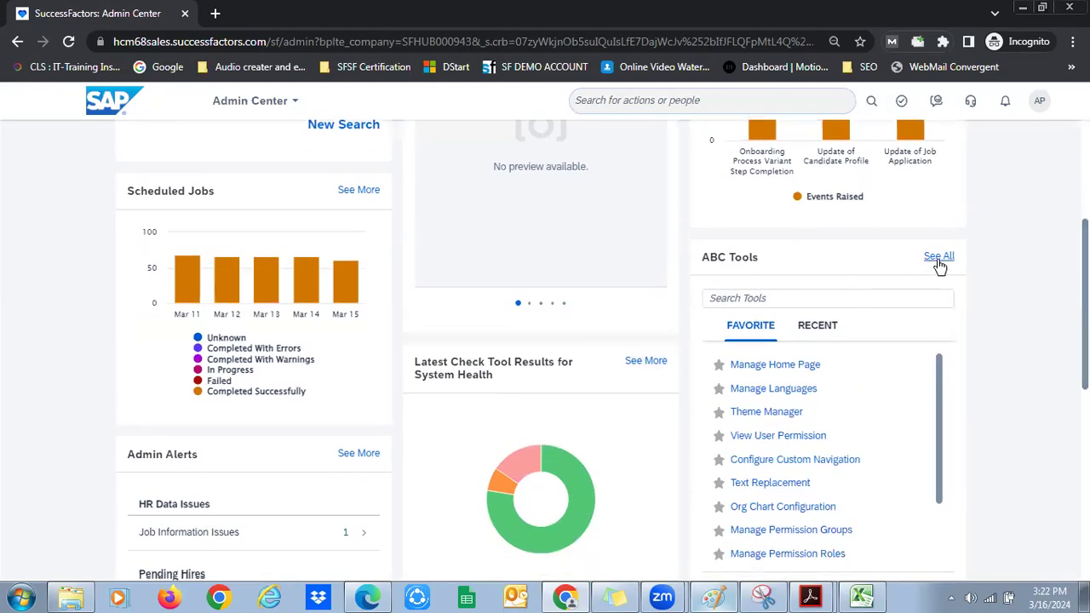
{"action": "left_click", "coordinate": [939, 264]}
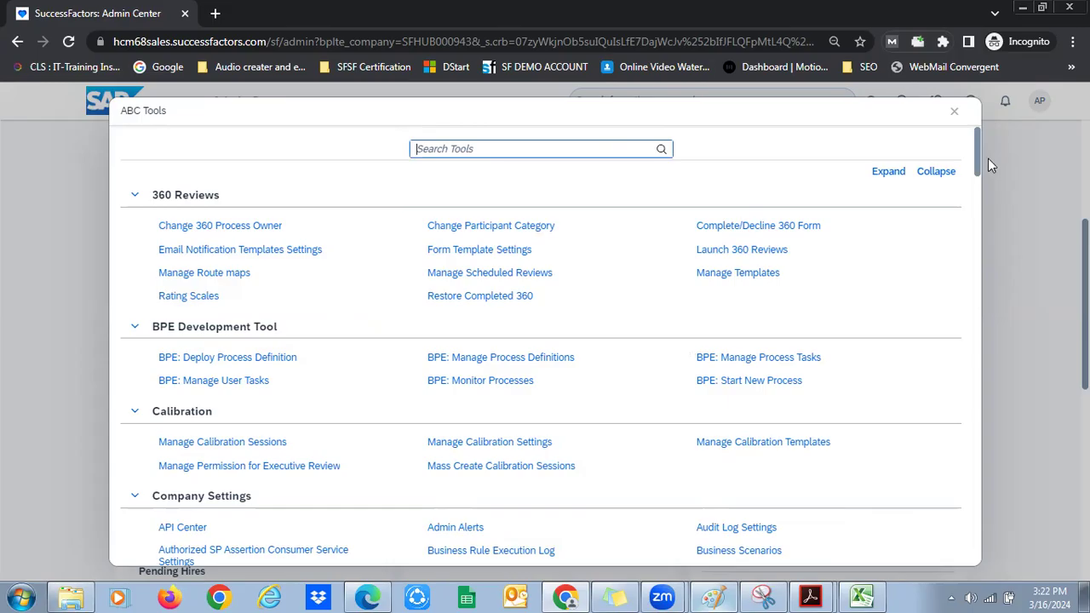
{"action": "scroll", "coordinate": [978, 160], "scroll_direction": "down", "scroll_amount": 1}
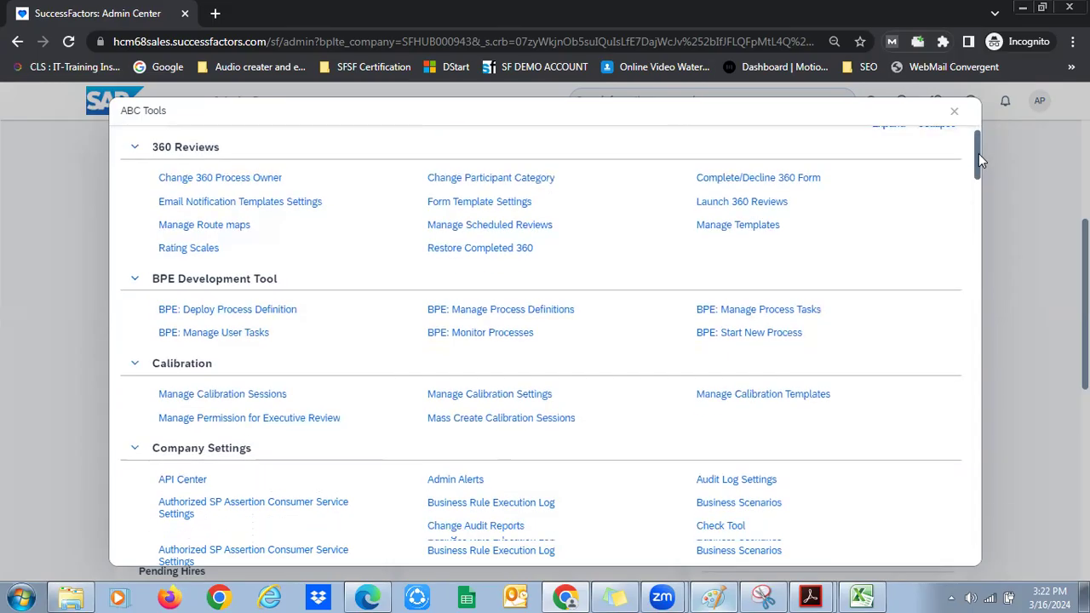
{"action": "left_click_drag", "start_coordinate": [978, 153], "coordinate": [976, 190]}
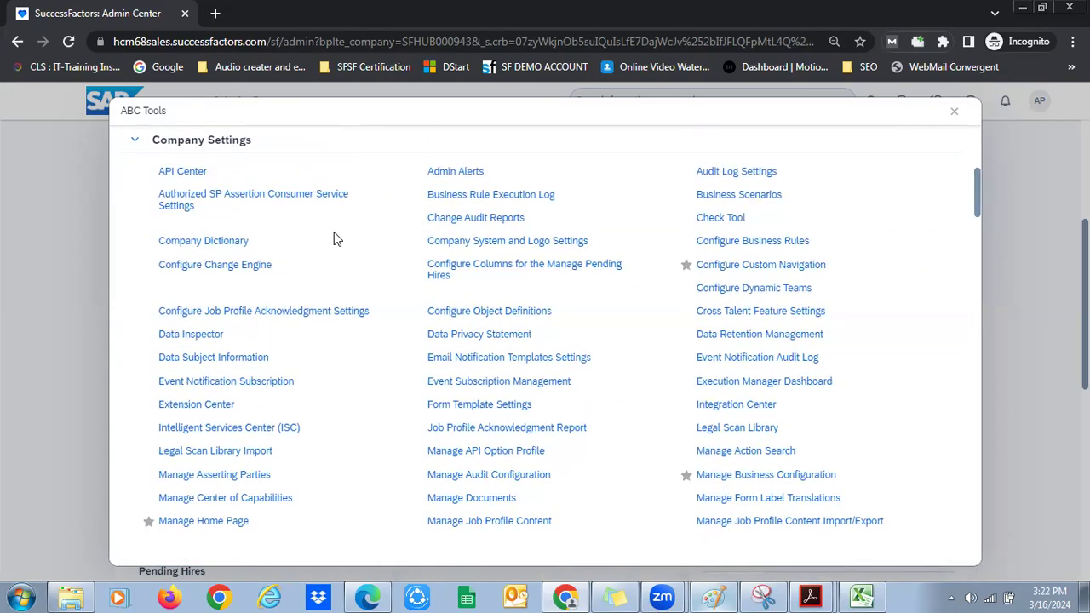
{"action": "left_click_drag", "start_coordinate": [977, 186], "coordinate": [978, 294]}
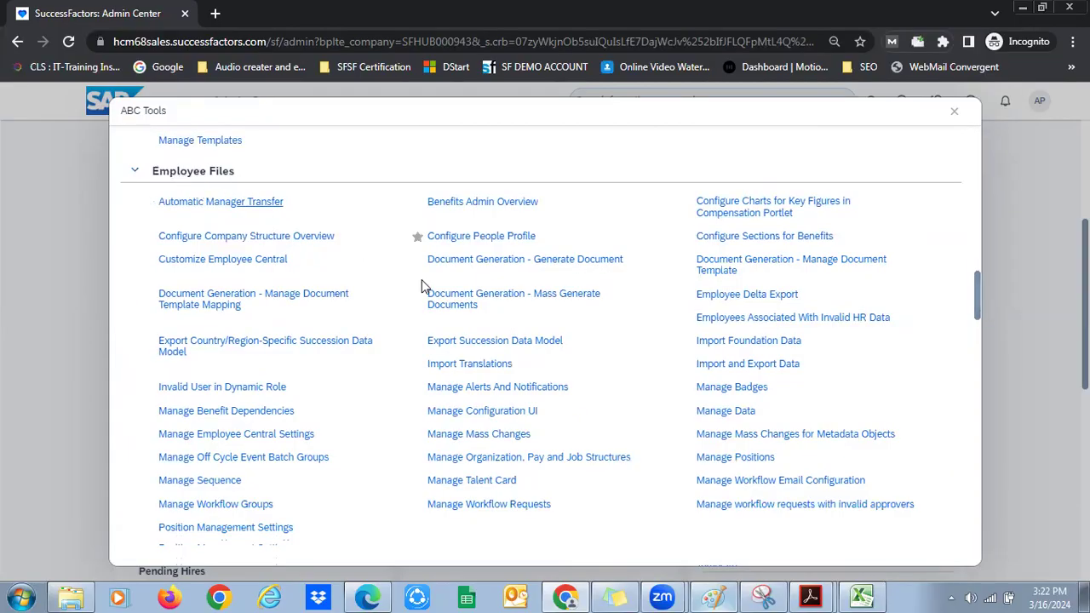
{"action": "left_click_drag", "start_coordinate": [977, 303], "coordinate": [976, 306]}
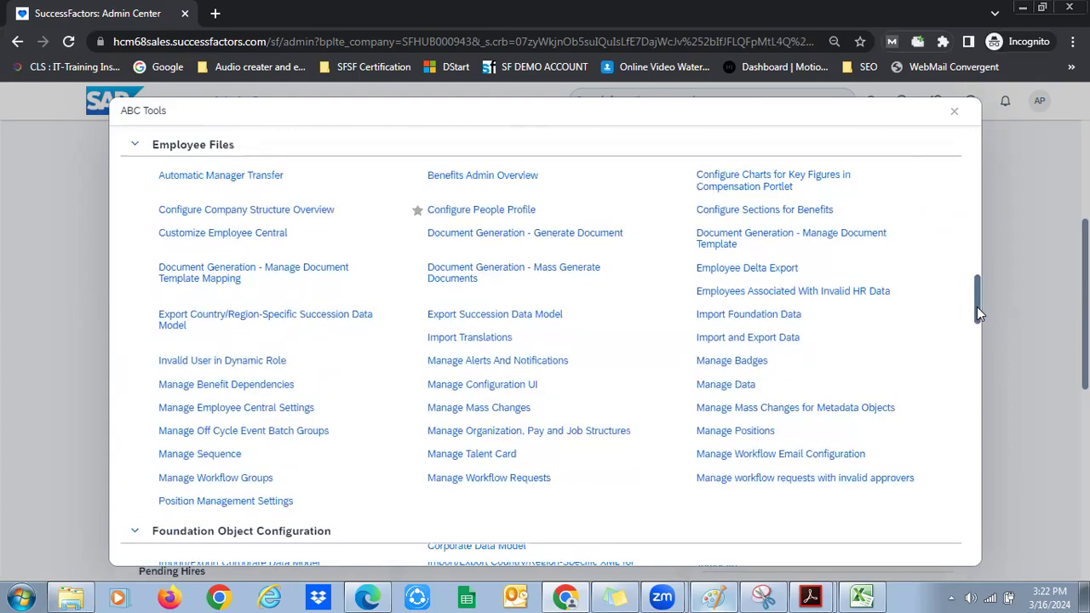
{"action": "key", "text": "ctrl+f"}
{"action": "type", "text": "add ne"}
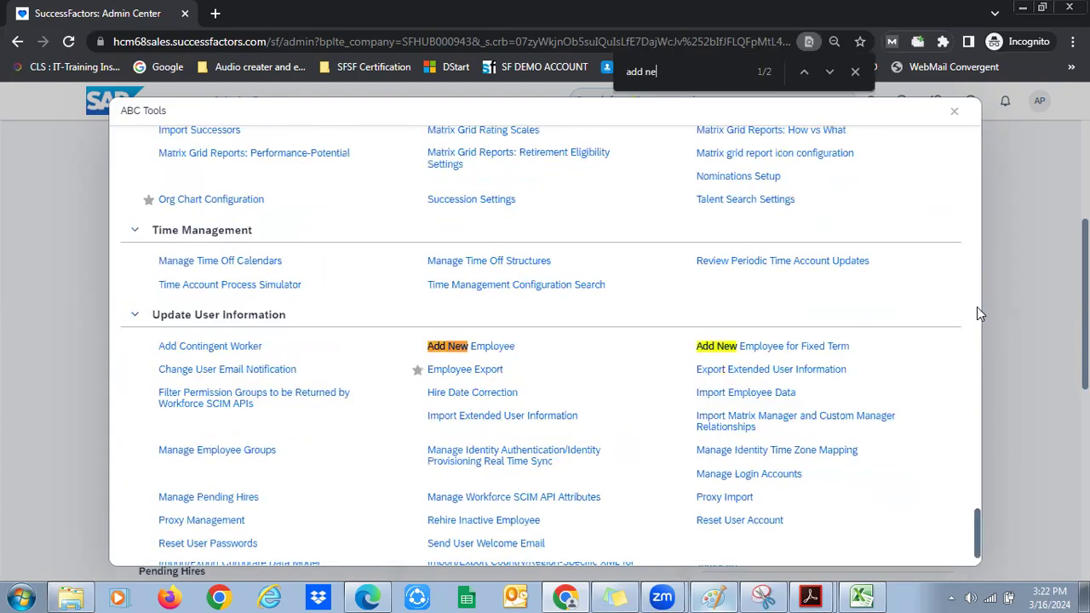
{"action": "type", "text": "w"}
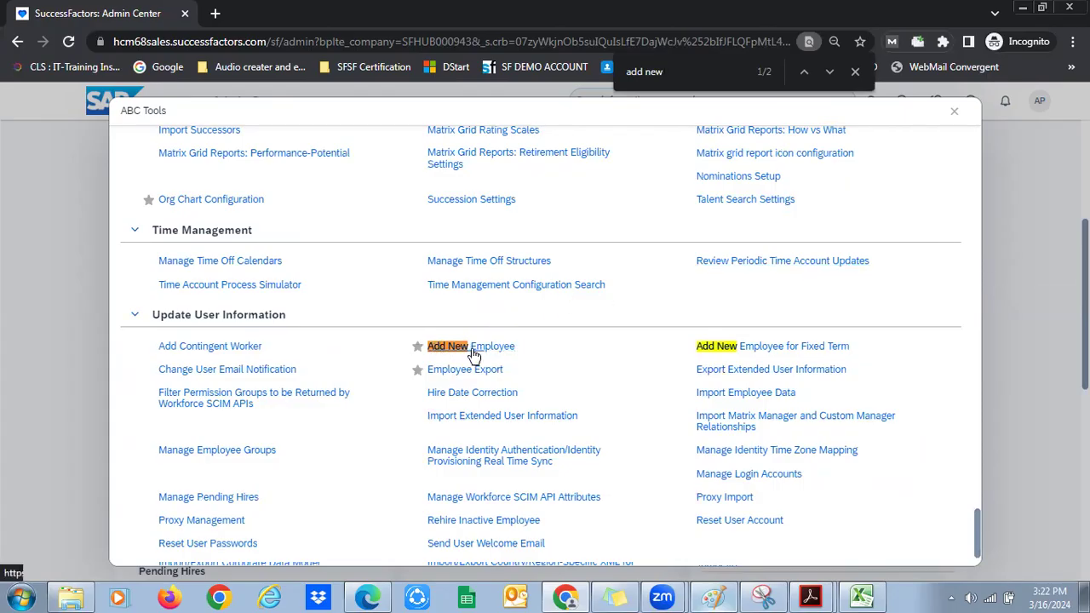
{"action": "left_click", "coordinate": [854, 72]}
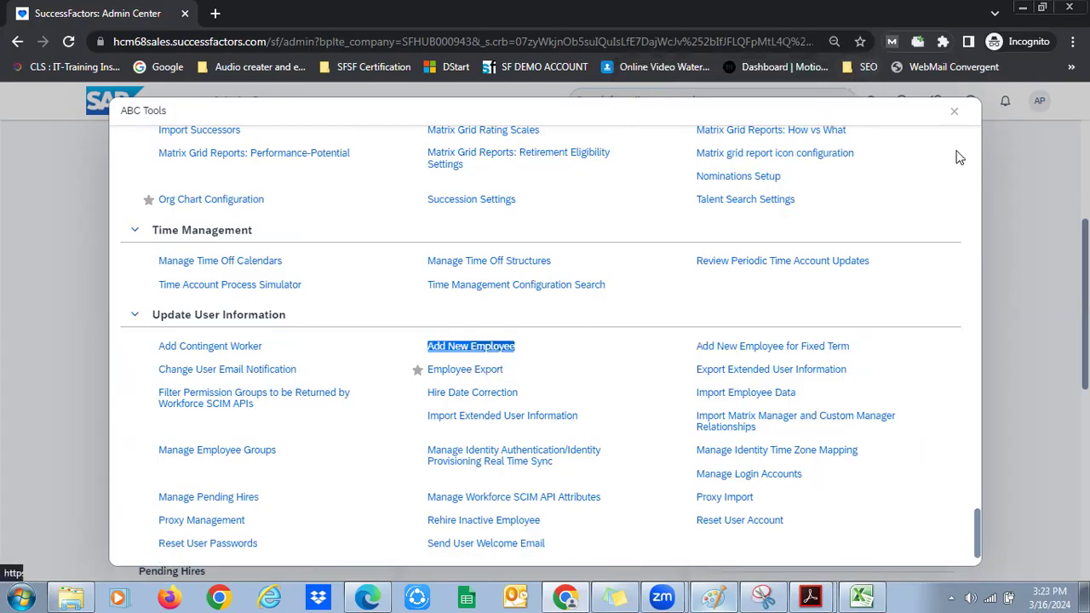
Close the ABC Tools list and search 'add new emp' to reach the Add New Employee form
{"action": "left_click", "coordinate": [954, 112]}
{"action": "left_click", "coordinate": [695, 100]}
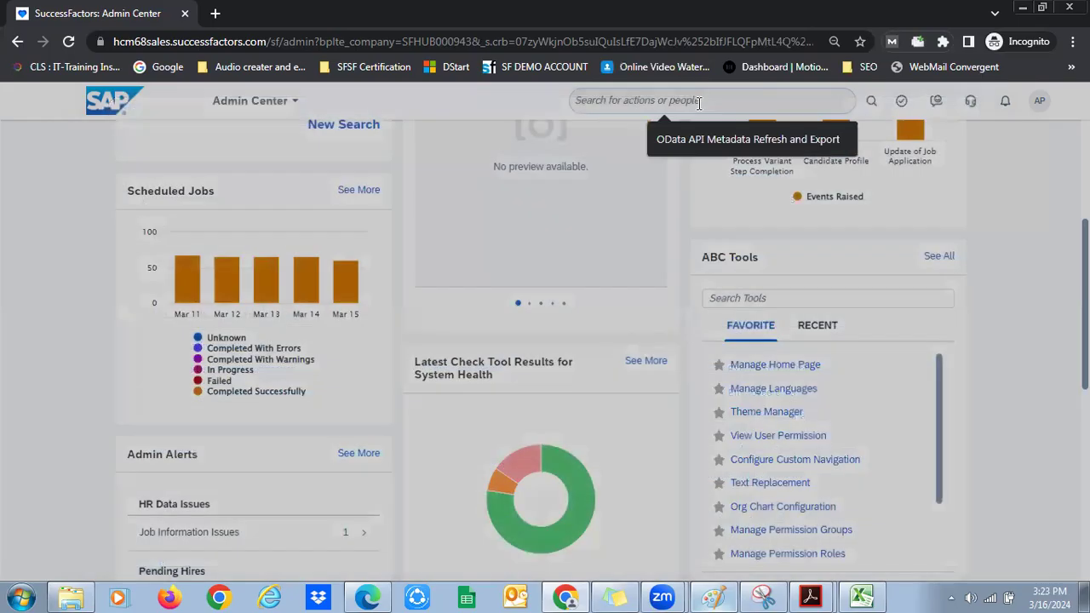
{"action": "type", "text": "add"}
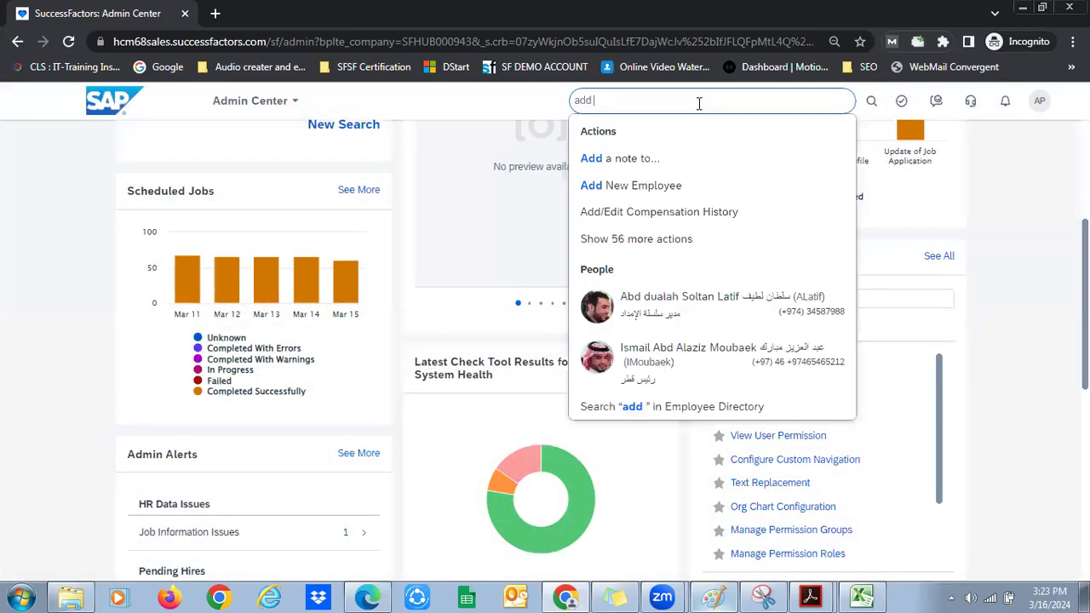
{"action": "type", "text": " new emp"}
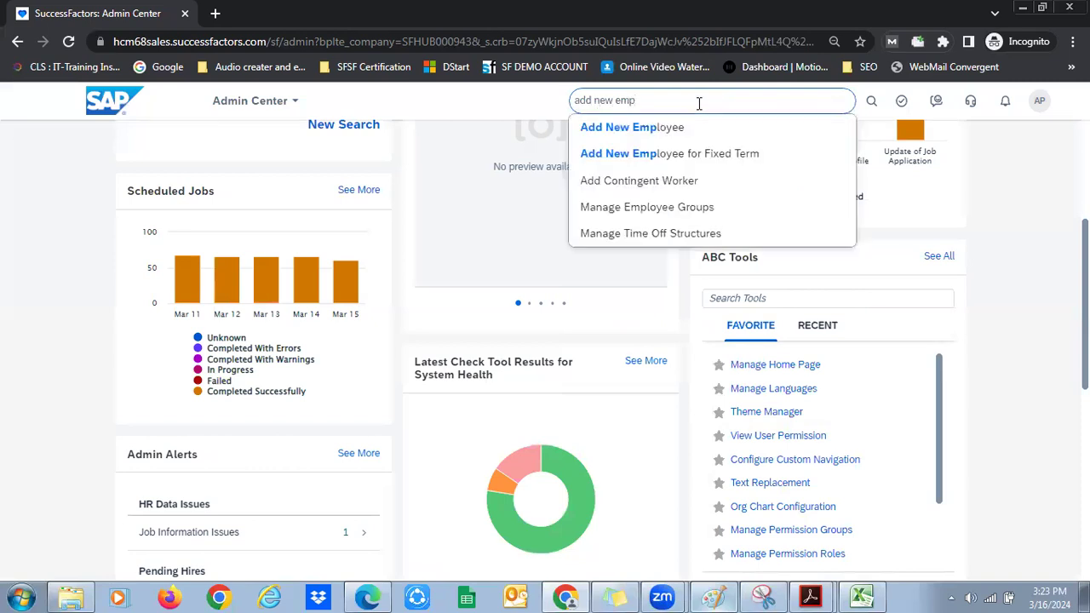
{"action": "left_click", "coordinate": [673, 128]}
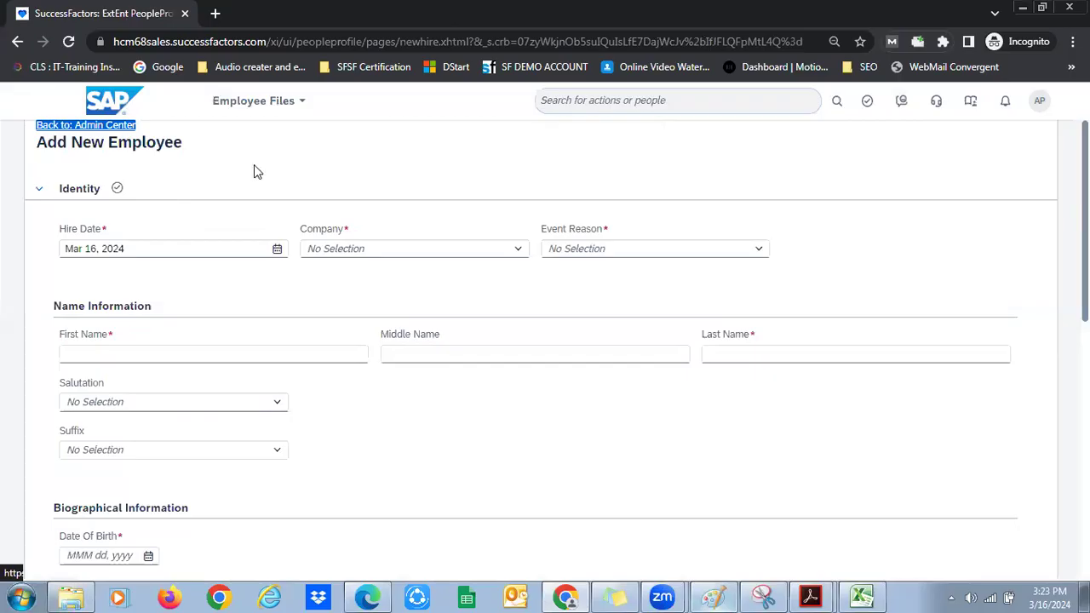
{"action": "left_click", "coordinate": [302, 356]}
{"action": "left_click", "coordinate": [315, 228]}
{"action": "double_click", "coordinate": [65, 228]}
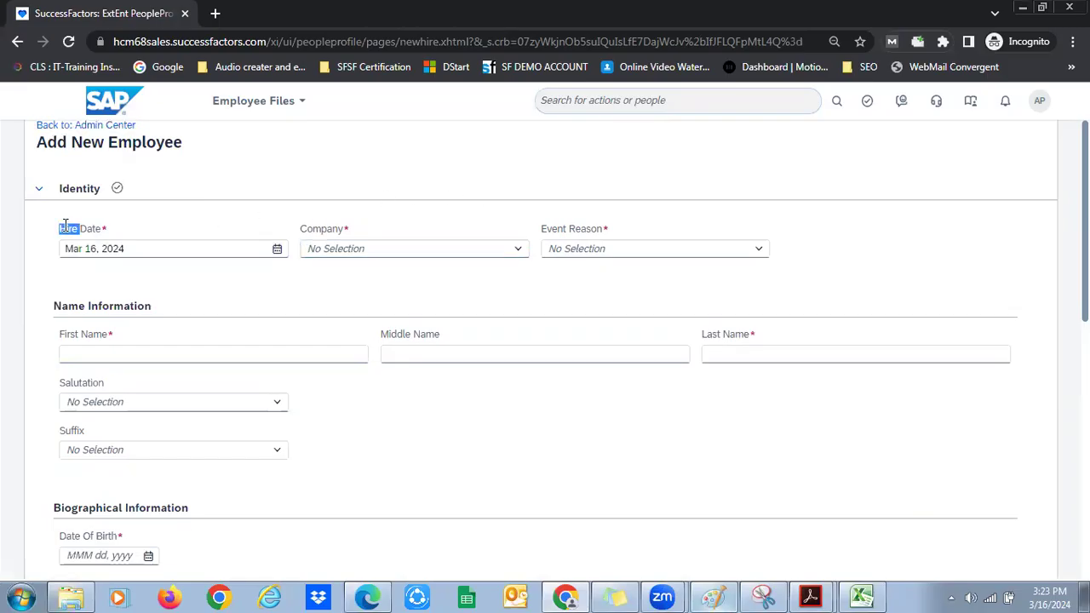
Set Hire Date Mar 18, 2024, company BestRun India (4000) and event reason New Hire (HIRNEW)
{"action": "left_click", "coordinate": [278, 247]}
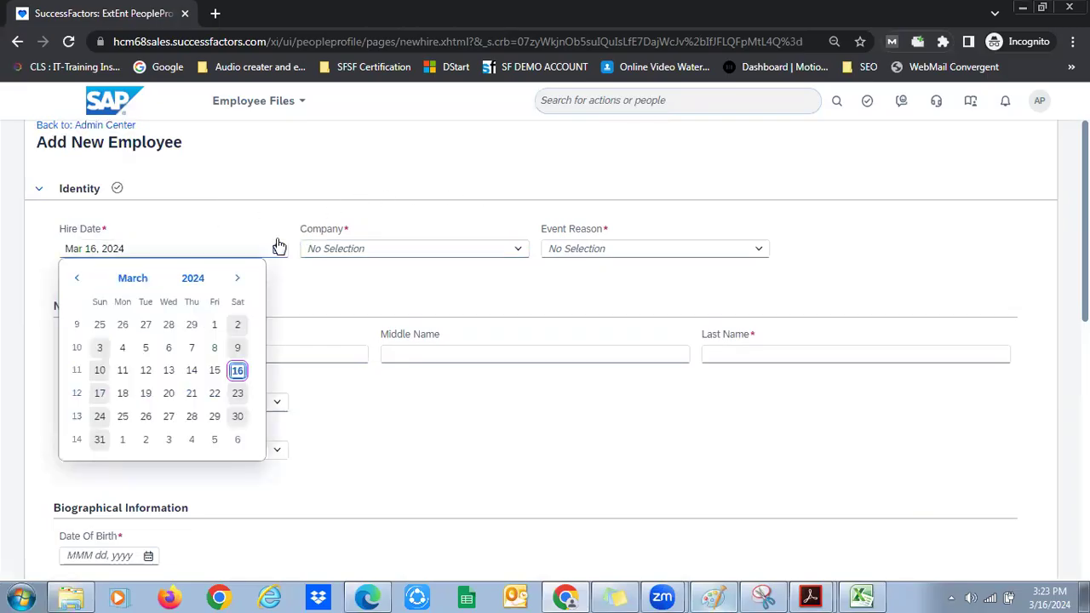
{"action": "left_click", "coordinate": [125, 394]}
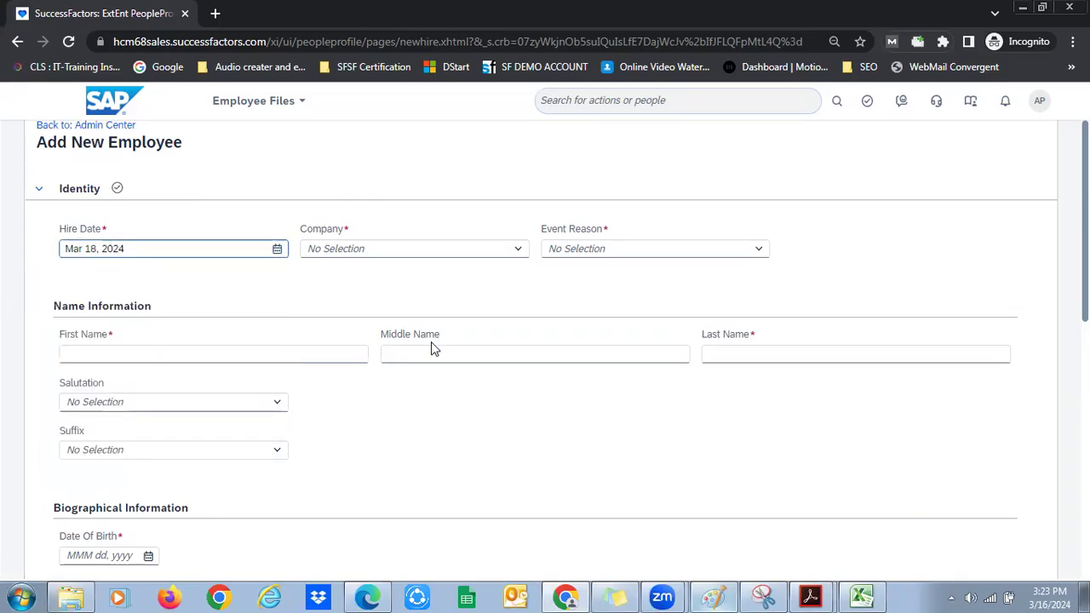
{"action": "left_click", "coordinate": [511, 252]}
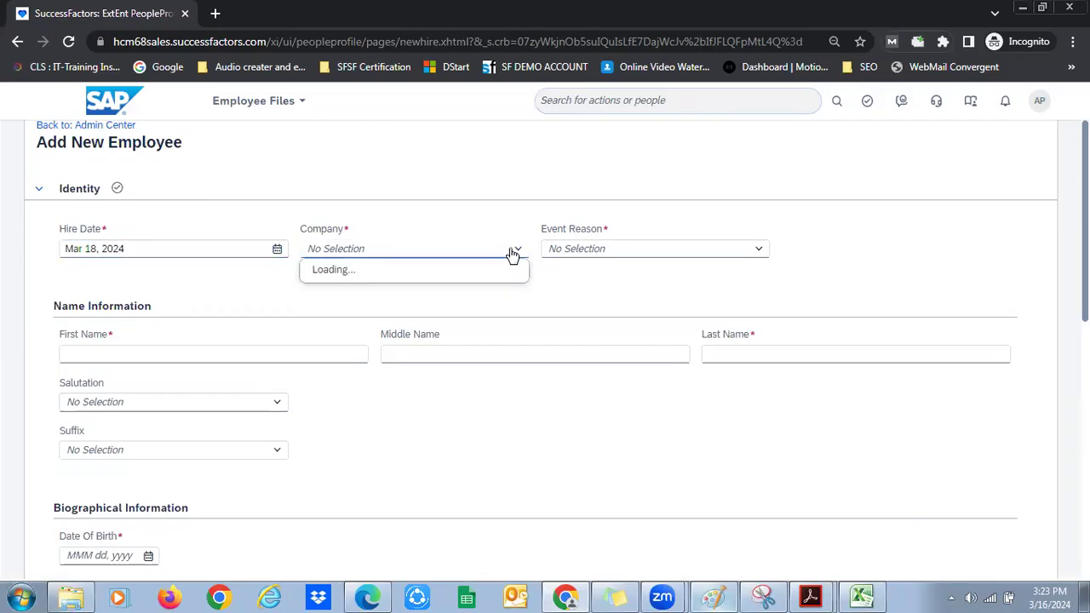
{"action": "type", "text": "india"}
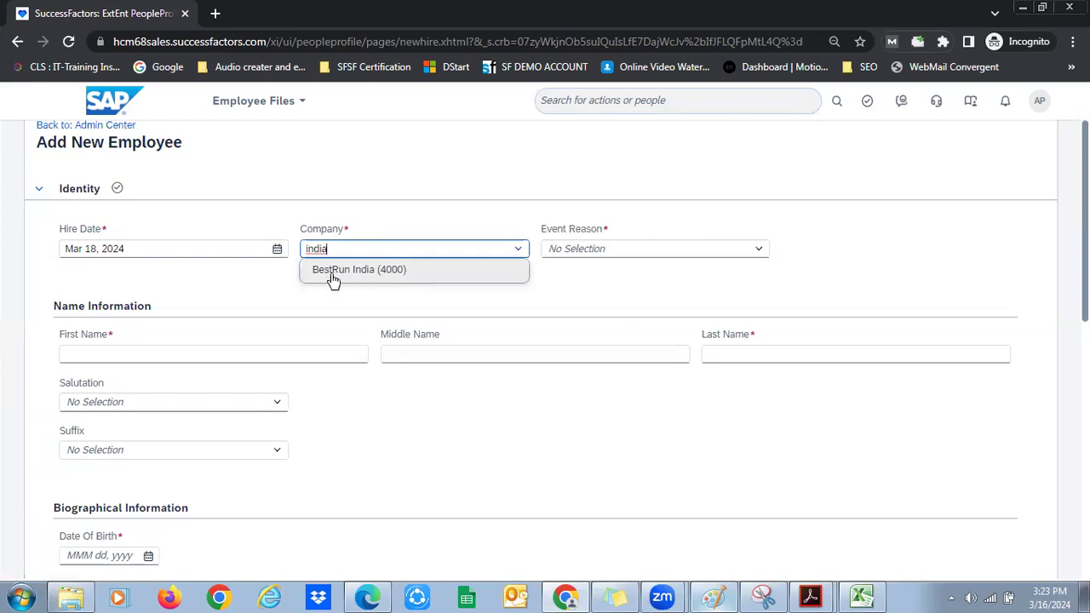
{"action": "left_click", "coordinate": [349, 275]}
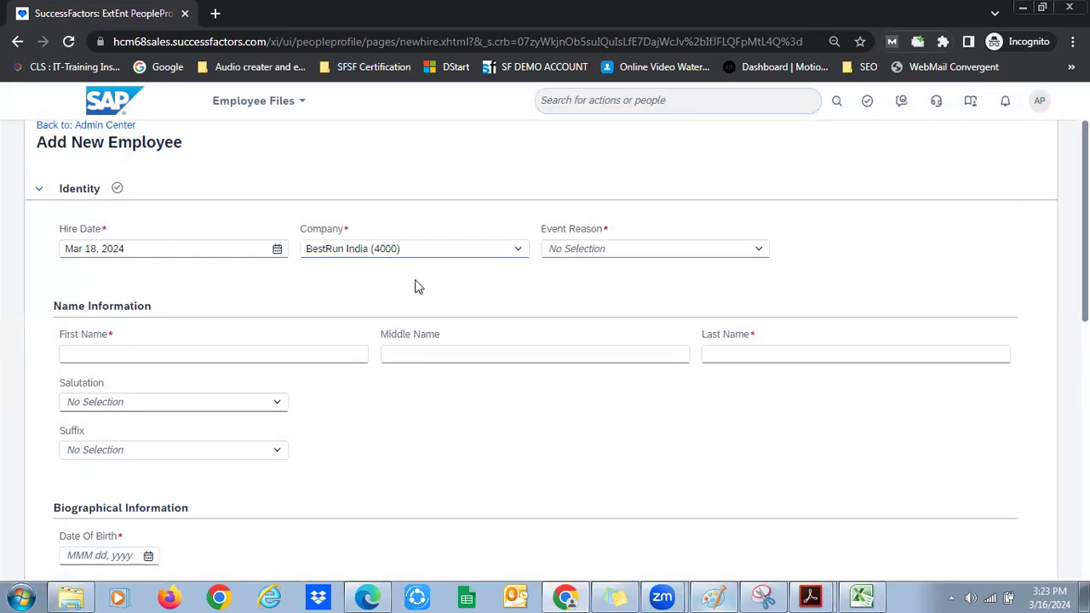
{"action": "left_click_drag", "start_coordinate": [541, 230], "coordinate": [594, 231]}
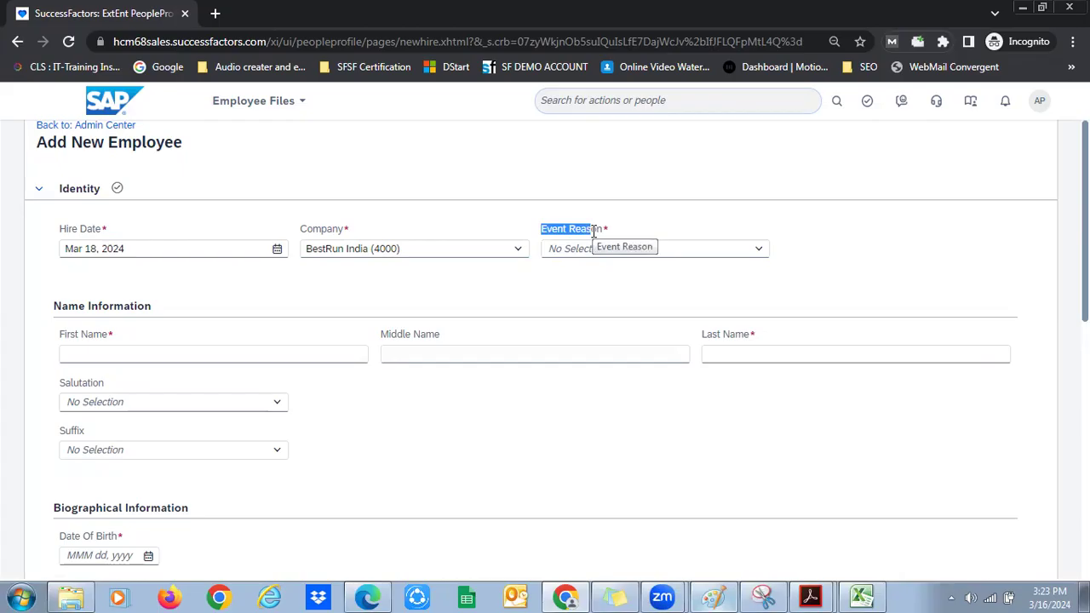
{"action": "left_click", "coordinate": [758, 250]}
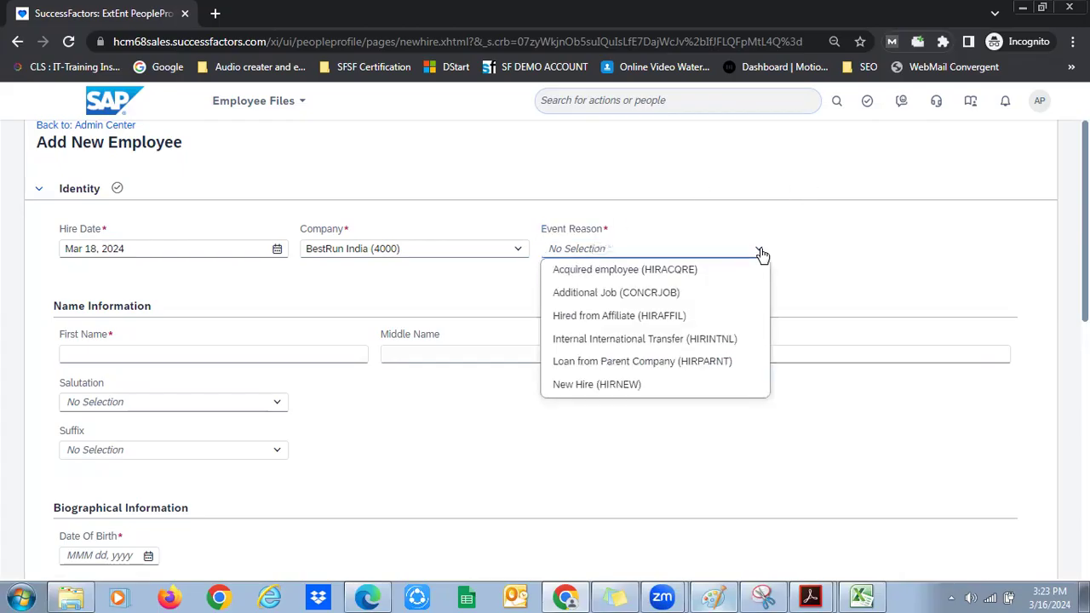
{"action": "left_click", "coordinate": [609, 386]}
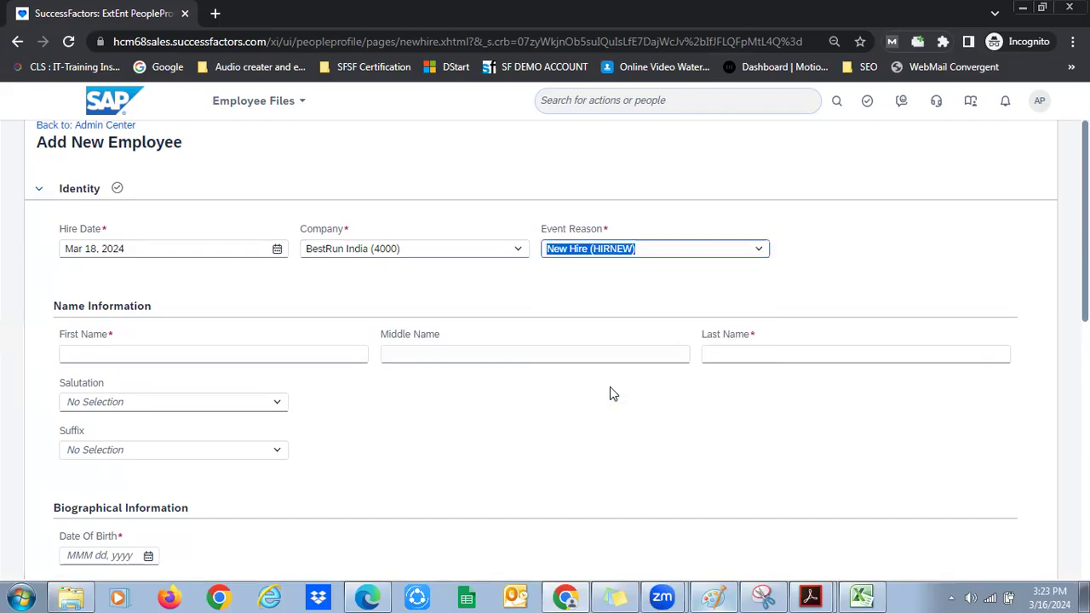
Enter the new hire's first and last name in Name Information
{"action": "left_click", "coordinate": [155, 353]}
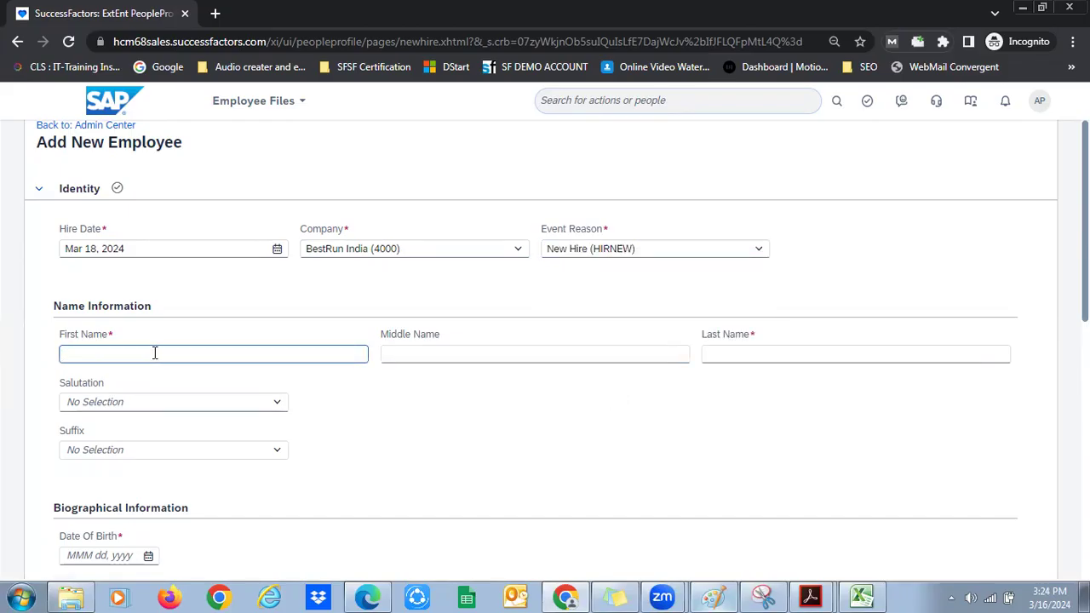
{"action": "left_click", "coordinate": [737, 356]}
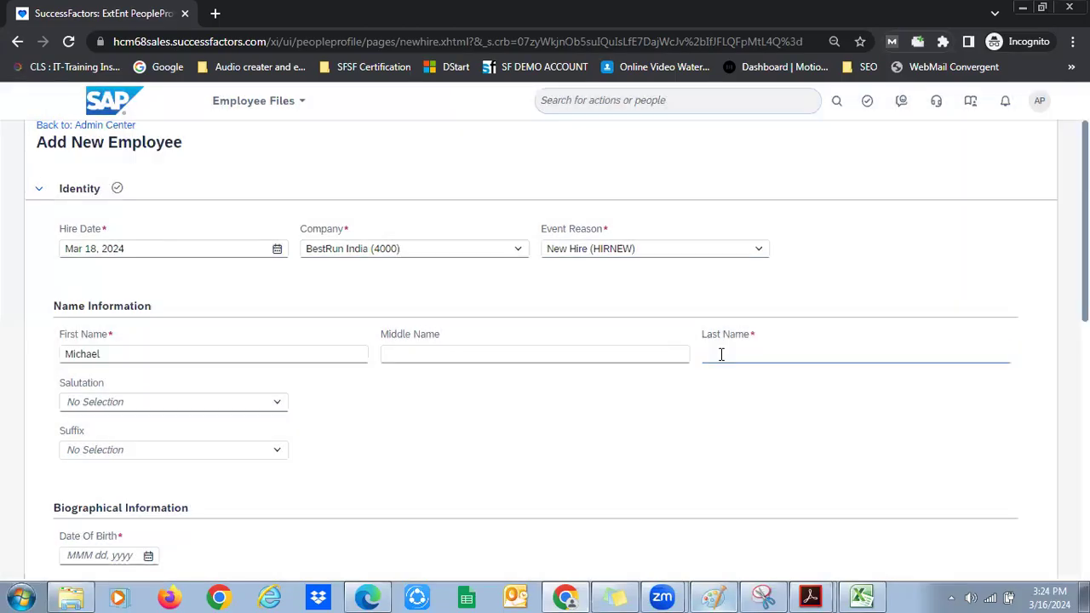
{"action": "left_click", "coordinate": [678, 385]}
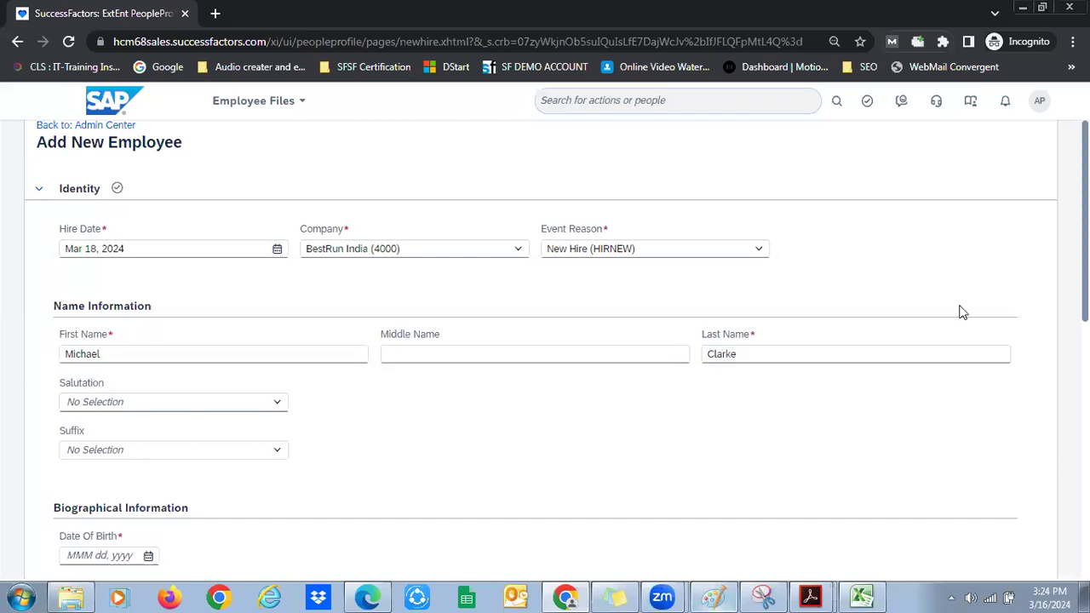
Set the salutation to Mr., leaving the suffix empty
{"action": "scroll", "coordinate": [545, 341], "scroll_direction": "down", "scroll_amount": 2}
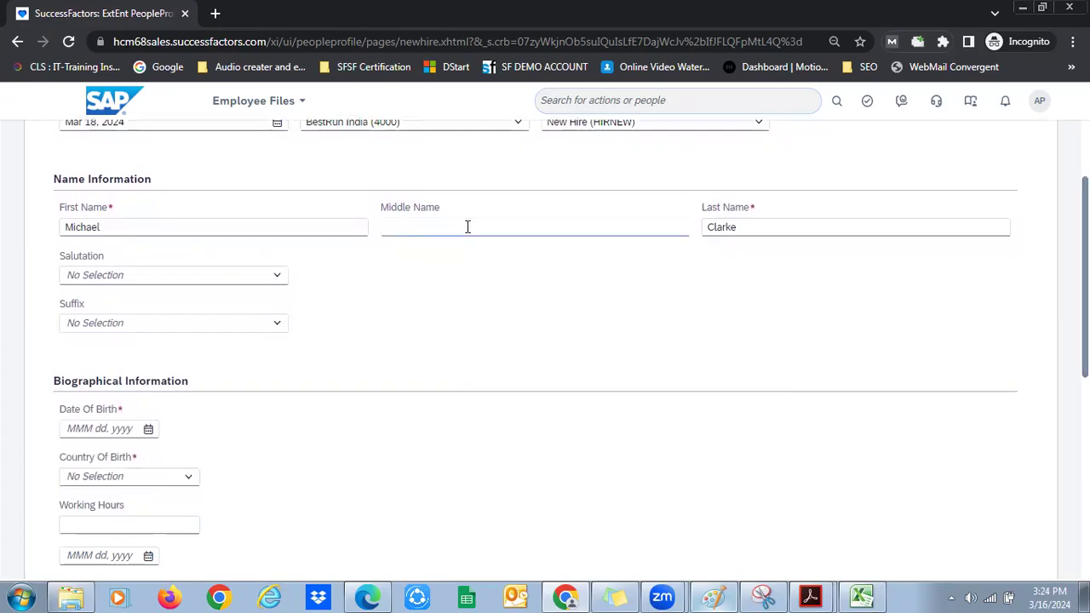
{"action": "left_click", "coordinate": [455, 227]}
{"action": "left_click", "coordinate": [272, 276]}
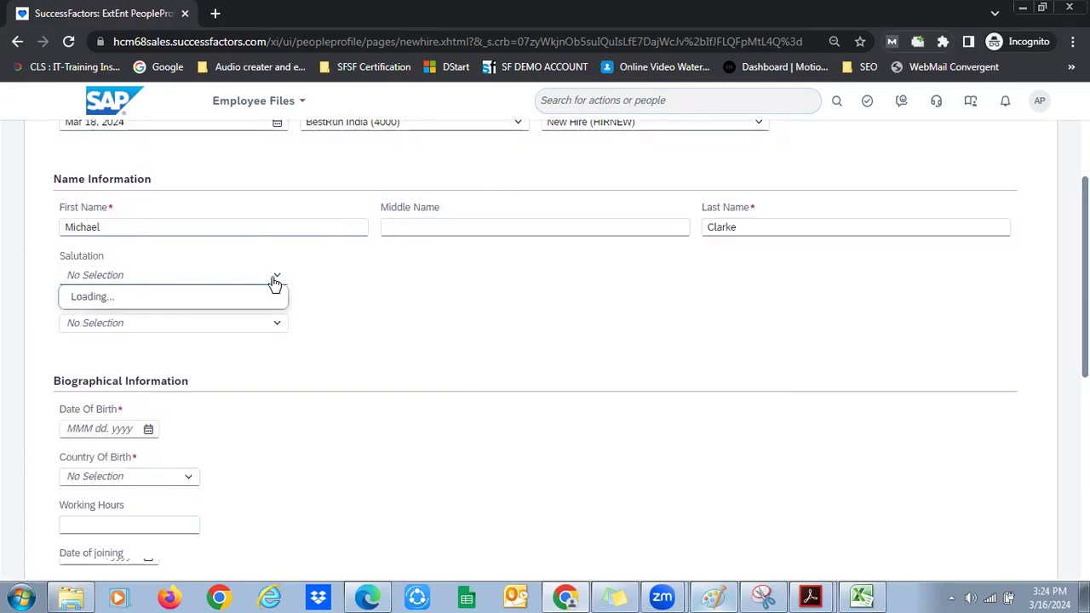
{"action": "left_click_drag", "start_coordinate": [79, 204], "coordinate": [111, 202]}
{"action": "double_click", "coordinate": [74, 253]}
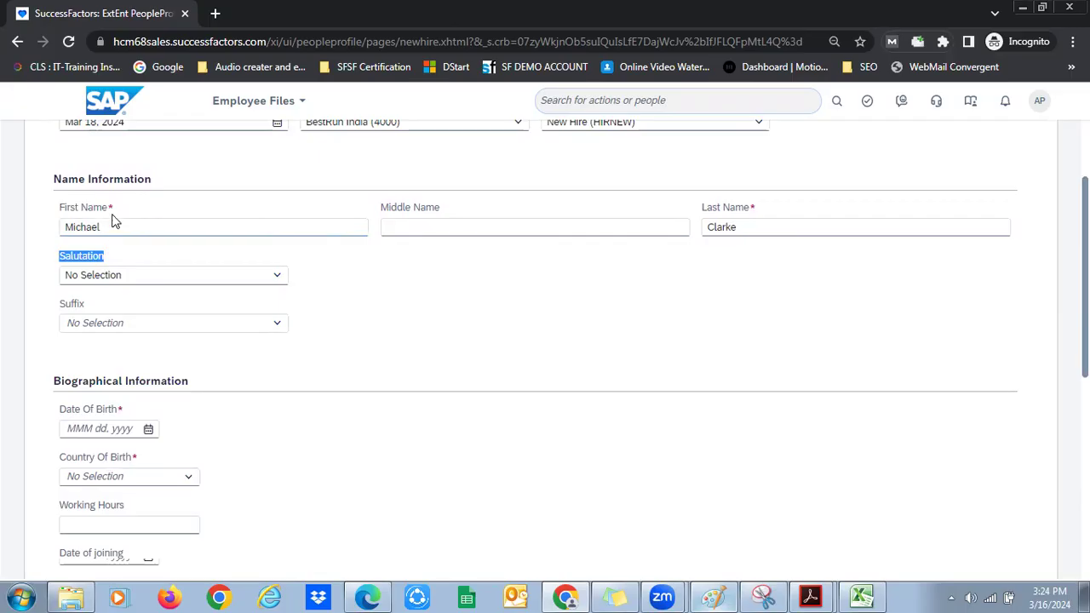
{"action": "double_click", "coordinate": [88, 257]}
{"action": "left_click", "coordinate": [281, 275]}
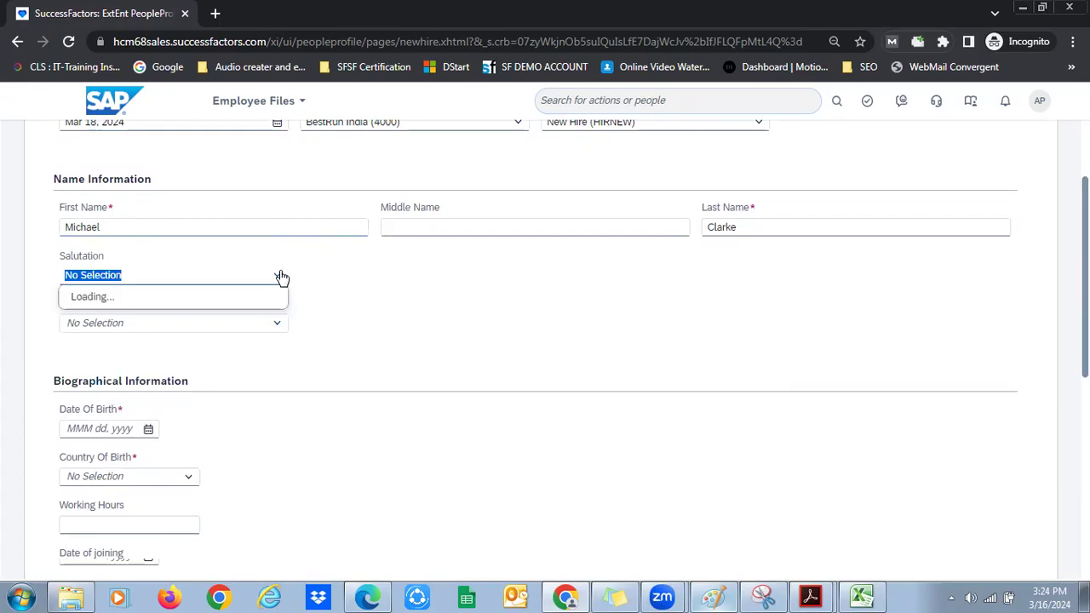
{"action": "left_click", "coordinate": [202, 348]}
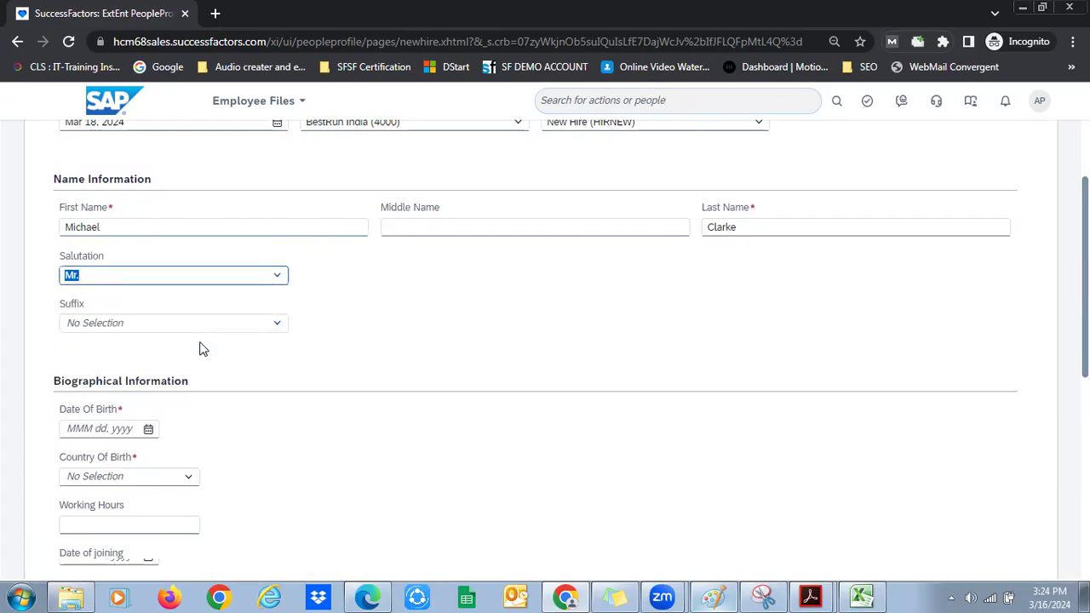
{"action": "left_click", "coordinate": [280, 324]}
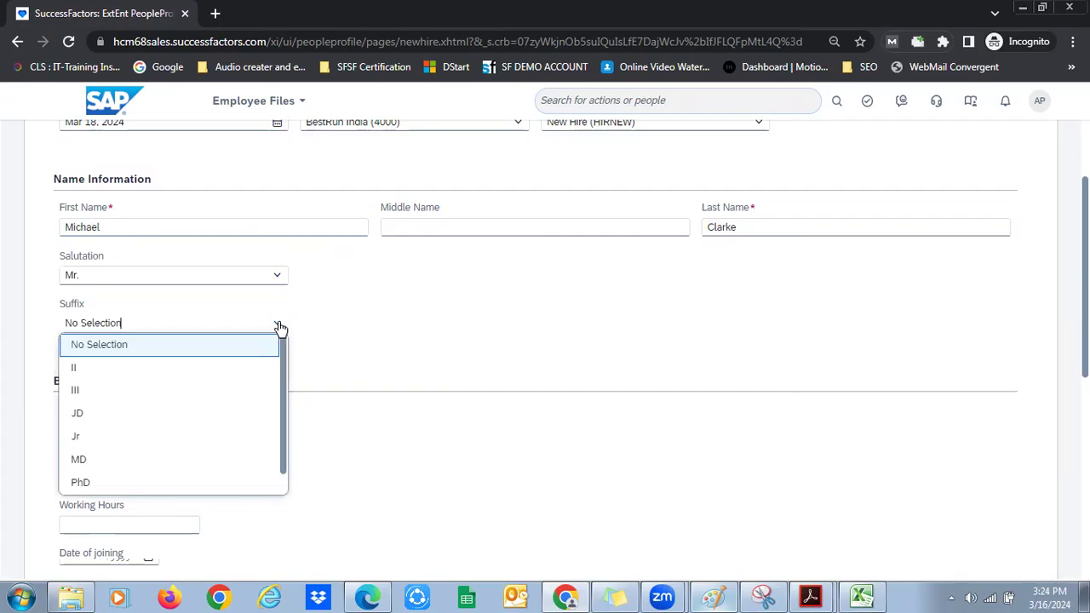
{"action": "left_click", "coordinate": [27, 313]}
{"action": "double_click", "coordinate": [71, 303]}
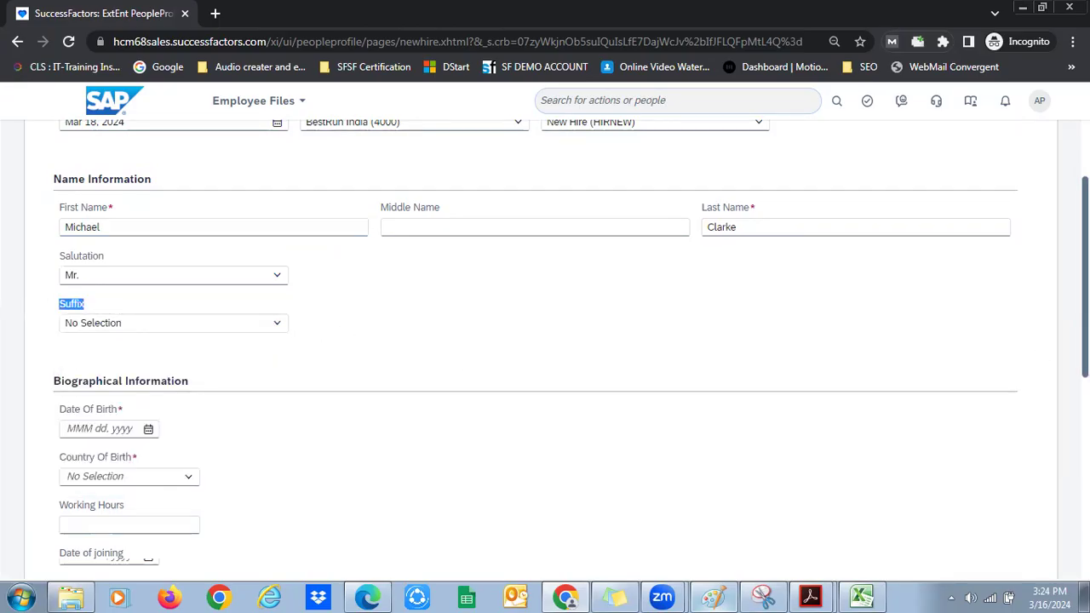
{"action": "scroll", "coordinate": [555, 292], "scroll_direction": "down", "scroll_amount": 2}
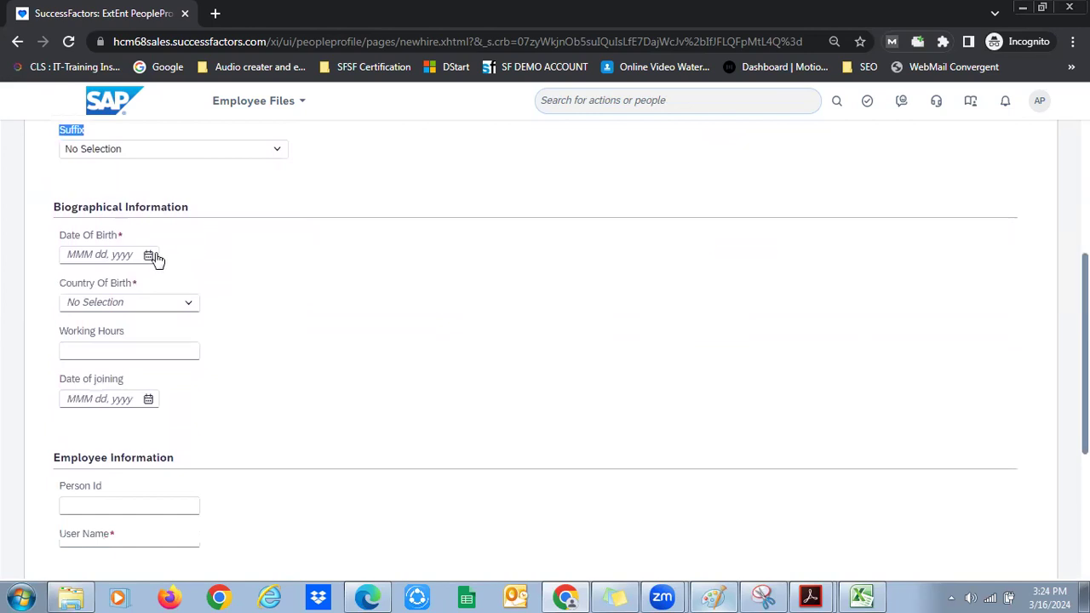
{"action": "left_click", "coordinate": [149, 255]}
{"action": "left_click", "coordinate": [216, 329]}
{"action": "left_click", "coordinate": [194, 284]}
{"action": "left_click", "coordinate": [78, 284]}
{"action": "left_click", "coordinate": [90, 331]}
{"action": "left_click", "coordinate": [122, 329]}
{"action": "left_click", "coordinate": [193, 310]}
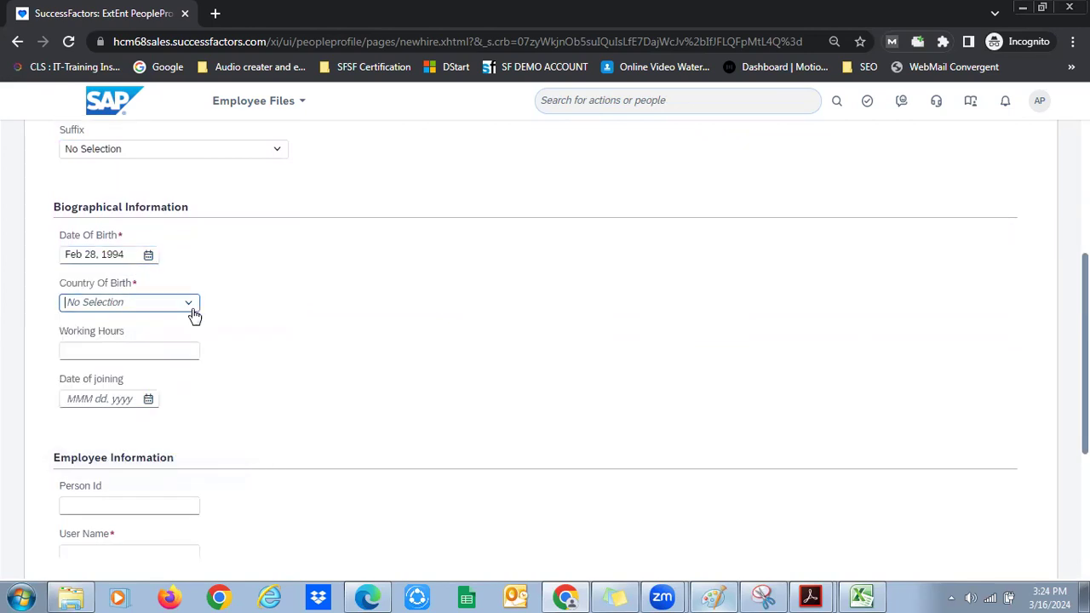
{"action": "left_click", "coordinate": [189, 308]}
{"action": "type", "text": "unit"}
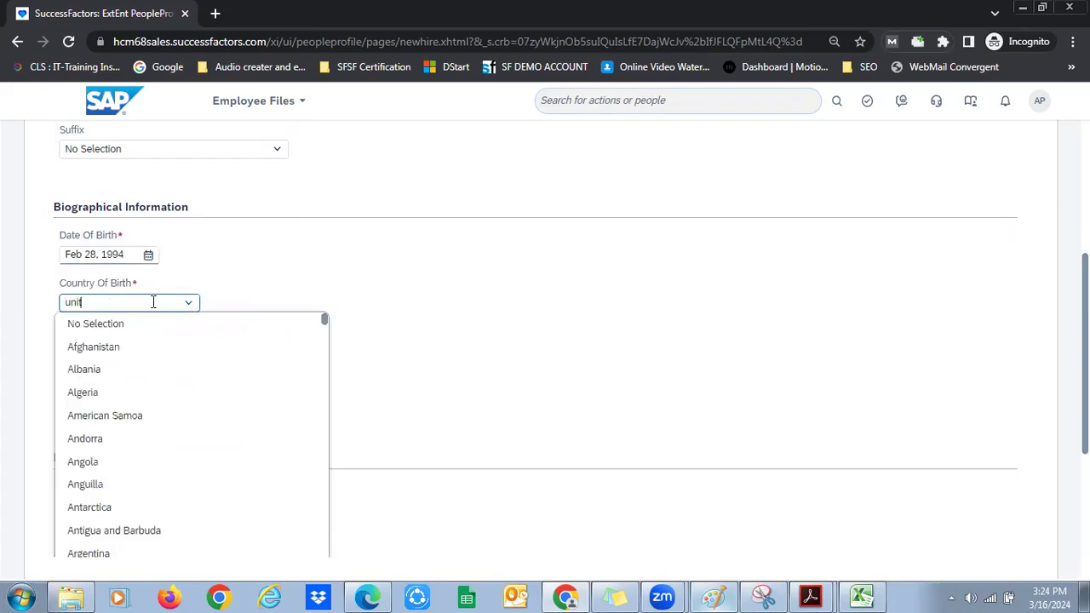
{"action": "type", "text": "e"}
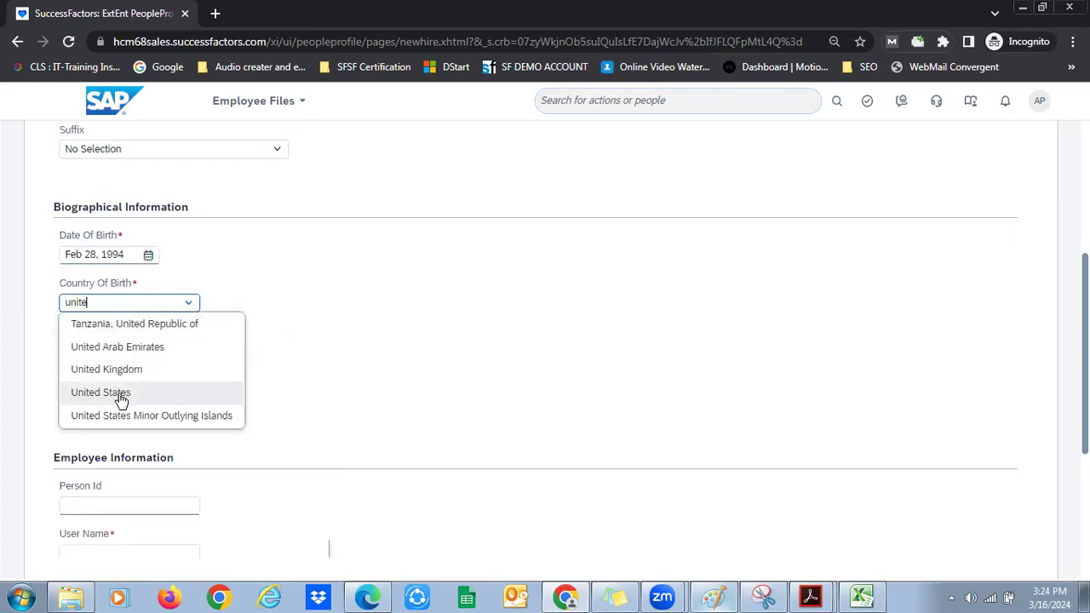
{"action": "left_click", "coordinate": [117, 392]}
{"action": "left_click", "coordinate": [294, 310]}
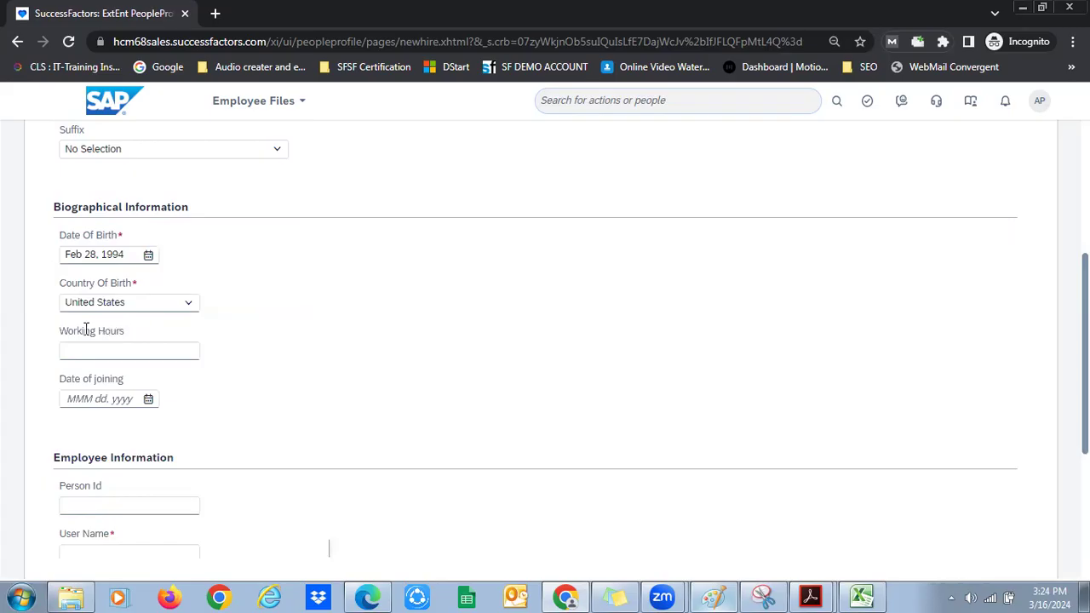
Enter 40 weekly working hours and the new hire's user name
{"action": "left_click", "coordinate": [89, 349]}
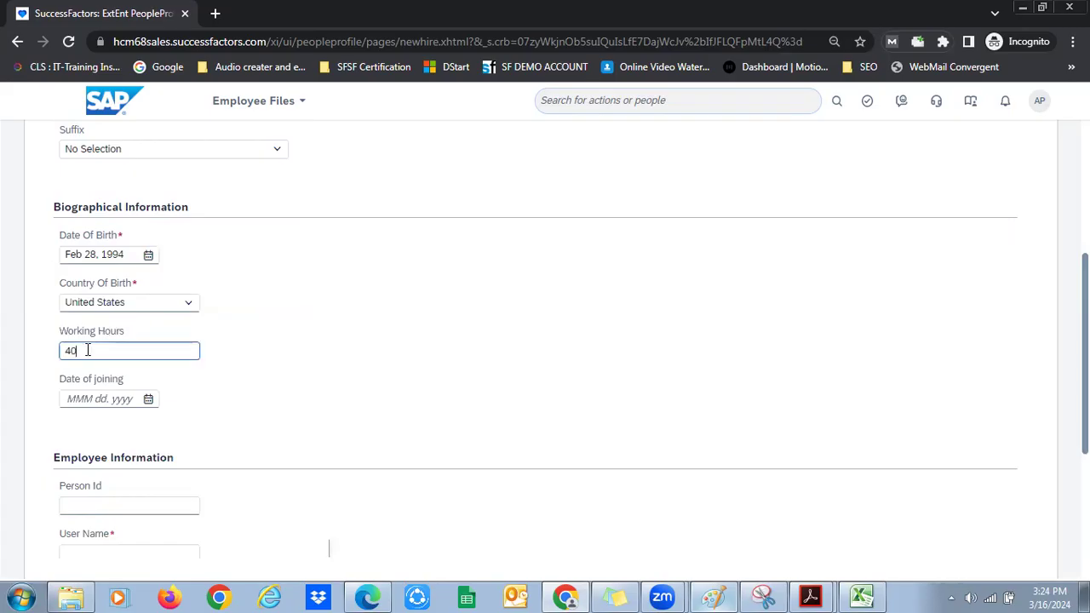
{"action": "key", "text": "Tab"}
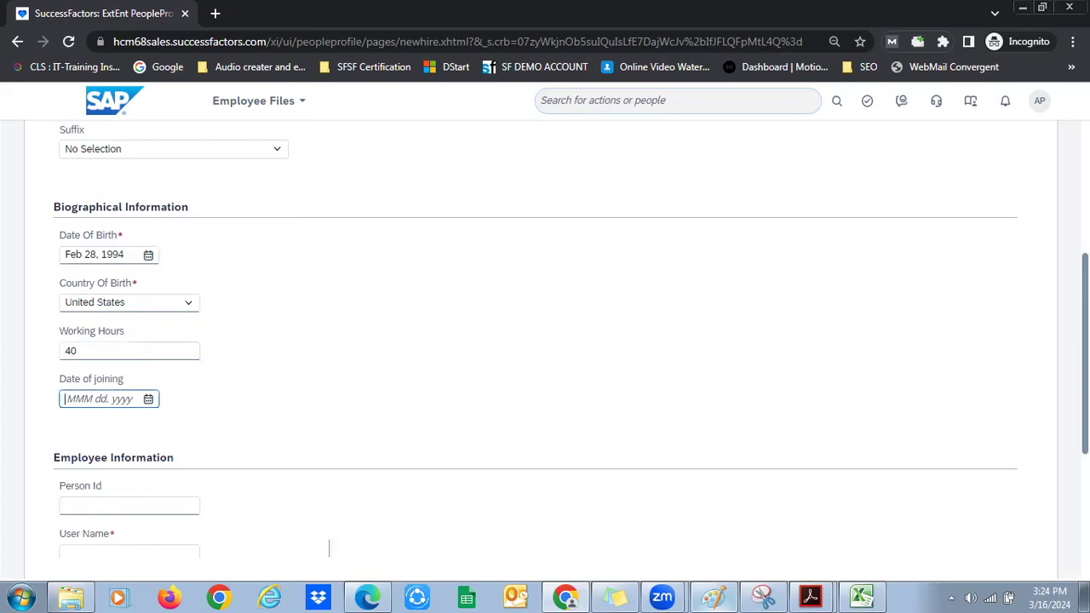
{"action": "scroll", "coordinate": [328, 548], "scroll_direction": "down", "scroll_amount": 1}
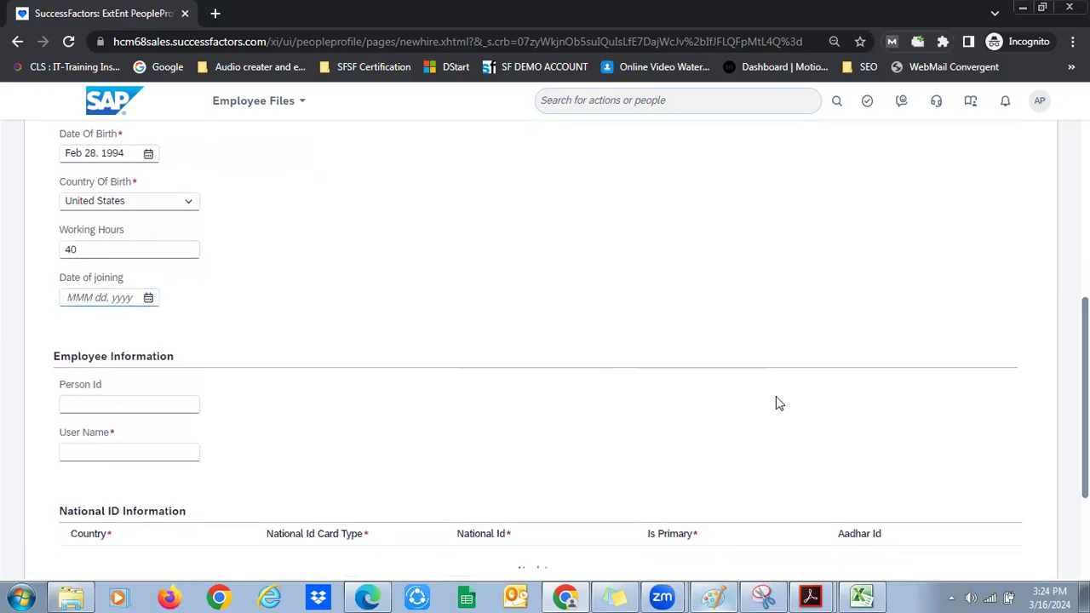
{"action": "left_click", "coordinate": [151, 458]}
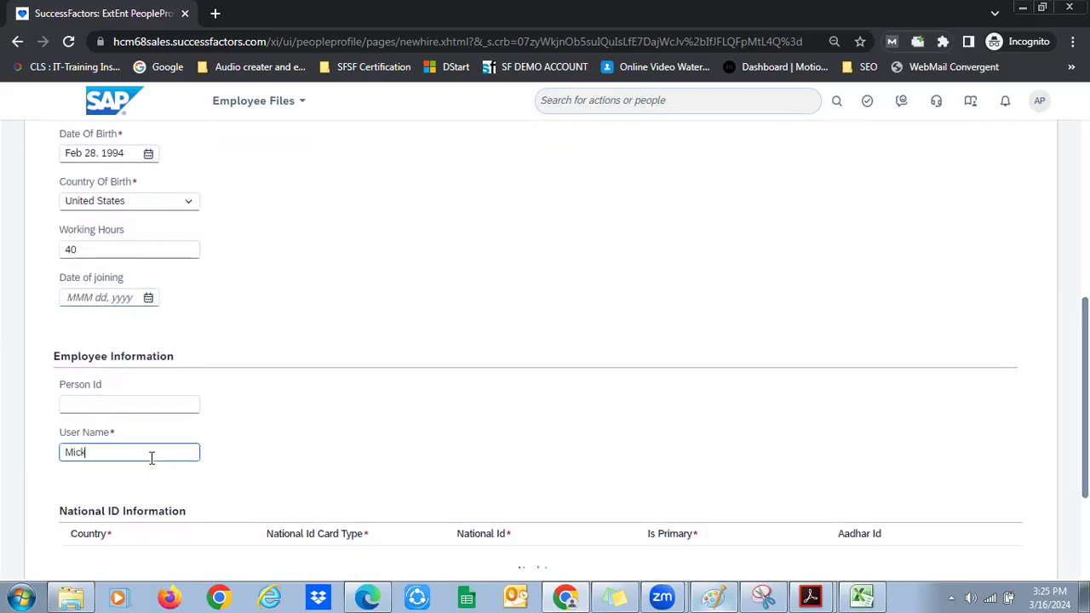
{"action": "left_click_drag", "start_coordinate": [1076, 400], "coordinate": [1076, 579]}
{"action": "left_click", "coordinate": [846, 258]}
{"action": "left_click_drag", "start_coordinate": [72, 372], "coordinate": [165, 369]}
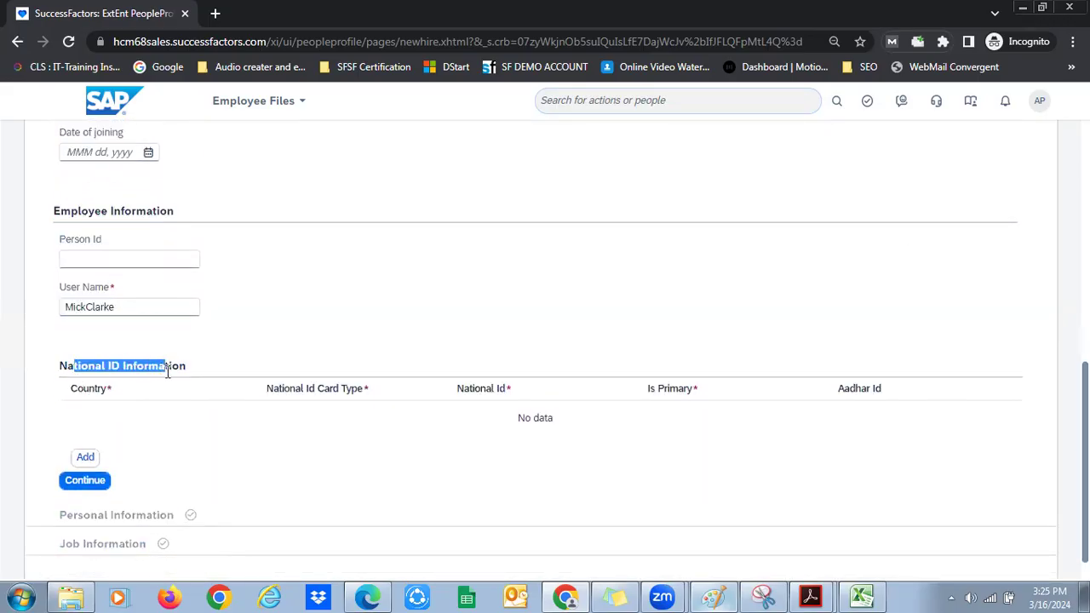
Add a national ID row for India with card type Aadhar Number
{"action": "left_click", "coordinate": [85, 456]}
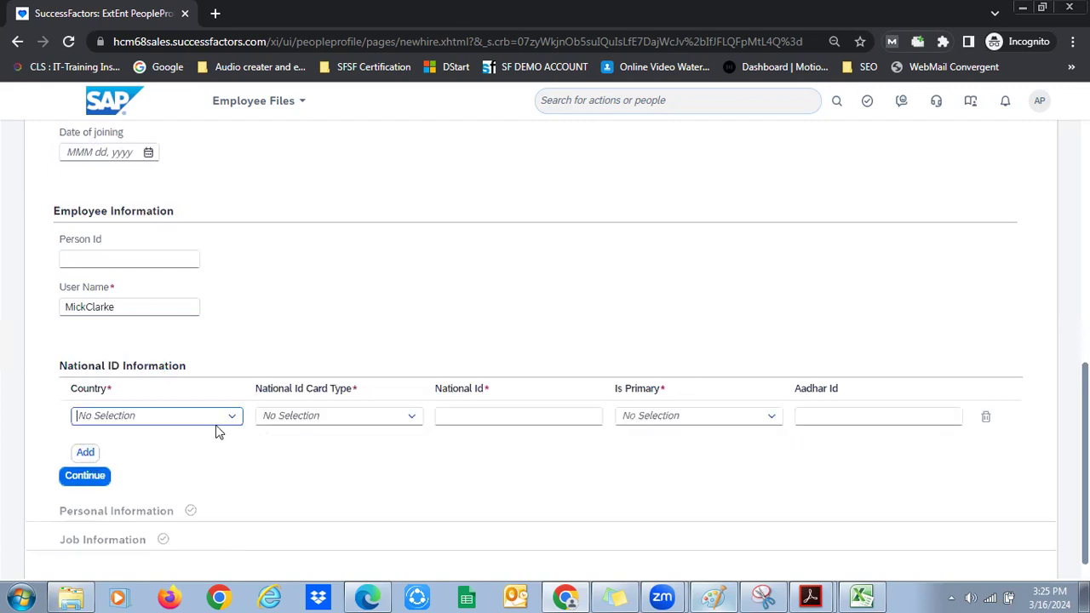
{"action": "type", "text": "in"}
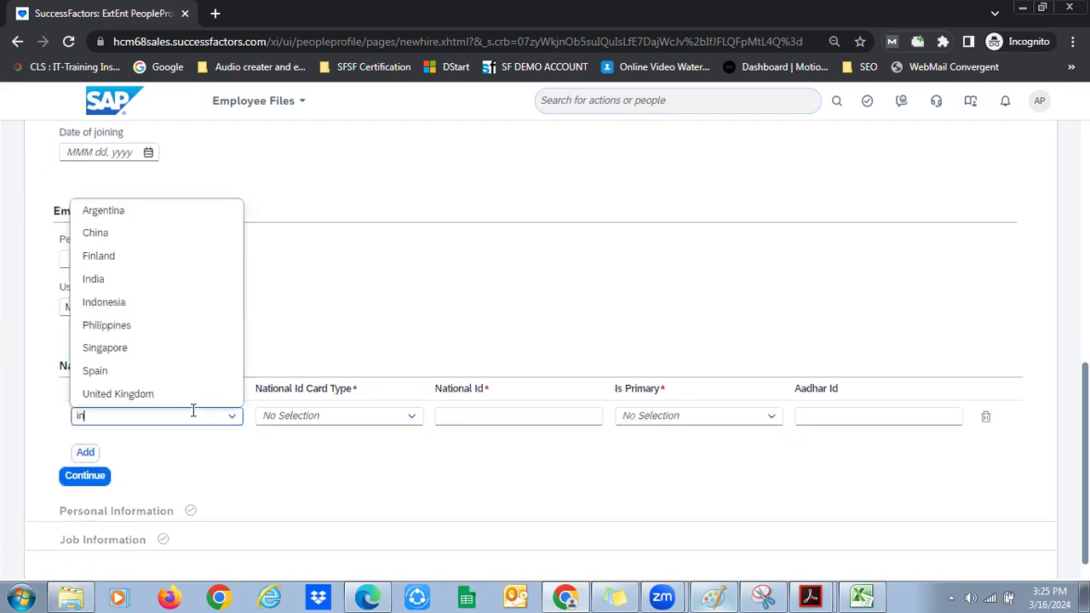
{"action": "left_click", "coordinate": [144, 281]}
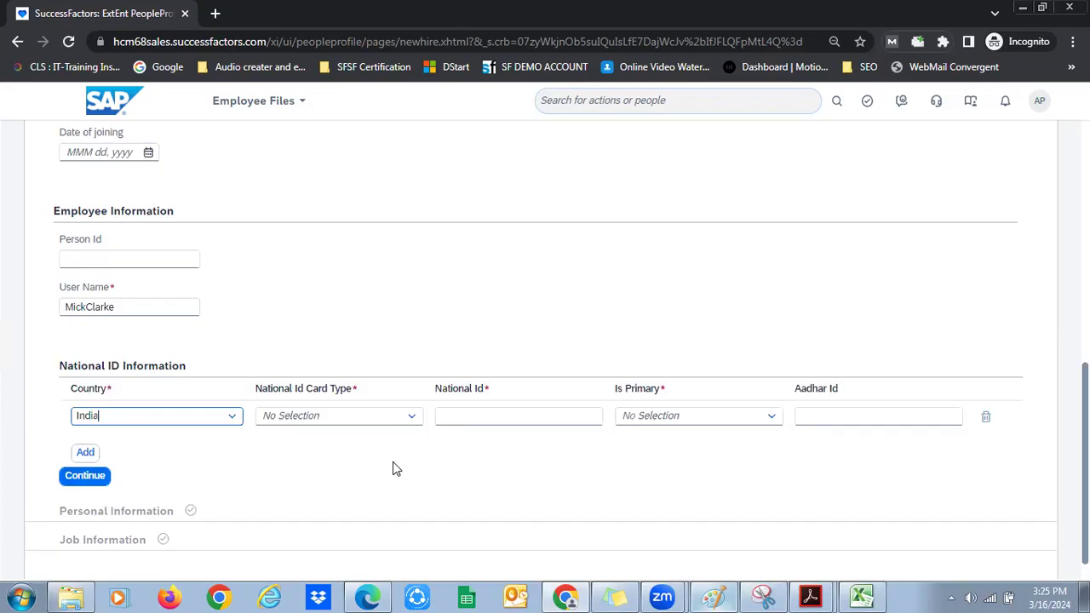
{"action": "left_click", "coordinate": [409, 418]}
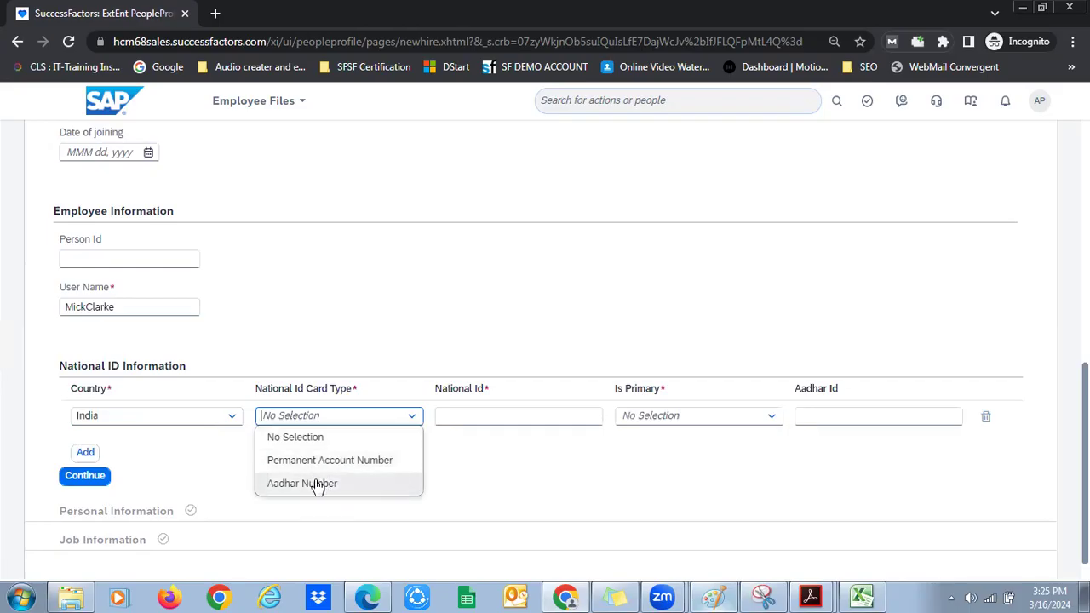
{"action": "left_click", "coordinate": [347, 485]}
Enter the Aadhar national ID number, correcting its last digit until it validates
{"action": "left_click", "coordinate": [472, 422]}
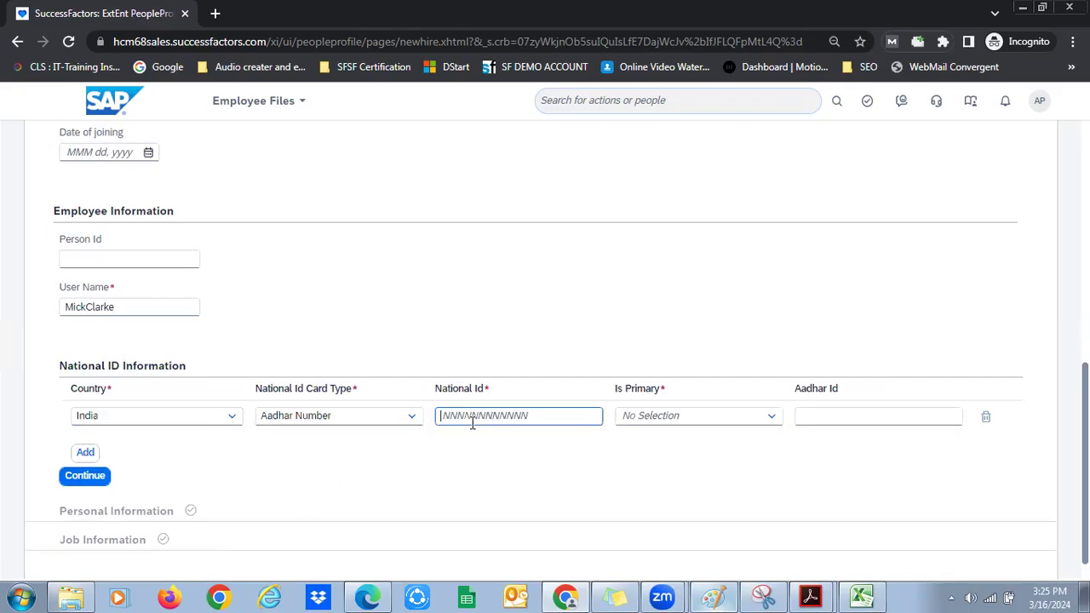
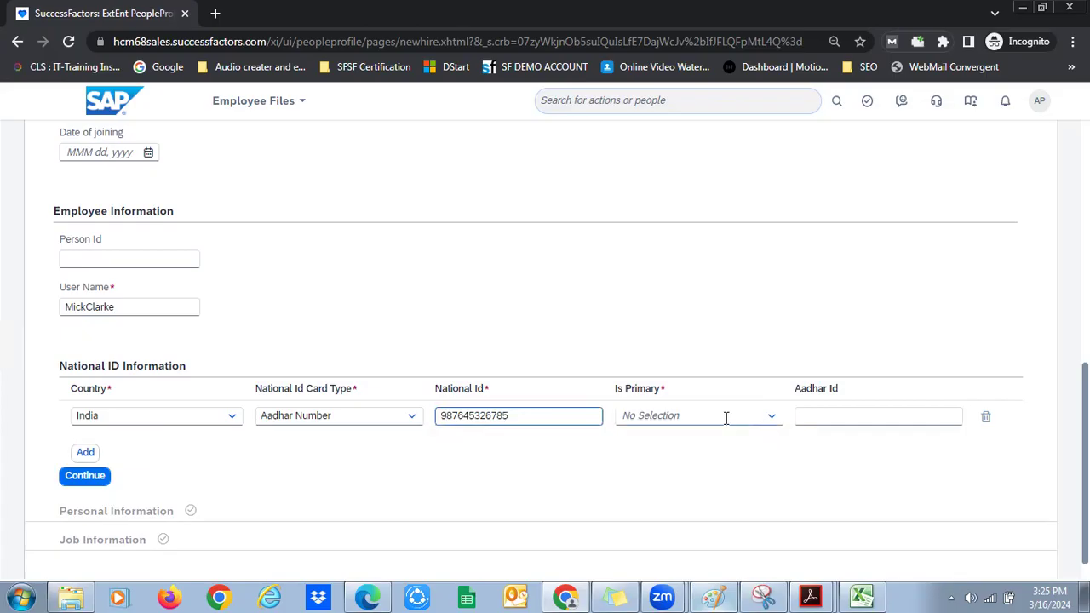
{"action": "left_click", "coordinate": [525, 469]}
{"action": "left_click", "coordinate": [511, 414]}
{"action": "type", "text": "5"}
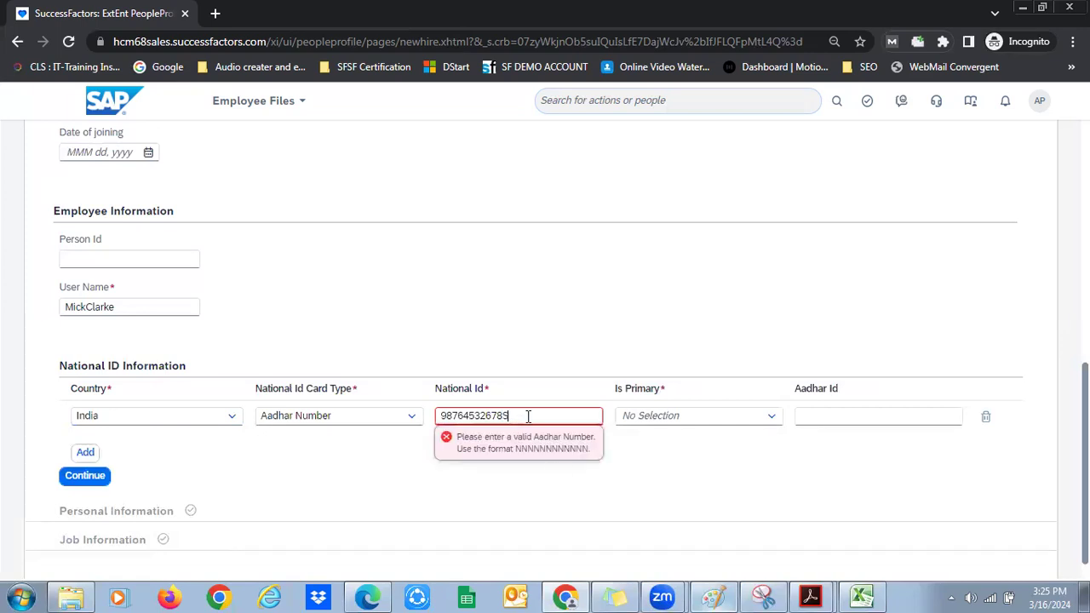
{"action": "key", "text": "Return"}
{"action": "left_click", "coordinate": [511, 414]}
{"action": "key", "text": "BackSpace"}
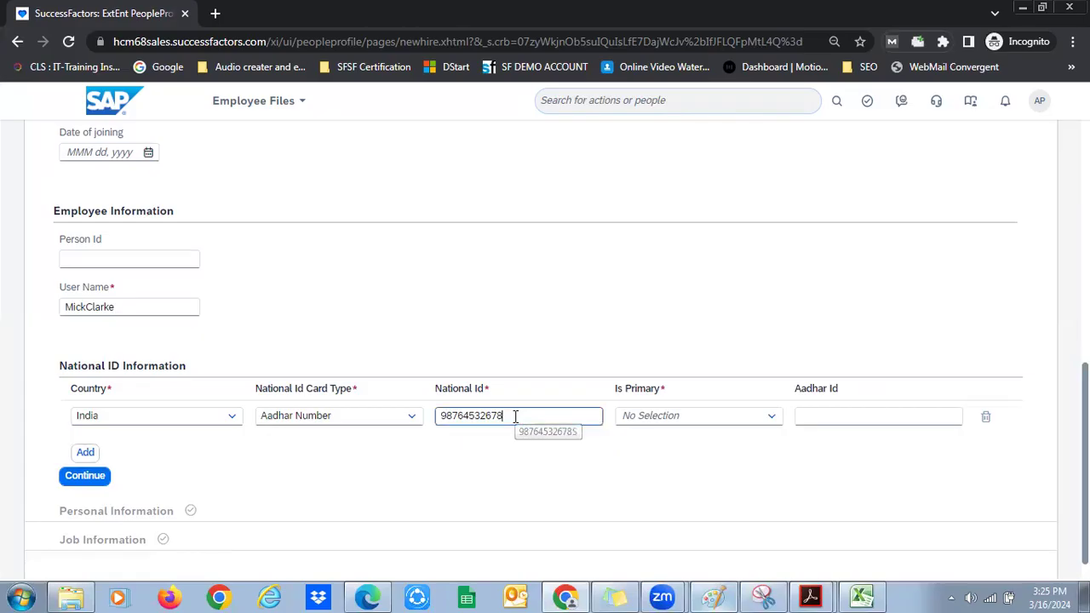
{"action": "type", "text": "7"}
{"action": "left_click", "coordinate": [501, 446]}
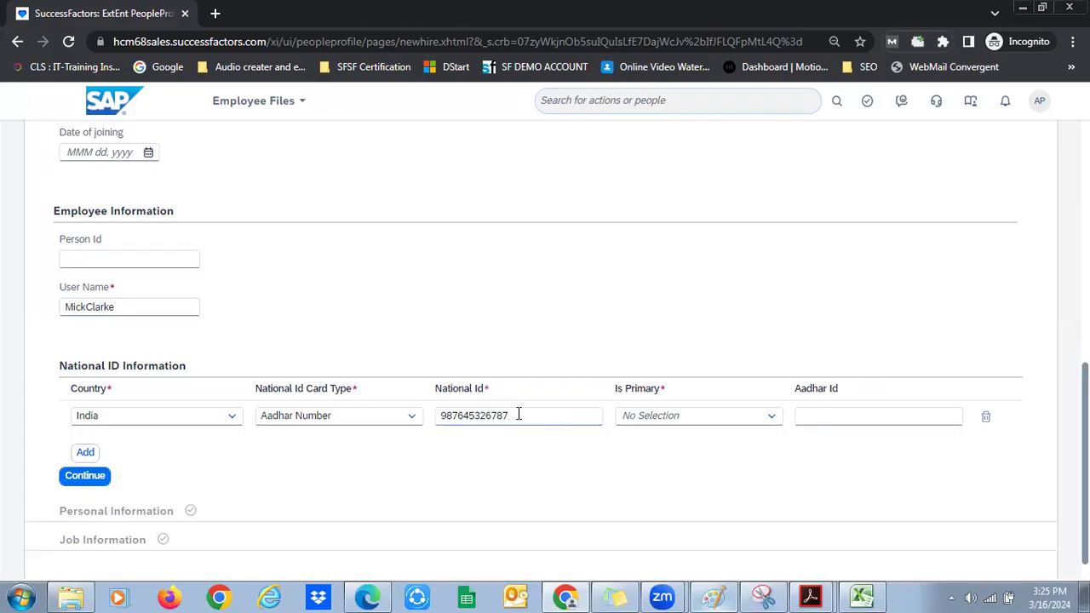
Mark the national ID as primary (Yes) and continue to Personal Information
{"action": "left_click", "coordinate": [479, 389]}
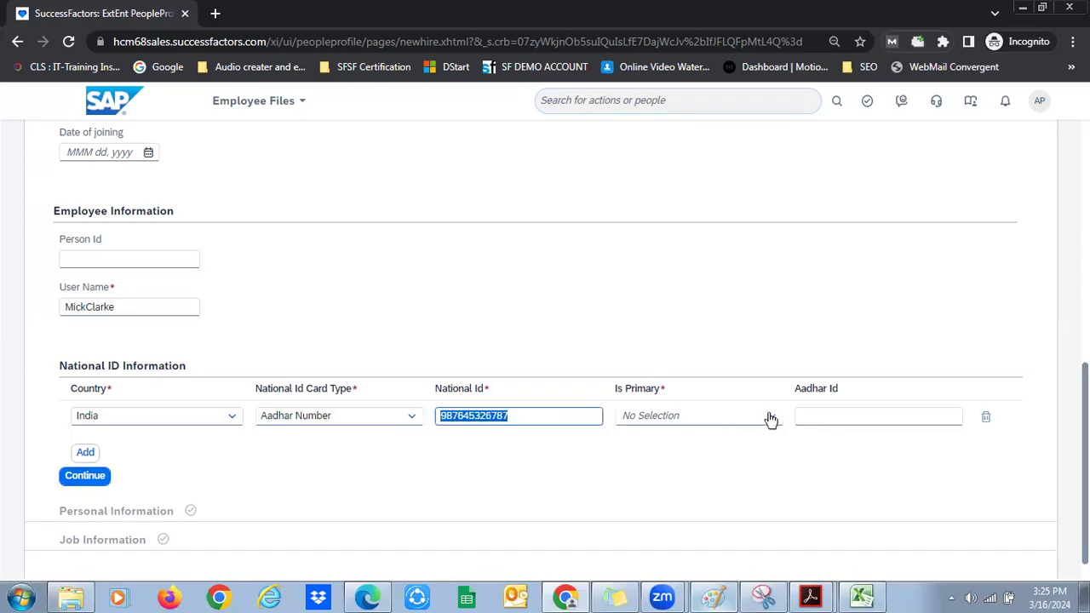
{"action": "left_click", "coordinate": [681, 416]}
{"action": "left_click", "coordinate": [670, 458]}
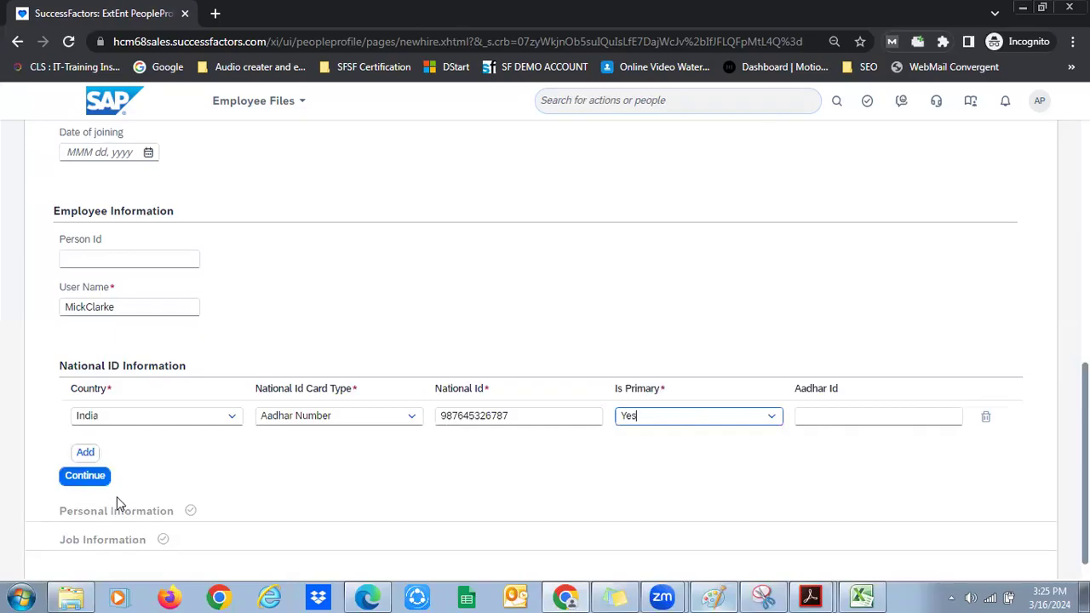
{"action": "left_click", "coordinate": [97, 478]}
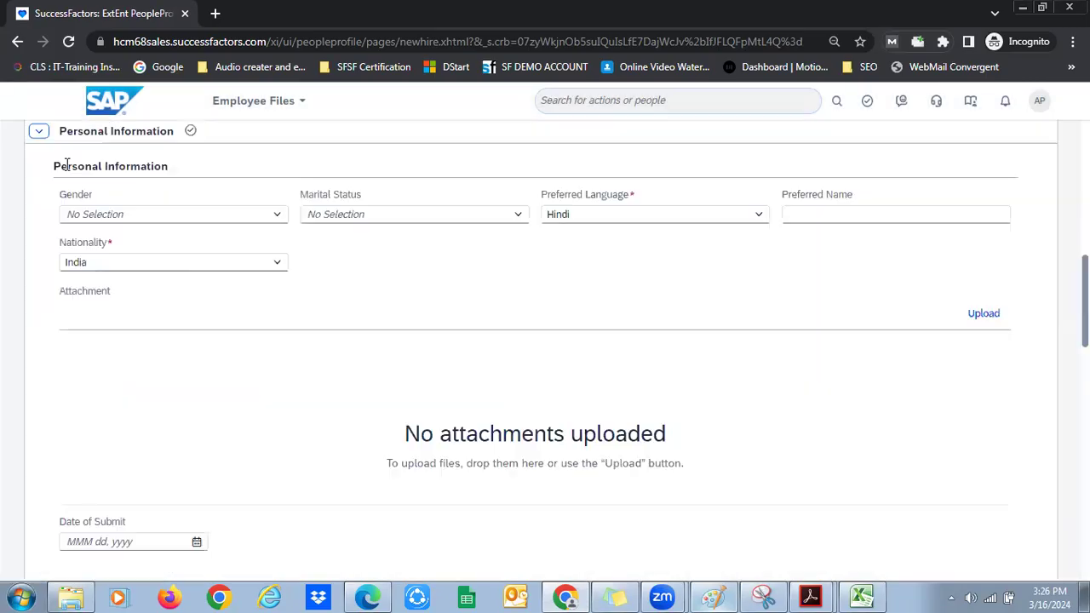
{"action": "left_click_drag", "start_coordinate": [68, 165], "coordinate": [146, 167]}
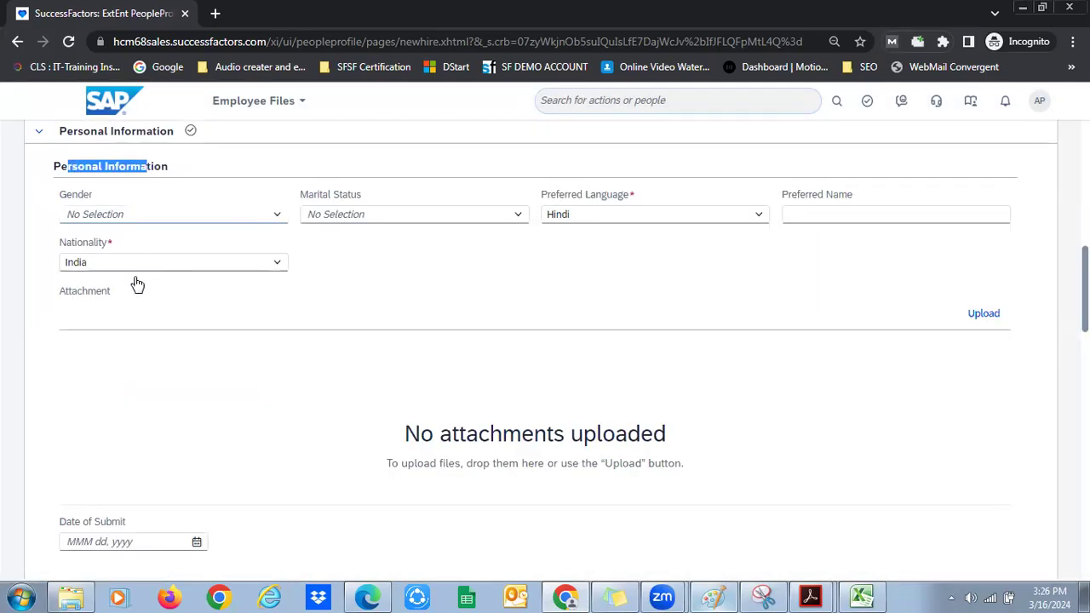
Choose Male for Gender and Married for Marital Status, acknowledging the information message
{"action": "left_click", "coordinate": [170, 214]}
{"action": "key", "text": "Return"}
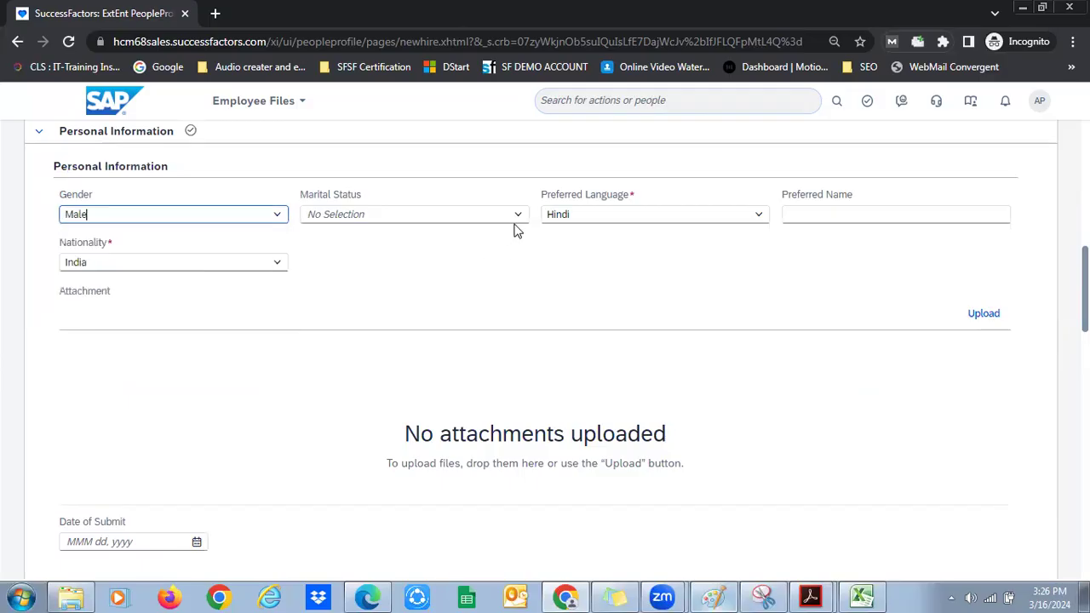
{"action": "left_click", "coordinate": [516, 219]}
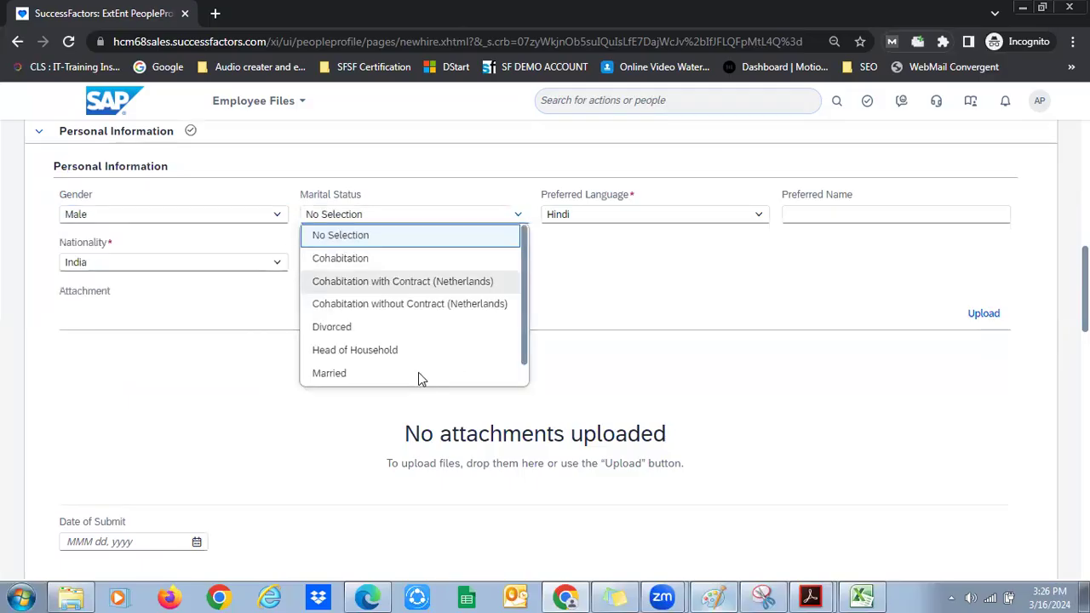
{"action": "type", "text": "m"}
{"action": "key", "text": "Return"}
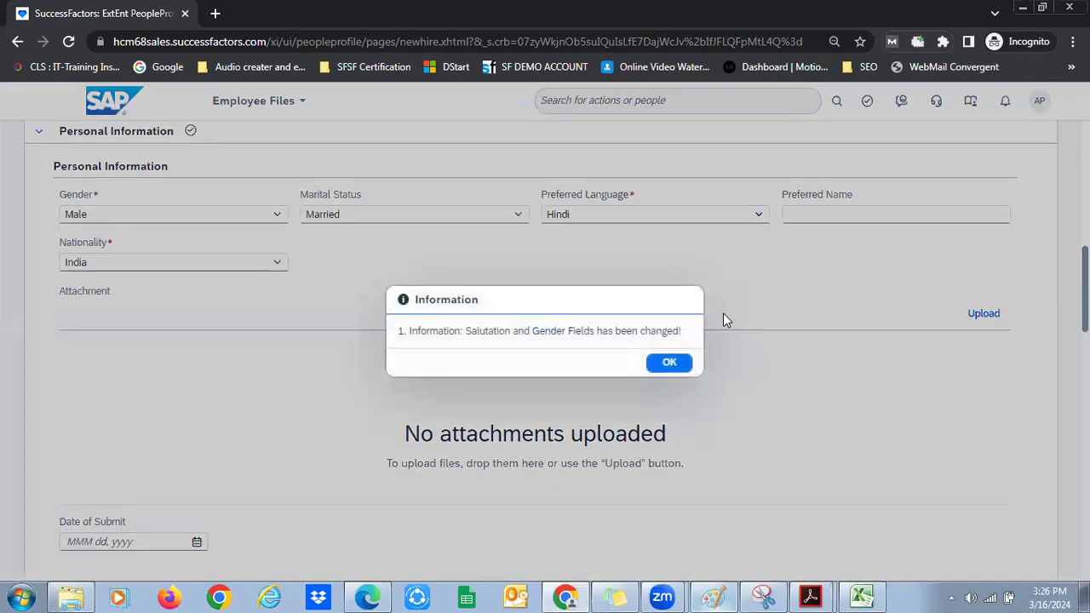
{"action": "left_click", "coordinate": [665, 362]}
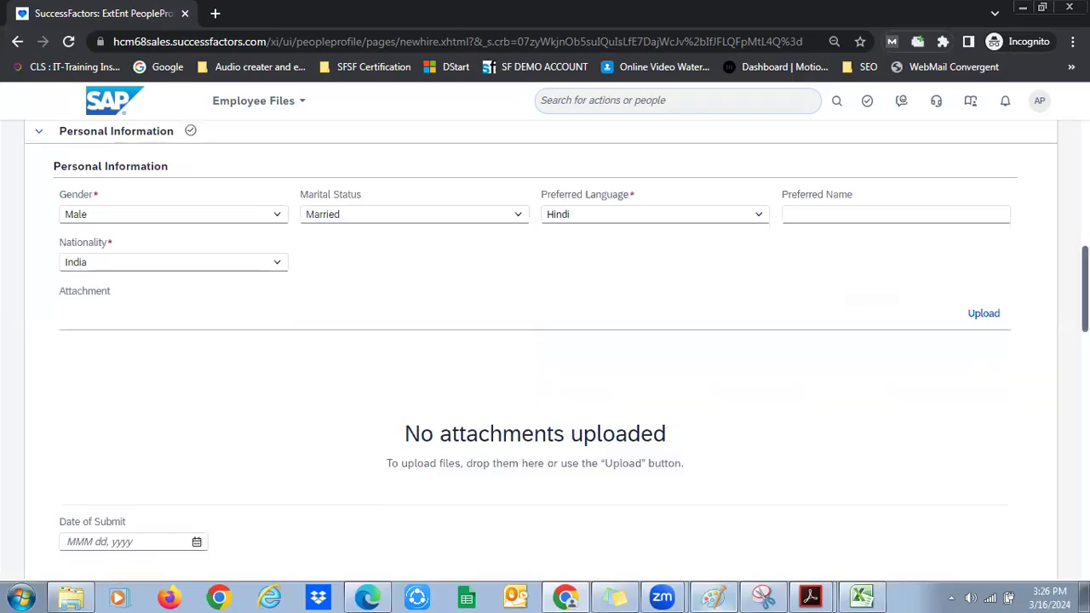
Scroll down to Global Information showing Country/Region India
{"action": "scroll", "coordinate": [545, 341], "scroll_direction": "down", "scroll_amount": 2}
{"action": "scroll", "coordinate": [545, 340], "scroll_direction": "down", "scroll_amount": 2}
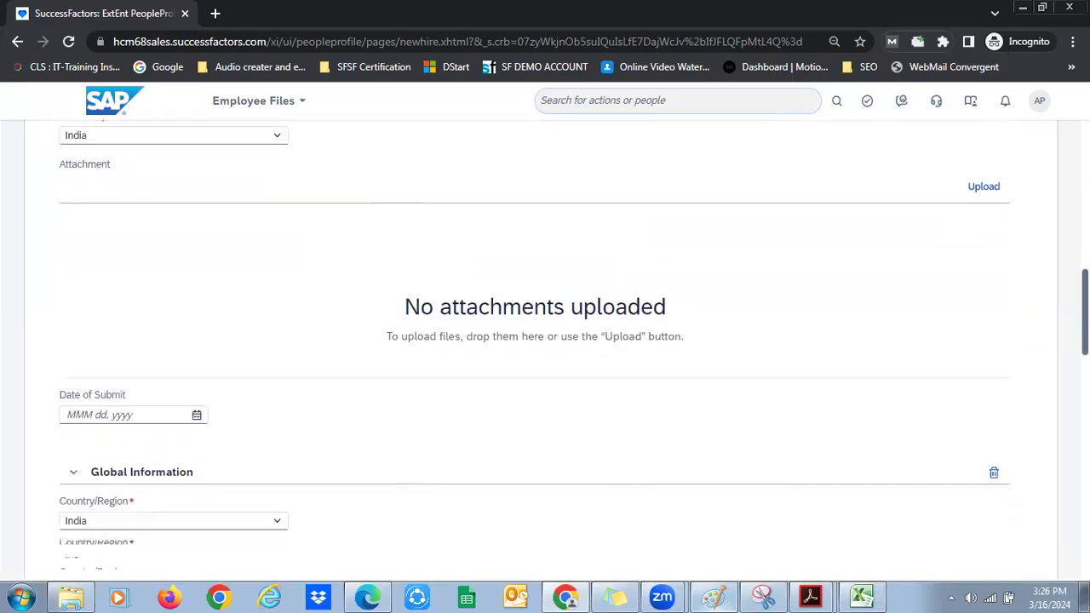
{"action": "scroll", "coordinate": [545, 341], "scroll_direction": "down", "scroll_amount": 1}
{"action": "scroll", "coordinate": [545, 341], "scroll_direction": "up", "scroll_amount": 5}
{"action": "scroll", "coordinate": [545, 341], "scroll_direction": "down", "scroll_amount": 2}
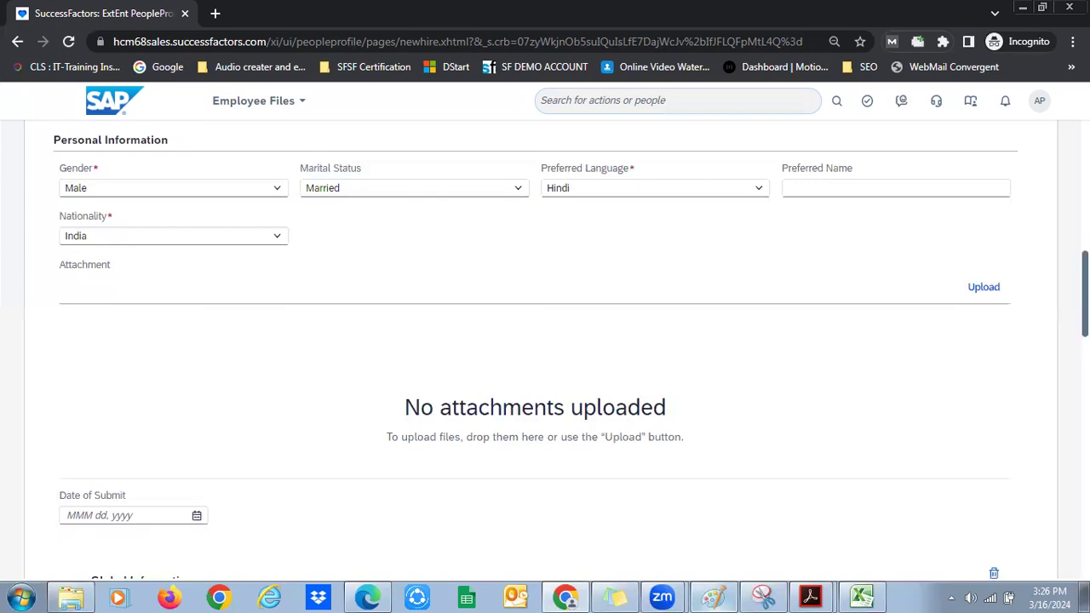
{"action": "scroll", "coordinate": [544, 340], "scroll_direction": "down", "scroll_amount": 1}
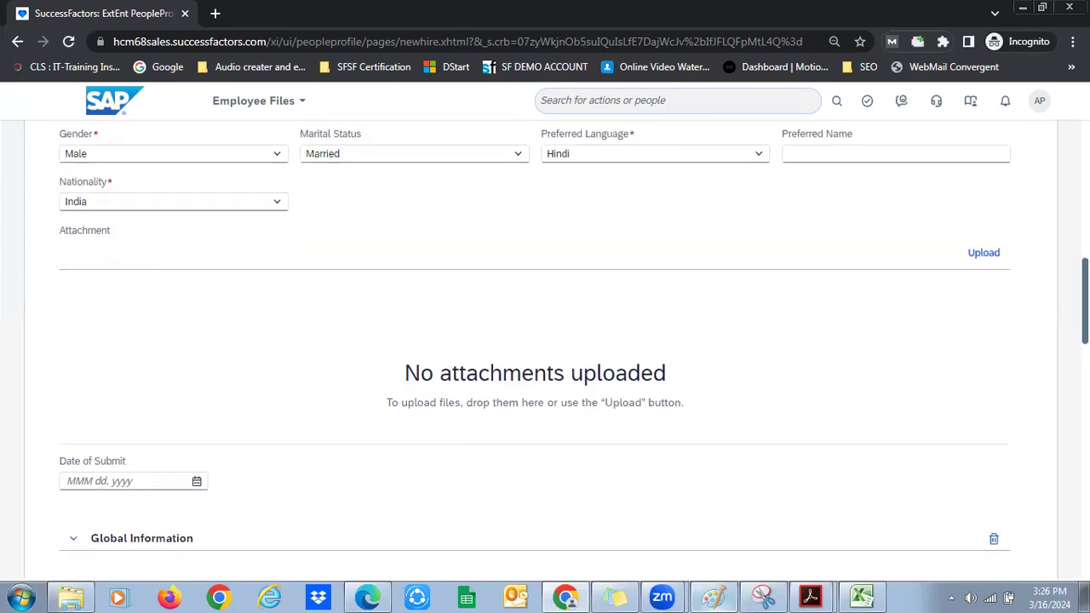
{"action": "scroll", "coordinate": [535, 334], "scroll_direction": "up", "scroll_amount": 1}
{"action": "scroll", "coordinate": [534, 340], "scroll_direction": "down", "scroll_amount": 3}
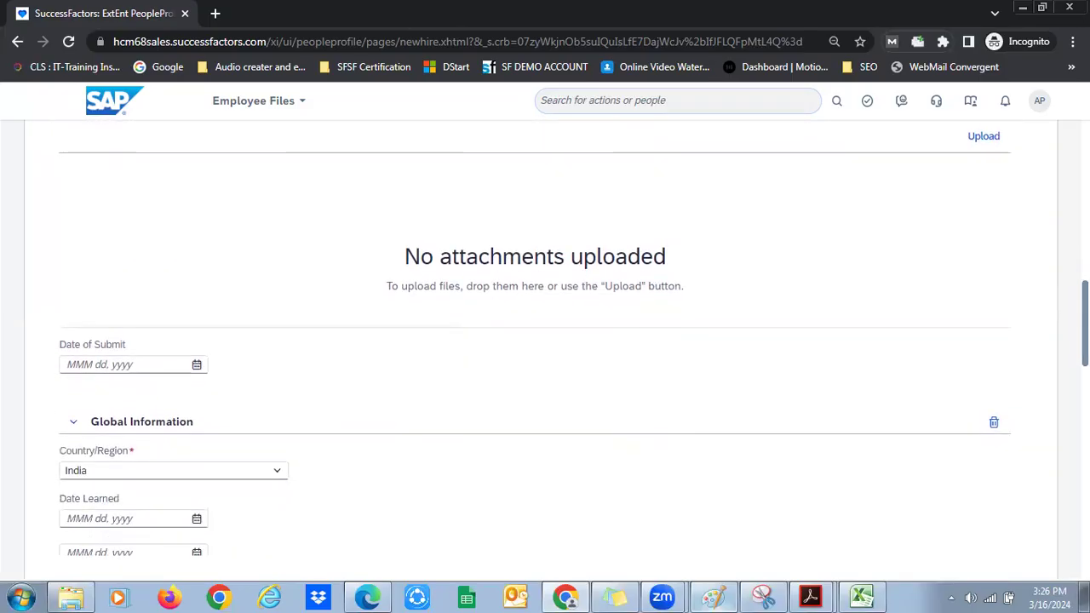
{"action": "scroll", "coordinate": [597, 268], "scroll_direction": "down", "scroll_amount": 3}
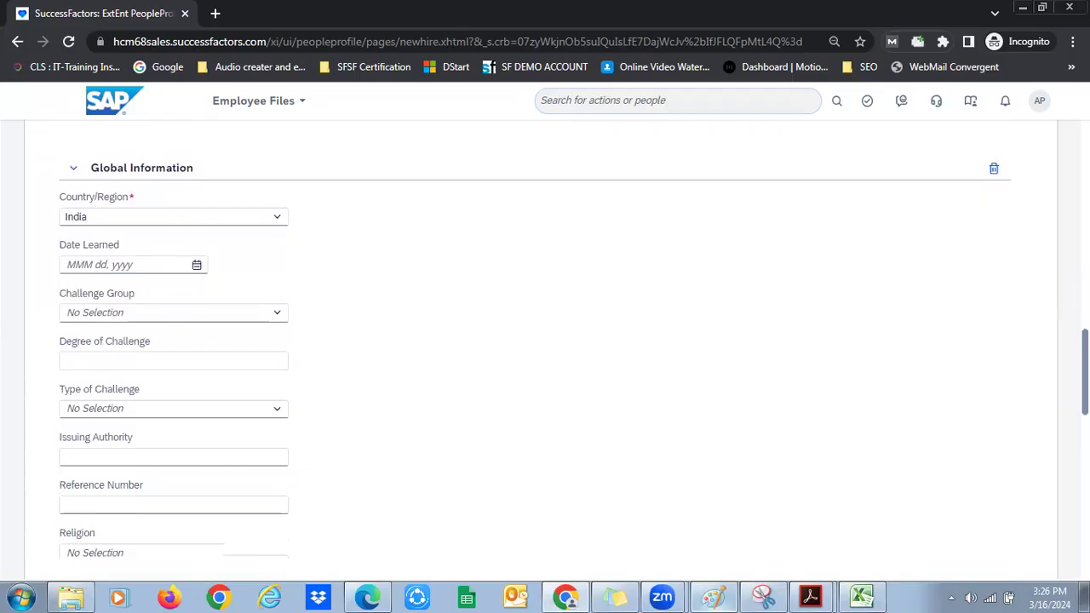
Reveal the two extra global fields (guardian name, blood group) and discard an empty email row
{"action": "scroll", "coordinate": [554, 357], "scroll_direction": "down", "scroll_amount": 3}
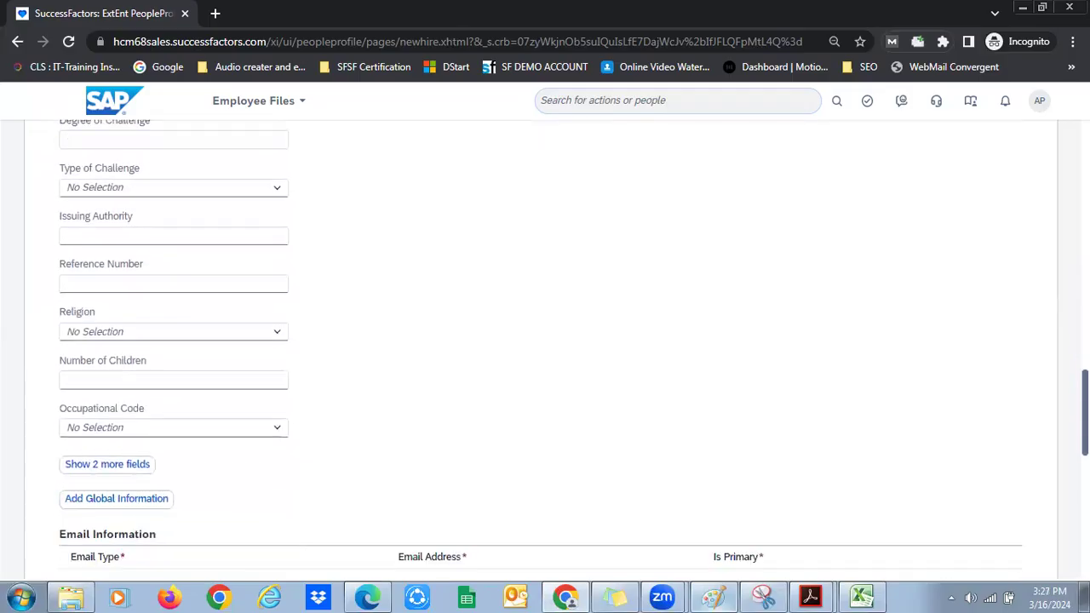
{"action": "scroll", "coordinate": [499, 409], "scroll_direction": "down", "scroll_amount": 2}
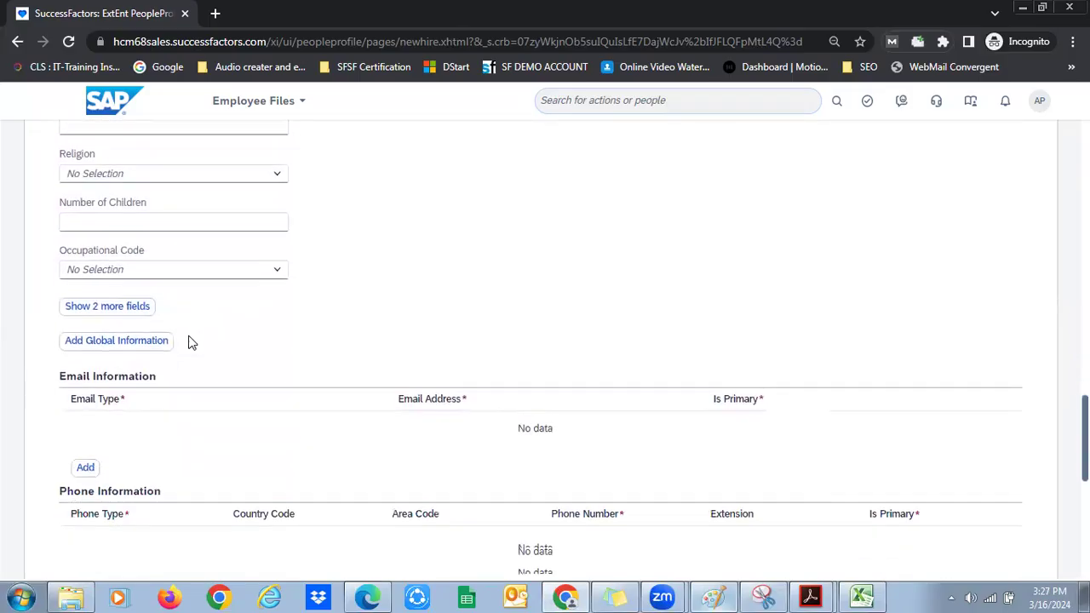
{"action": "left_click", "coordinate": [141, 285]}
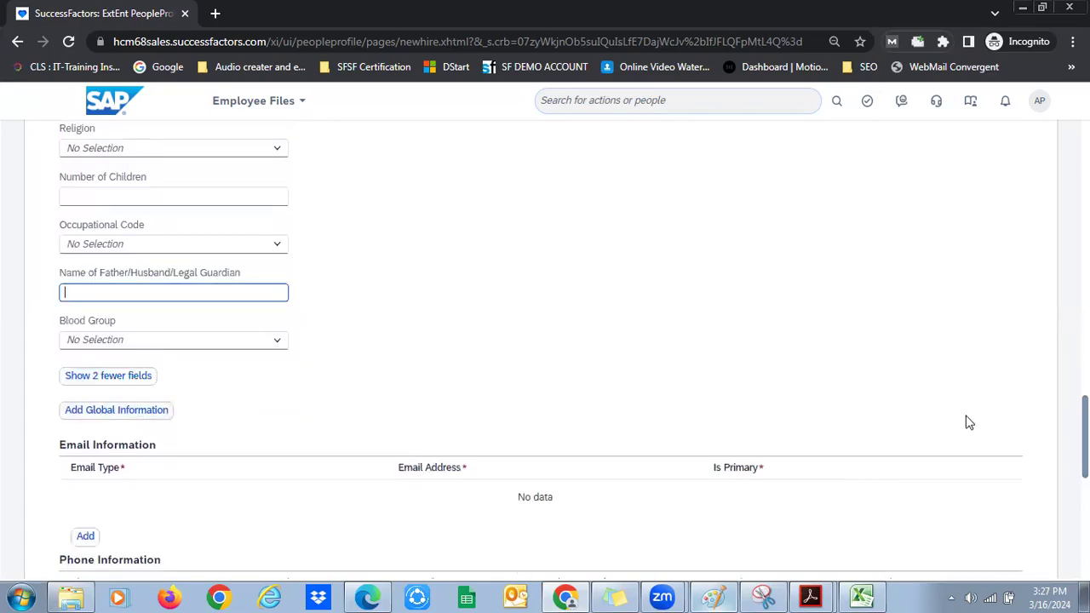
{"action": "scroll", "coordinate": [966, 418], "scroll_direction": "down", "scroll_amount": 2}
{"action": "left_click", "coordinate": [92, 345]}
{"action": "left_click", "coordinate": [954, 303]}
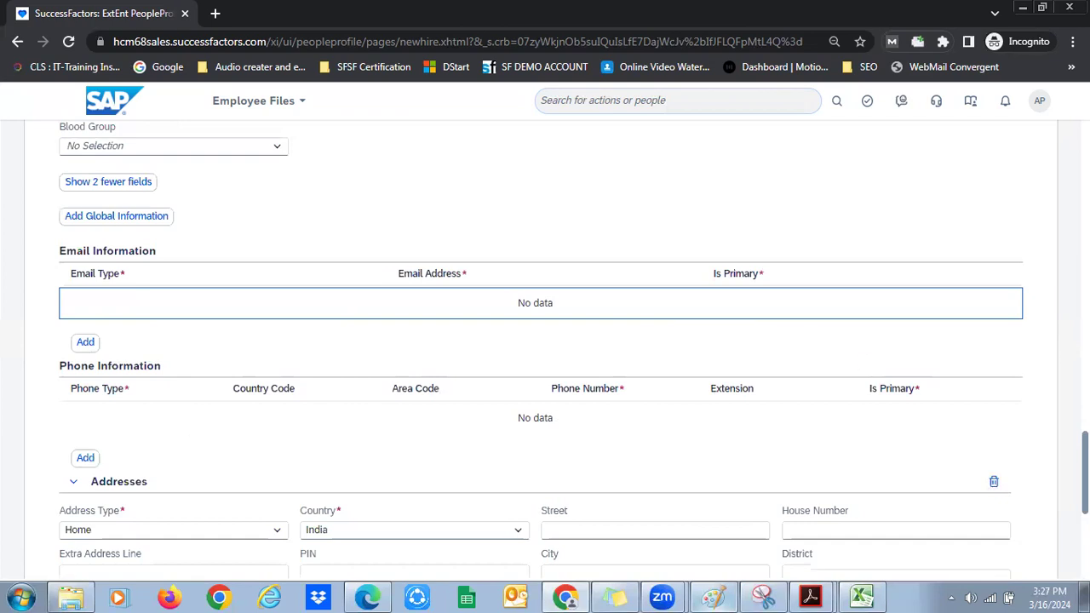
Fill the India home address with Street wed and House Number 23
{"action": "scroll", "coordinate": [664, 306], "scroll_direction": "down", "scroll_amount": 3}
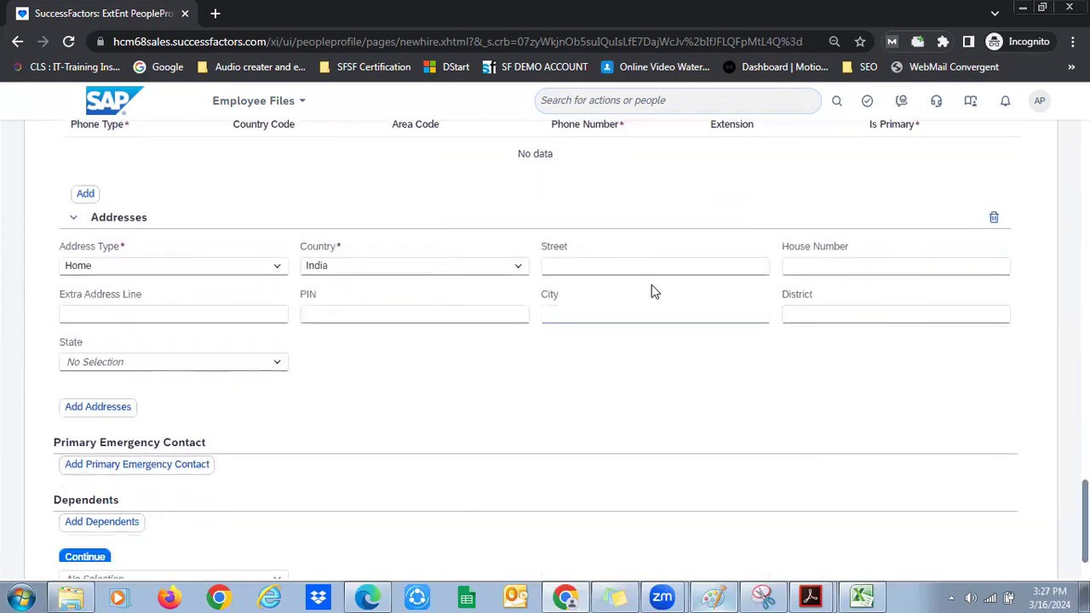
{"action": "left_click", "coordinate": [645, 269]}
{"action": "type", "text": "wed"}
{"action": "left_click", "coordinate": [813, 265]}
{"action": "left_click", "coordinate": [418, 383]}
{"action": "scroll", "coordinate": [545, 349], "scroll_direction": "down", "scroll_amount": 2}
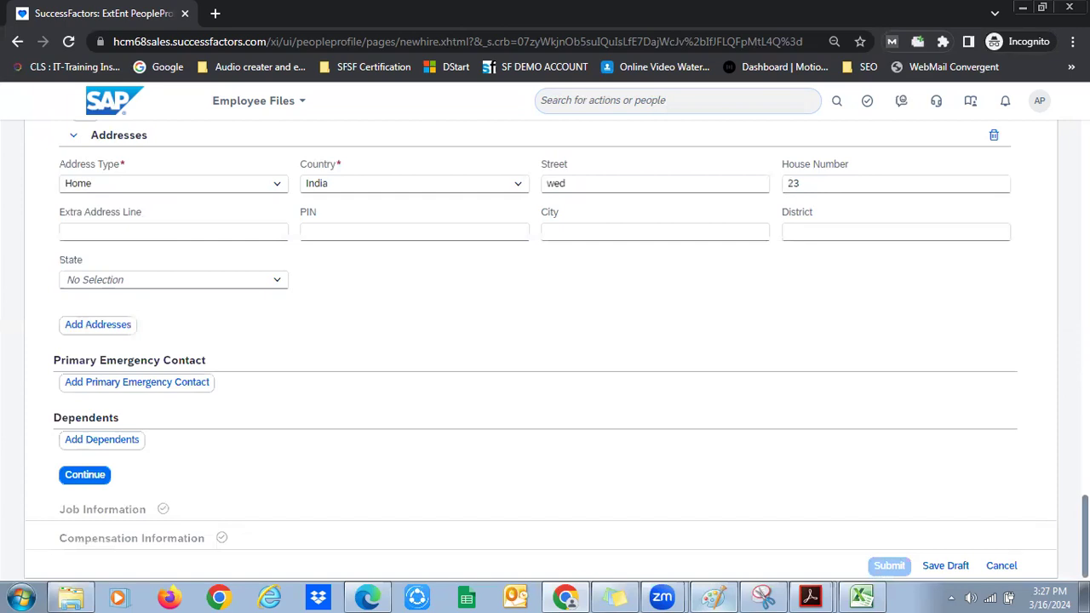
{"action": "scroll", "coordinate": [545, 341], "scroll_direction": "up", "scroll_amount": 5}
{"action": "scroll", "coordinate": [545, 341], "scroll_direction": "up", "scroll_amount": 6}
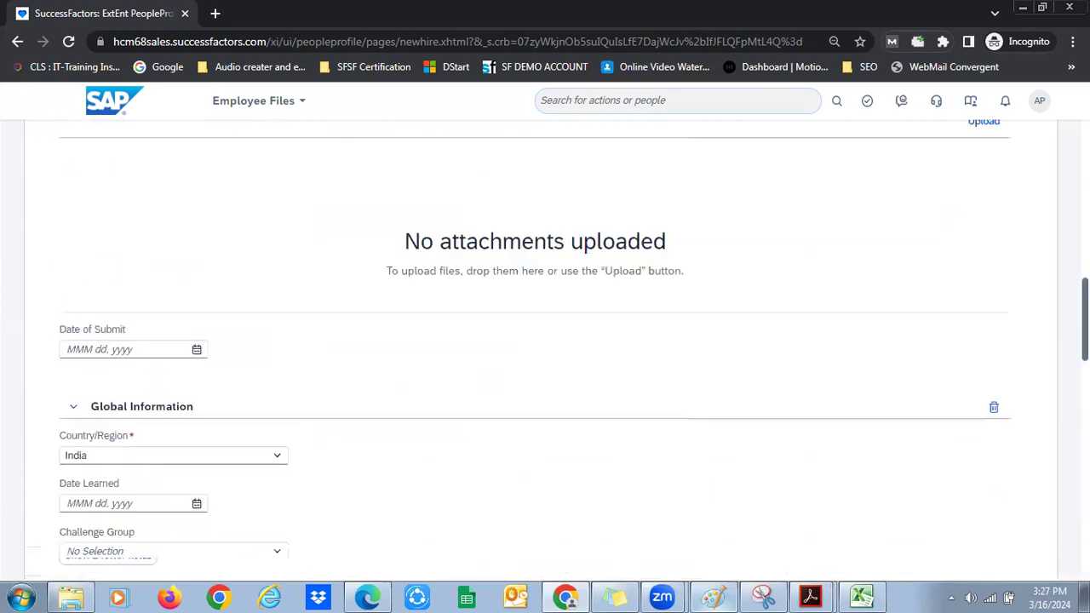
{"action": "scroll", "coordinate": [545, 341], "scroll_direction": "down", "scroll_amount": 5}
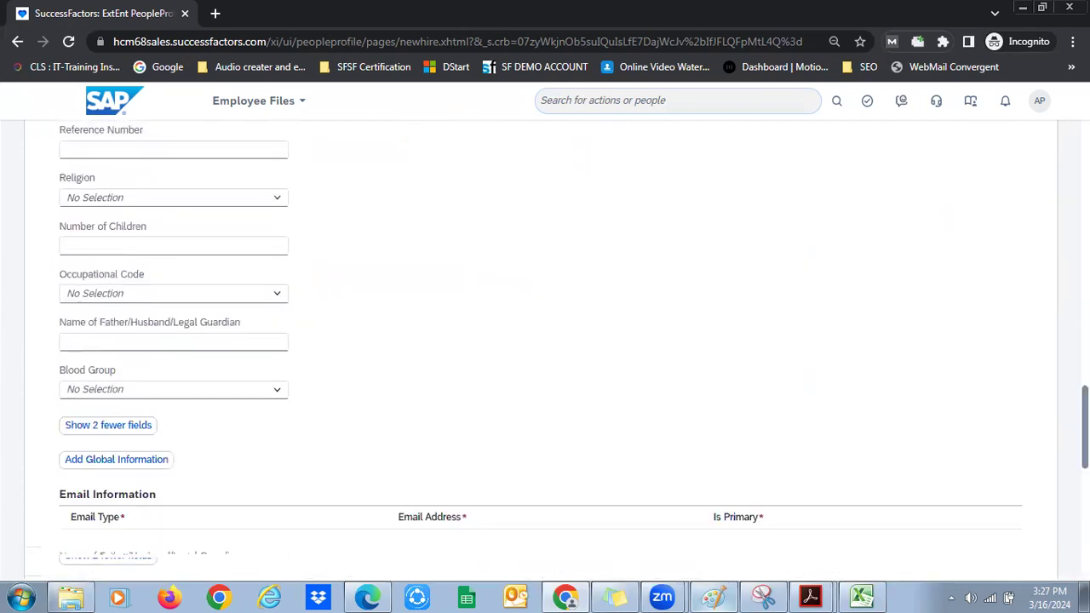
{"action": "key", "text": "ctrl+a"}
{"action": "scroll", "coordinate": [885, 387], "scroll_direction": "down", "scroll_amount": 6}
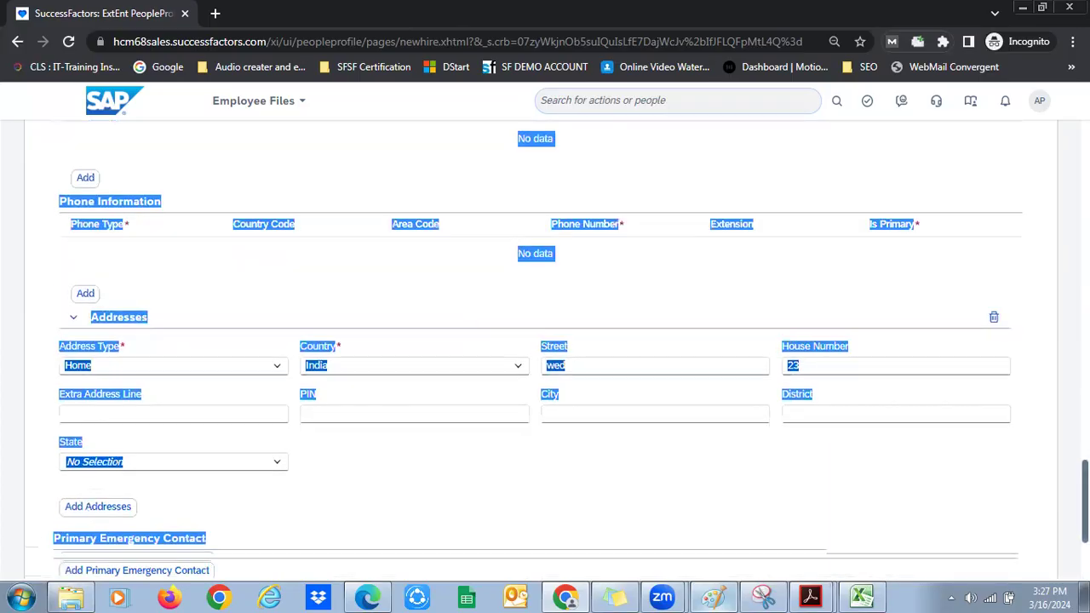
Assign Senior Tester (3001127) and review the auto-filled Bangalore location and Salary Grade 14
{"action": "left_click", "coordinate": [885, 387]}
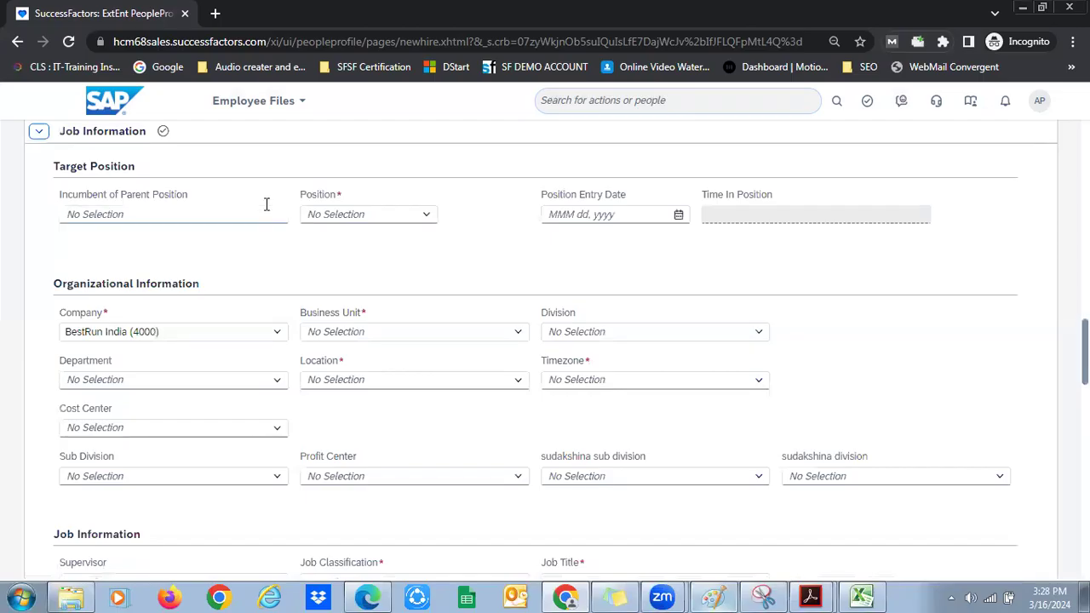
{"action": "double_click", "coordinate": [330, 193]}
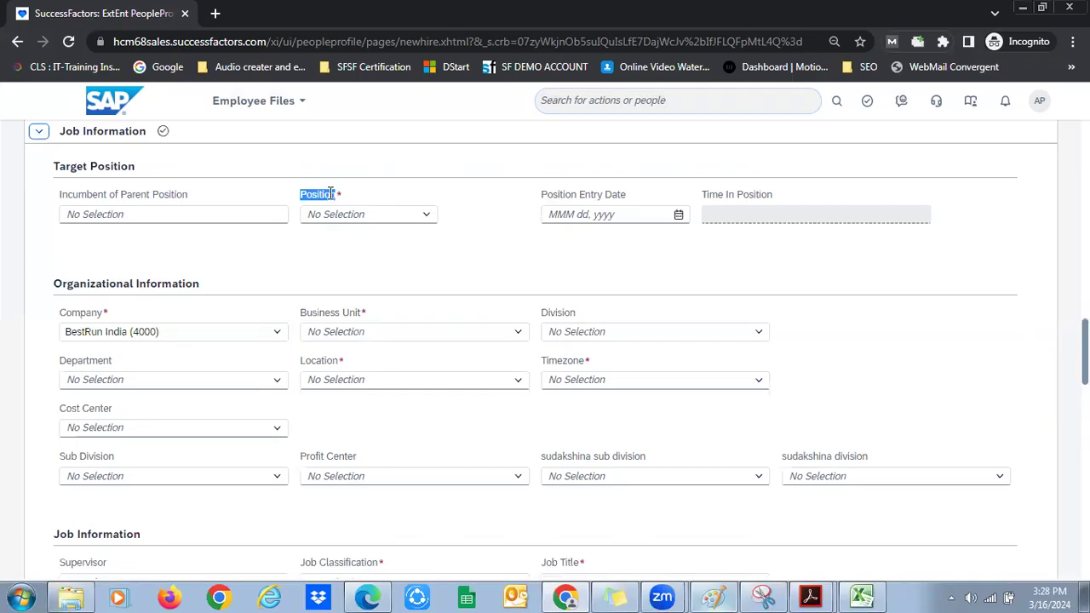
{"action": "left_click", "coordinate": [430, 216]}
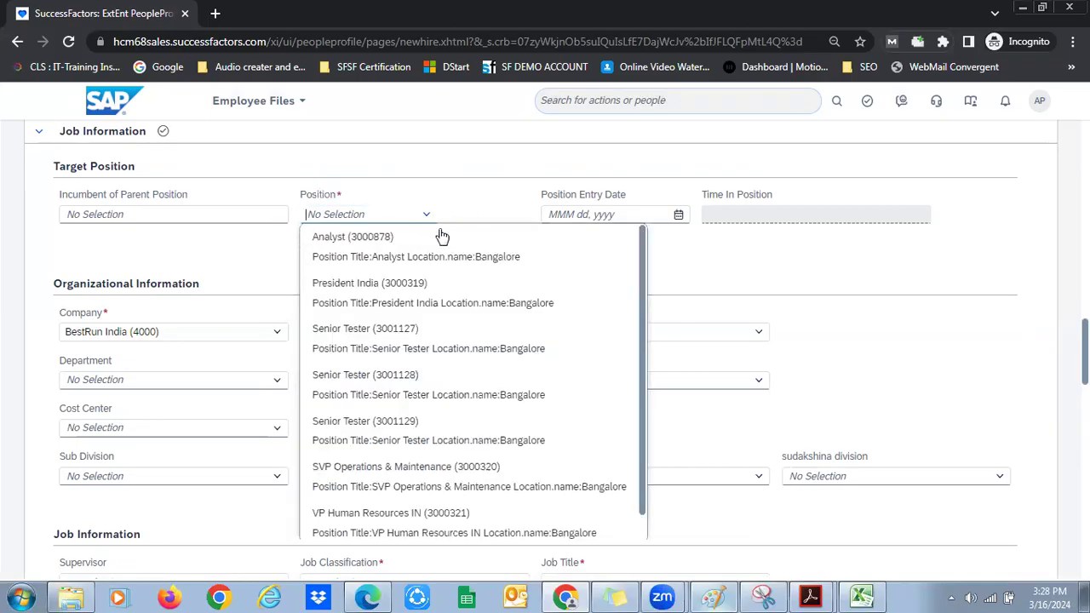
{"action": "left_click", "coordinate": [460, 351]}
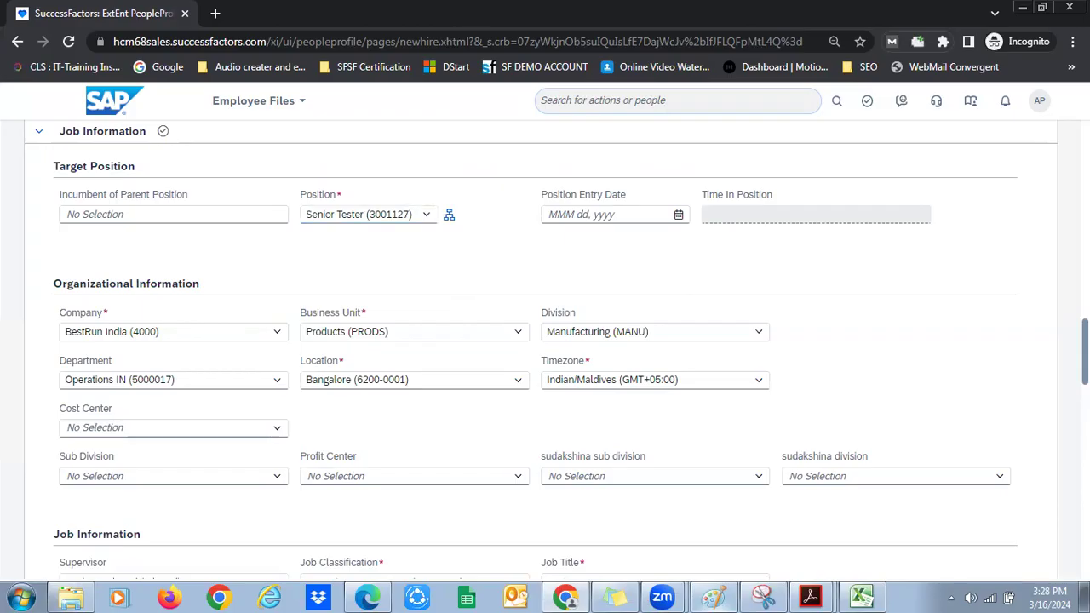
{"action": "key", "text": "ctrl+a"}
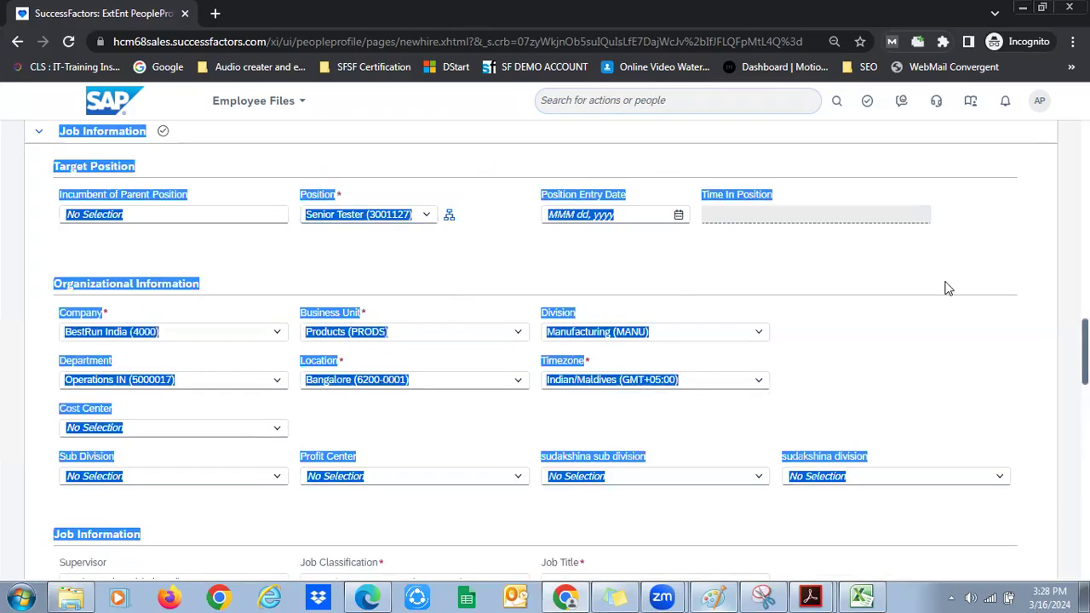
{"action": "scroll", "coordinate": [445, 175], "scroll_direction": "down", "scroll_amount": 2}
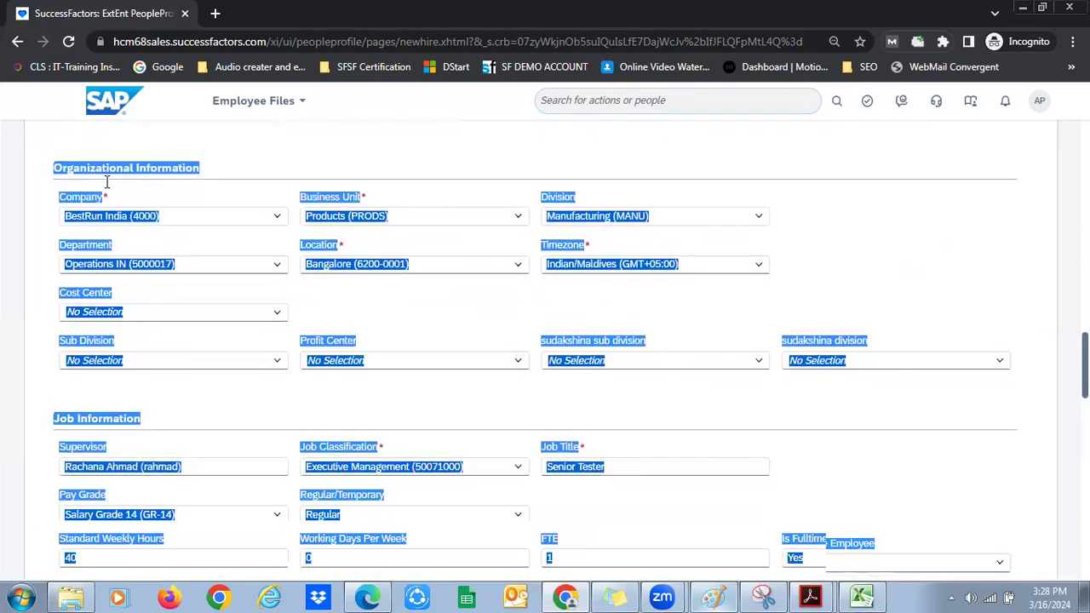
{"action": "left_click", "coordinate": [268, 184]}
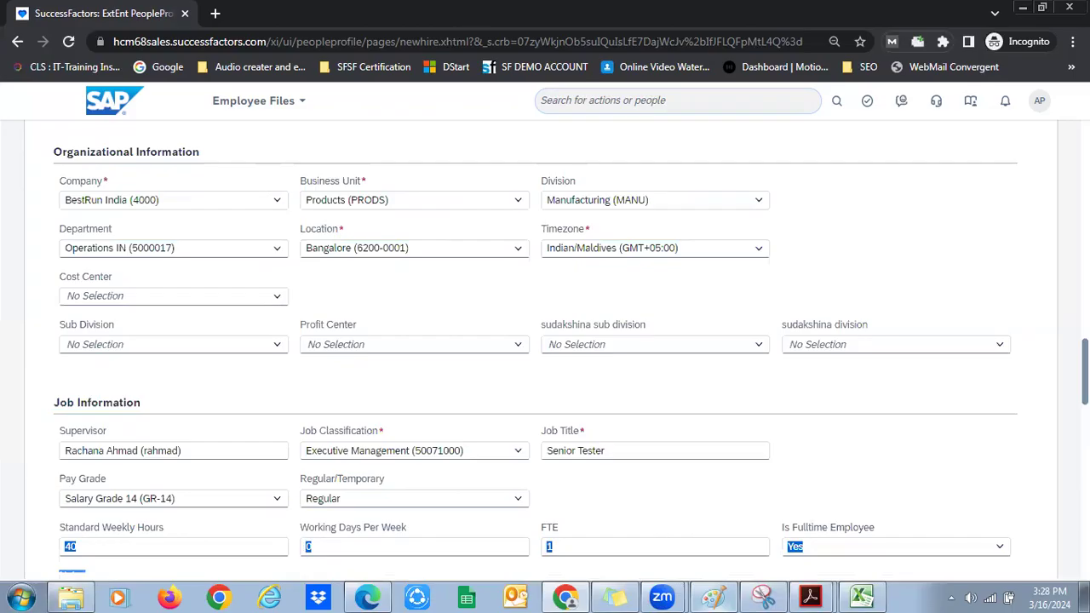
{"action": "scroll", "coordinate": [545, 340], "scroll_direction": "down", "scroll_amount": 3}
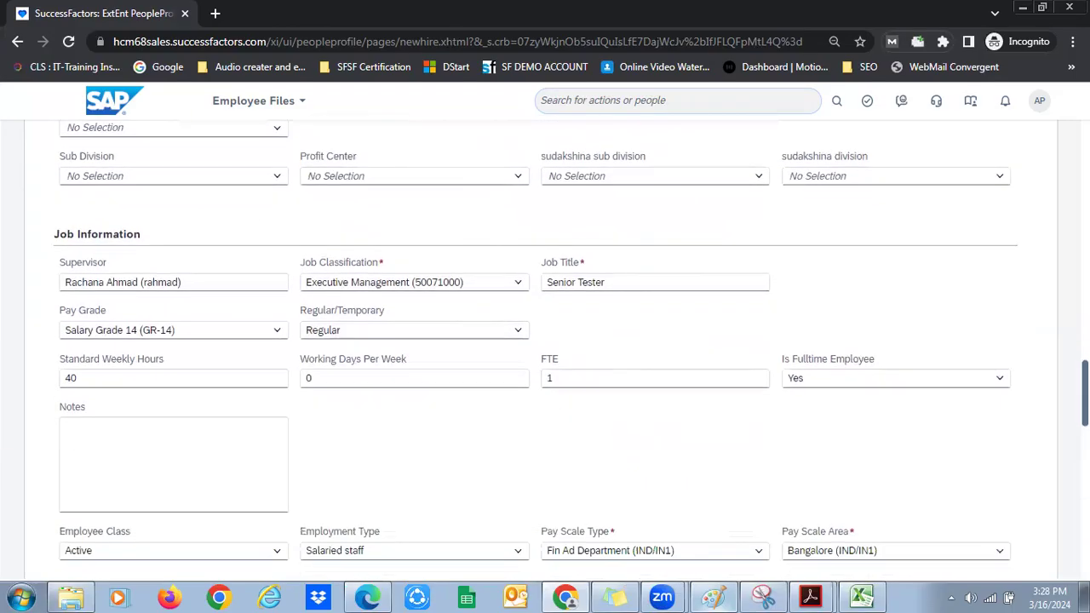
{"action": "scroll", "coordinate": [545, 340], "scroll_direction": "down", "scroll_amount": 2}
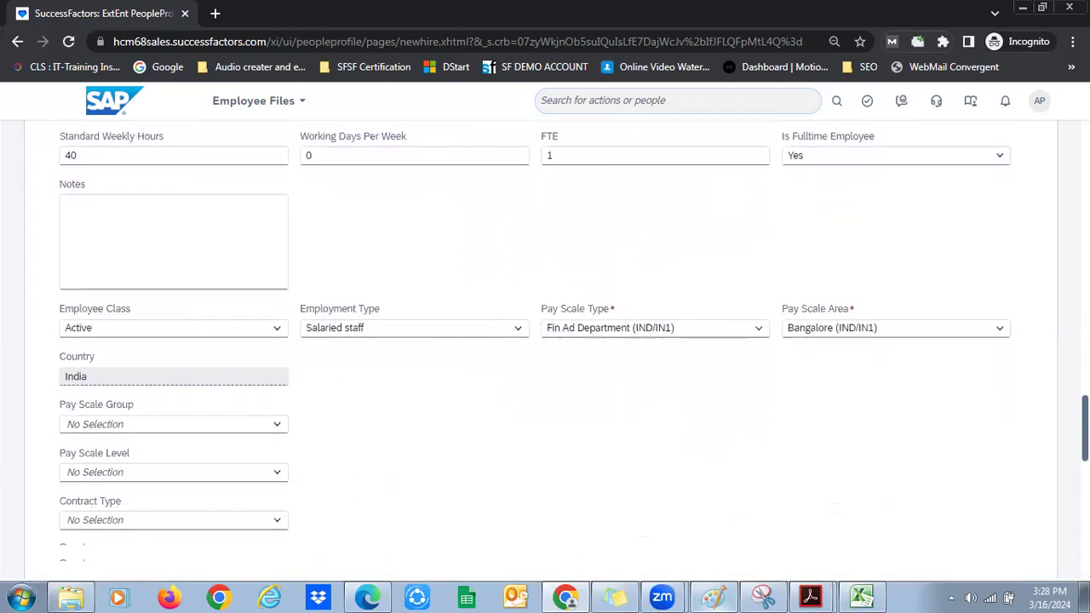
{"action": "scroll", "coordinate": [545, 340], "scroll_direction": "down", "scroll_amount": 2}
{"action": "scroll", "coordinate": [545, 341], "scroll_direction": "down", "scroll_amount": 2}
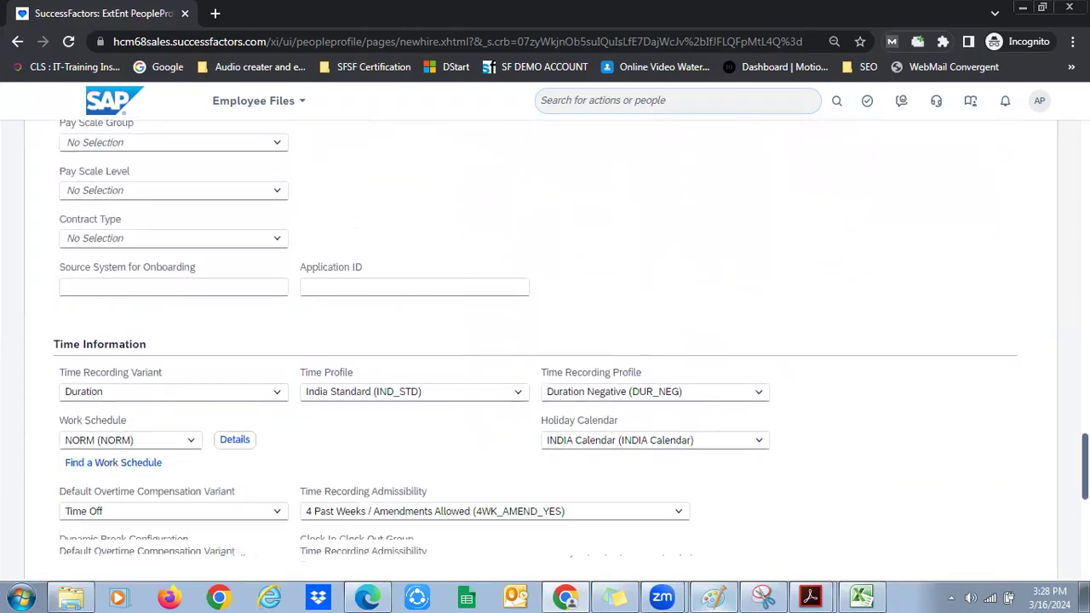
Pick Mar 18, 2024 in the First Date Worked calendar, matching the other Employment Details dates
{"action": "scroll", "coordinate": [633, 321], "scroll_direction": "down", "scroll_amount": 4}
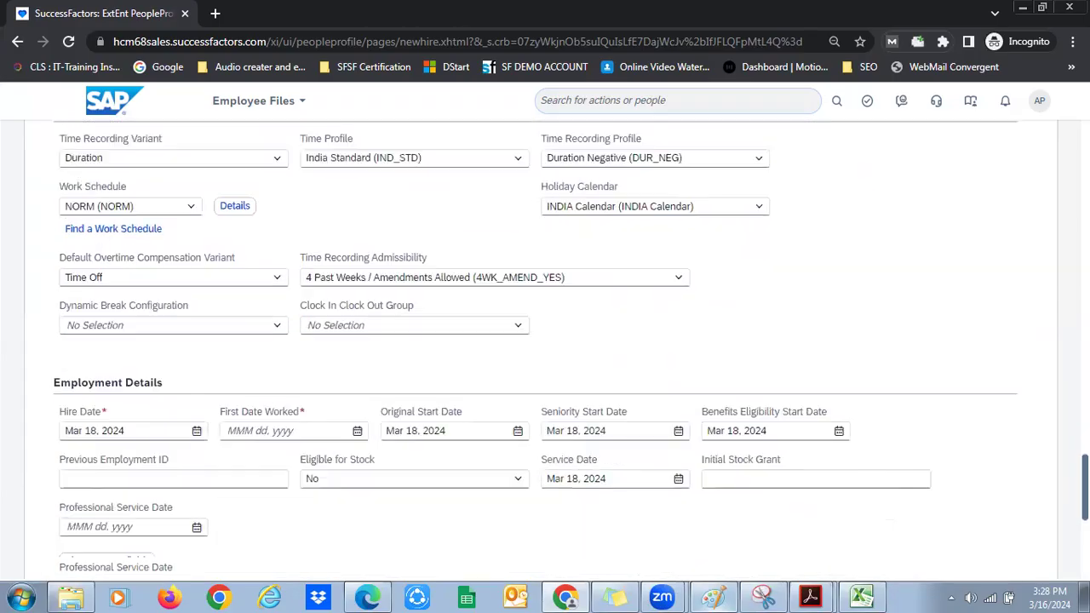
{"action": "scroll", "coordinate": [364, 219], "scroll_direction": "down", "scroll_amount": 1}
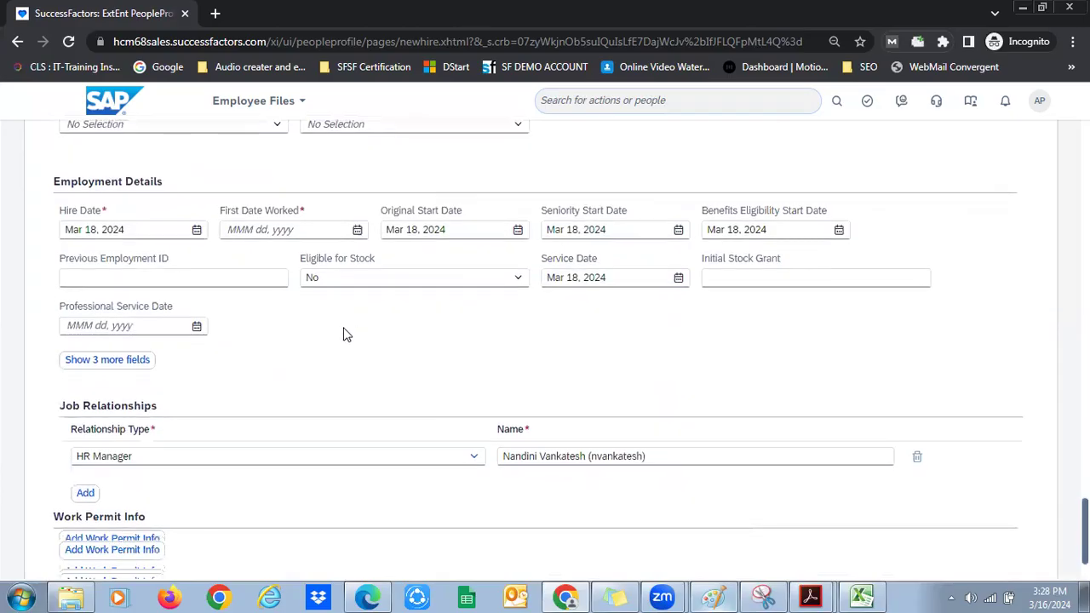
{"action": "left_click", "coordinate": [357, 214]}
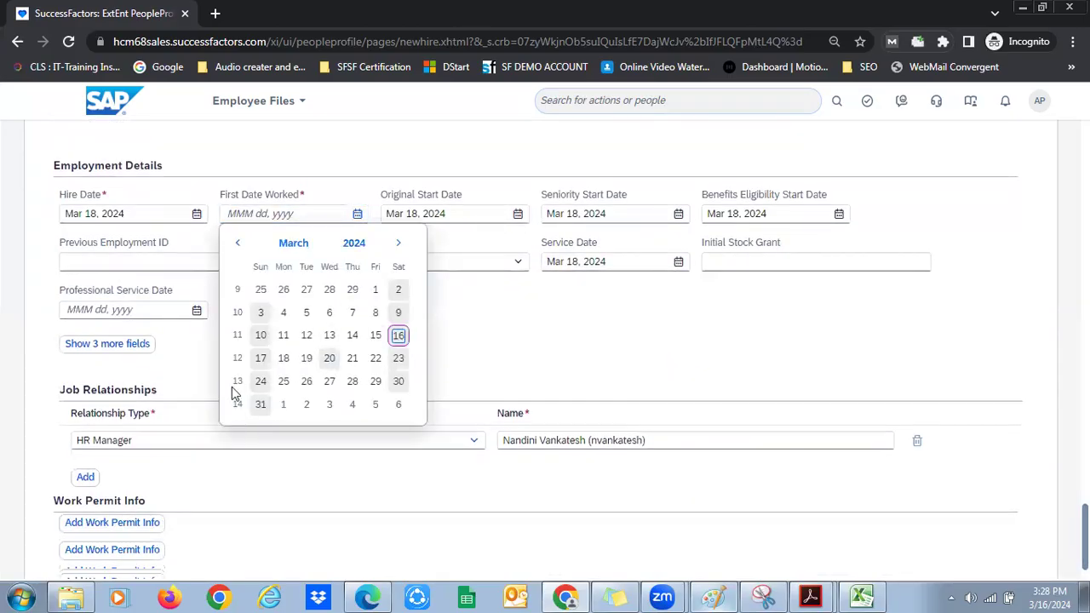
{"action": "left_click", "coordinate": [284, 358]}
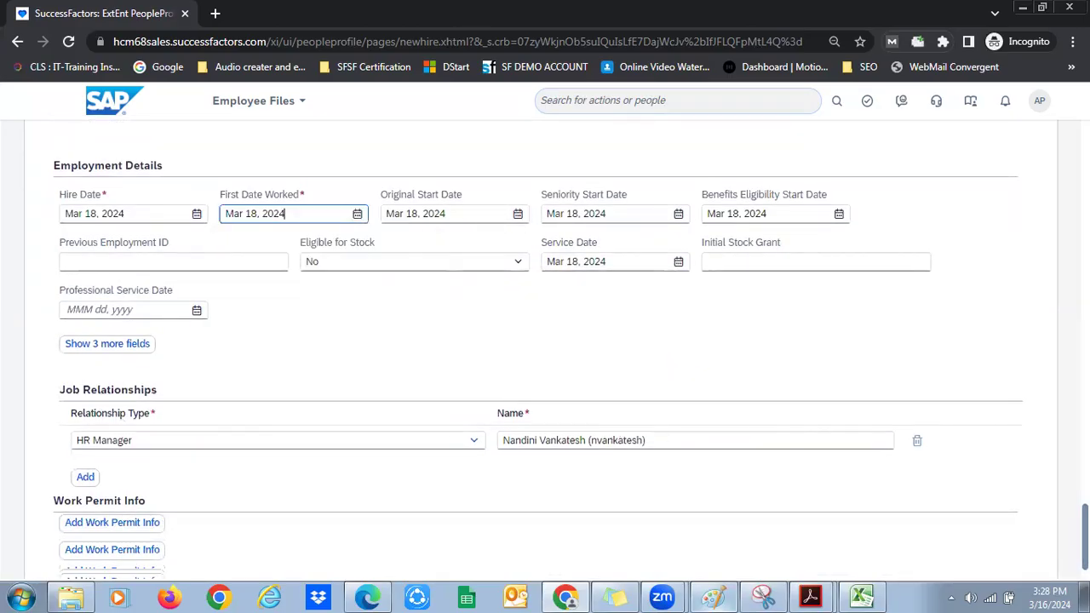
{"action": "scroll", "coordinate": [140, 375], "scroll_direction": "down", "scroll_amount": 1}
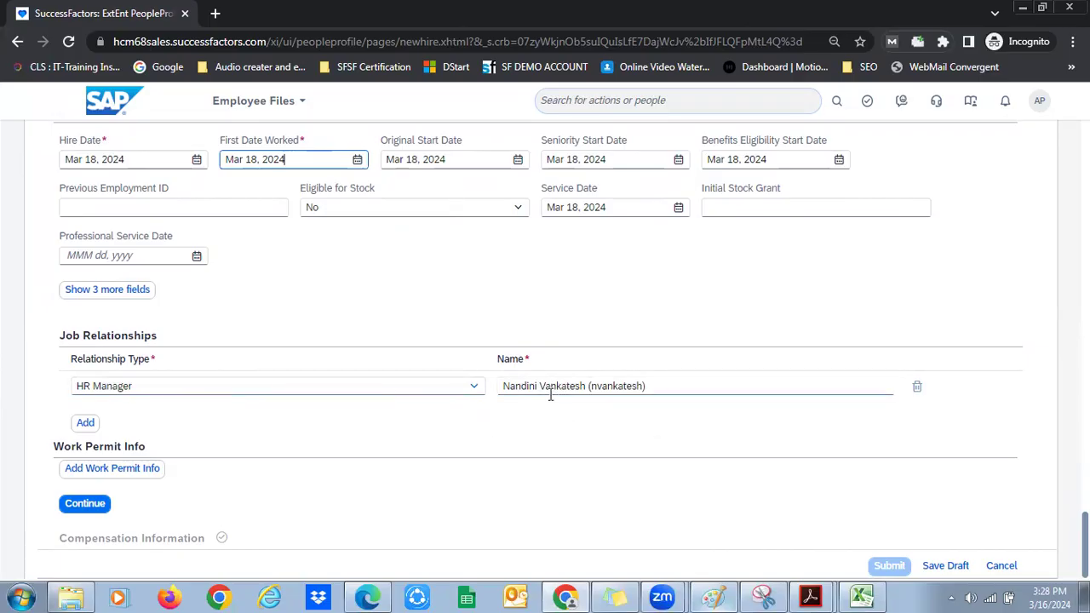
Try proceeding to Compensation; dismiss the error reporting Company as an invalid value
{"action": "left_click", "coordinate": [520, 390]}
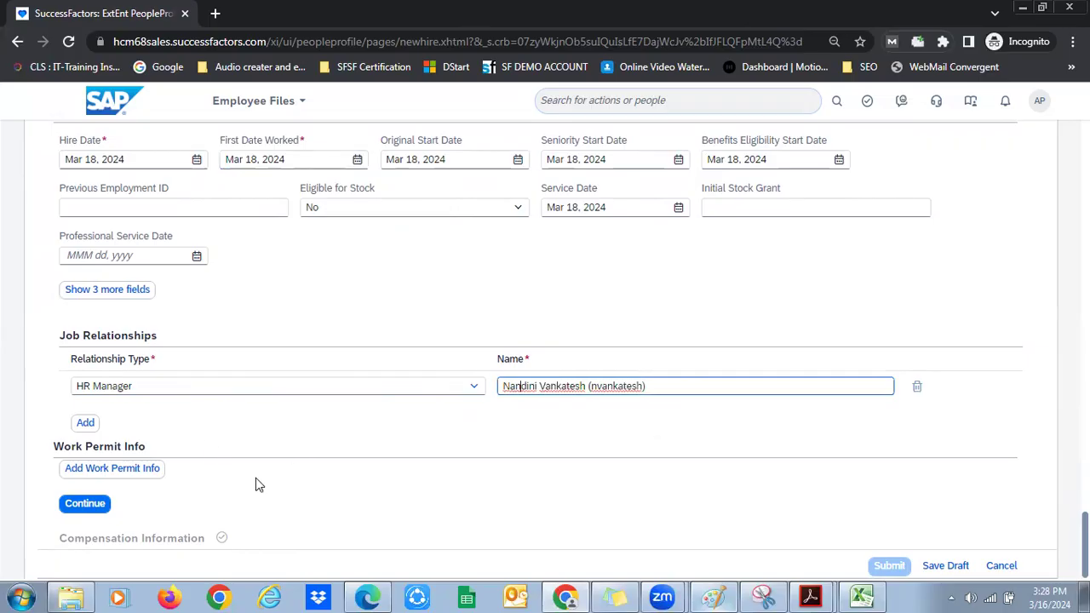
{"action": "left_click", "coordinate": [97, 504]}
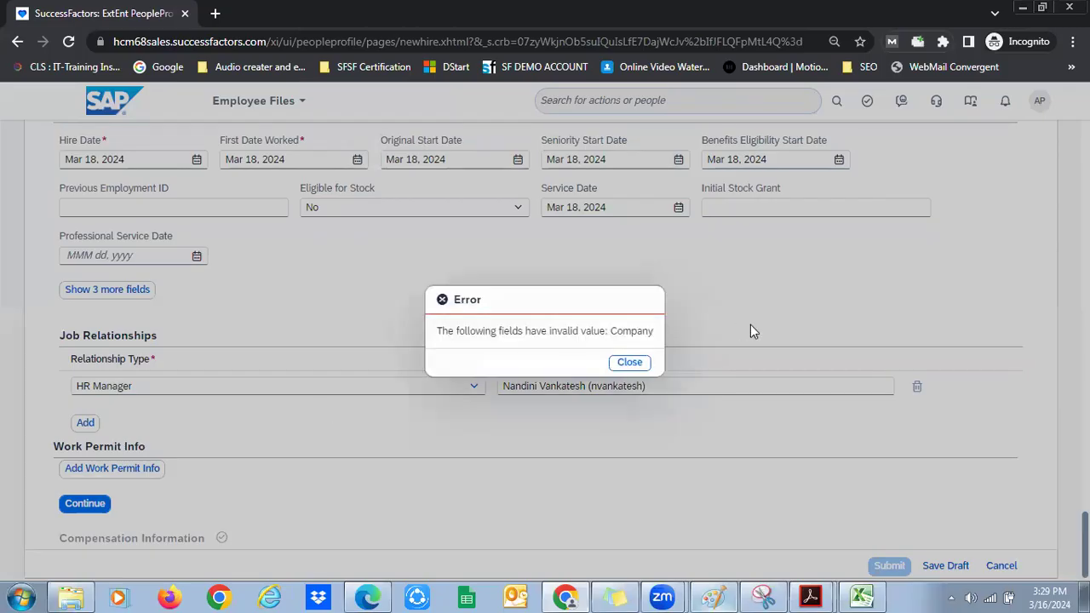
{"action": "left_click", "coordinate": [630, 362]}
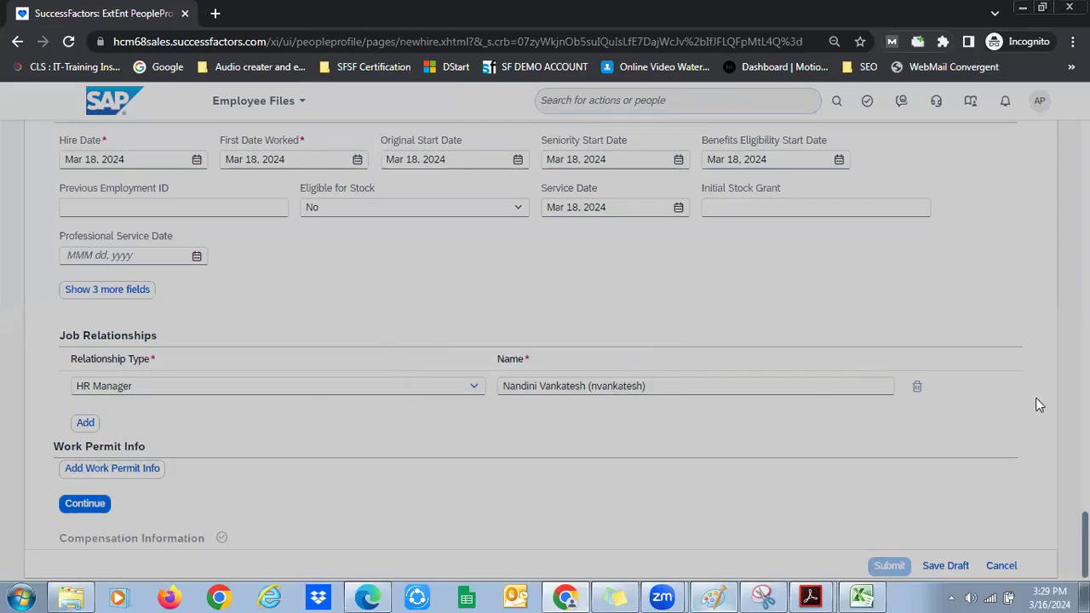
{"action": "scroll", "coordinate": [545, 351], "scroll_direction": "up", "scroll_amount": 10}
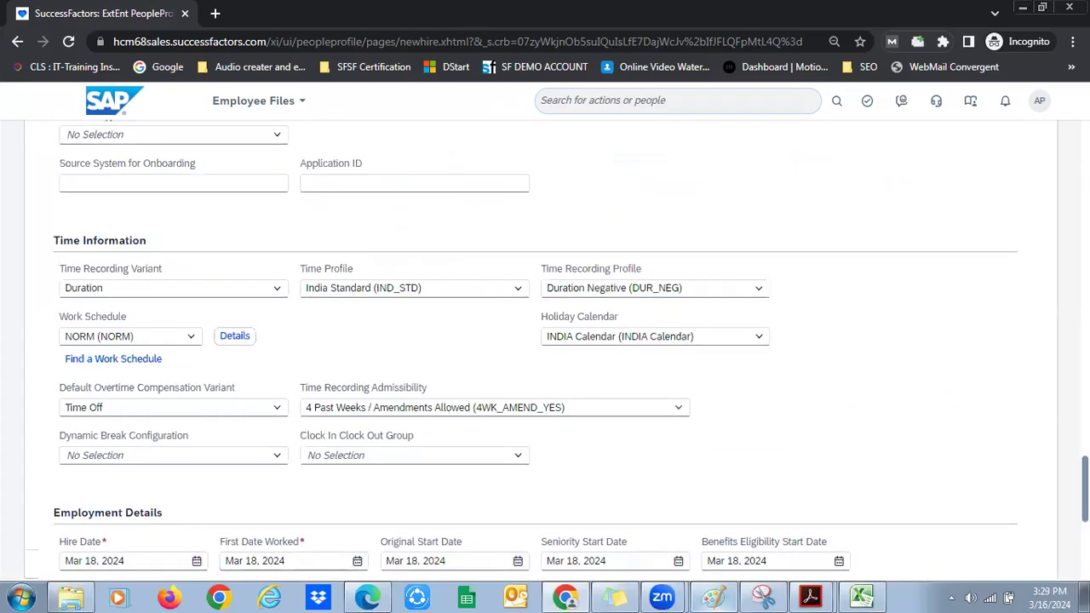
{"action": "scroll", "coordinate": [545, 351], "scroll_direction": "up", "scroll_amount": 6}
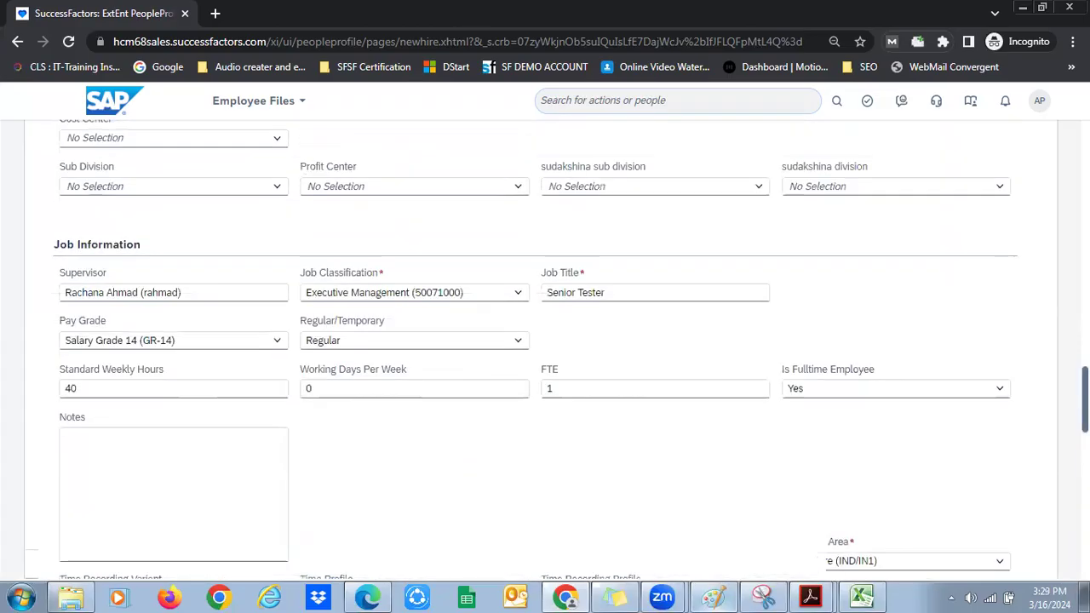
{"action": "scroll", "coordinate": [545, 351], "scroll_direction": "up", "scroll_amount": 5}
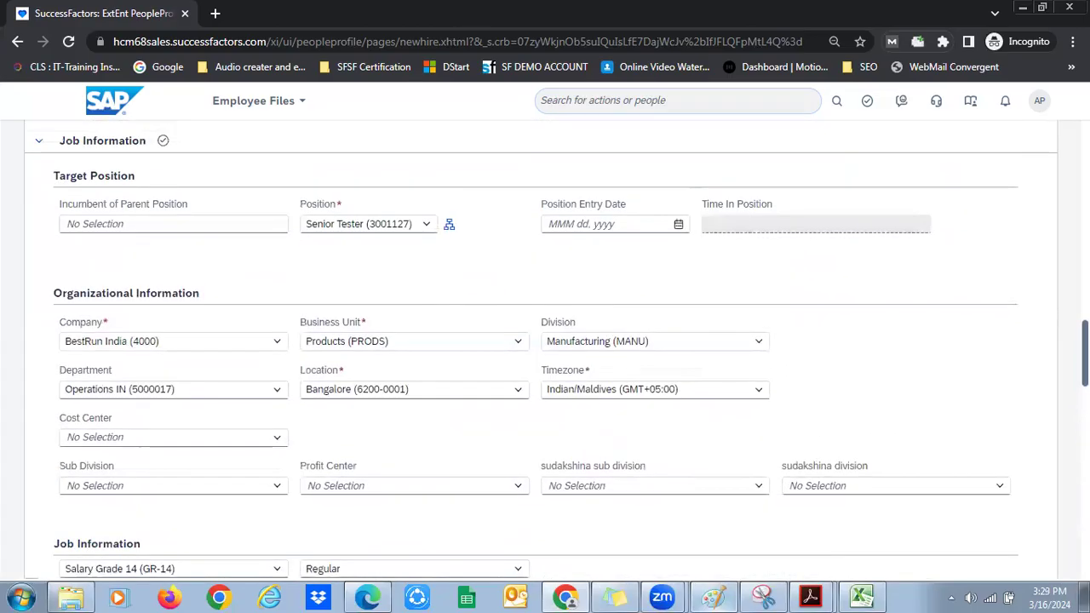
{"action": "left_click_drag", "start_coordinate": [1084, 337], "coordinate": [1085, 438]}
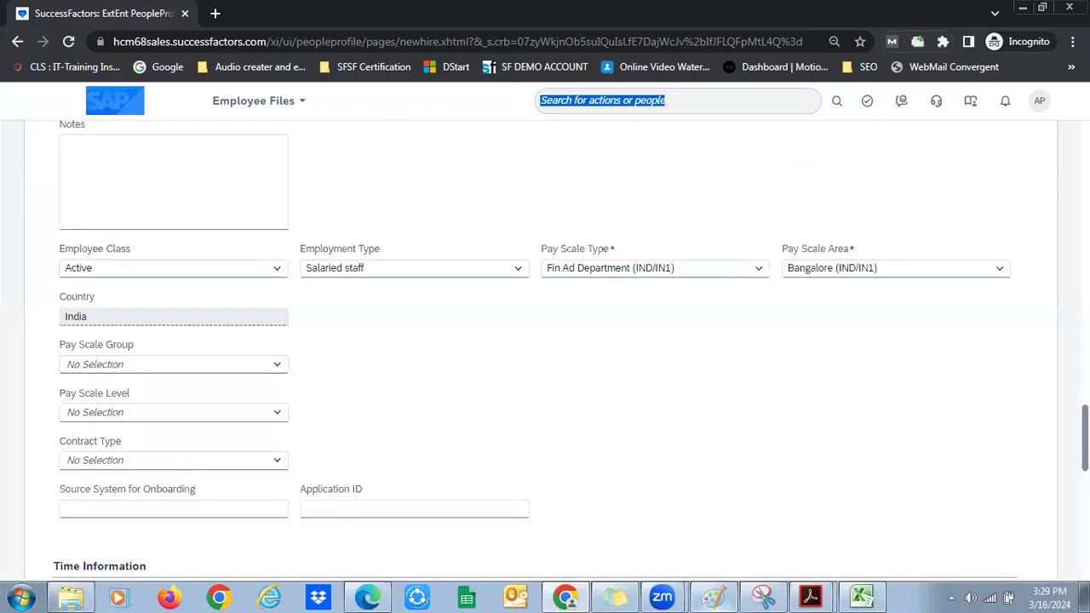
{"action": "scroll", "coordinate": [195, 477], "scroll_direction": "down", "scroll_amount": 9}
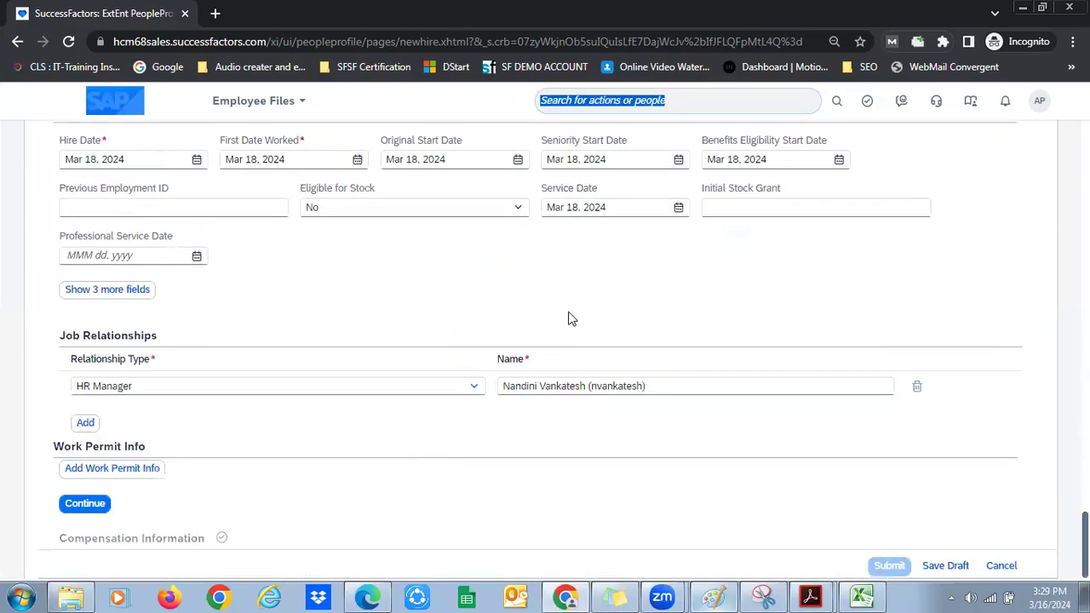
Retry proceeding, dismiss the repeated invalid Company error, and return to Organizational Information
{"action": "left_click", "coordinate": [465, 333]}
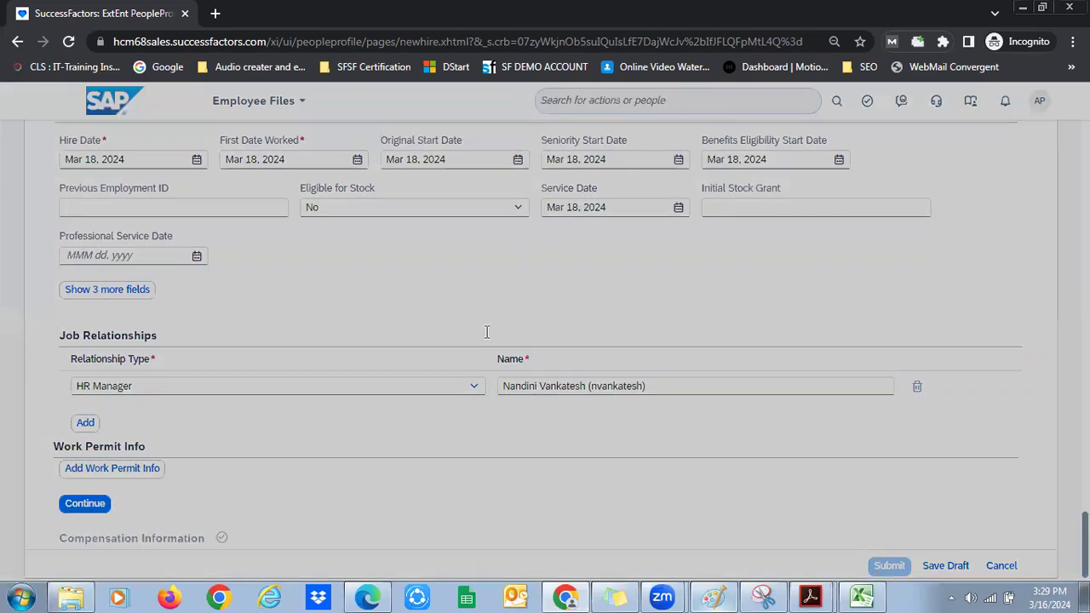
{"action": "left_click_drag", "start_coordinate": [465, 330], "coordinate": [630, 362]}
{"action": "left_click", "coordinate": [630, 361]}
{"action": "scroll", "coordinate": [630, 362], "scroll_direction": "up", "scroll_amount": 10}
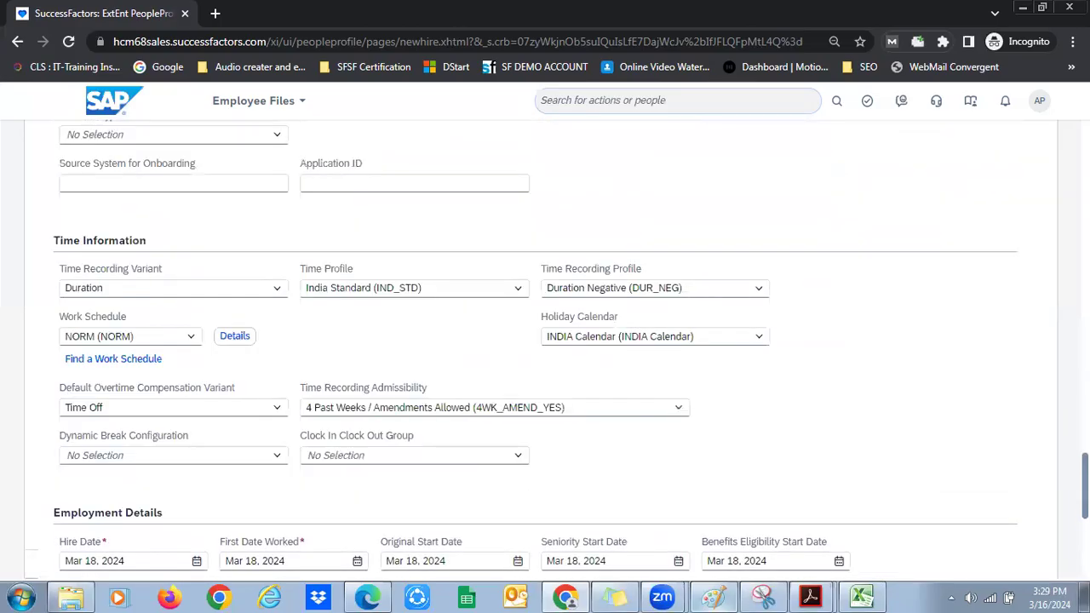
{"action": "scroll", "coordinate": [252, 228], "scroll_direction": "up", "scroll_amount": 3}
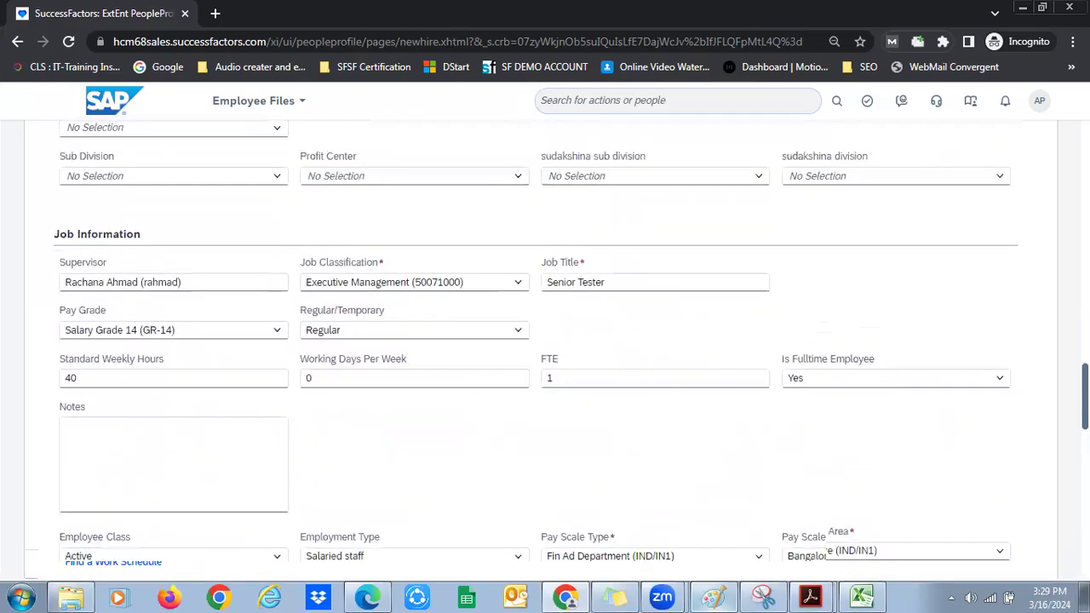
{"action": "scroll", "coordinate": [275, 260], "scroll_direction": "up", "scroll_amount": 3}
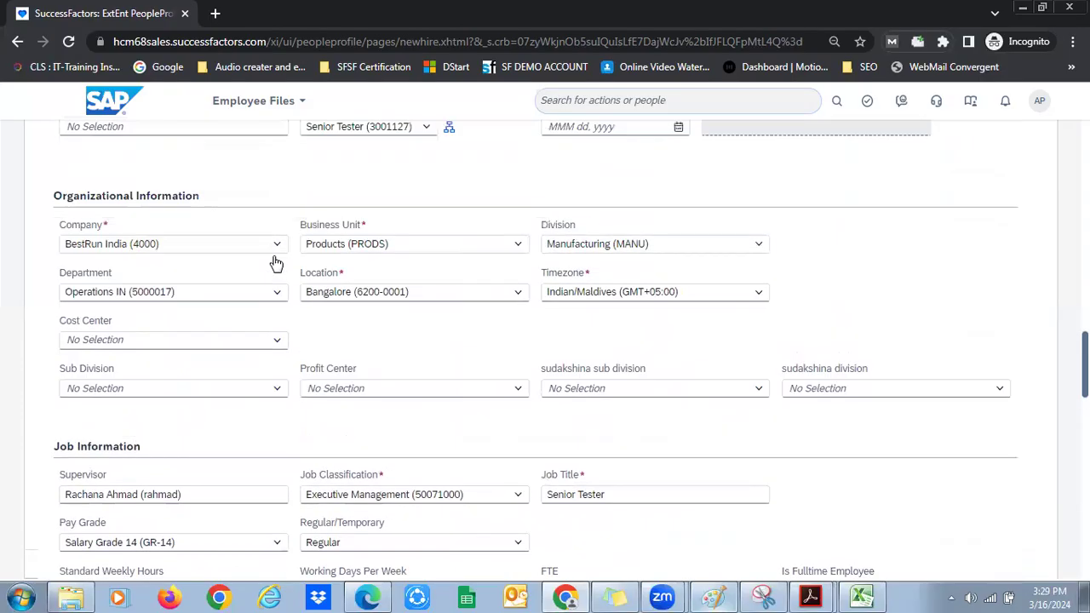
Switch the position to Senior Tester (3001129), then recheck the Company list, which is empty
{"action": "left_click", "coordinate": [247, 237]}
{"action": "key", "text": "ctrl+a"}
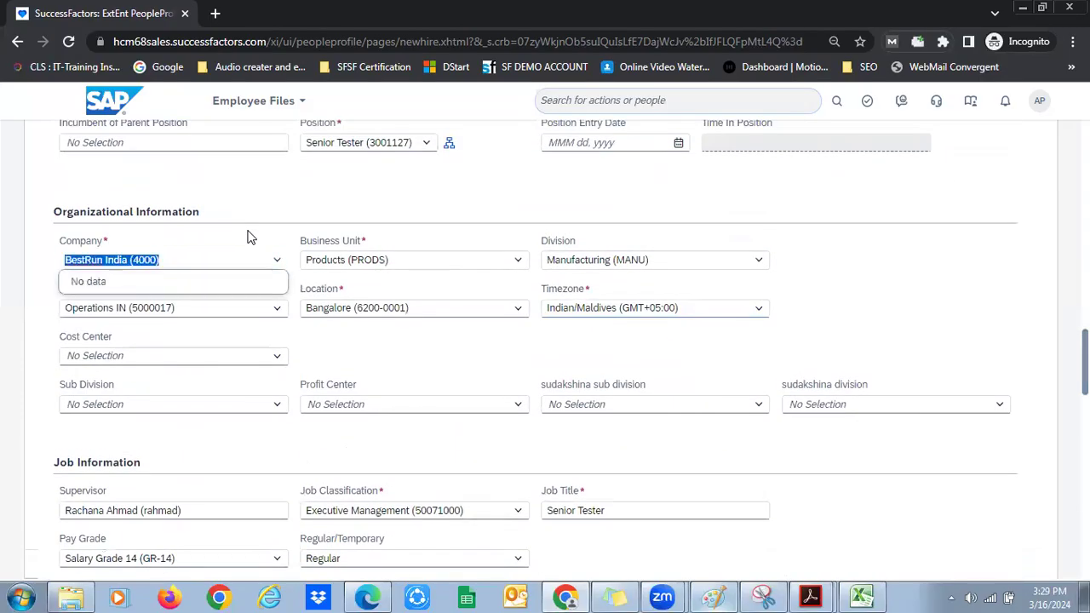
{"action": "left_click", "coordinate": [424, 144]}
{"action": "key", "text": "ctrl+a"}
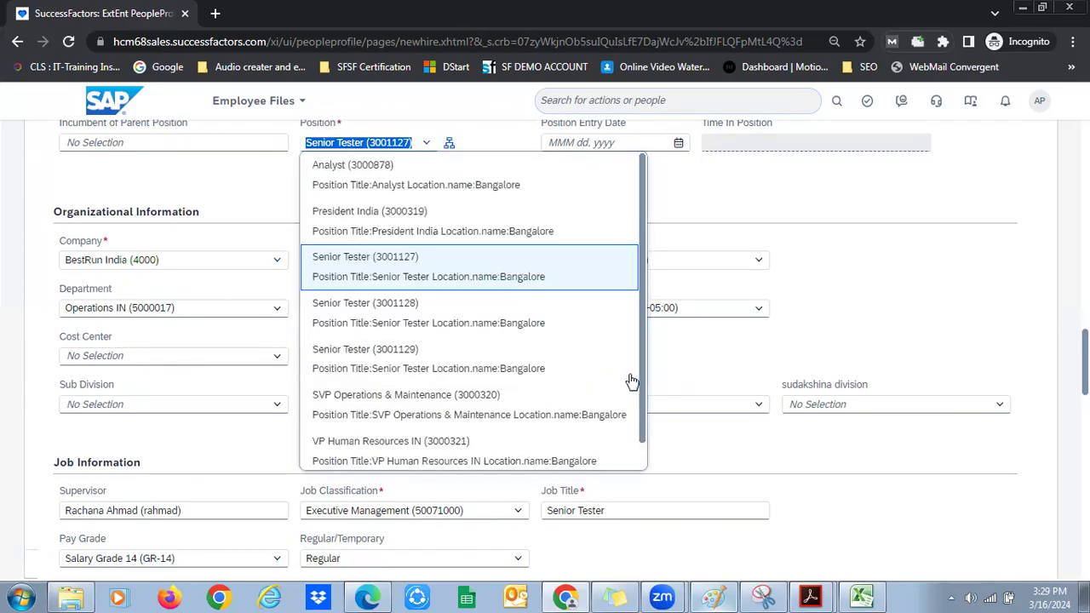
{"action": "left_click", "coordinate": [621, 371]}
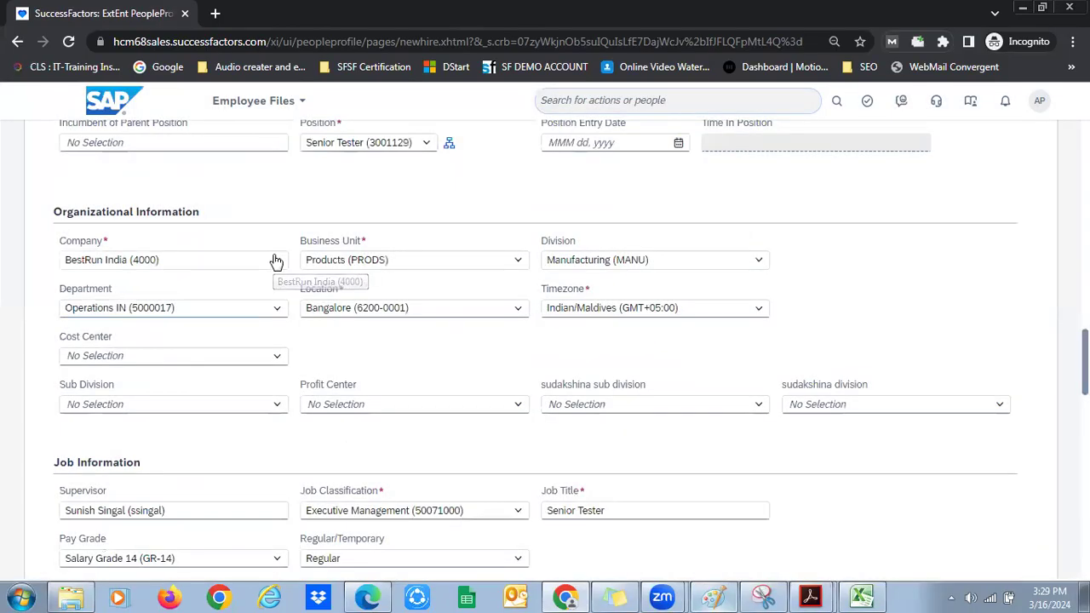
{"action": "left_click", "coordinate": [272, 261]}
{"action": "left_click", "coordinate": [274, 260]}
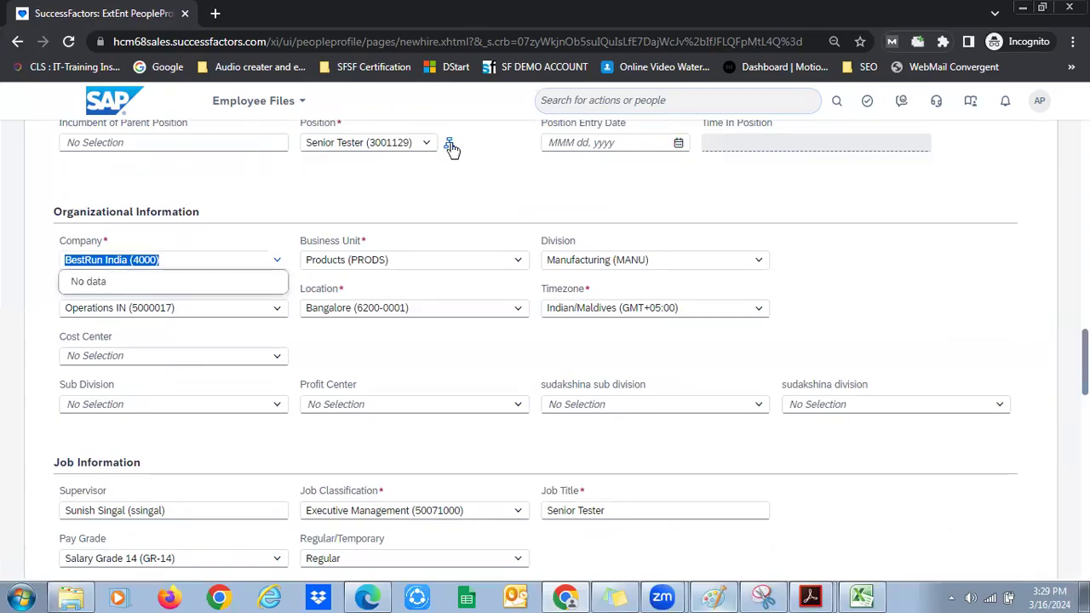
{"action": "key", "text": "Escape"}
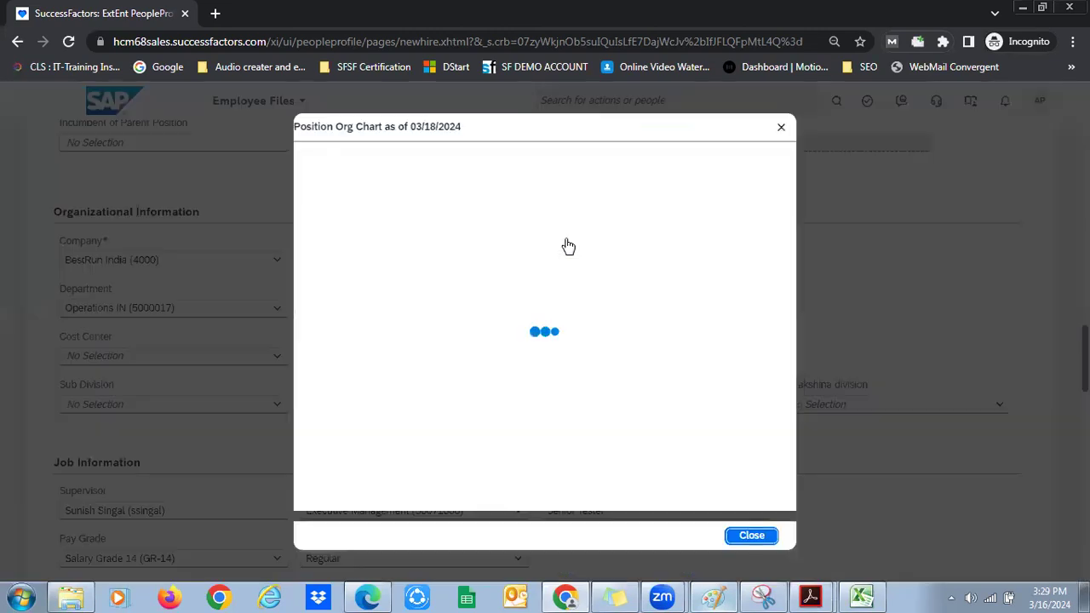
Edit the Senior Tester position record and set its company to BestRun India (4000)
{"action": "left_click", "coordinate": [747, 123]}
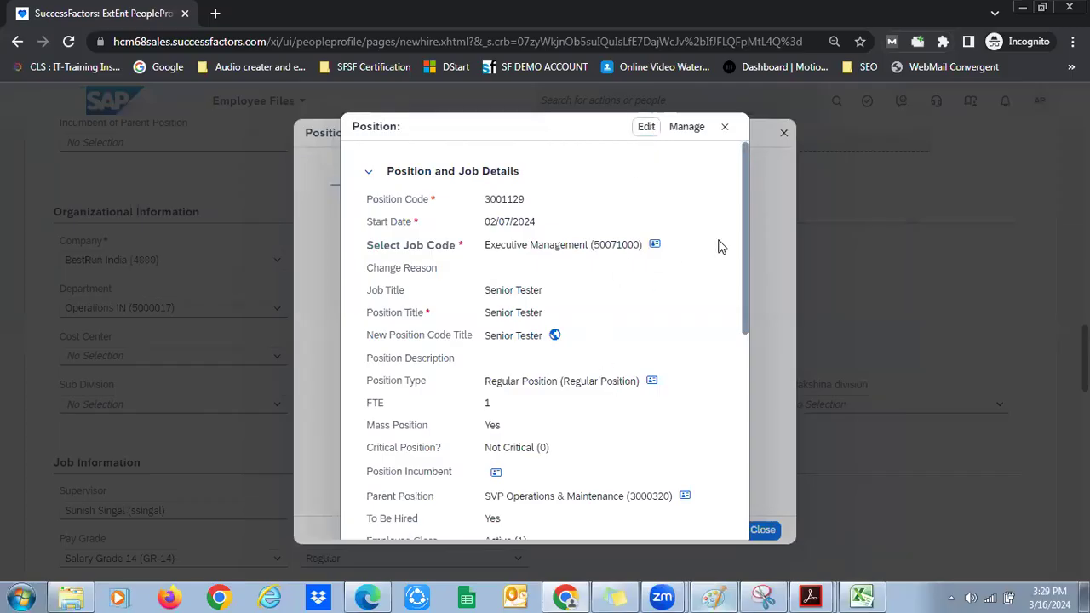
{"action": "key", "text": "Return"}
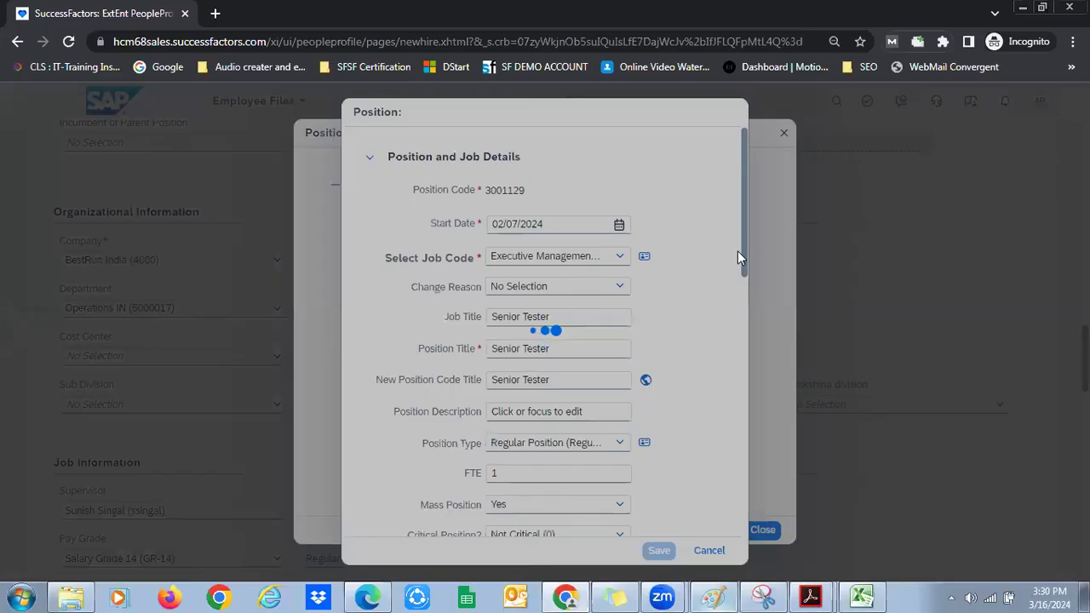
{"action": "scroll", "coordinate": [739, 409], "scroll_direction": "down", "scroll_amount": 5}
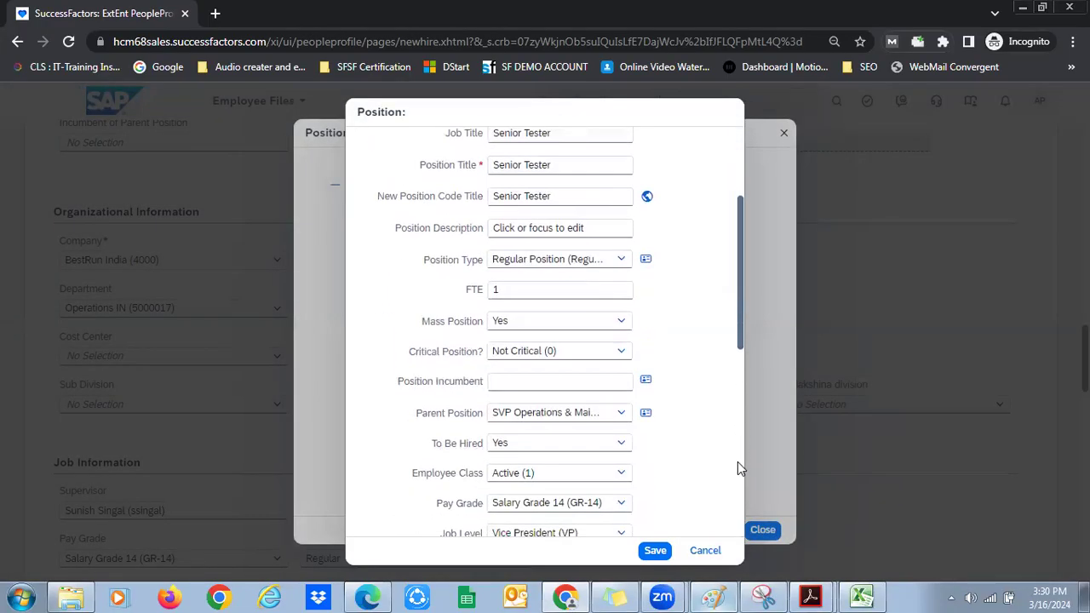
{"action": "scroll", "coordinate": [626, 345], "scroll_direction": "down", "scroll_amount": 3}
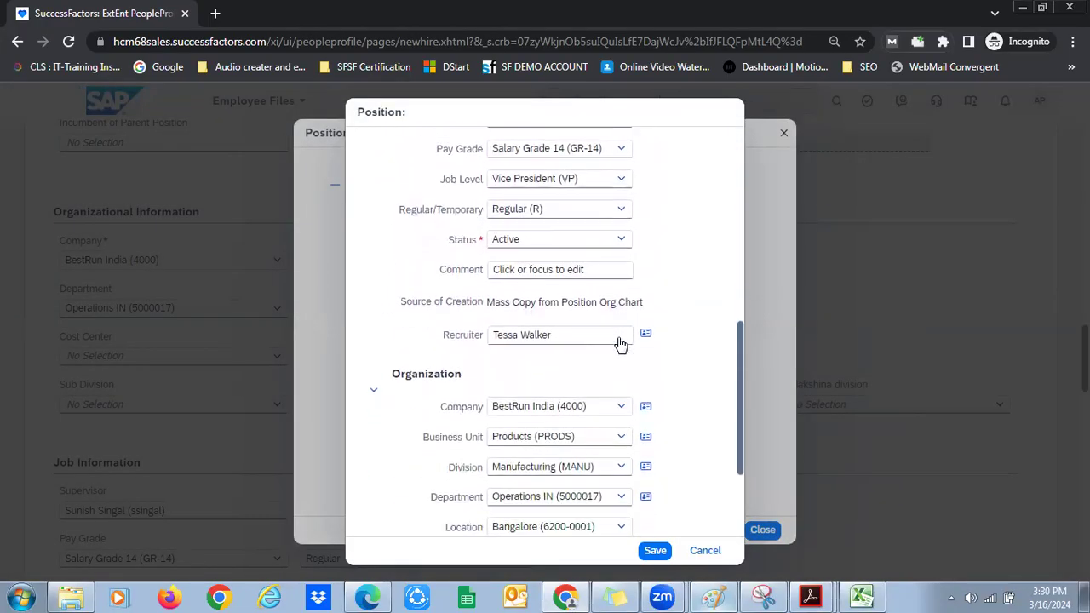
{"action": "left_click", "coordinate": [620, 341]}
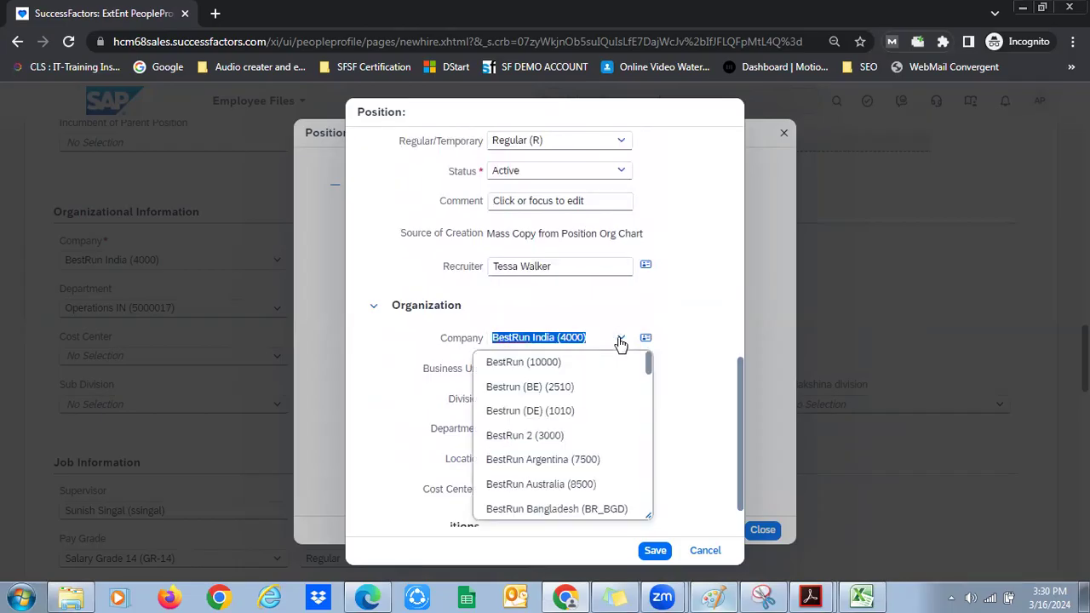
{"action": "type", "text": "id"}
{"action": "key", "text": "BackSpace"}
{"action": "type", "text": "nd"}
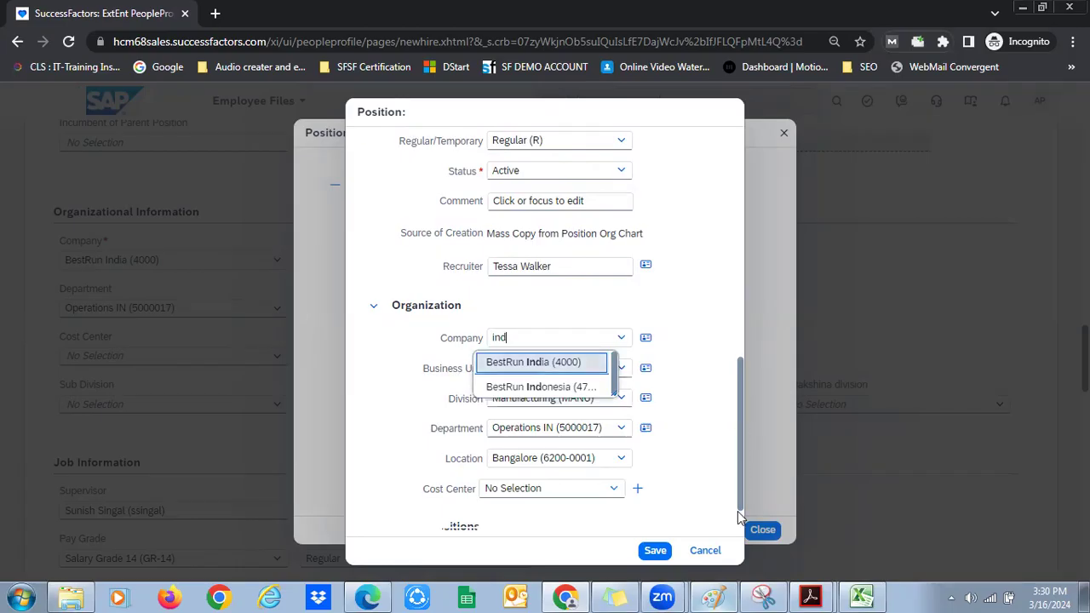
{"action": "key", "text": "Return"}
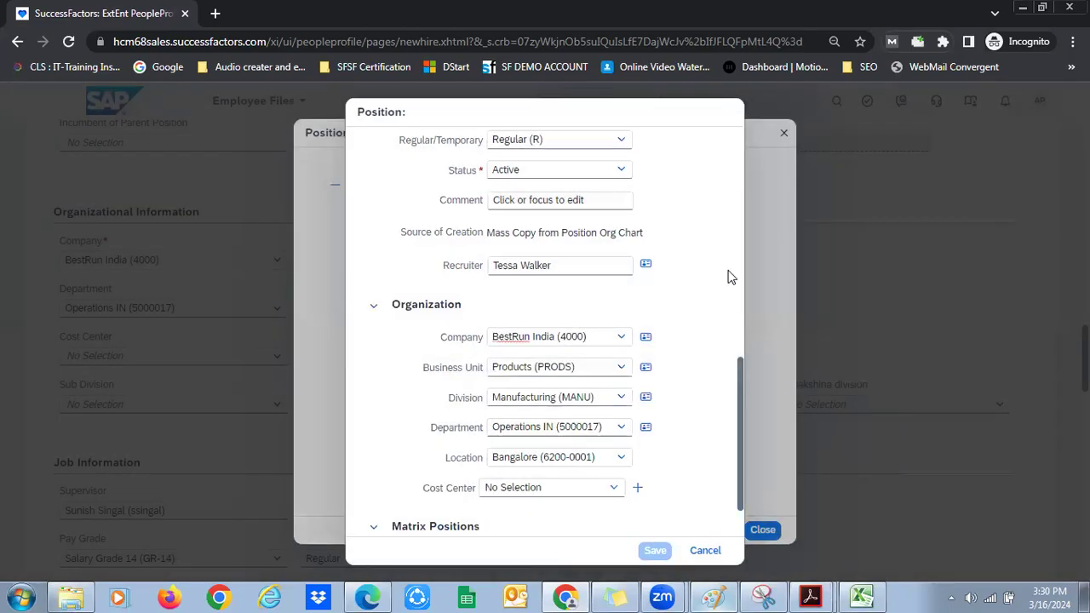
Review the BestRun India (4000) legal entity details from the position record
{"action": "scroll", "coordinate": [732, 273], "scroll_direction": "up", "scroll_amount": 4}
{"action": "scroll", "coordinate": [738, 270], "scroll_direction": "down", "scroll_amount": 5}
{"action": "scroll", "coordinate": [743, 200], "scroll_direction": "up", "scroll_amount": 8}
{"action": "scroll", "coordinate": [743, 197], "scroll_direction": "up", "scroll_amount": 1}
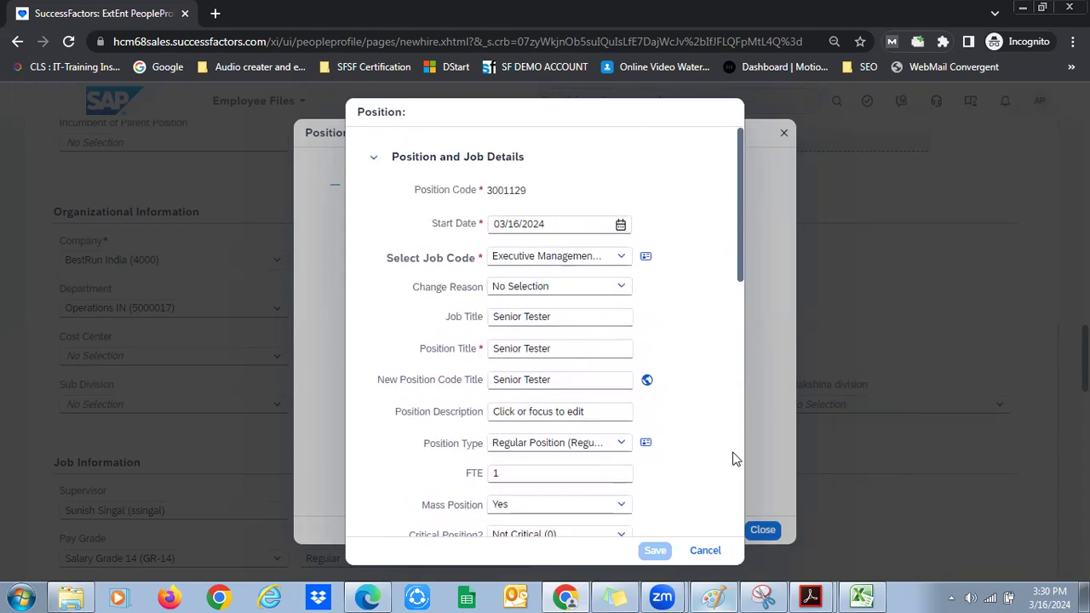
{"action": "scroll", "coordinate": [738, 466], "scroll_direction": "down", "scroll_amount": 5}
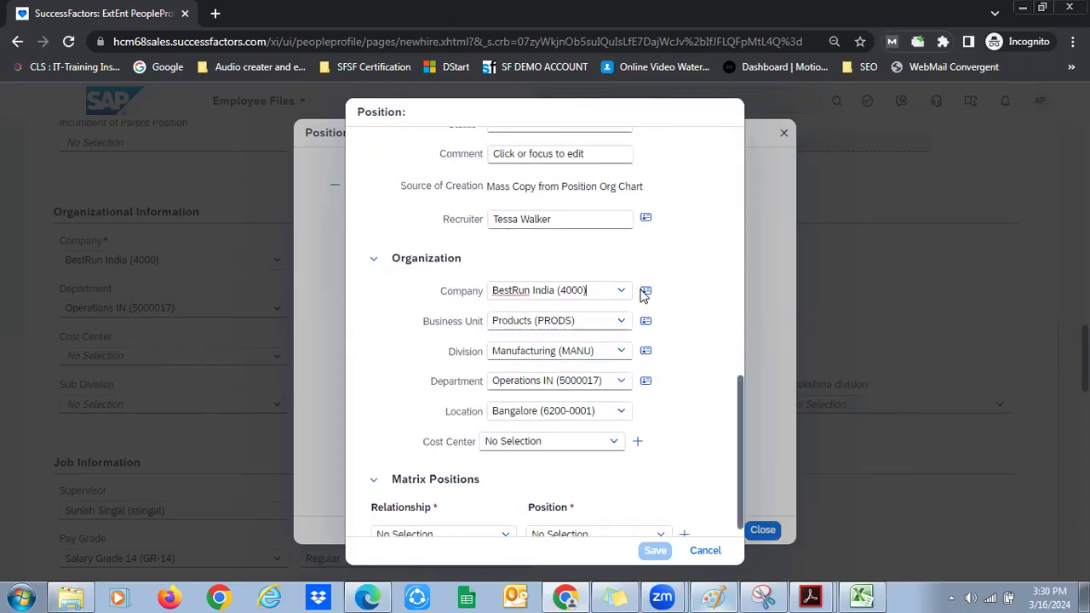
{"action": "left_click", "coordinate": [646, 290]}
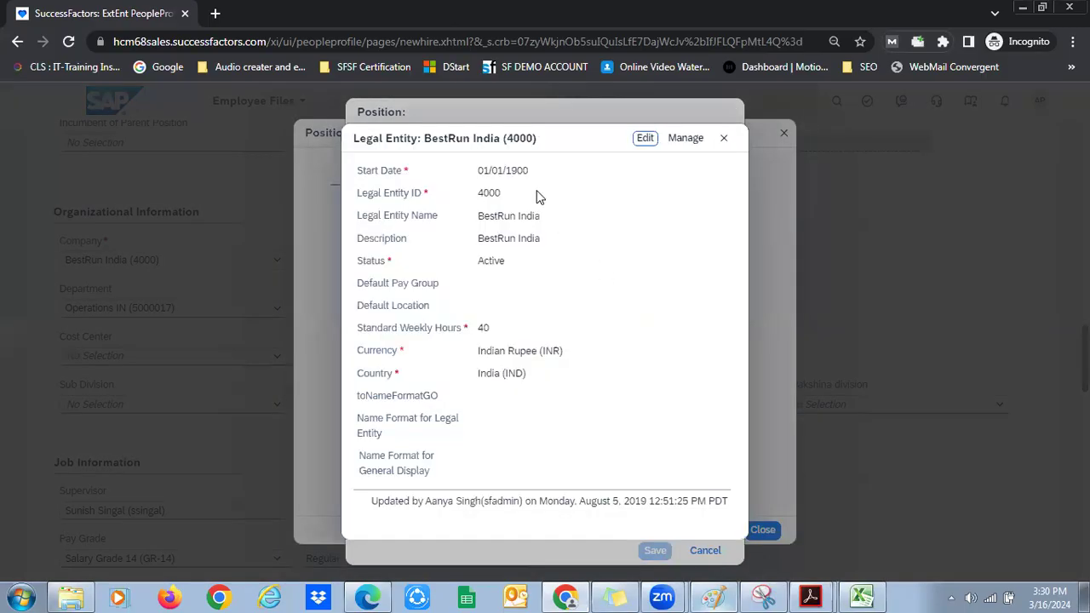
{"action": "left_click", "coordinate": [777, 497]}
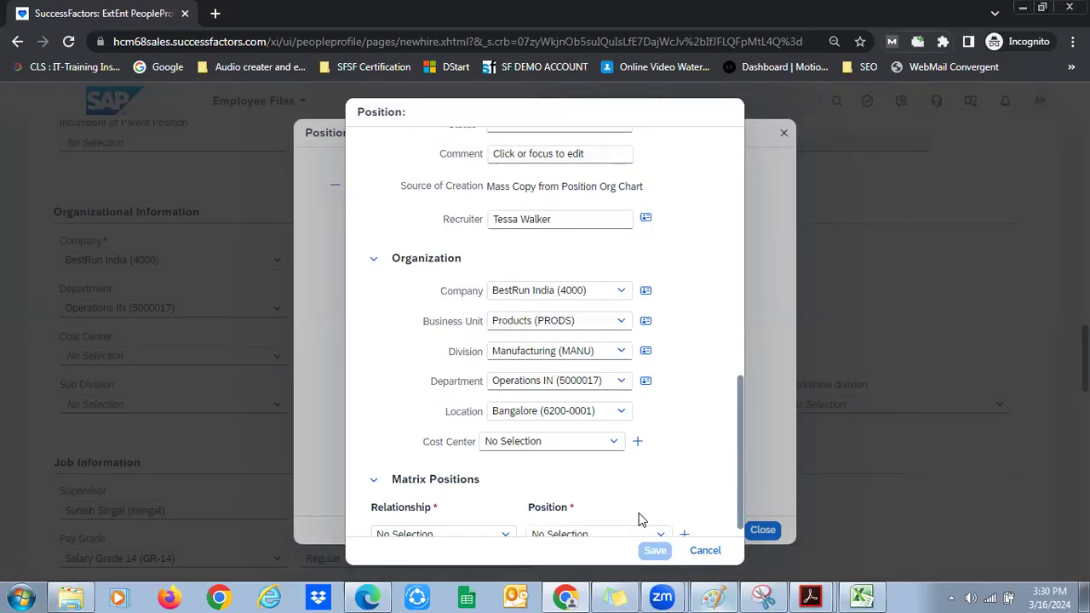
Set the position's cost center to India IT (4000-4120), save, and close the dialog
{"action": "scroll", "coordinate": [740, 528], "scroll_direction": "down", "scroll_amount": 1}
{"action": "left_click", "coordinate": [615, 431]}
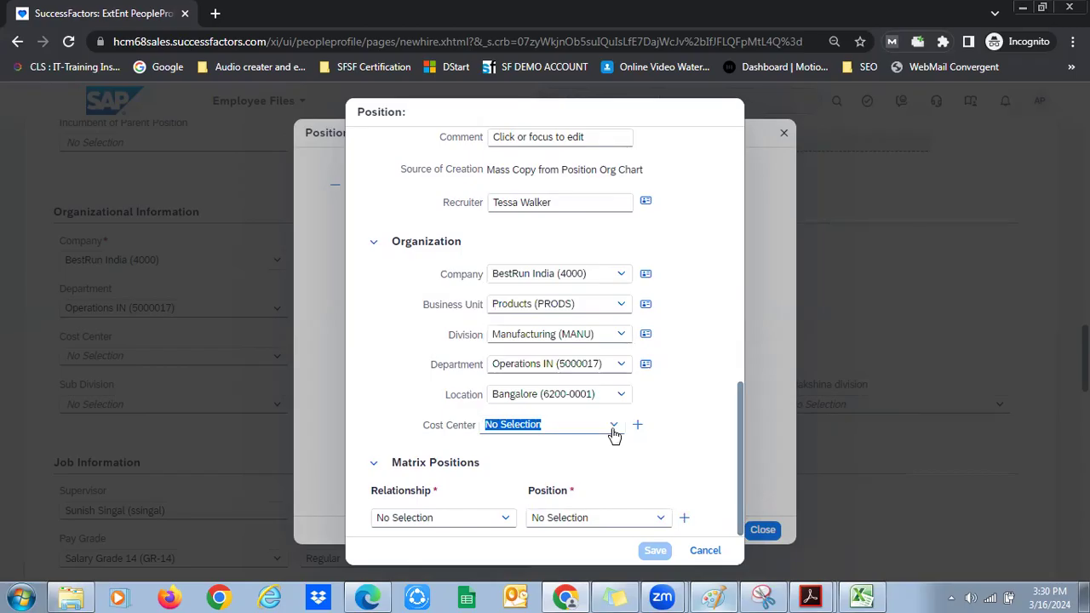
{"action": "left_click", "coordinate": [613, 428]}
{"action": "left_click", "coordinate": [622, 389]}
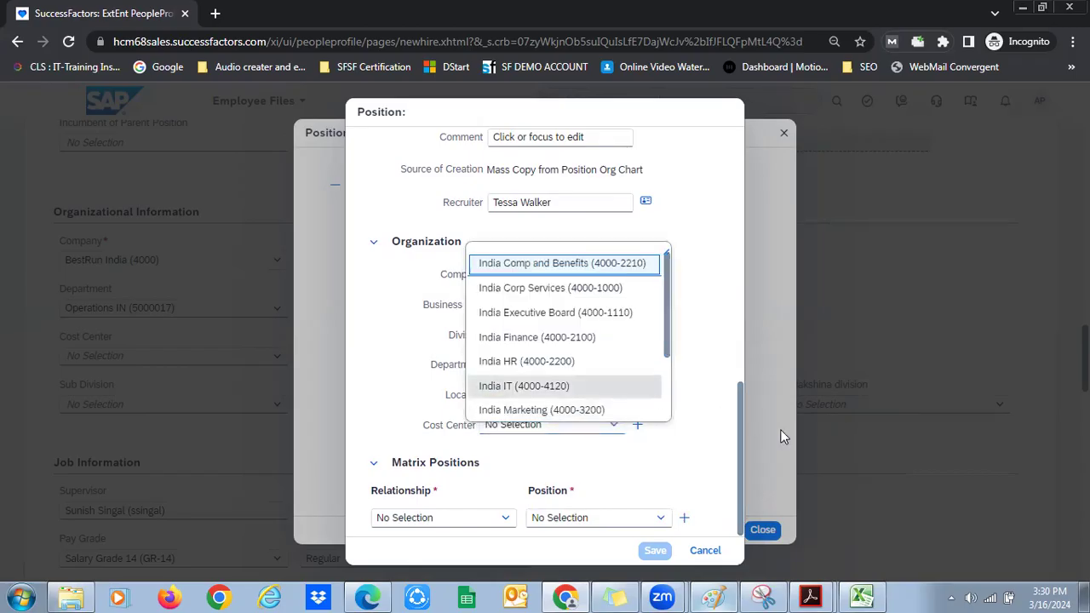
{"action": "left_click", "coordinate": [654, 549]}
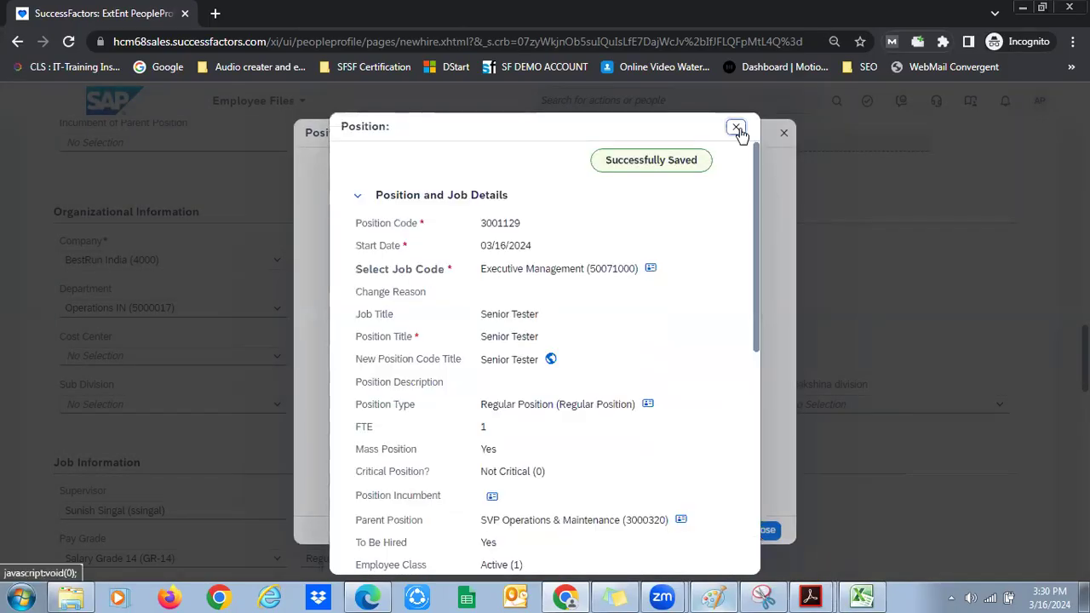
{"action": "left_click", "coordinate": [737, 129]}
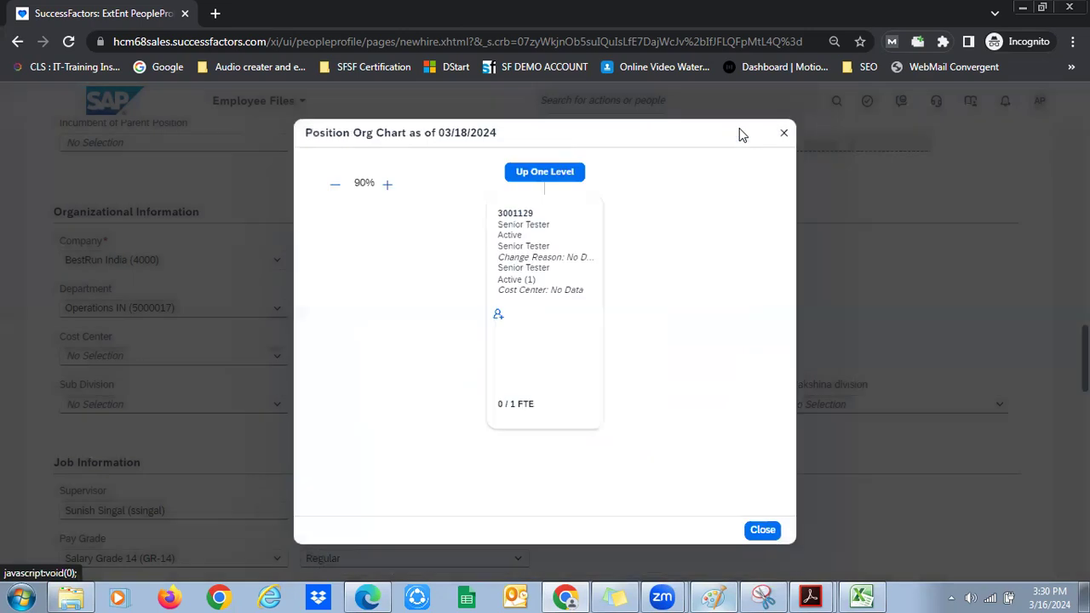
Close the org chart, try President India, then reselect Senior Tester (3001129) as position
{"action": "left_click", "coordinate": [751, 535]}
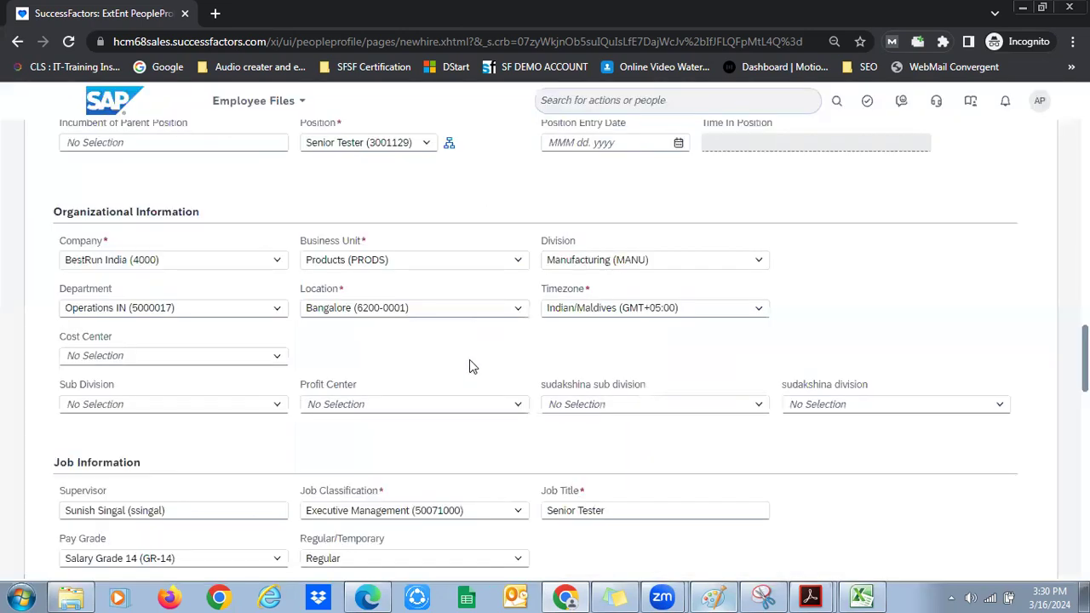
{"action": "left_click", "coordinate": [418, 145]}
{"action": "left_click", "coordinate": [383, 213]}
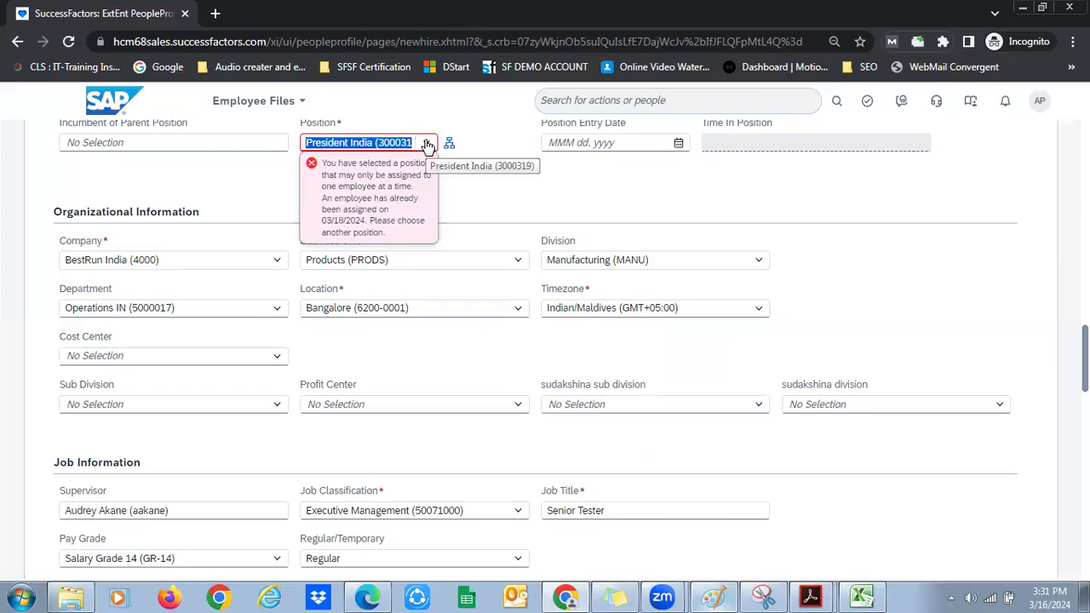
{"action": "left_click", "coordinate": [427, 144]}
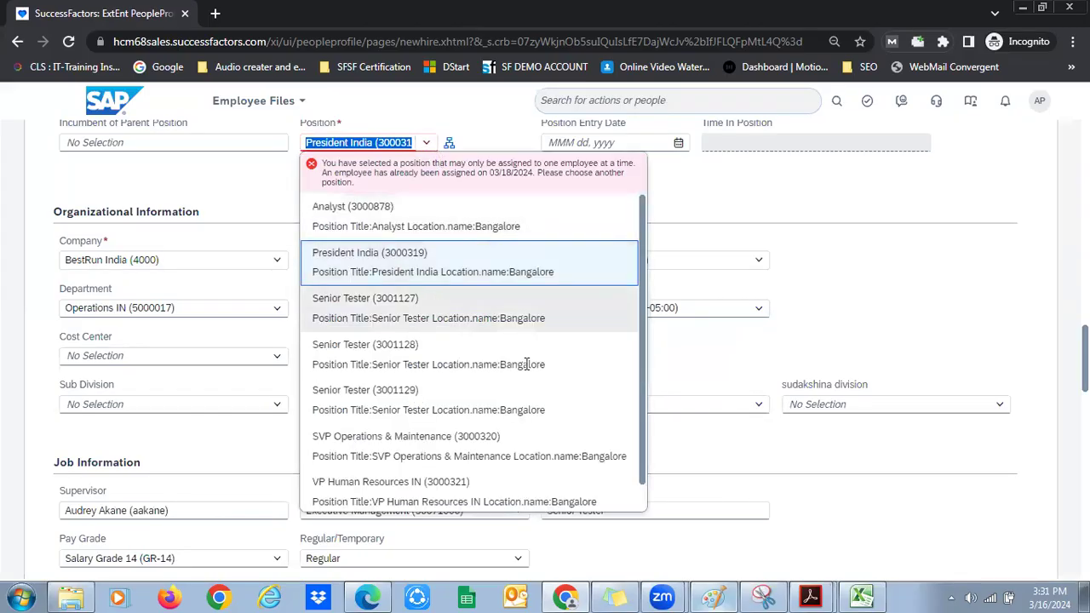
{"action": "left_click", "coordinate": [532, 396]}
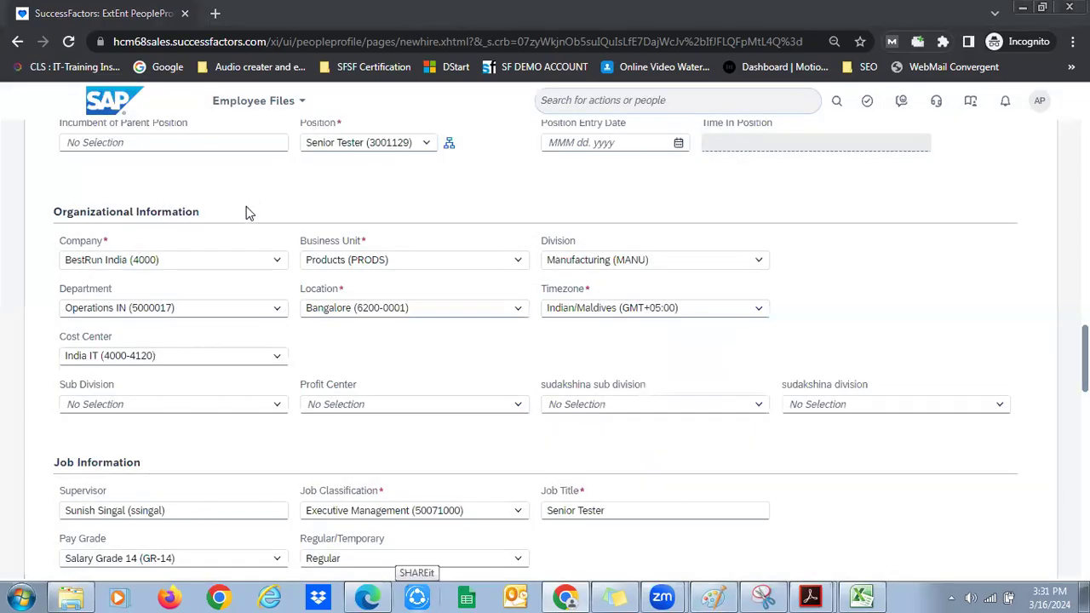
{"action": "left_click", "coordinate": [273, 258]}
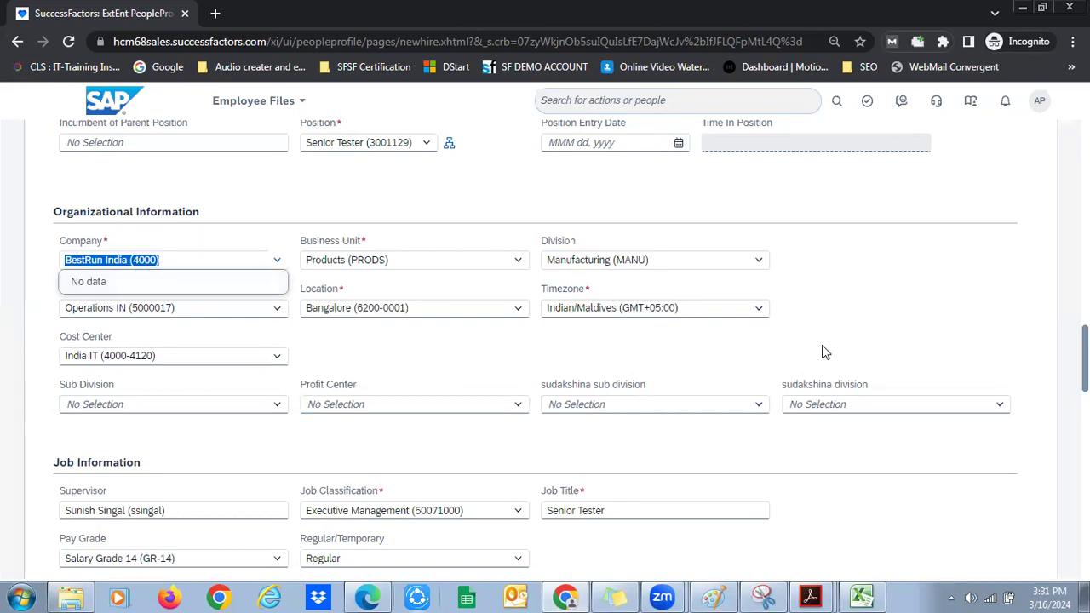
Try searching 'au' in the Identity Company field, then reload the page, discarding unsaved entries
{"action": "left_click_drag", "start_coordinate": [1085, 359], "coordinate": [1085, 158]}
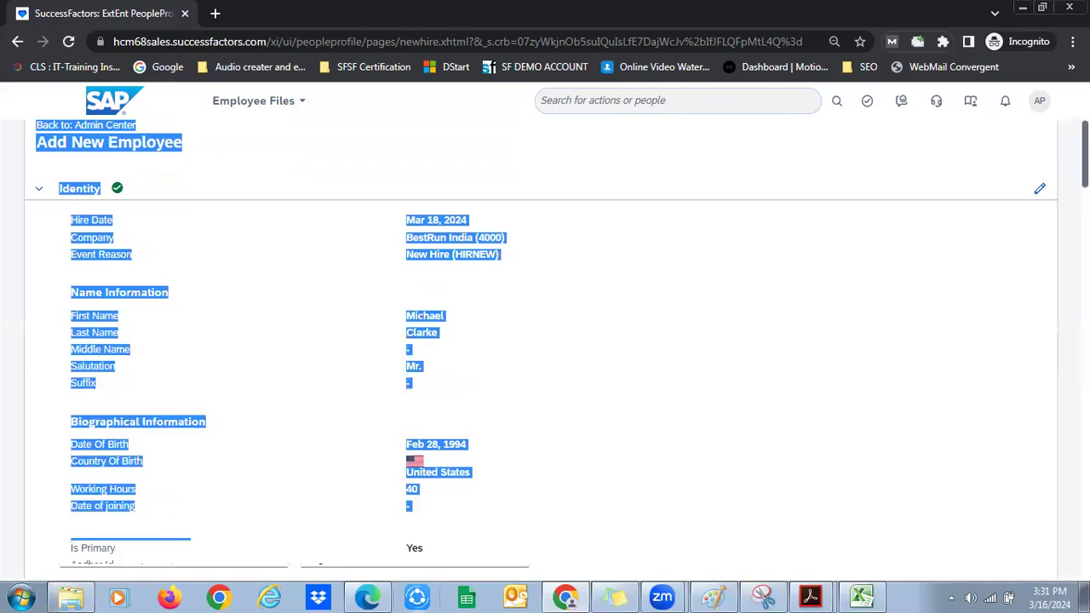
{"action": "left_click", "coordinate": [1044, 186]}
{"action": "left_click", "coordinate": [450, 247]}
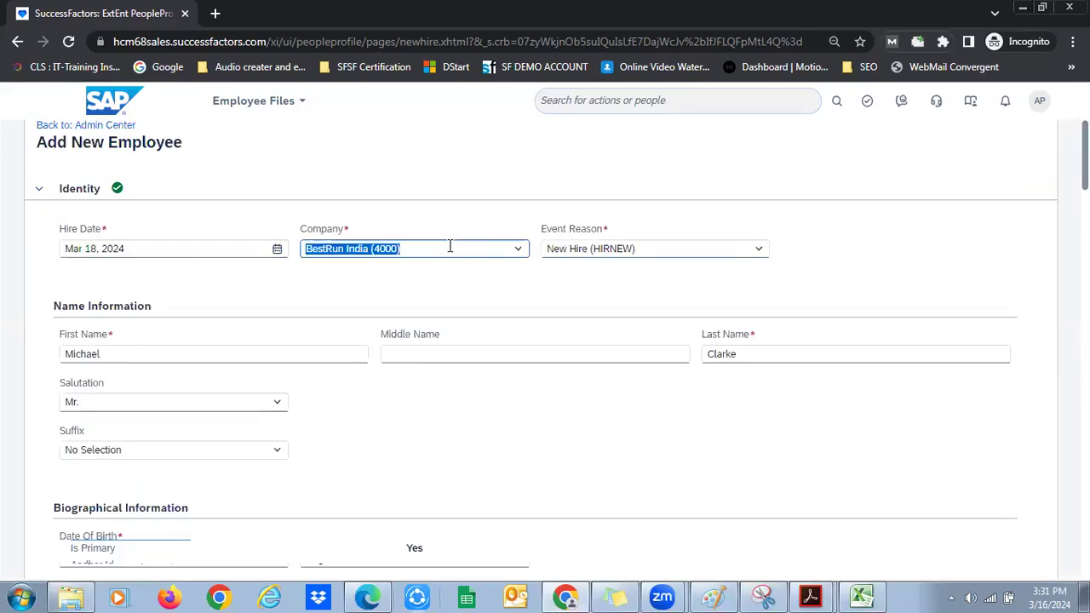
{"action": "type", "text": "aus"}
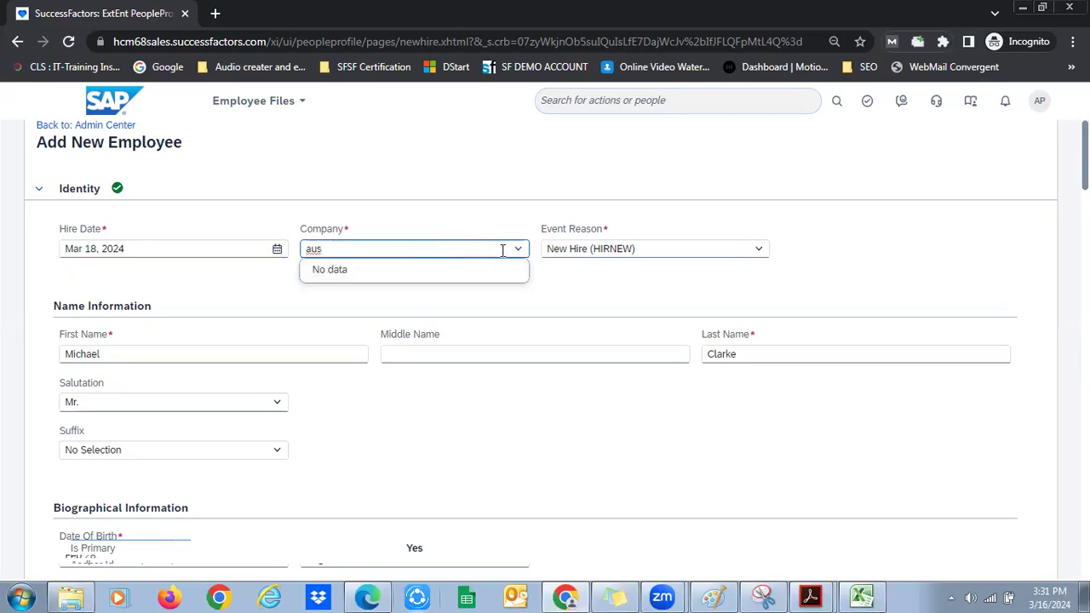
{"action": "left_click", "coordinate": [516, 250]}
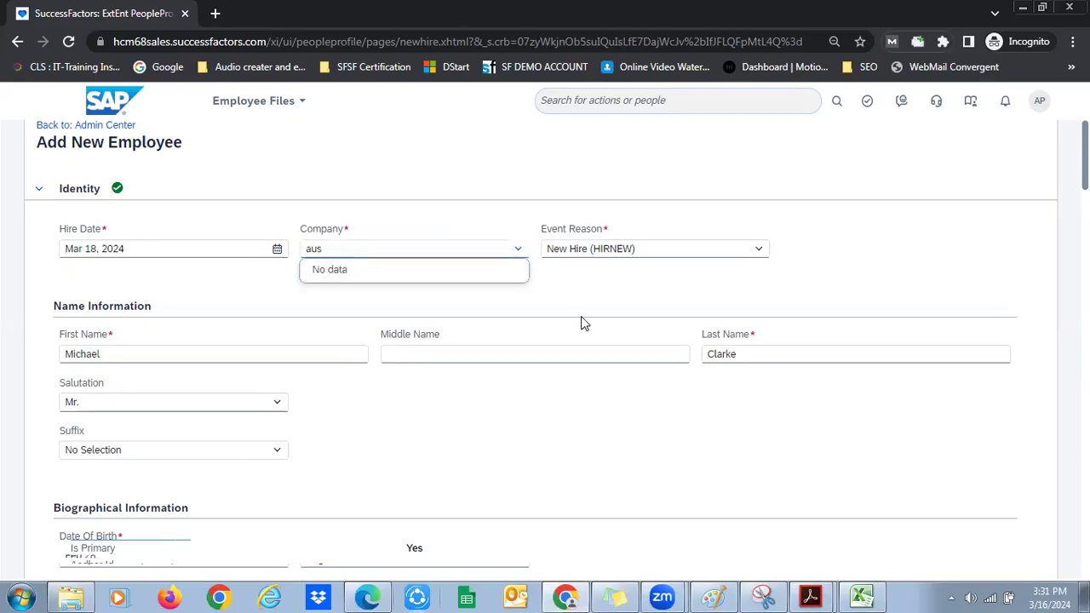
{"action": "left_click", "coordinate": [519, 257]}
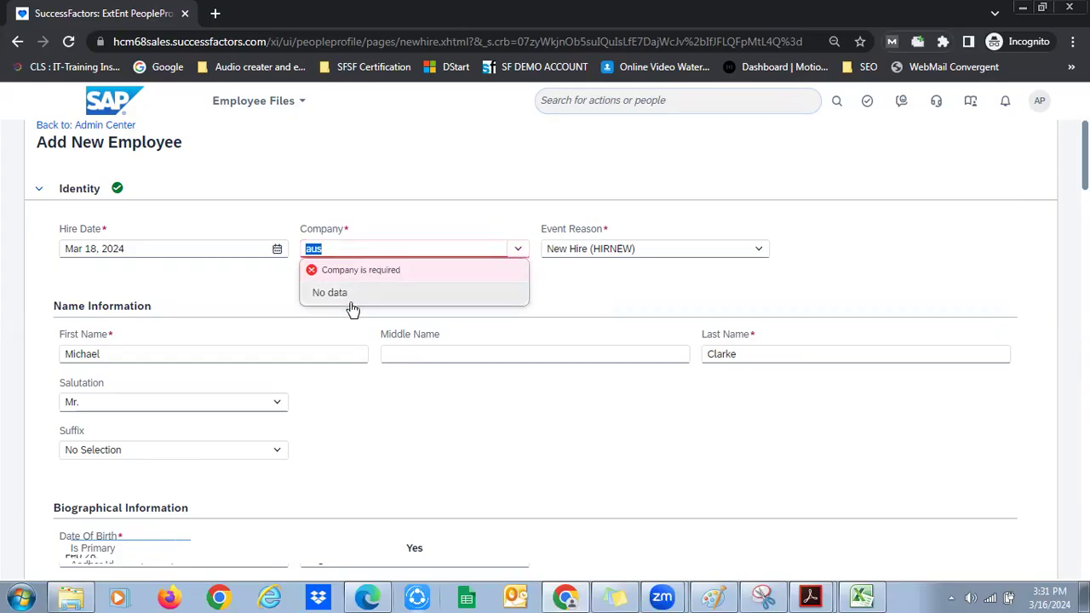
{"action": "left_click", "coordinate": [246, 297]}
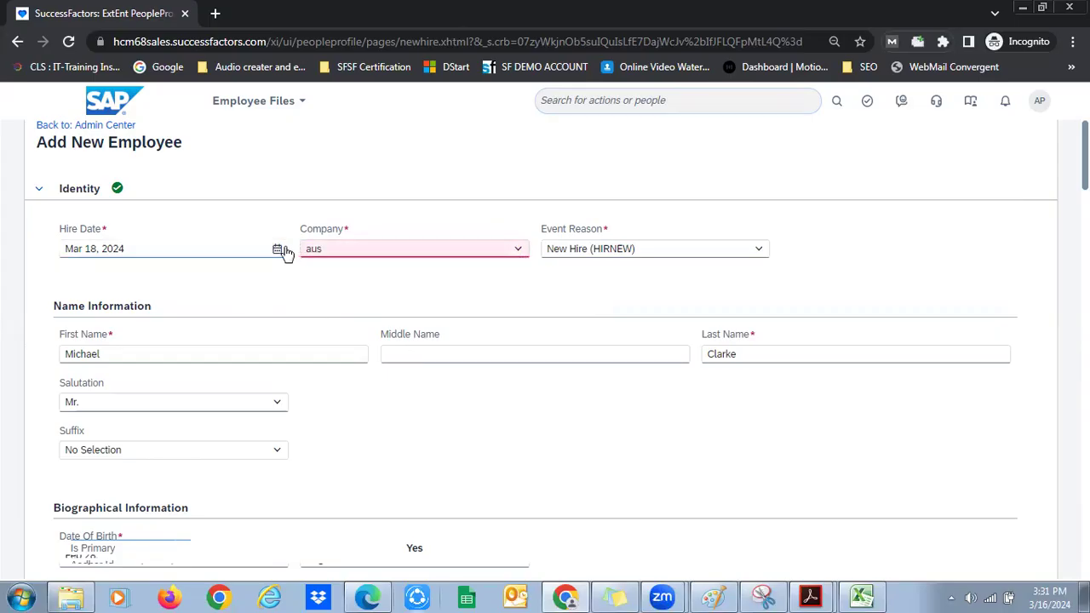
{"action": "left_click", "coordinate": [69, 41]}
{"action": "left_click", "coordinate": [615, 132]}
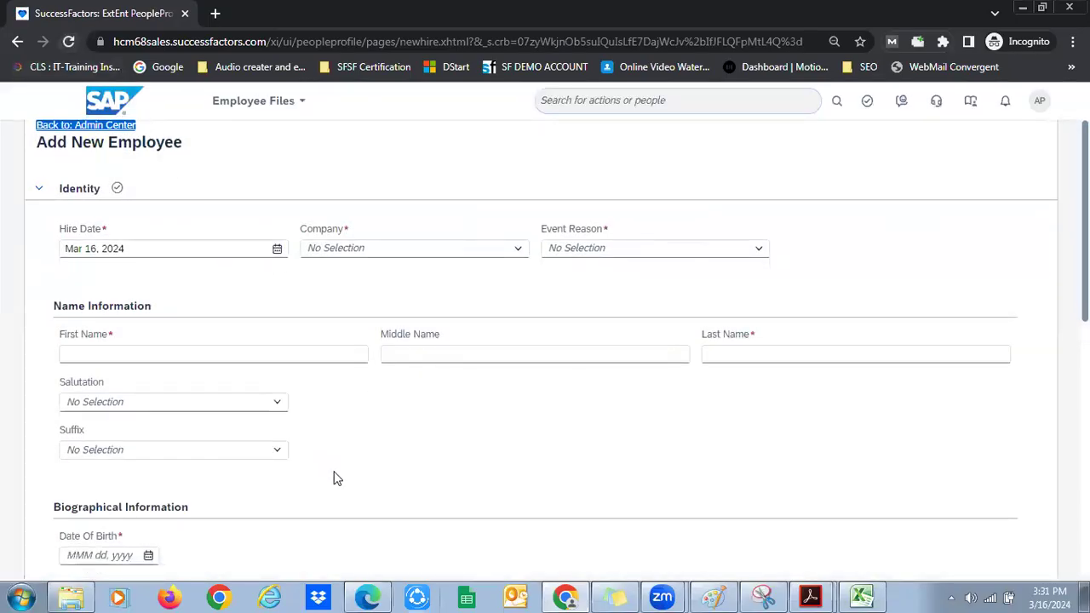
Set Company to BestRun Australia (8500) and Event Reason to New Hire (HIRNEW)
{"action": "left_click", "coordinate": [521, 252]}
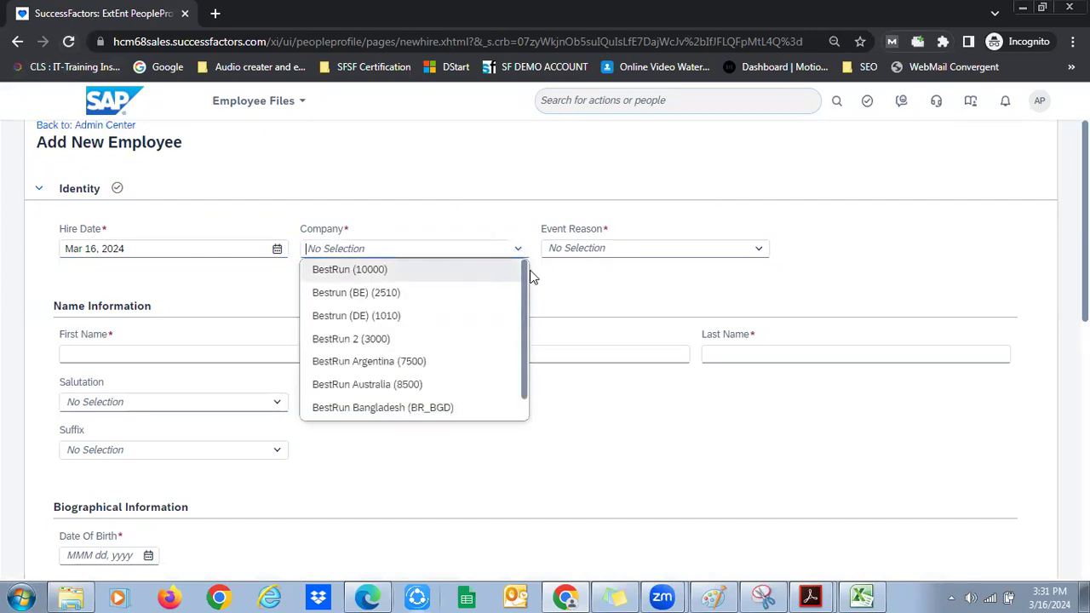
{"action": "left_click", "coordinate": [434, 386]}
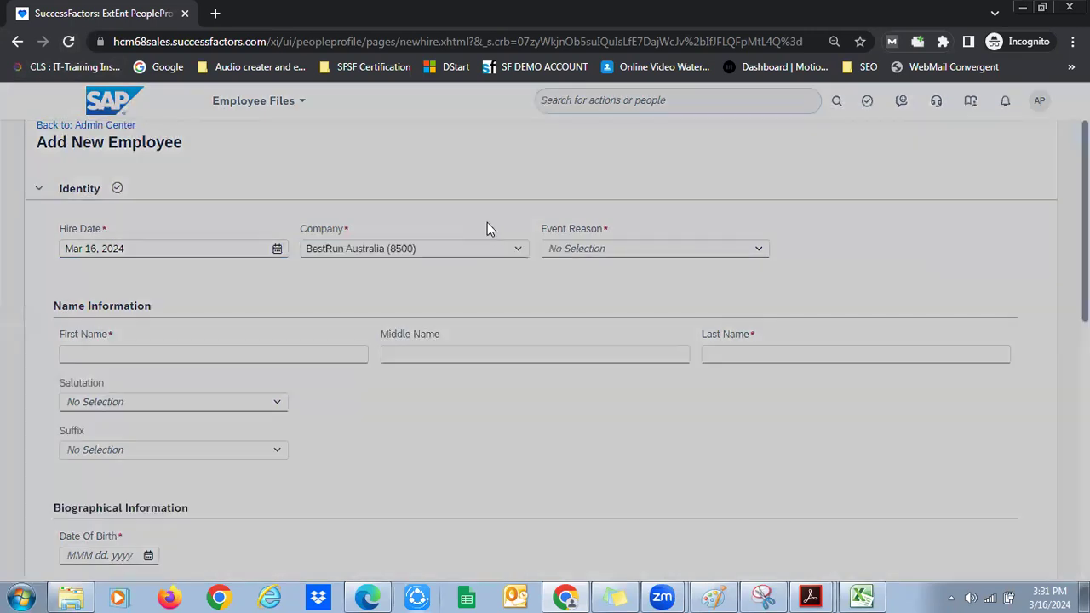
{"action": "left_click", "coordinate": [516, 248]}
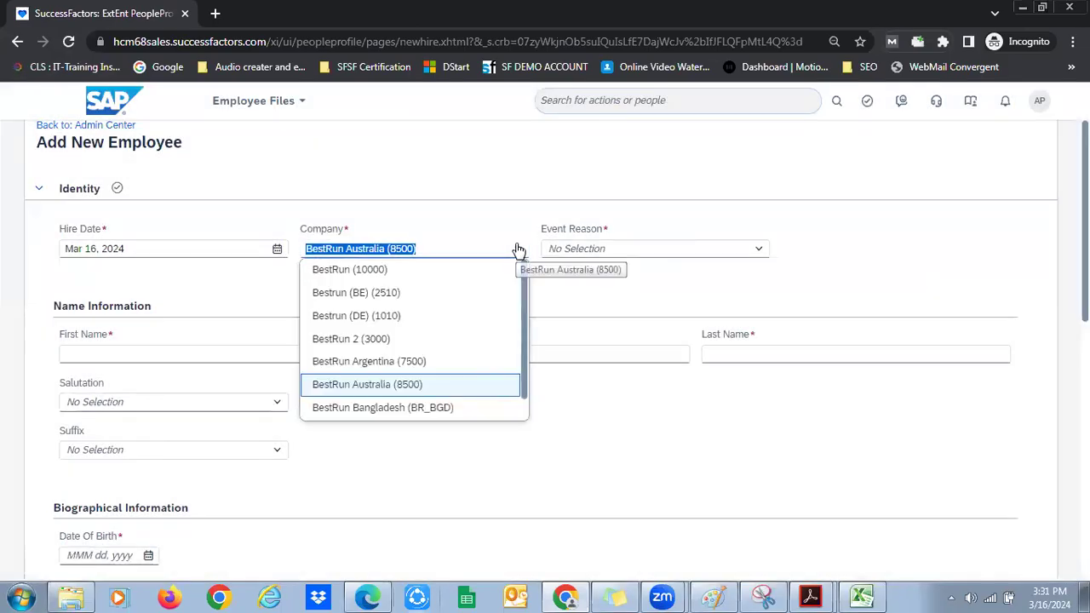
{"action": "left_click", "coordinate": [473, 211]}
{"action": "left_click", "coordinate": [754, 252]}
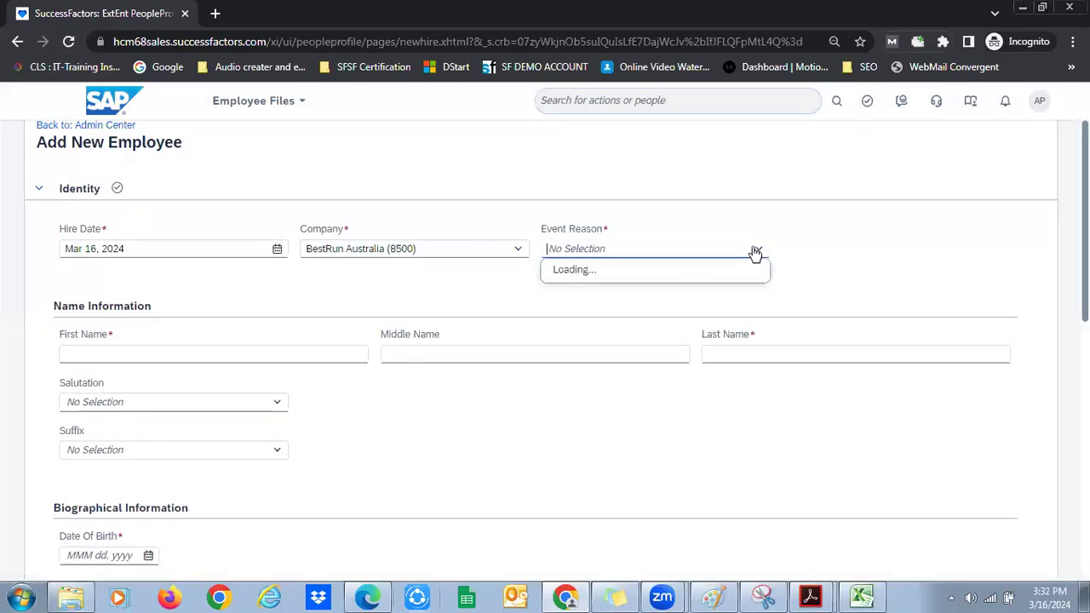
{"action": "left_click", "coordinate": [600, 384]}
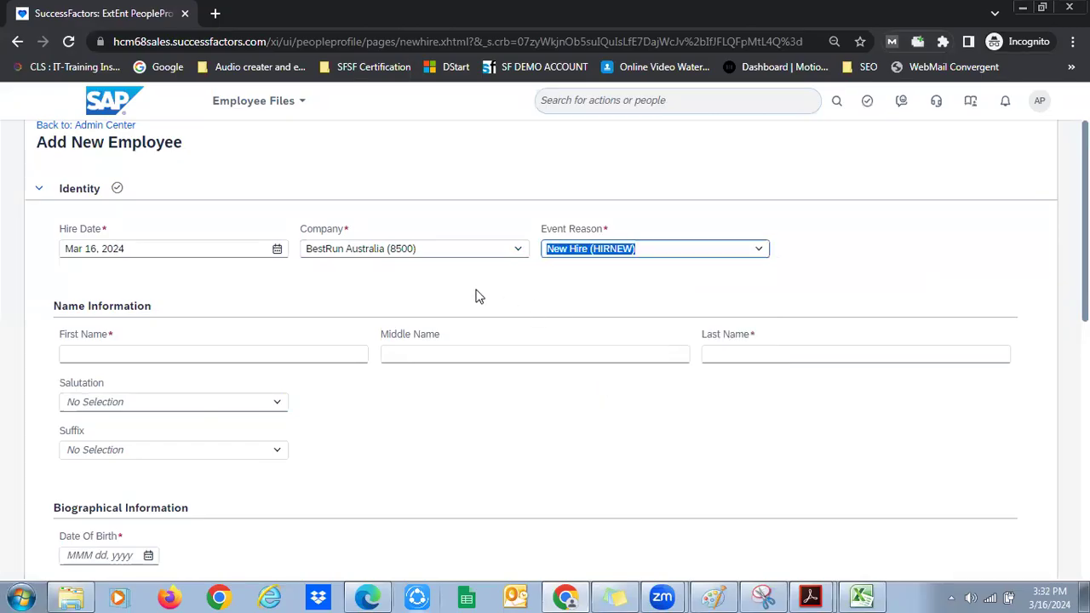
{"action": "left_click", "coordinate": [513, 255]}
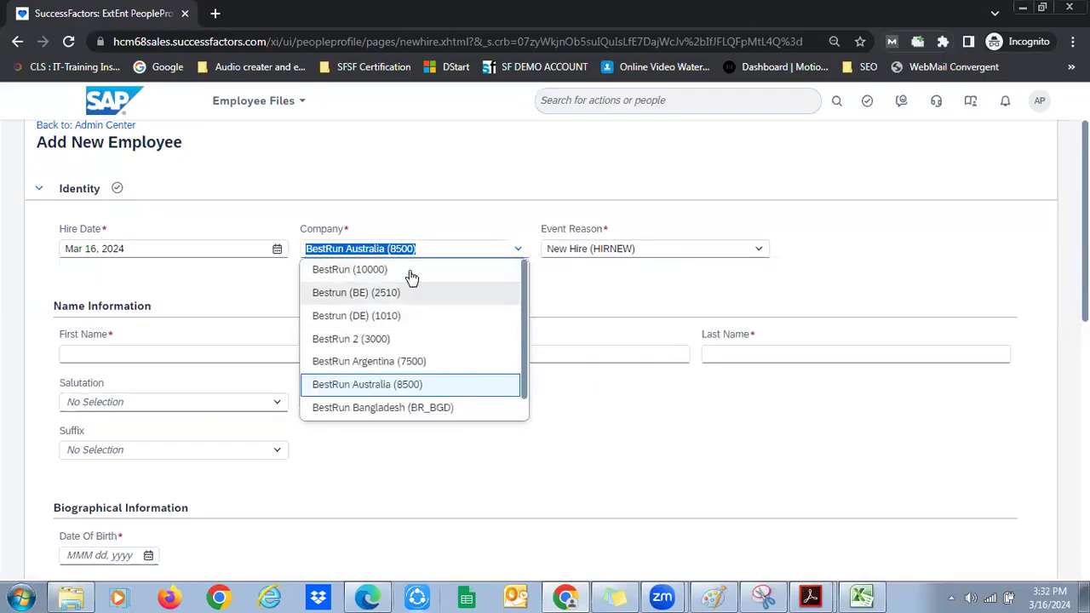
{"action": "left_click", "coordinate": [266, 311]}
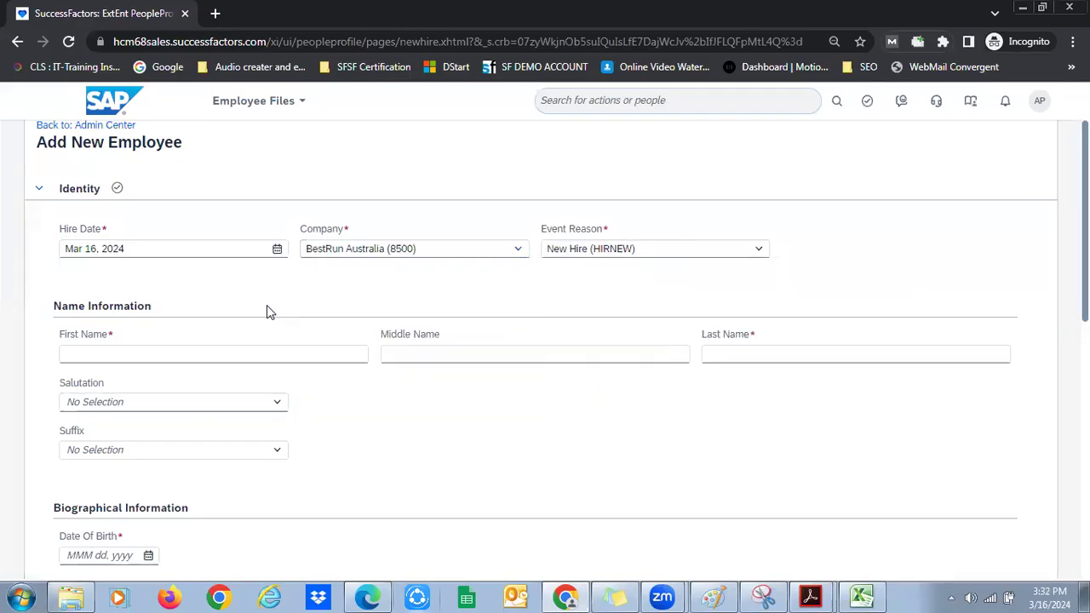
Enter the hire's first and last name, keeping Company as BestRun Australia
{"action": "left_click", "coordinate": [207, 352]}
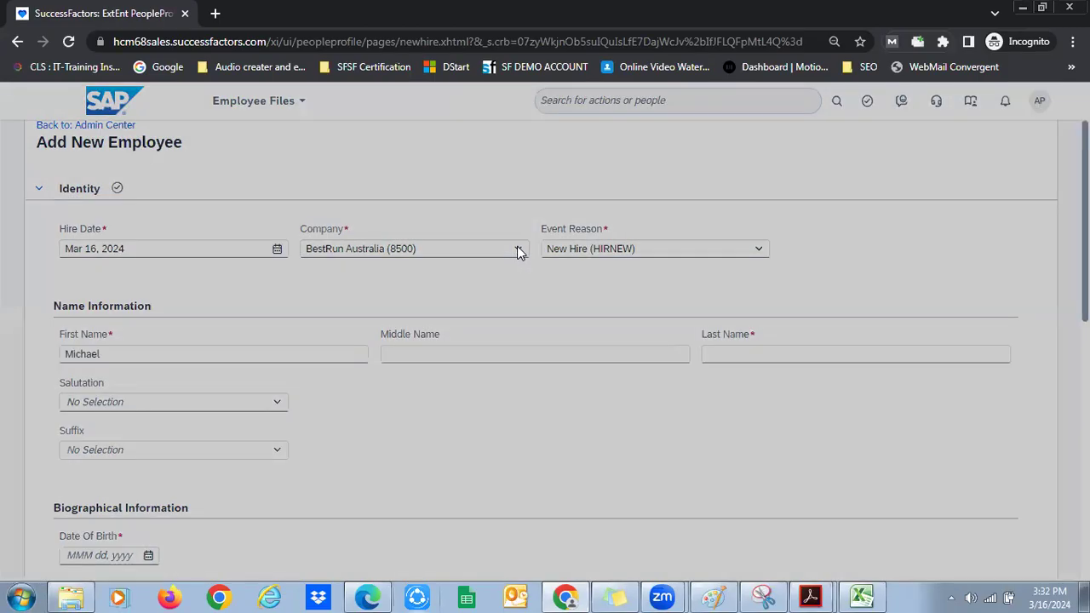
{"action": "left_click", "coordinate": [519, 253]}
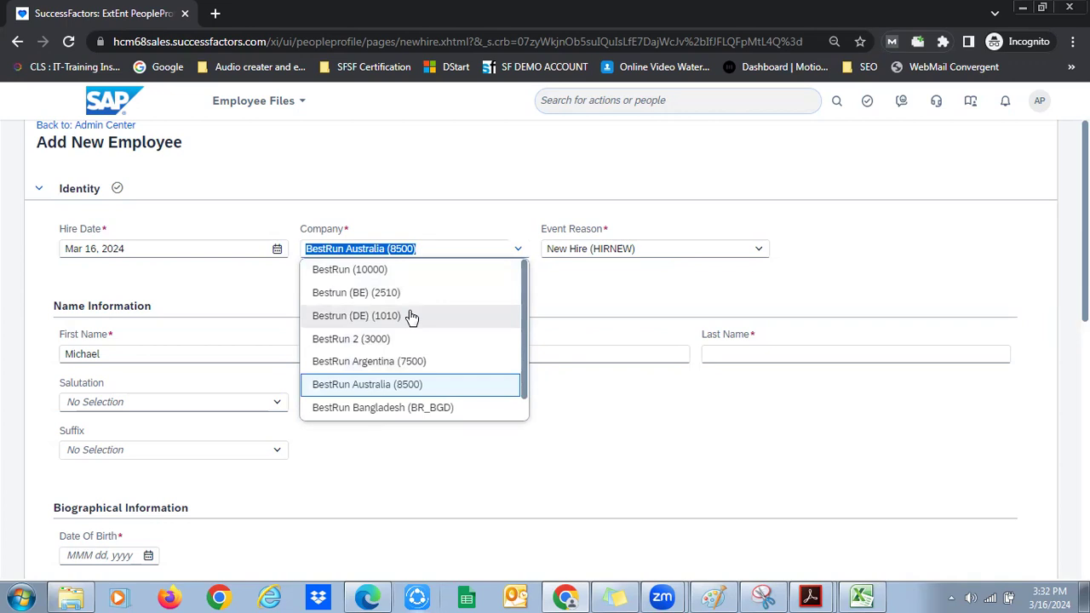
{"action": "left_click", "coordinate": [719, 434]}
{"action": "left_click", "coordinate": [756, 352]}
{"action": "left_click", "coordinate": [773, 389]}
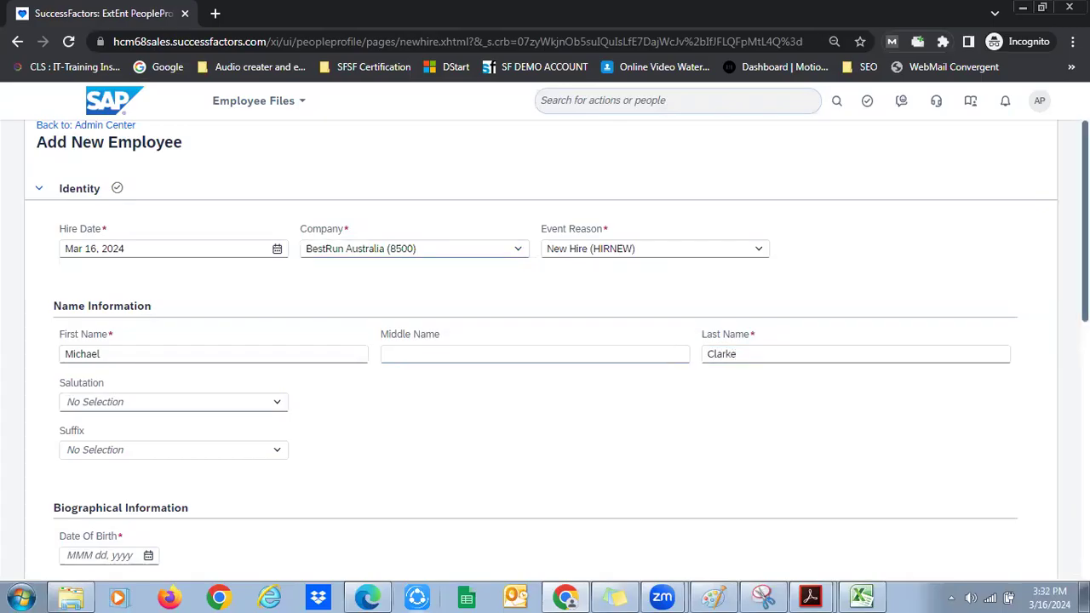
Set date of birth to Mar 16, 1994 and country of birth to Australia
{"action": "scroll", "coordinate": [554, 340], "scroll_direction": "down", "scroll_amount": 3}
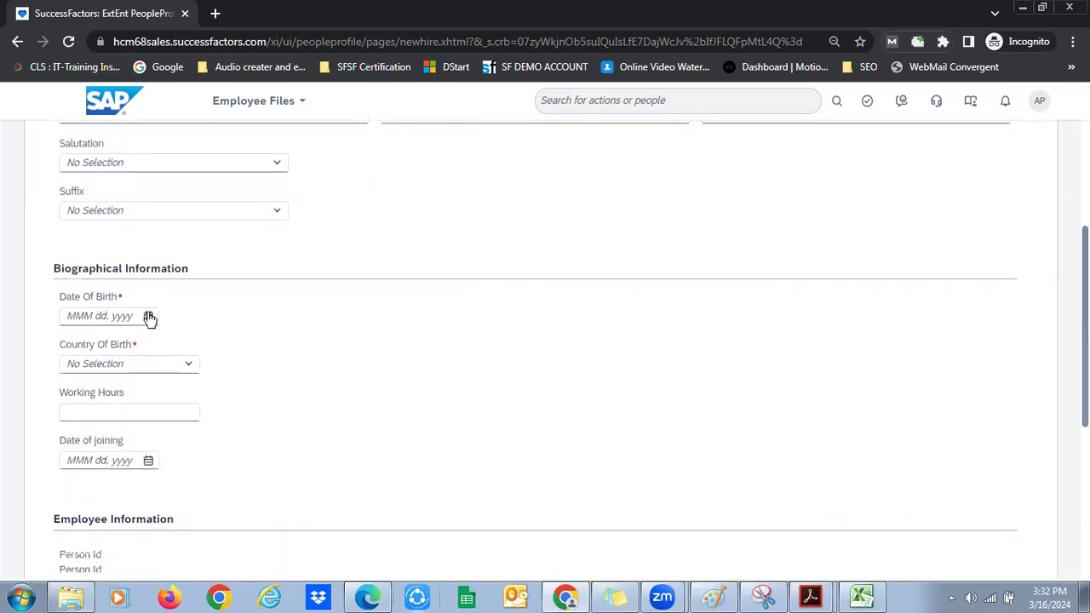
{"action": "left_click", "coordinate": [148, 315]}
{"action": "left_click", "coordinate": [207, 349]}
{"action": "key", "text": "Page_Up"}
{"action": "left_click", "coordinate": [95, 393]}
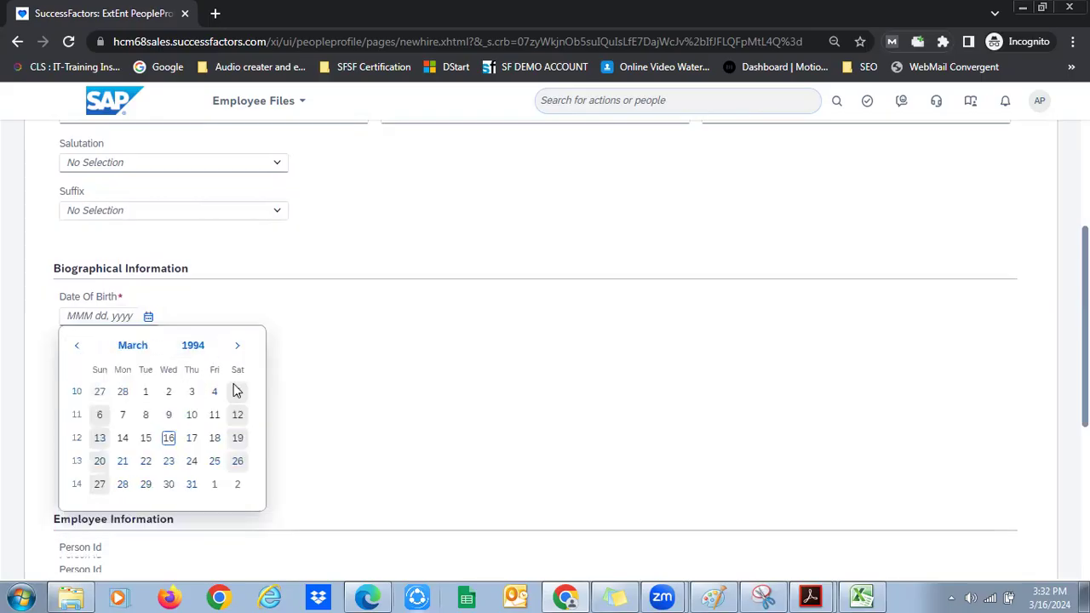
{"action": "left_click", "coordinate": [170, 434]}
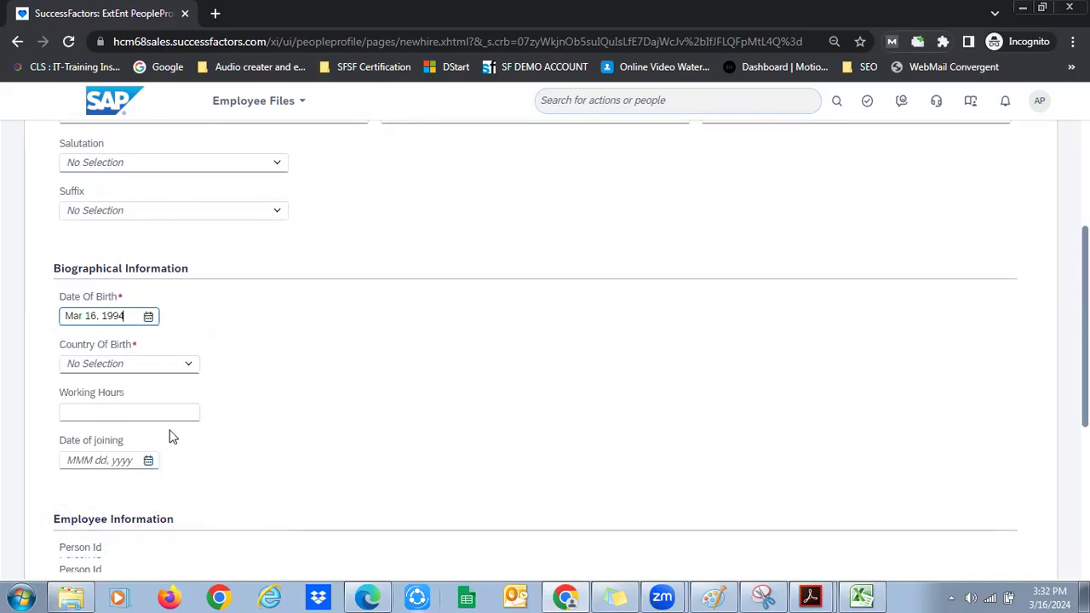
{"action": "left_click", "coordinate": [170, 364]}
{"action": "type", "text": "Aus"}
{"action": "key", "text": "Return"}
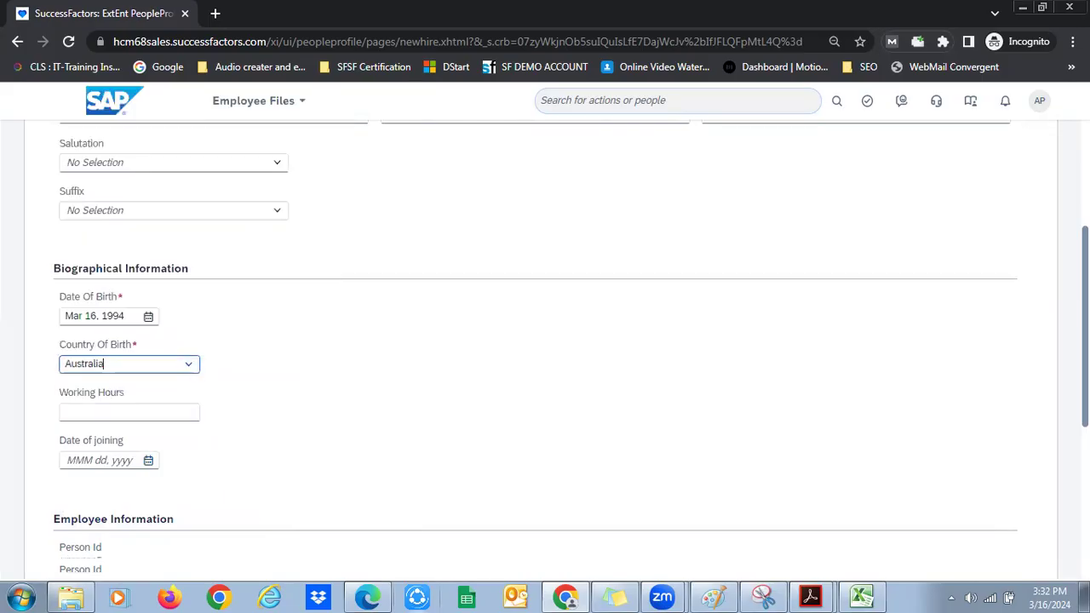
Continue, then enter the new hire's user name in the required User Name field
{"action": "scroll", "coordinate": [118, 486], "scroll_direction": "down", "scroll_amount": 5}
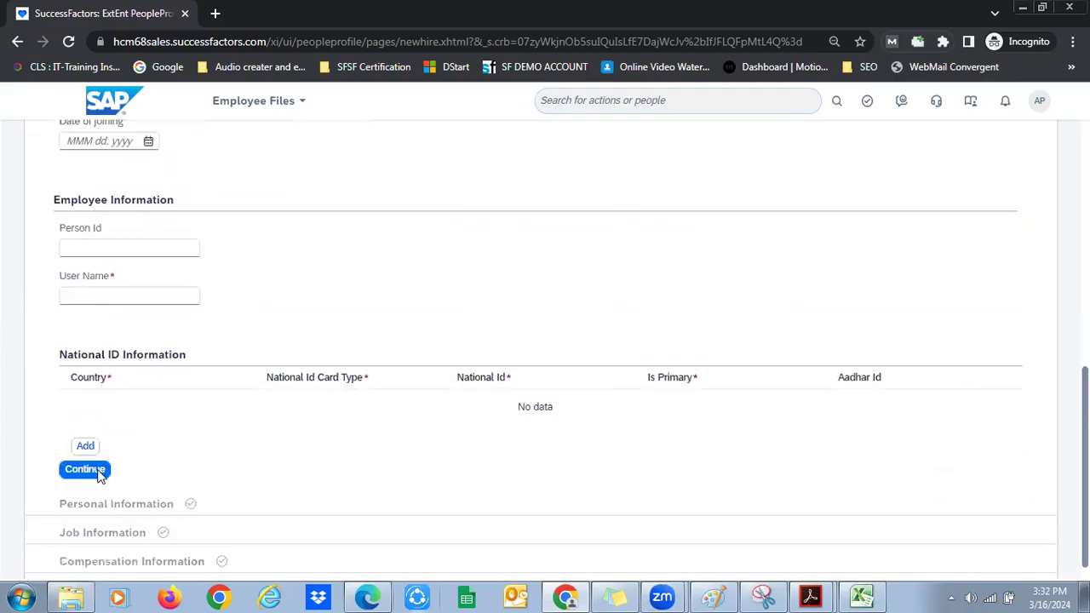
{"action": "left_click", "coordinate": [97, 470]}
{"action": "left_click", "coordinate": [138, 295]}
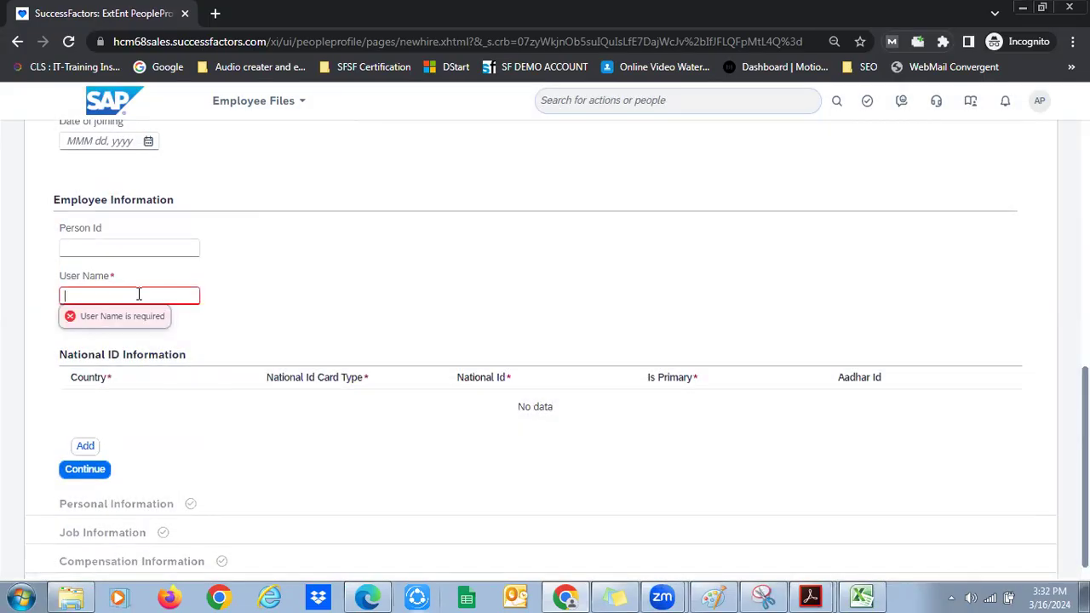
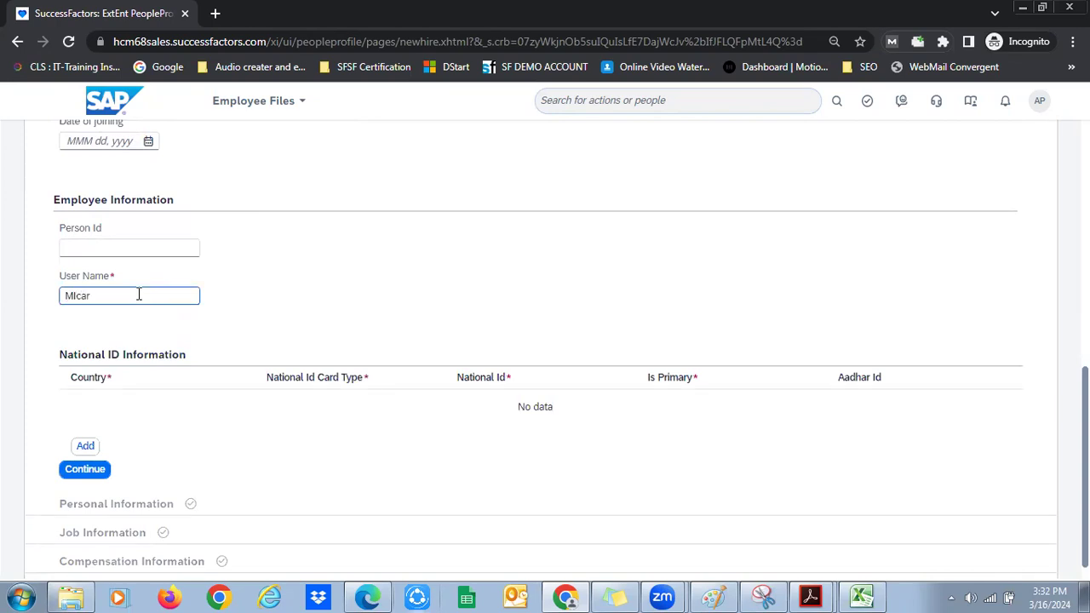
Move past Personal Information on to the Job Information step
{"action": "left_click", "coordinate": [319, 440]}
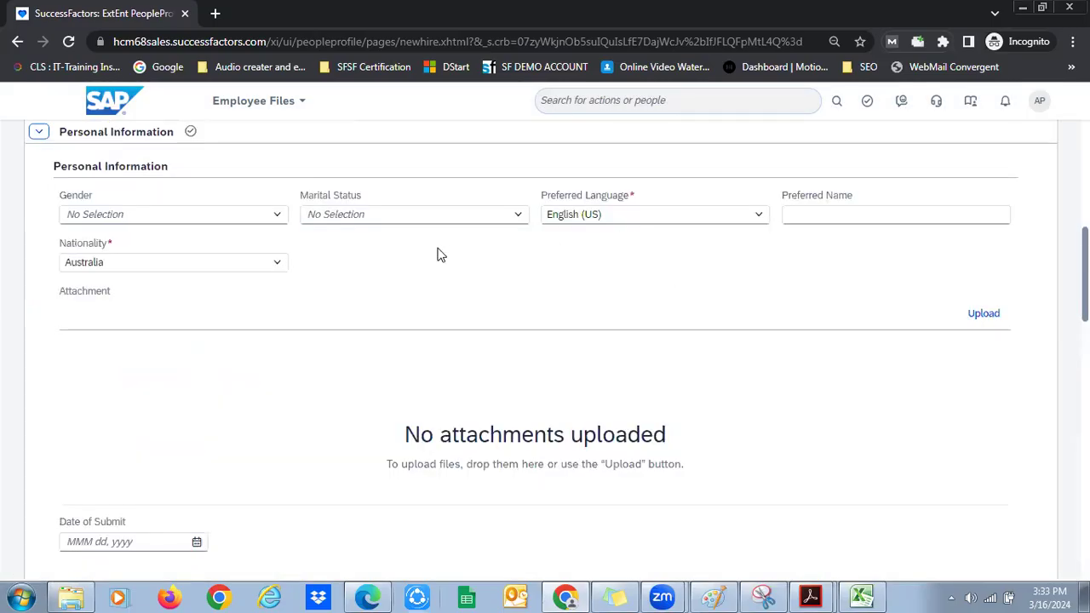
{"action": "scroll", "coordinate": [440, 255], "scroll_direction": "down", "scroll_amount": 5}
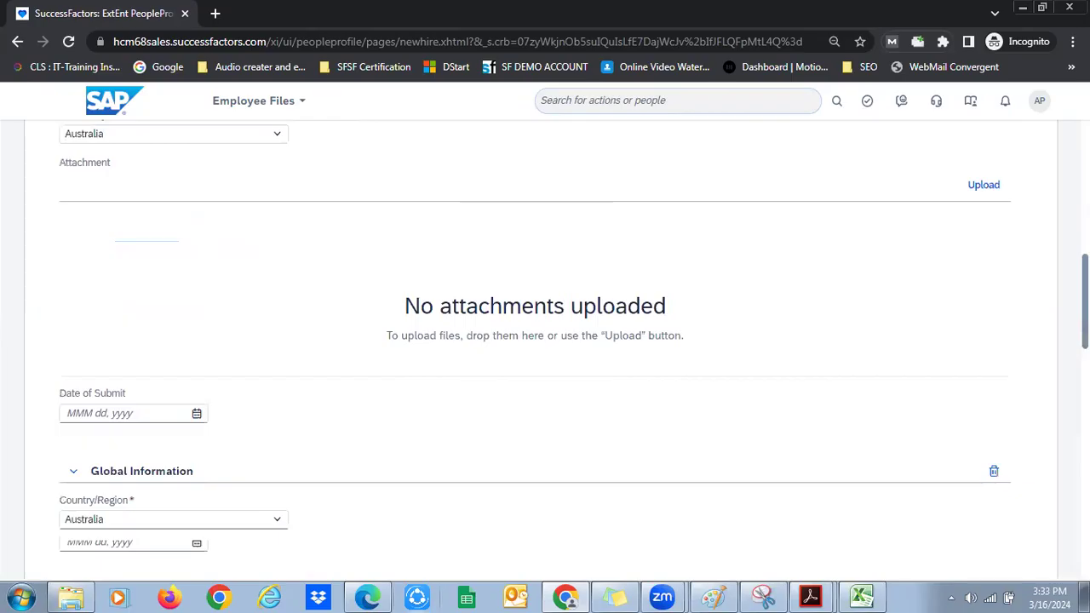
{"action": "scroll", "coordinate": [525, 397], "scroll_direction": "down", "scroll_amount": 10}
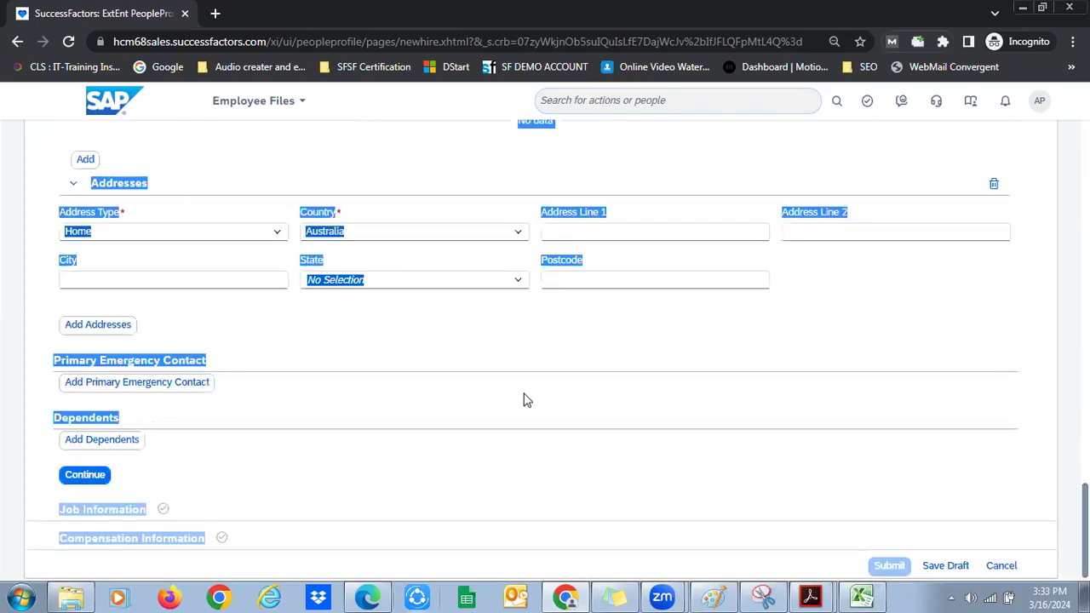
{"action": "key", "text": "Return"}
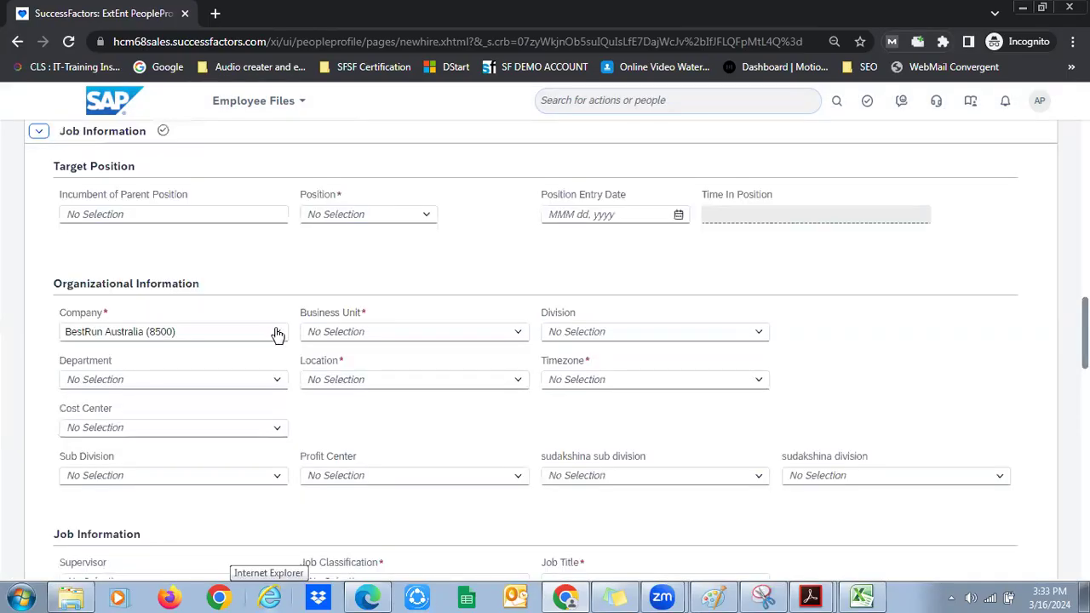
Try Digital Expert (3000992), then Electrical Engineer III as the position
{"action": "left_click", "coordinate": [277, 334]}
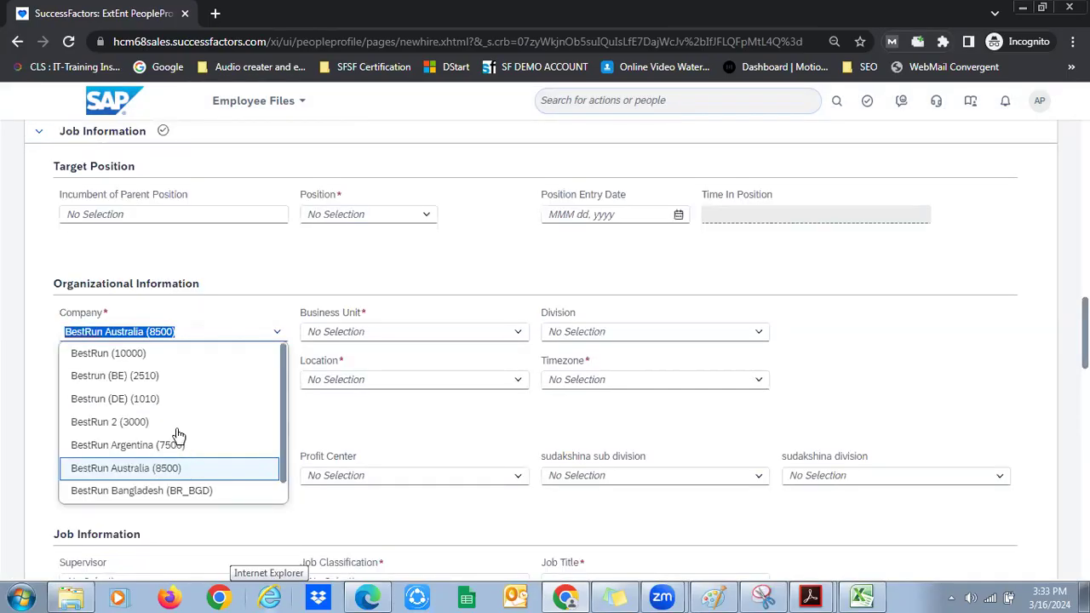
{"action": "left_click", "coordinate": [428, 216]}
{"action": "left_click", "coordinate": [428, 216]}
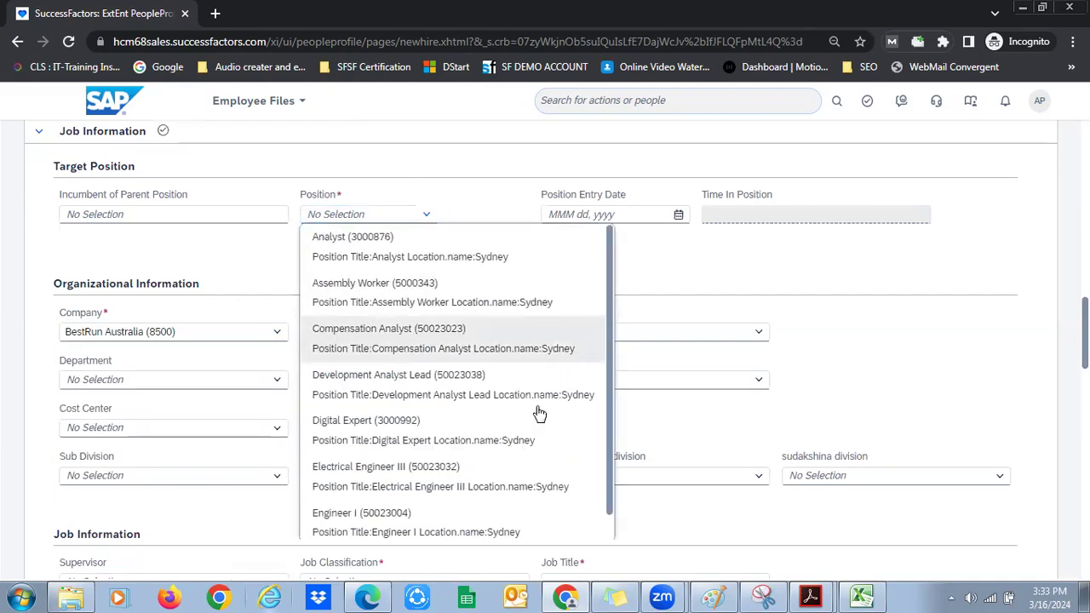
{"action": "left_click", "coordinate": [525, 425]}
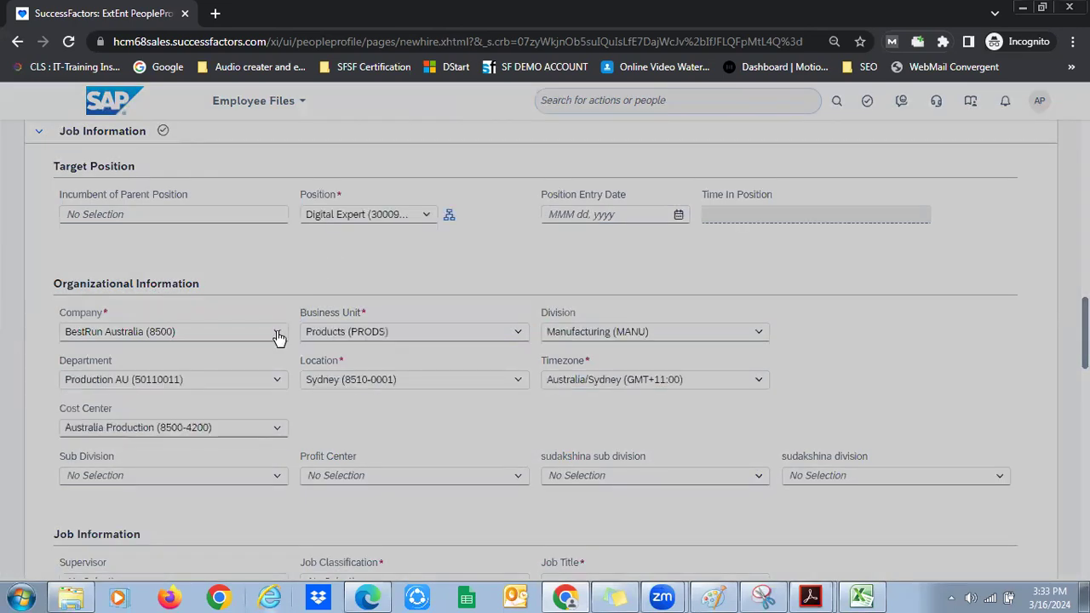
{"action": "left_click", "coordinate": [279, 336]}
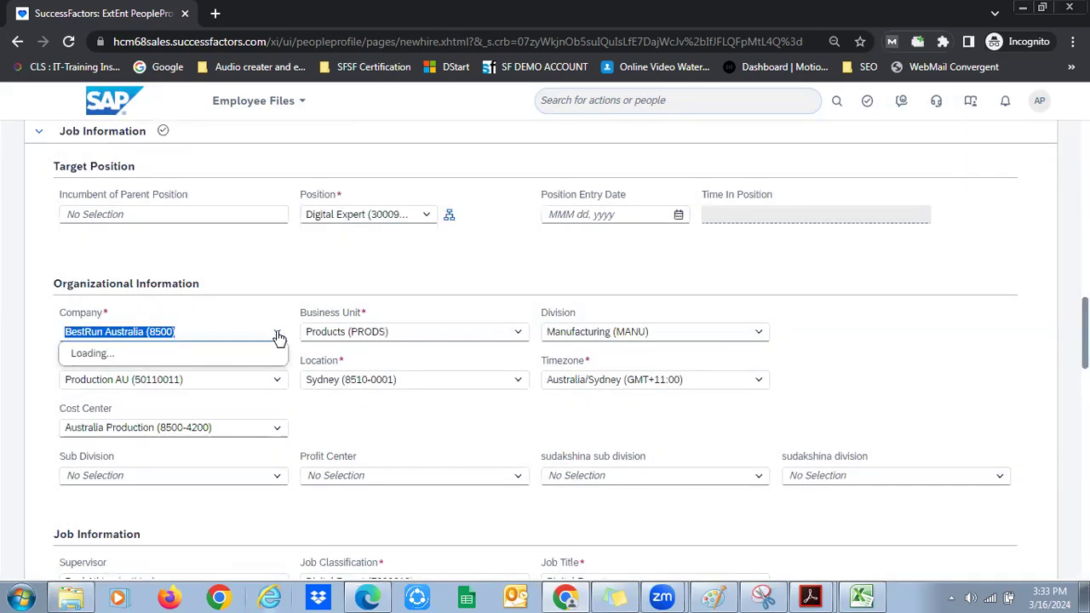
{"action": "left_click", "coordinate": [426, 215]}
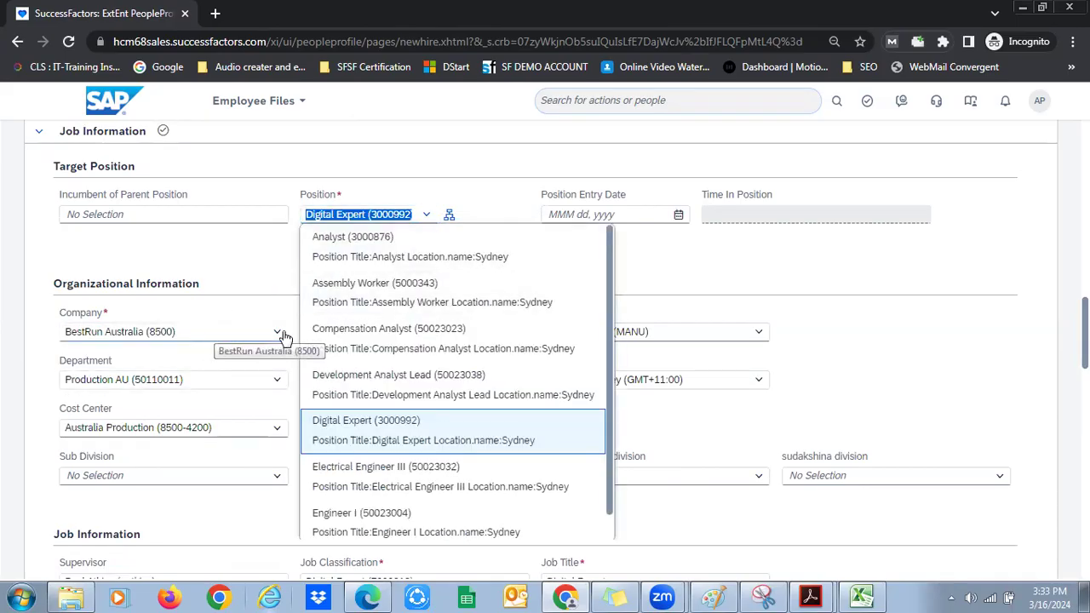
{"action": "left_click", "coordinate": [475, 479]}
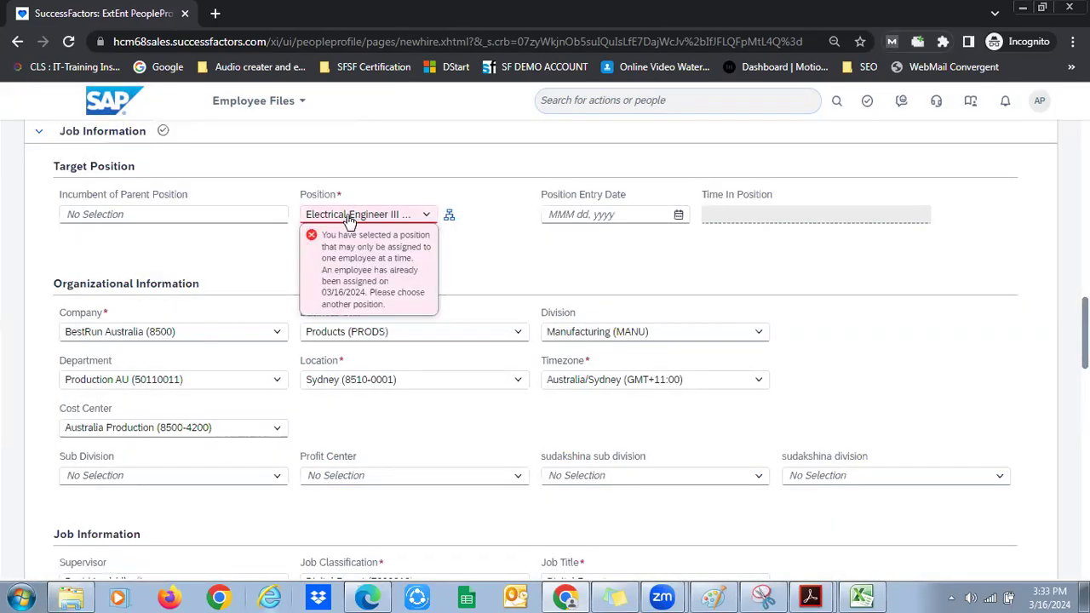
Assign position Analyst (3000876) and check the Company, Business Unit and Department values
{"action": "left_click", "coordinate": [428, 215]}
{"action": "left_click", "coordinate": [394, 305]}
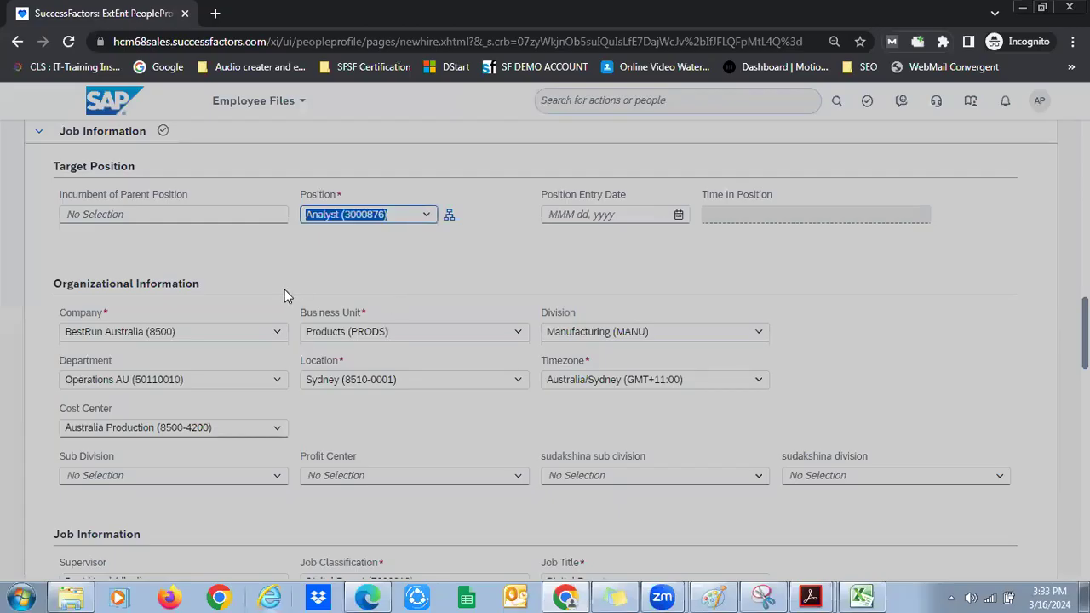
{"action": "left_click", "coordinate": [214, 332]}
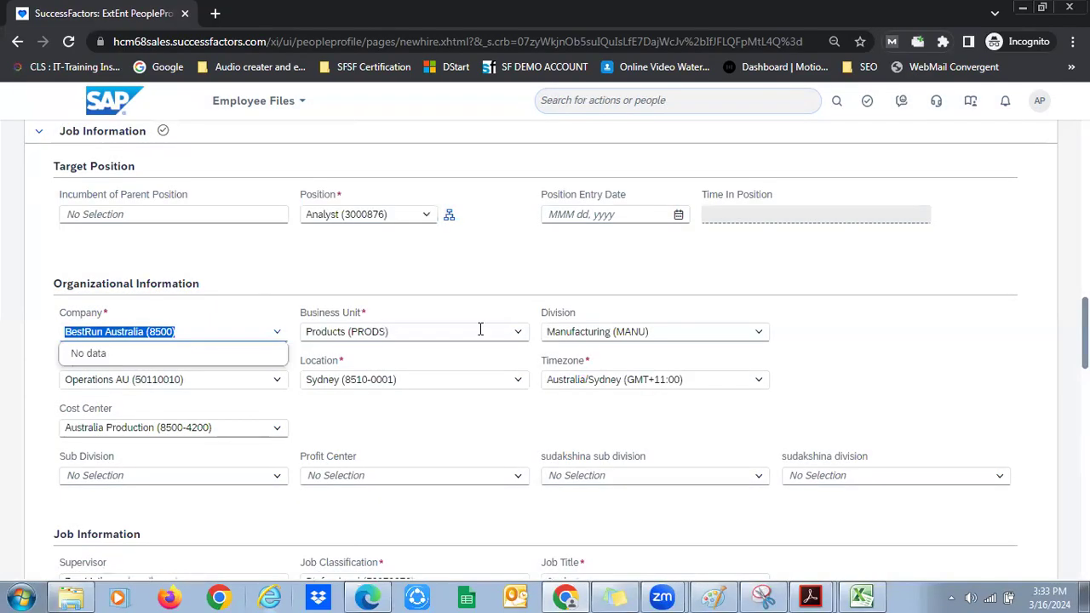
{"action": "left_click", "coordinate": [516, 333]}
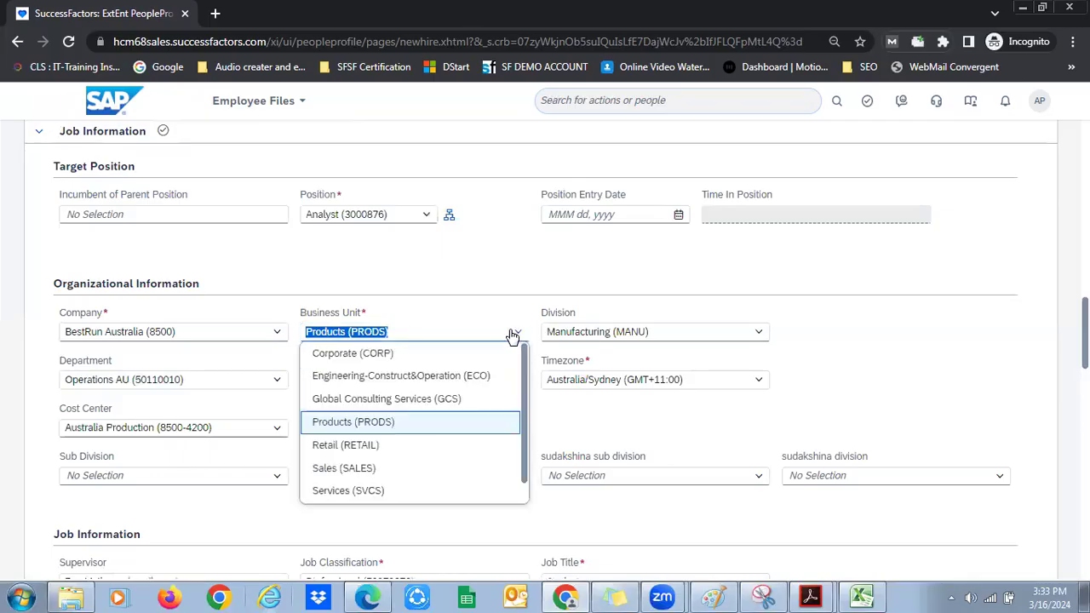
{"action": "left_click", "coordinate": [269, 382]}
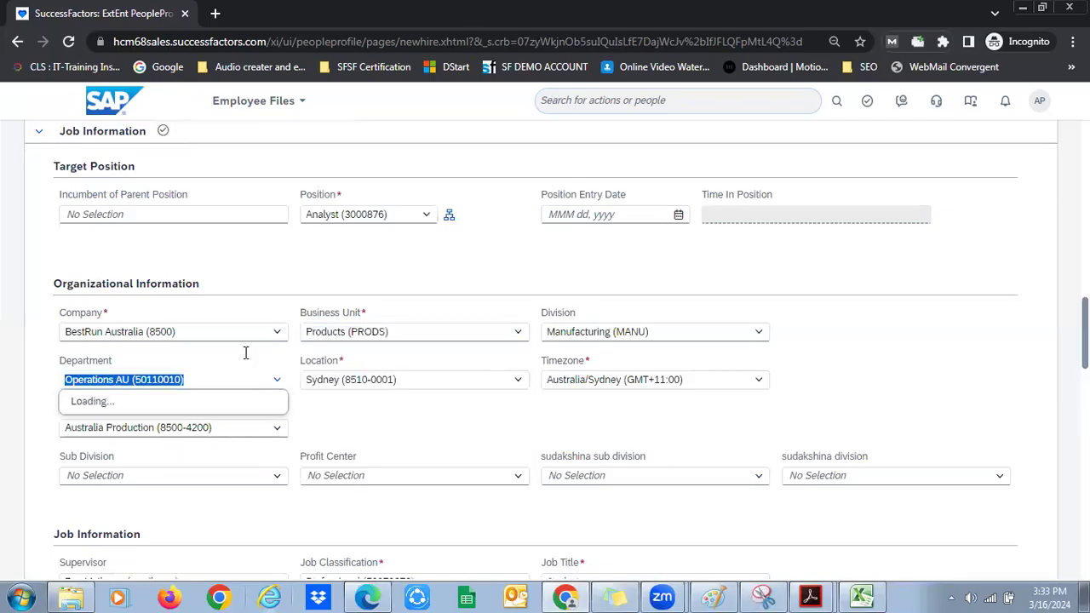
{"action": "left_click", "coordinate": [220, 310]}
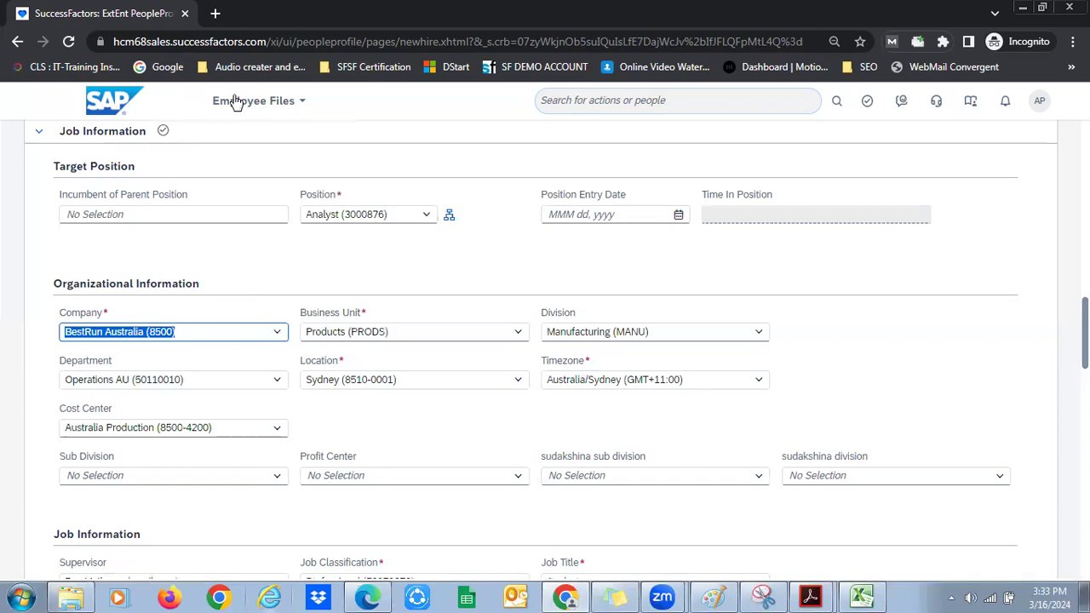
{"action": "left_click", "coordinate": [258, 103]}
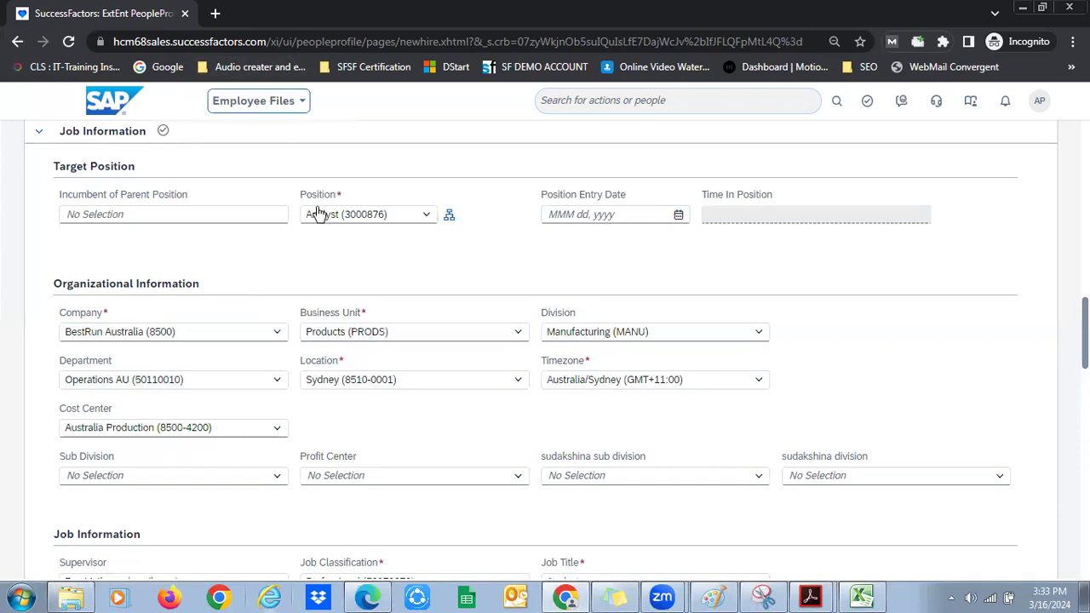
Open Admin Center in a new tab and launch Configure Object Definitions via search 'configure ob'
{"action": "middle_click", "coordinate": [272, 147]}
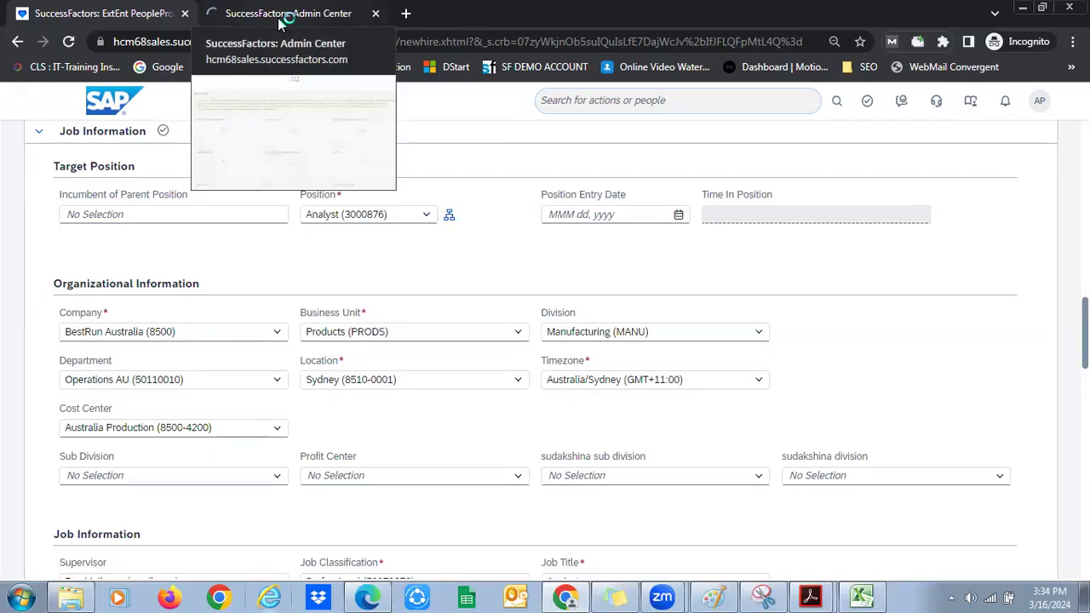
{"action": "left_click", "coordinate": [279, 141]}
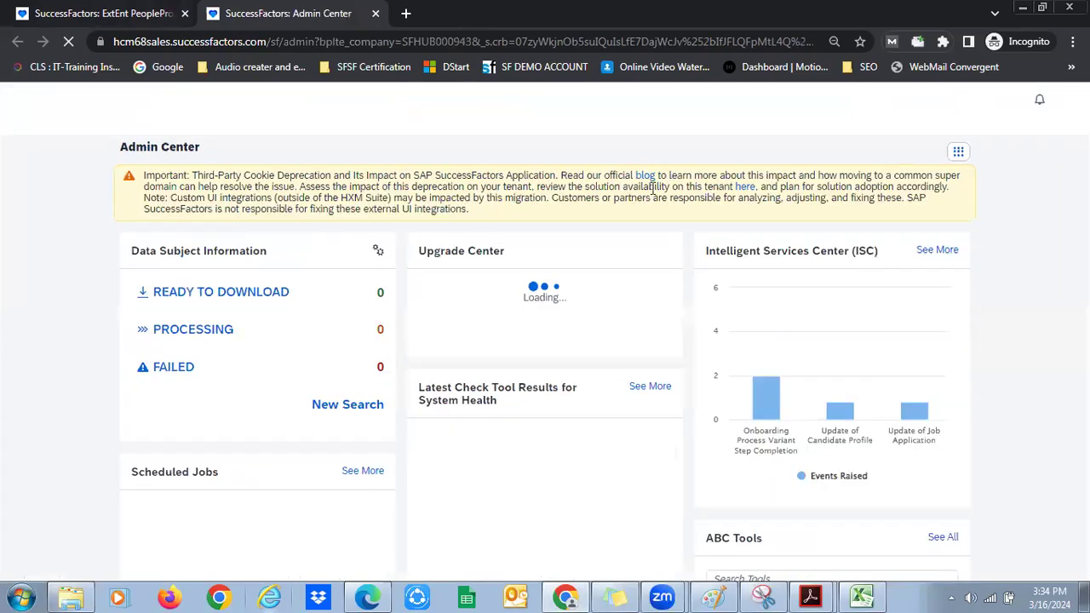
{"action": "left_click", "coordinate": [670, 109]}
{"action": "type", "text": "c"}
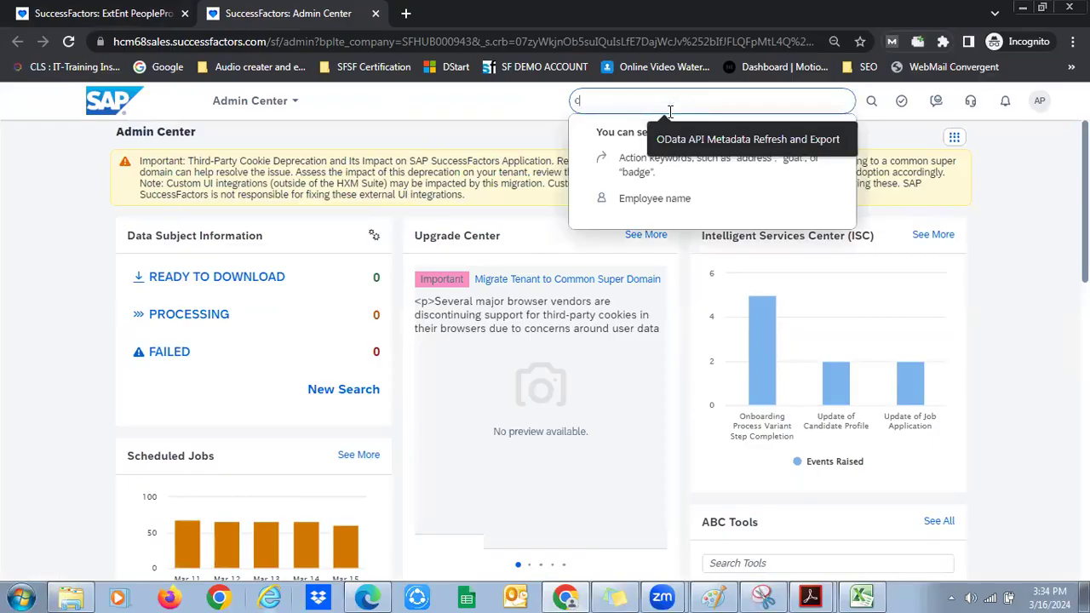
{"action": "type", "text": "onfigure ob"}
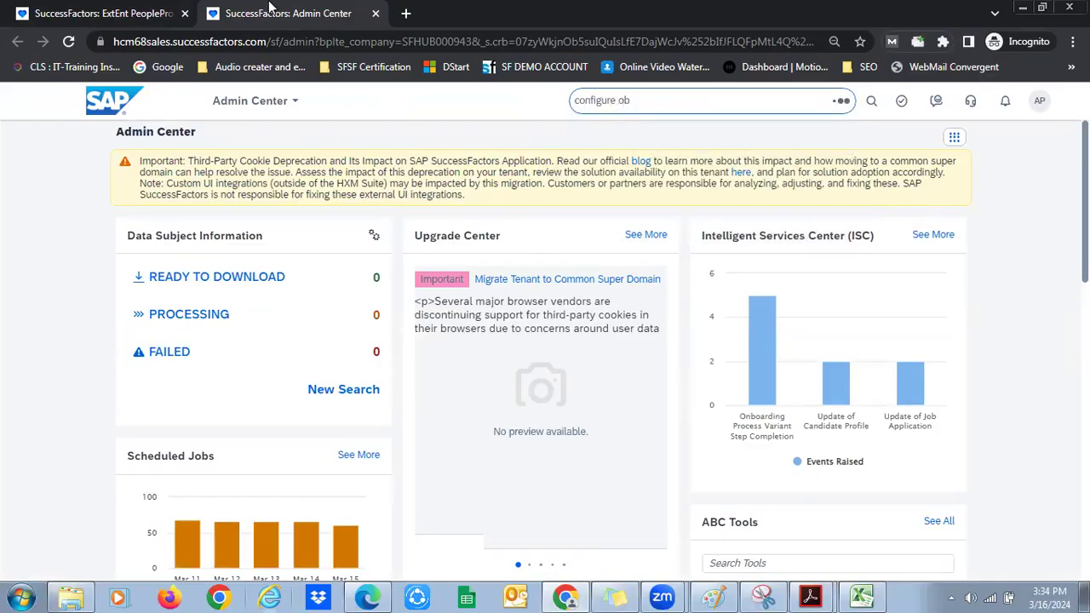
{"action": "left_click", "coordinate": [656, 132]}
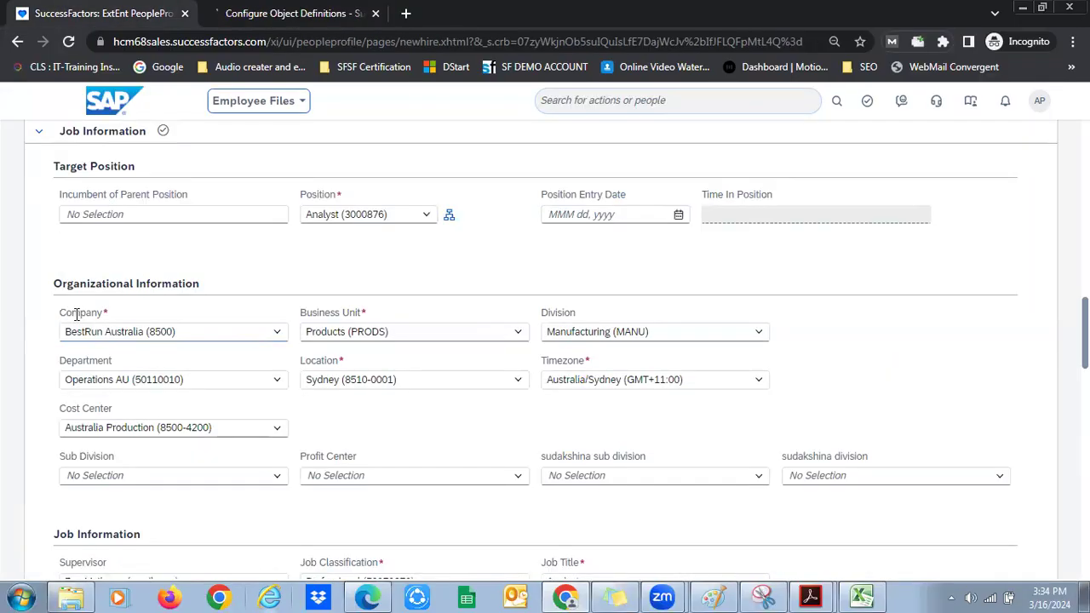
{"action": "left_click", "coordinate": [254, 13]}
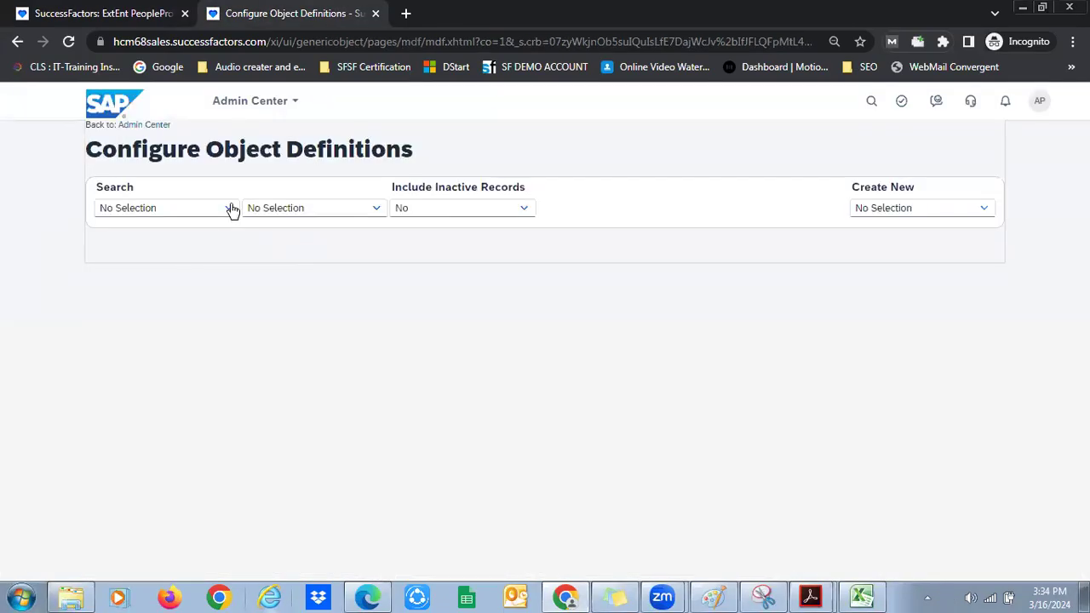
Search object definitions for 'legal' and load the Legal Entity definition
{"action": "left_click", "coordinate": [162, 208]}
{"action": "left_click", "coordinate": [281, 272]}
{"action": "left_click", "coordinate": [287, 209]}
{"action": "type", "text": "legal"}
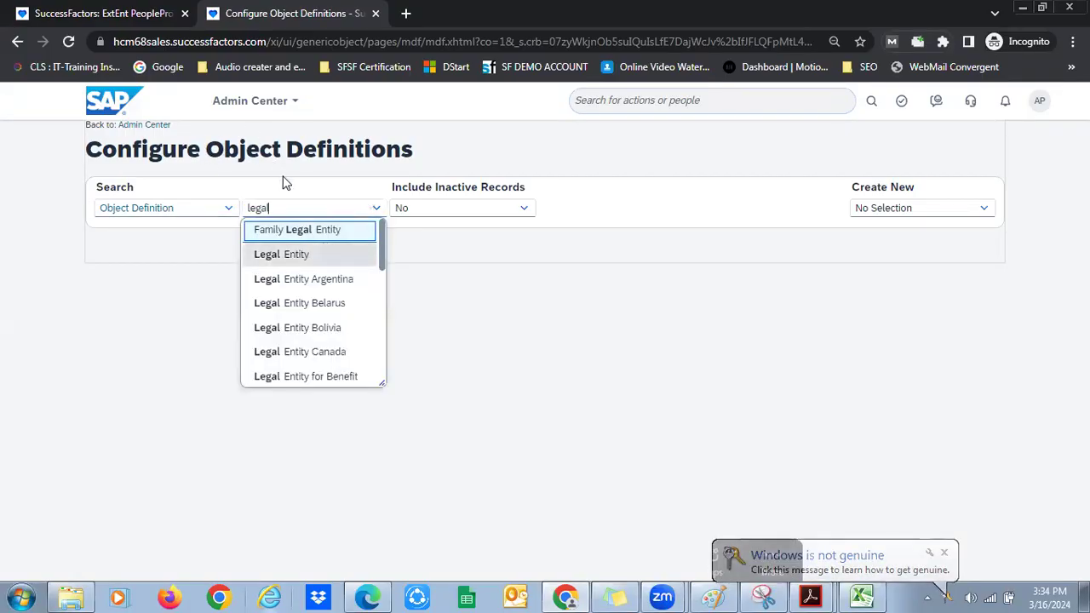
{"action": "key", "text": "Return"}
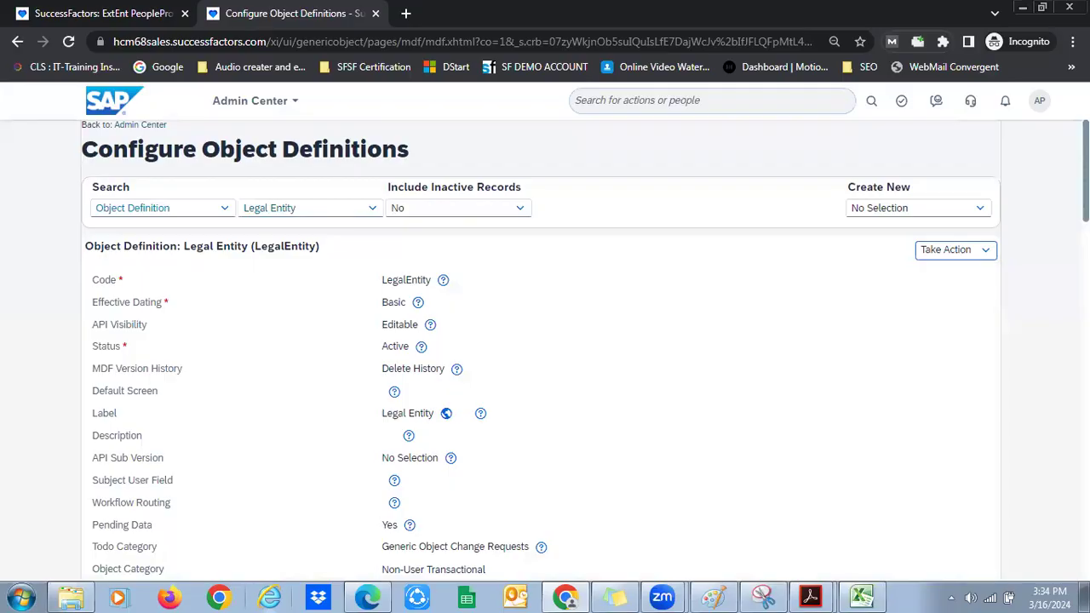
Put Legal Entity into Make Correction mode and review its fields and associations
{"action": "left_click", "coordinate": [985, 250]}
{"action": "left_click", "coordinate": [978, 267]}
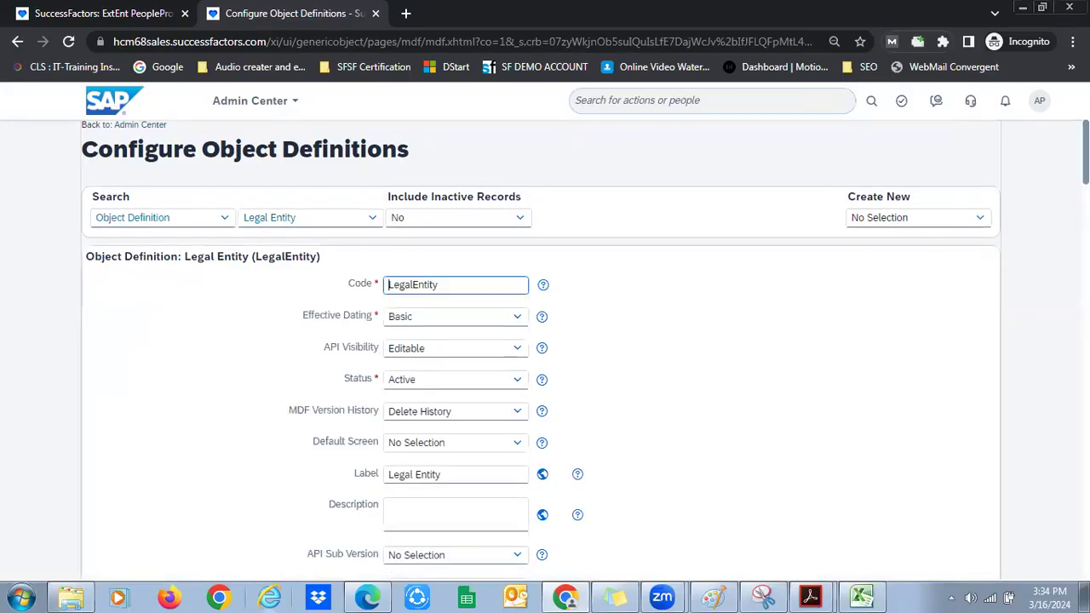
{"action": "scroll", "coordinate": [545, 341], "scroll_direction": "down", "scroll_amount": 10}
{"action": "scroll", "coordinate": [545, 341], "scroll_direction": "down", "scroll_amount": 5}
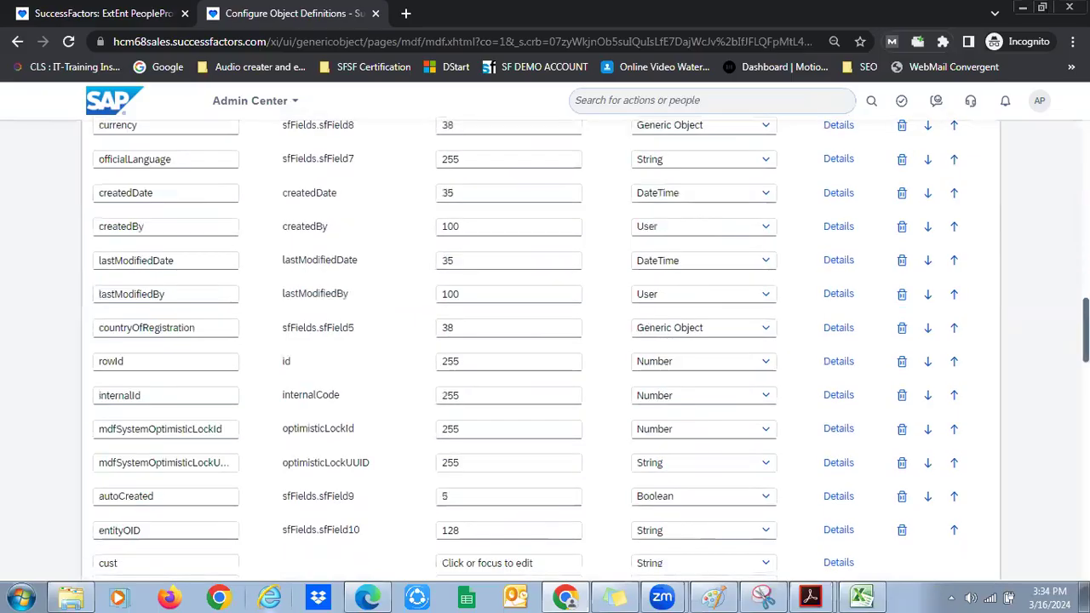
{"action": "scroll", "coordinate": [545, 340], "scroll_direction": "down", "scroll_amount": 10}
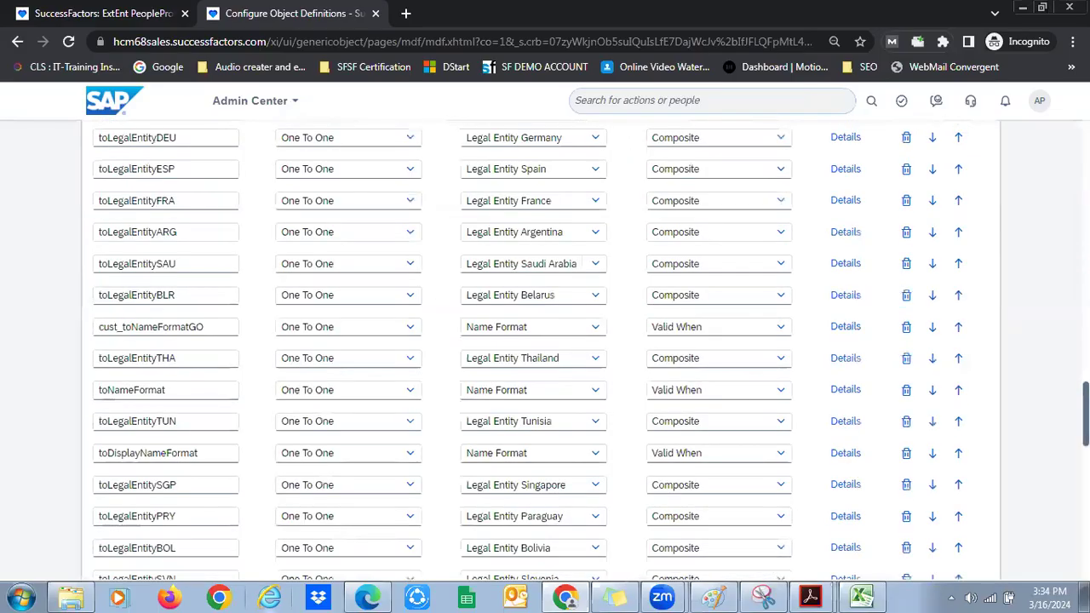
{"action": "scroll", "coordinate": [545, 341], "scroll_direction": "up", "scroll_amount": 3}
{"action": "scroll", "coordinate": [545, 341], "scroll_direction": "up", "scroll_amount": 3}
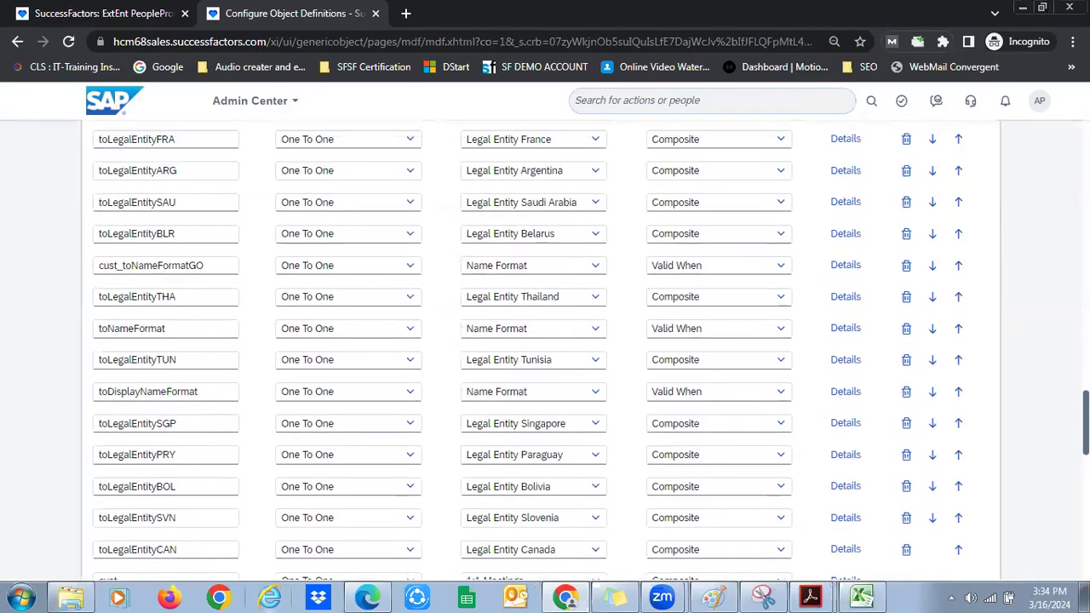
{"action": "scroll", "coordinate": [545, 340], "scroll_direction": "up", "scroll_amount": 1}
{"action": "scroll", "coordinate": [545, 340], "scroll_direction": "down", "scroll_amount": 3}
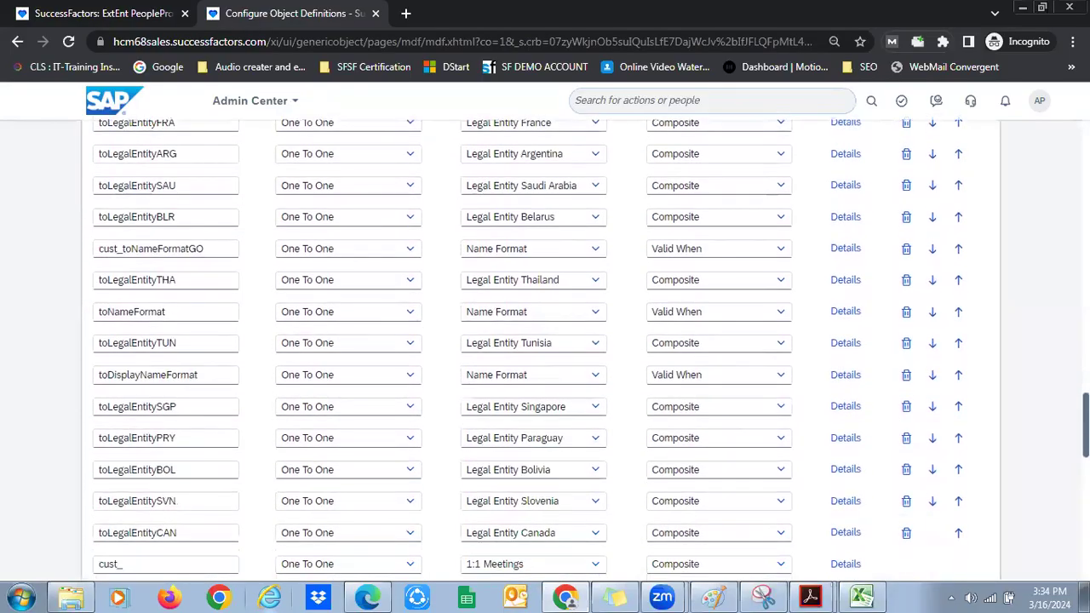
{"action": "scroll", "coordinate": [250, 212], "scroll_direction": "up", "scroll_amount": 5}
{"action": "scroll", "coordinate": [251, 212], "scroll_direction": "up", "scroll_amount": 15}
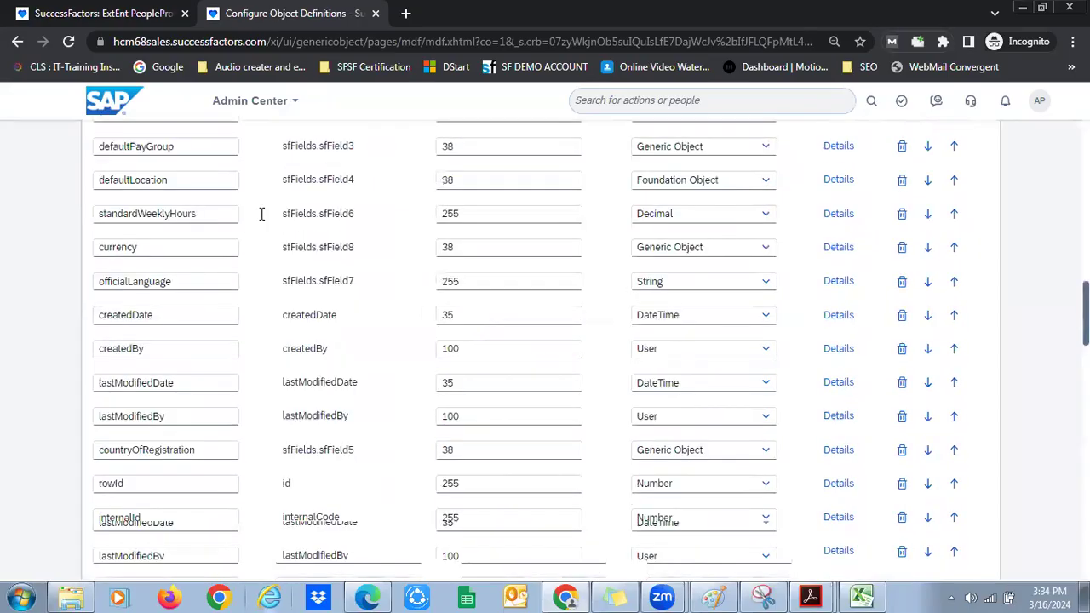
{"action": "scroll", "coordinate": [261, 214], "scroll_direction": "up", "scroll_amount": 5}
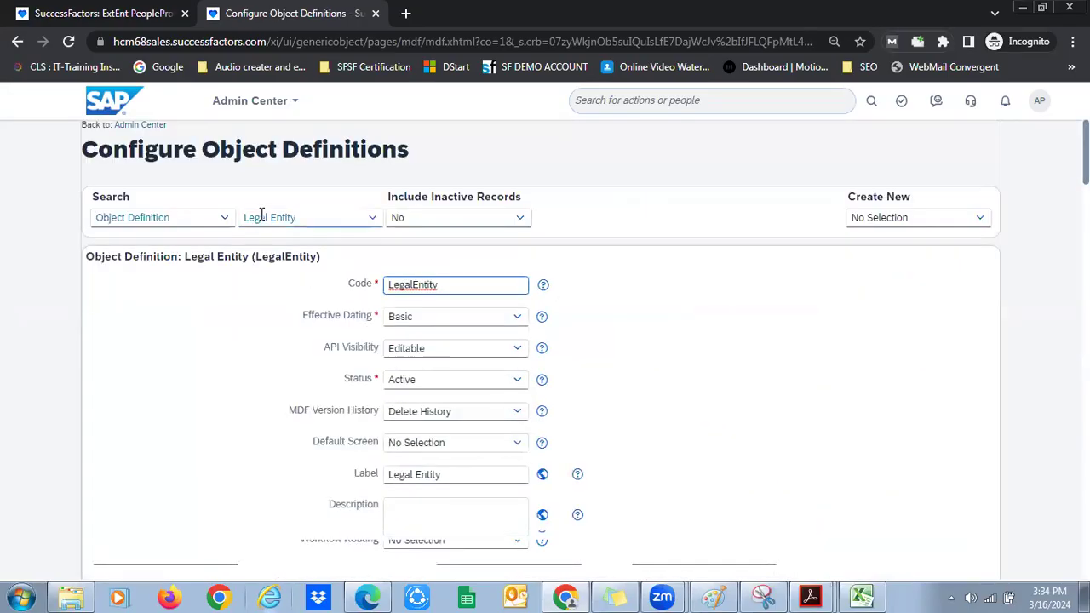
Load the Division object definition and scroll down to its associations
{"action": "left_click", "coordinate": [263, 220]}
{"action": "type", "text": "d"}
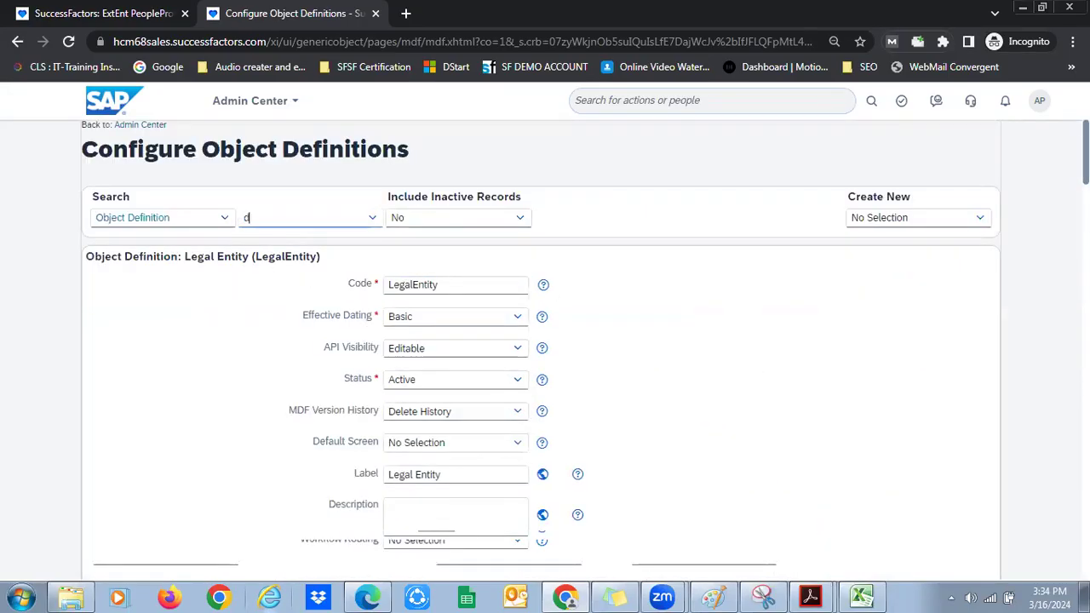
{"action": "key", "text": "Return"}
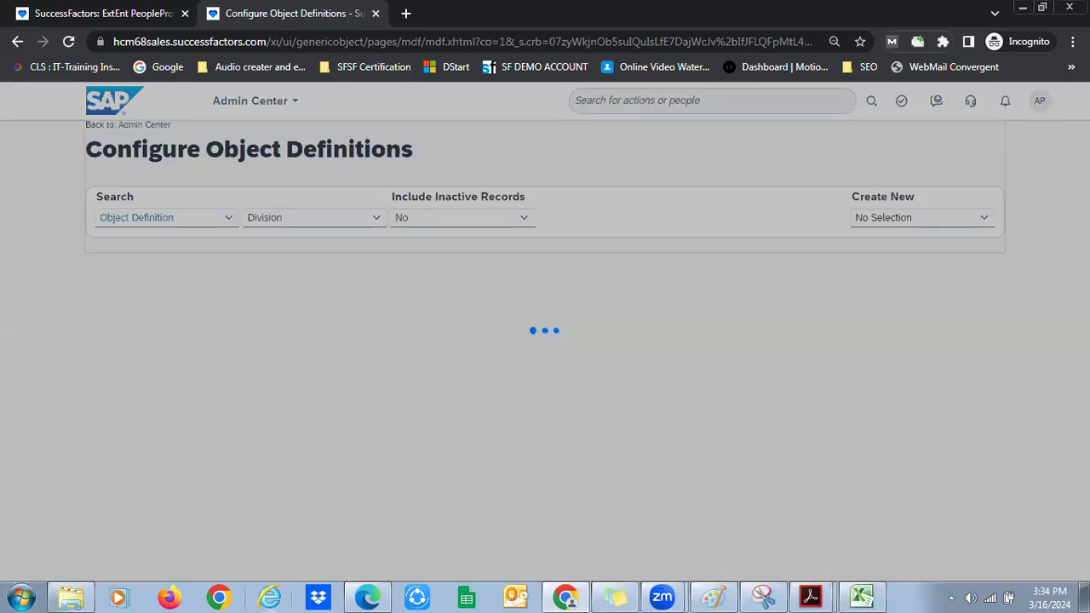
{"action": "scroll", "coordinate": [545, 349], "scroll_direction": "down", "scroll_amount": 5}
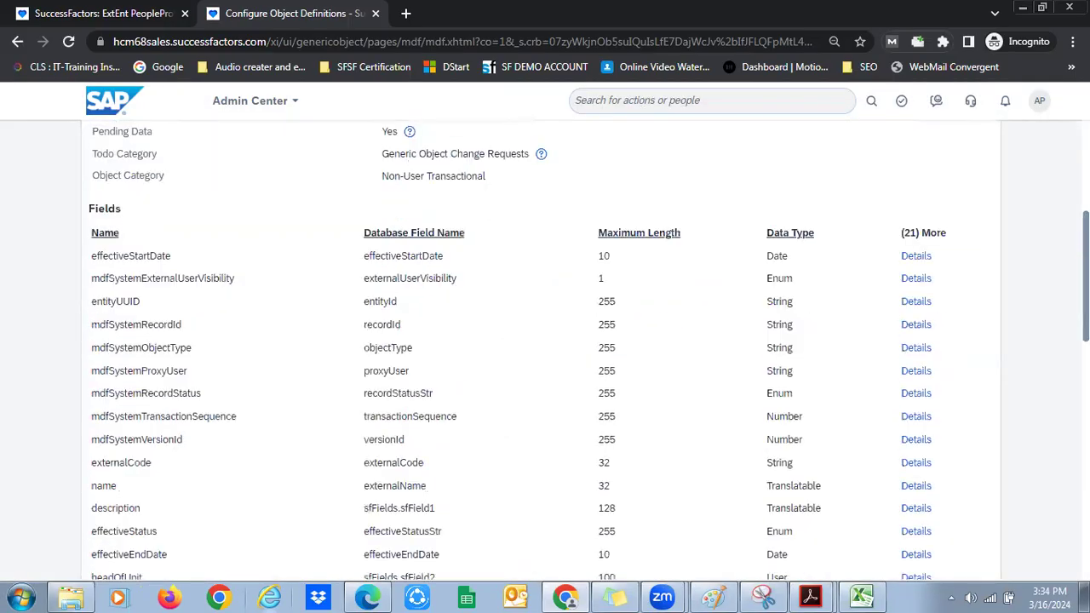
{"action": "scroll", "coordinate": [944, 233], "scroll_direction": "down", "scroll_amount": 4}
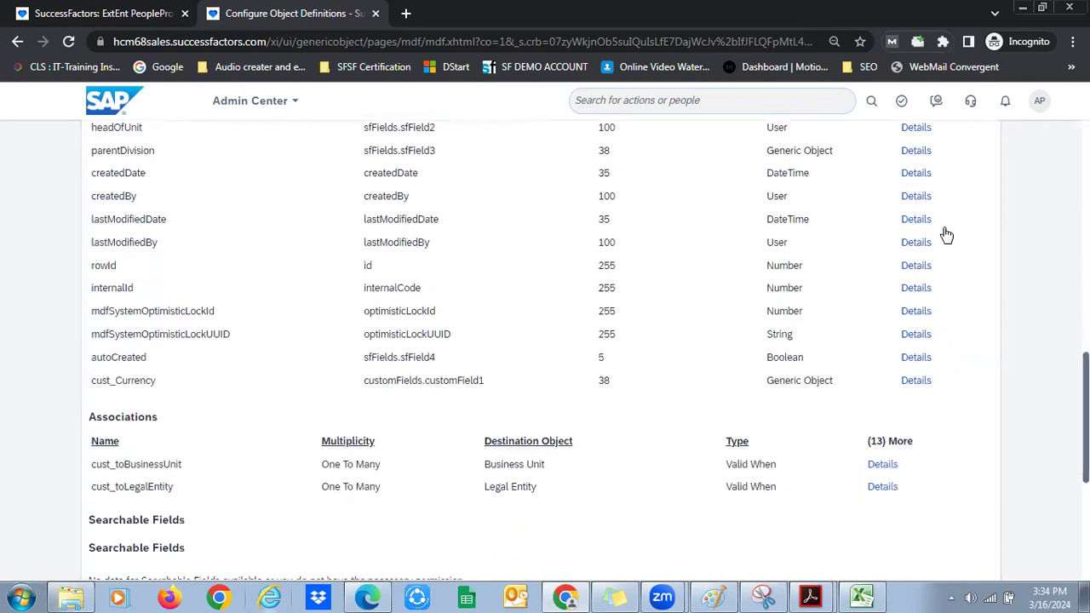
{"action": "scroll", "coordinate": [1060, 349], "scroll_direction": "up", "scroll_amount": 5}
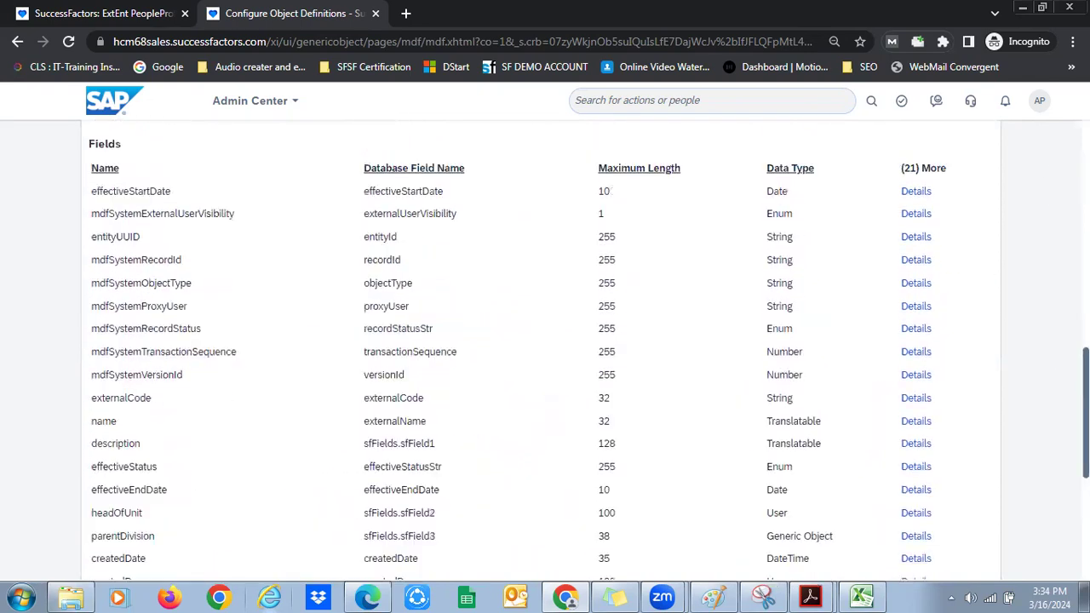
{"action": "scroll", "coordinate": [490, 285], "scroll_direction": "down", "scroll_amount": 8}
{"action": "scroll", "coordinate": [778, 306], "scroll_direction": "down", "scroll_amount": 3}
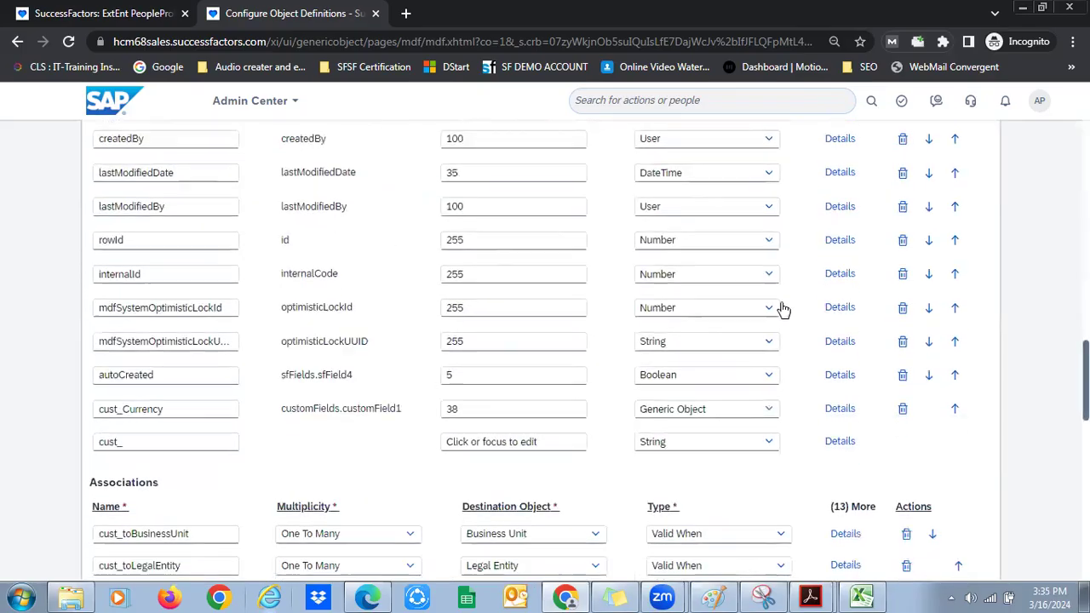
{"action": "scroll", "coordinate": [896, 300], "scroll_direction": "down", "scroll_amount": 5}
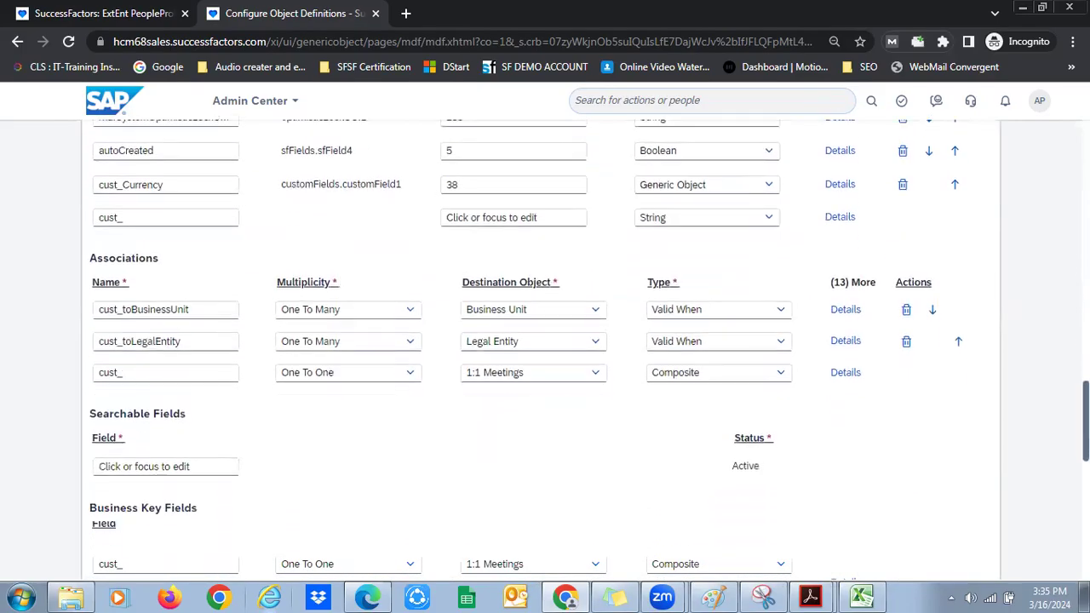
Delete the cust_toLegalEntity association row, save Division, and confirm the deletion
{"action": "double_click", "coordinate": [479, 291]}
{"action": "left_click", "coordinate": [906, 291]}
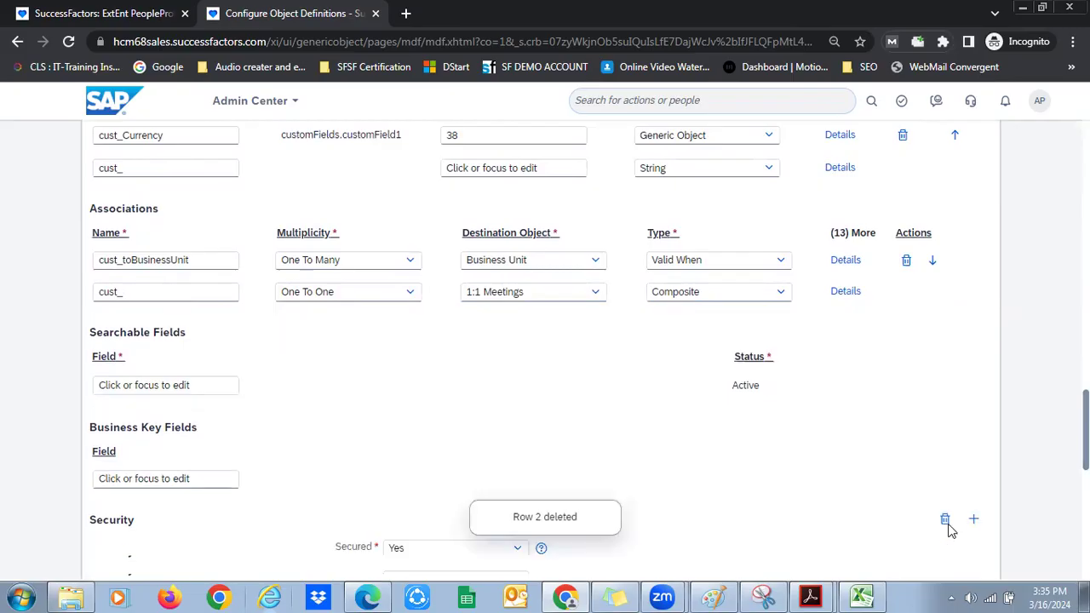
{"action": "scroll", "coordinate": [851, 442], "scroll_direction": "down", "scroll_amount": 5}
{"action": "scroll", "coordinate": [785, 365], "scroll_direction": "down", "scroll_amount": 4}
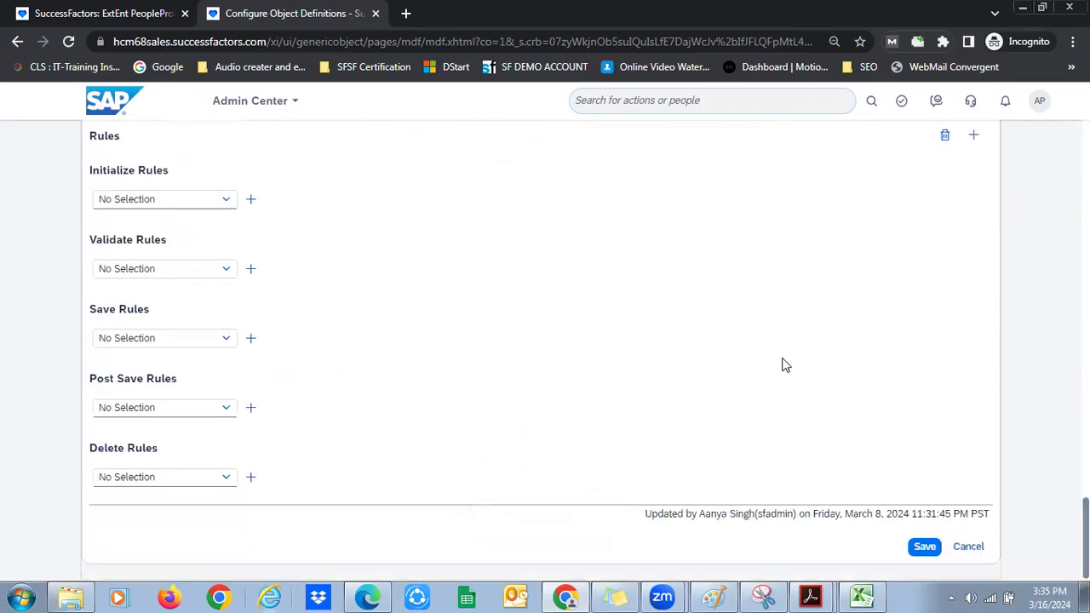
{"action": "left_click", "coordinate": [923, 547]}
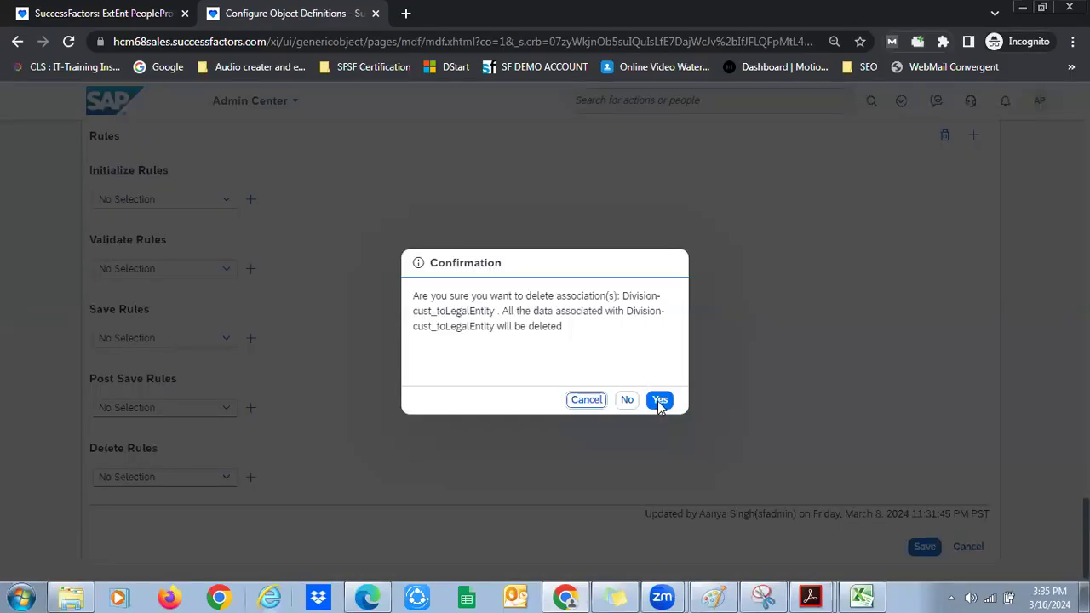
{"action": "left_click", "coordinate": [660, 400]}
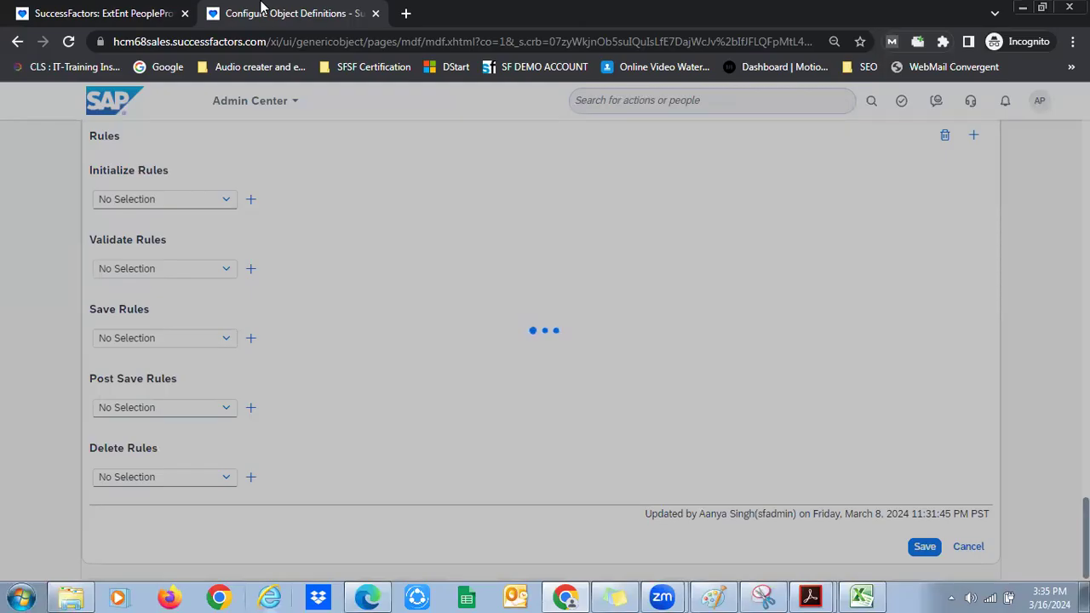
Back on the new hire form, change the Position to Digital Expert
{"action": "left_click", "coordinate": [119, 15]}
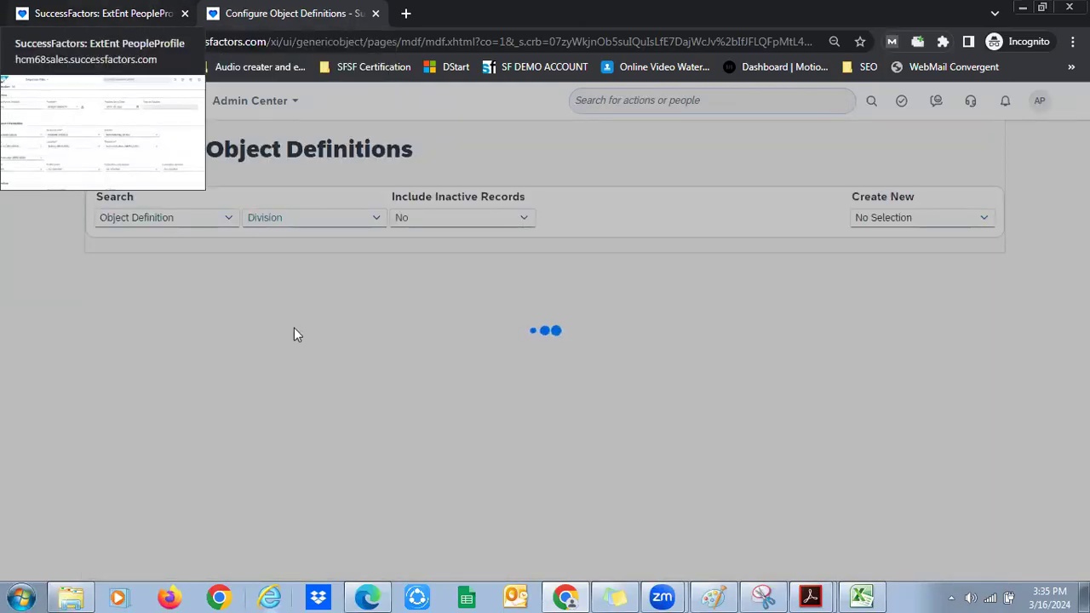
{"action": "left_click", "coordinate": [278, 333]}
{"action": "left_click", "coordinate": [279, 334]}
{"action": "left_click", "coordinate": [279, 334]}
{"action": "left_click", "coordinate": [264, 312]}
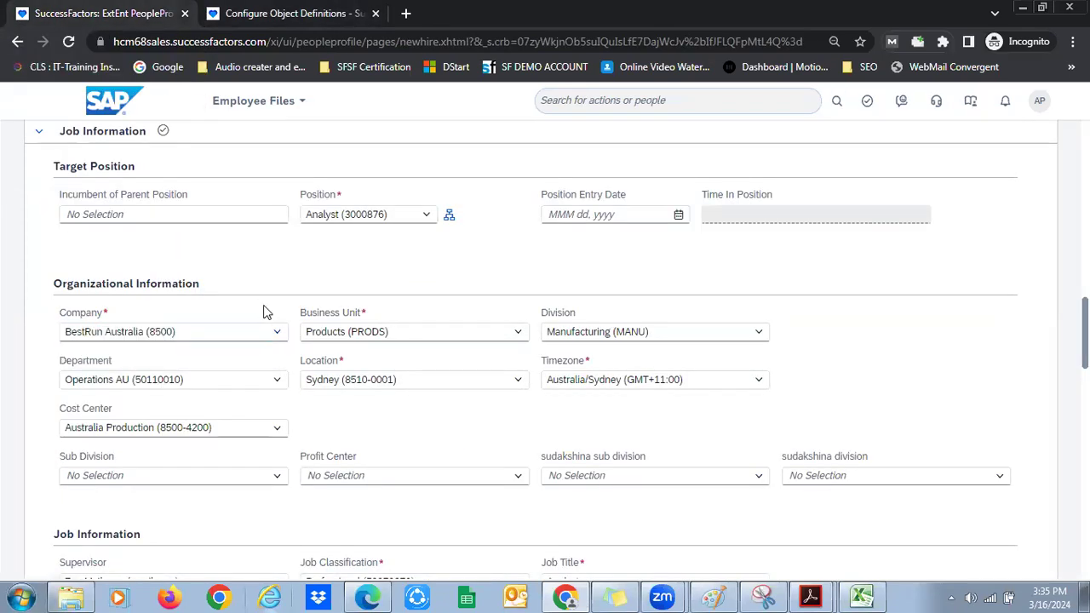
{"action": "left_click", "coordinate": [429, 215]}
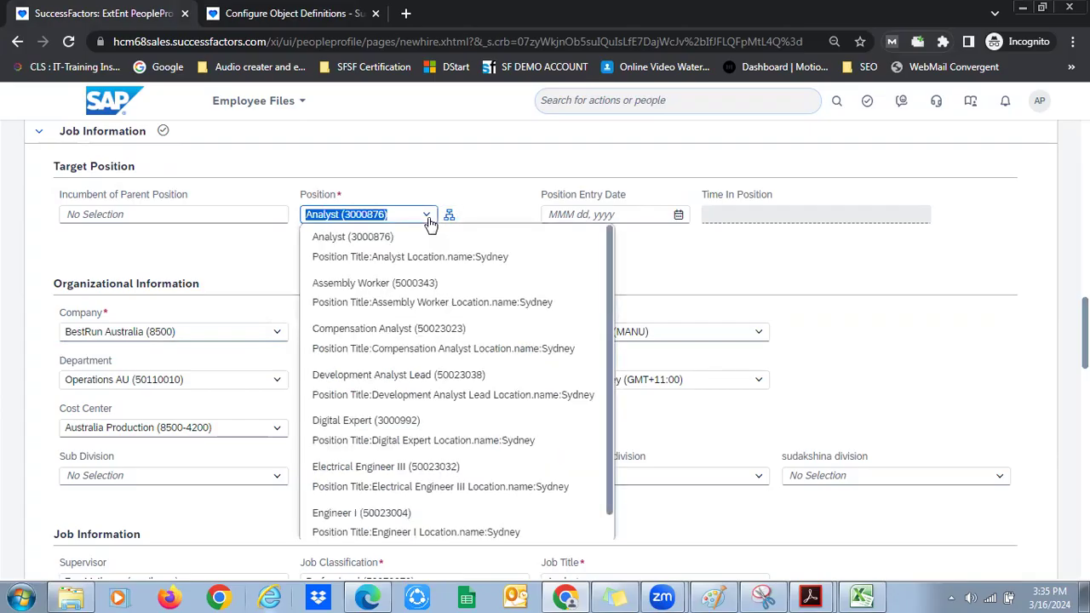
{"action": "left_click", "coordinate": [477, 373]}
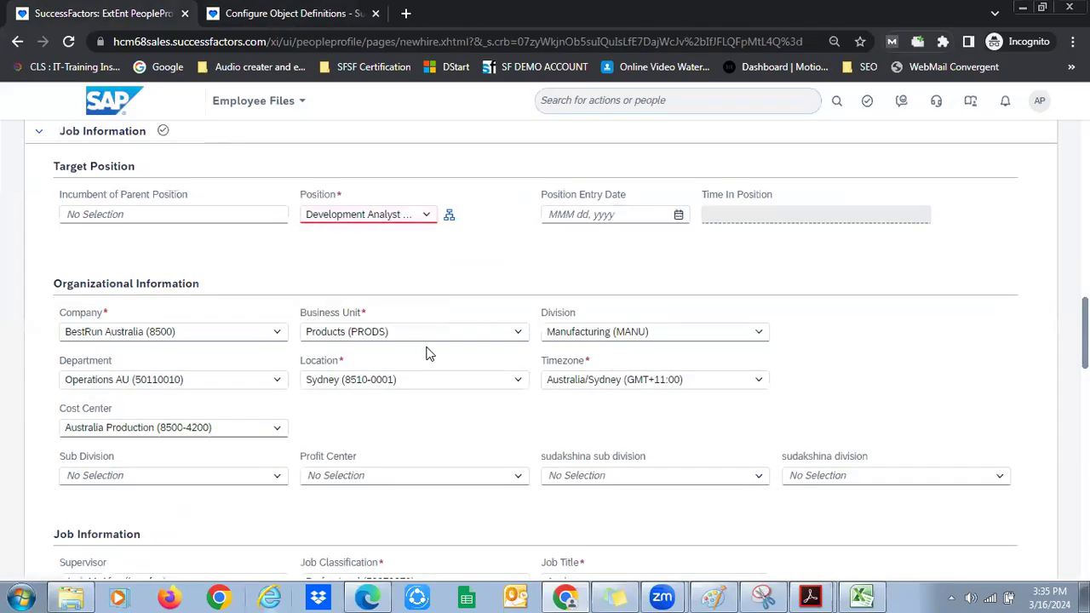
{"action": "left_click", "coordinate": [427, 215]}
{"action": "left_click", "coordinate": [409, 483]}
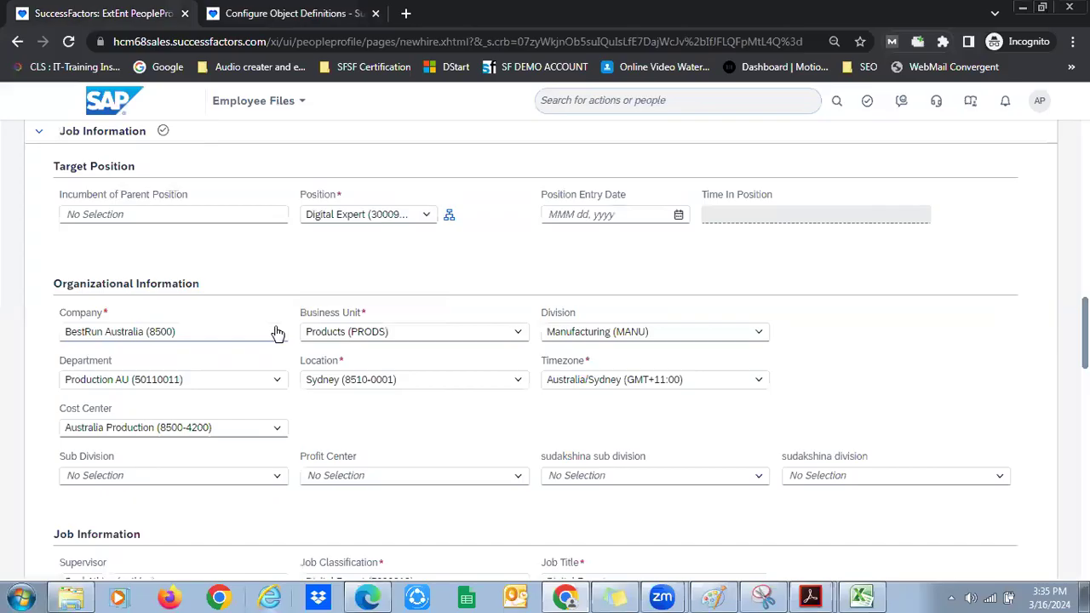
Recheck the empty Company list and try Division Development (DEV)
{"action": "left_click", "coordinate": [275, 330]}
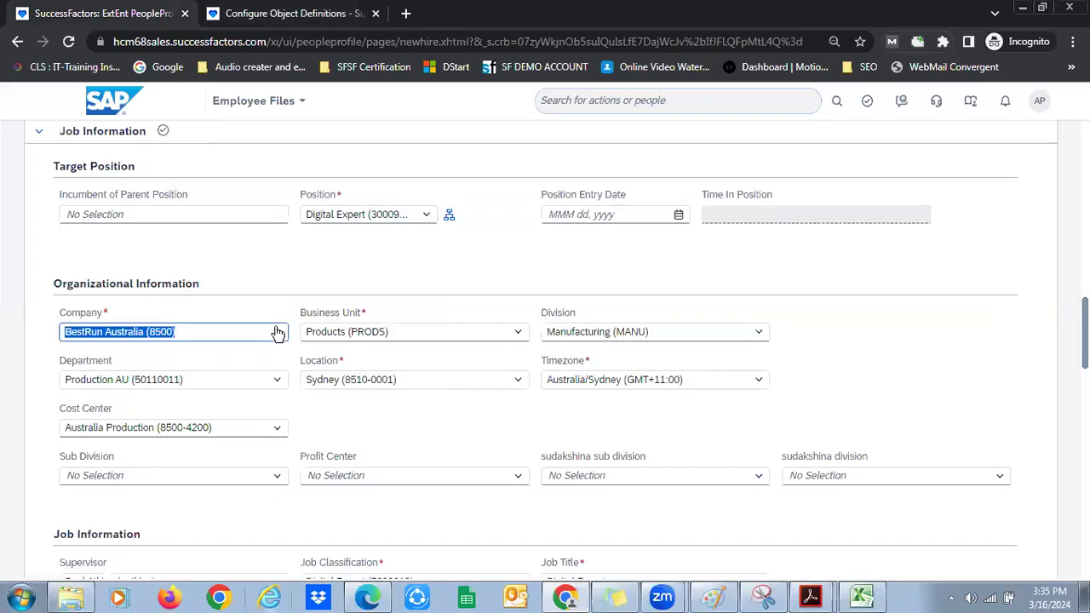
{"action": "left_click", "coordinate": [759, 337]}
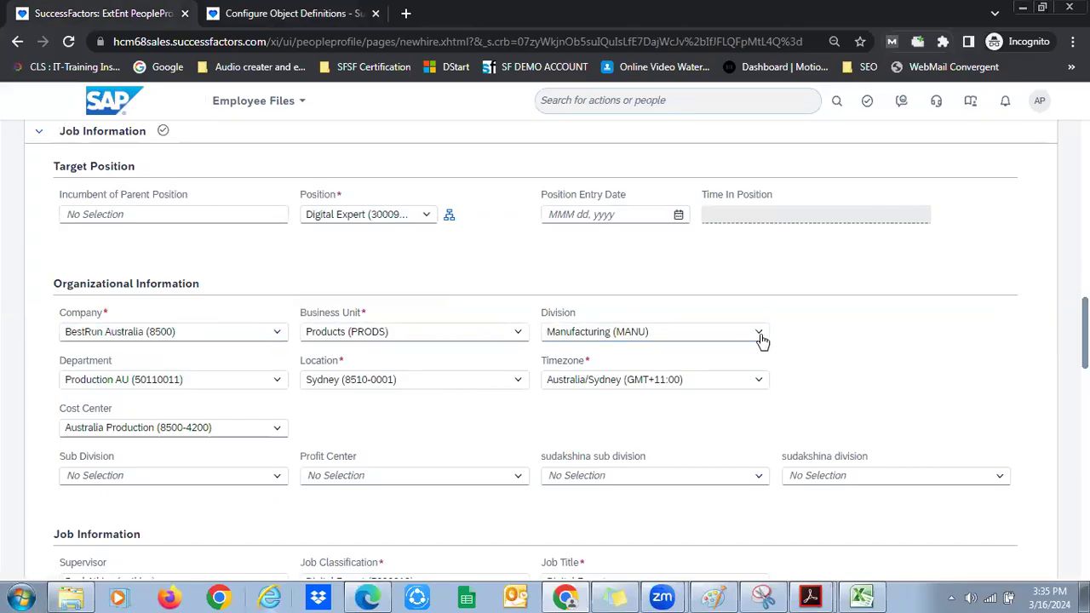
{"action": "left_click", "coordinate": [758, 335]}
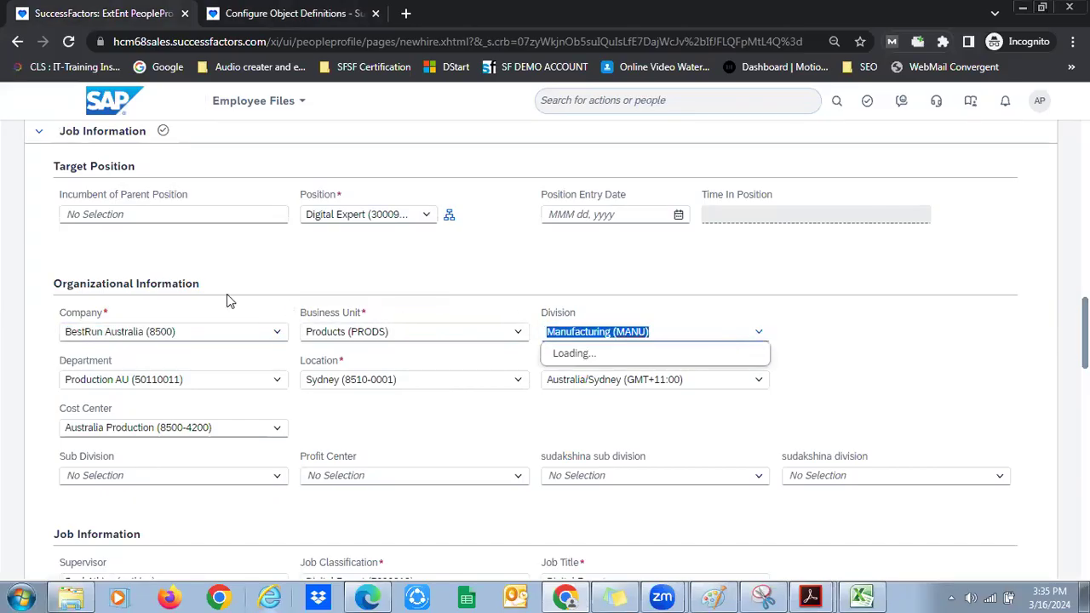
{"action": "left_click", "coordinate": [275, 334]}
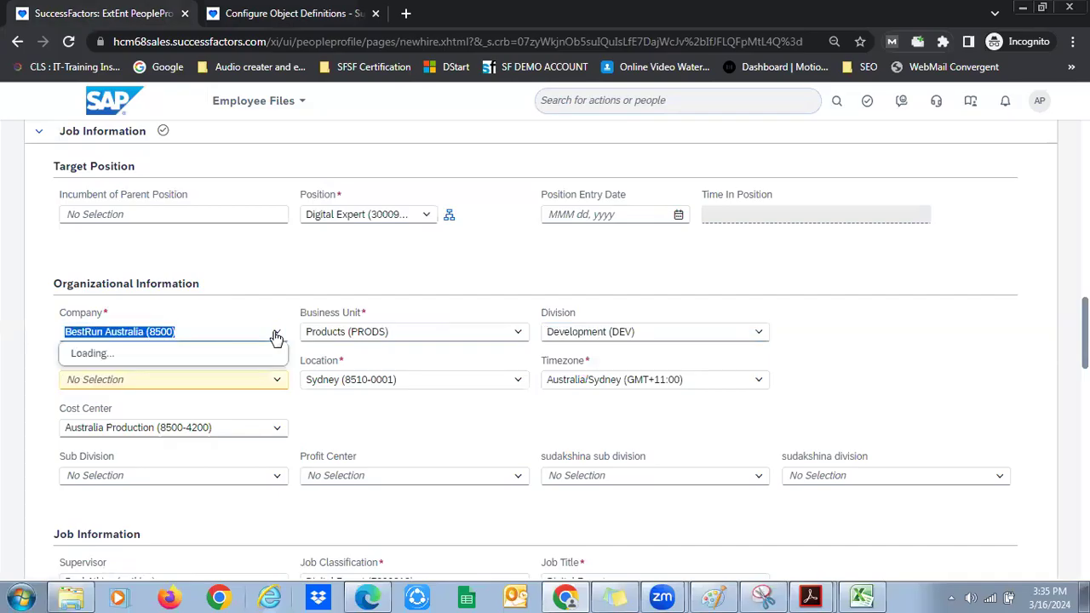
{"action": "left_click", "coordinate": [223, 308]}
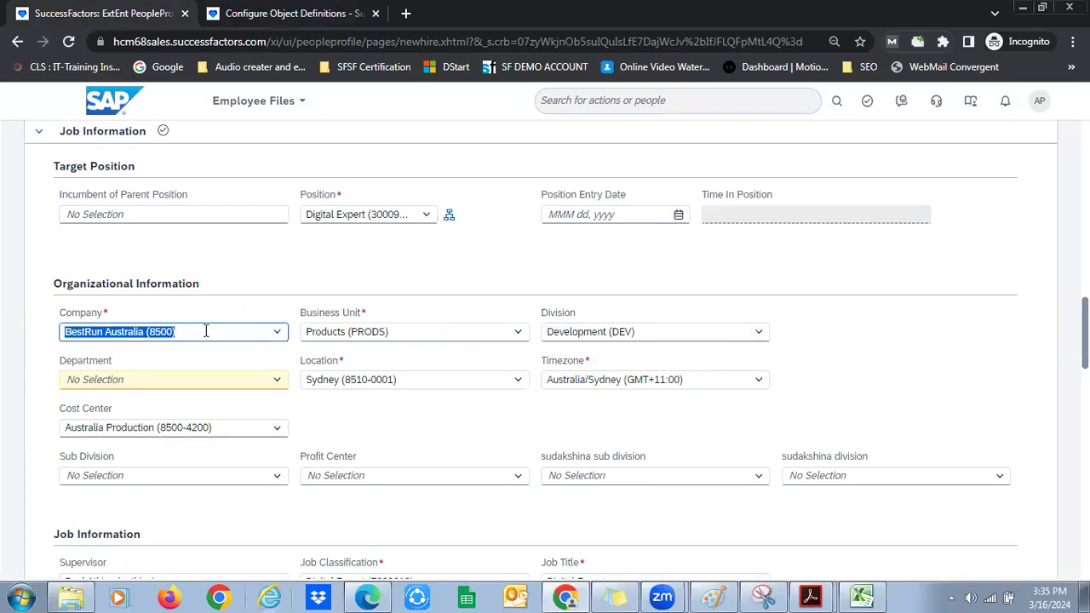
Try Department Mechanical Services NL and Division Manufacturing (MANU)
{"action": "left_click", "coordinate": [279, 382]}
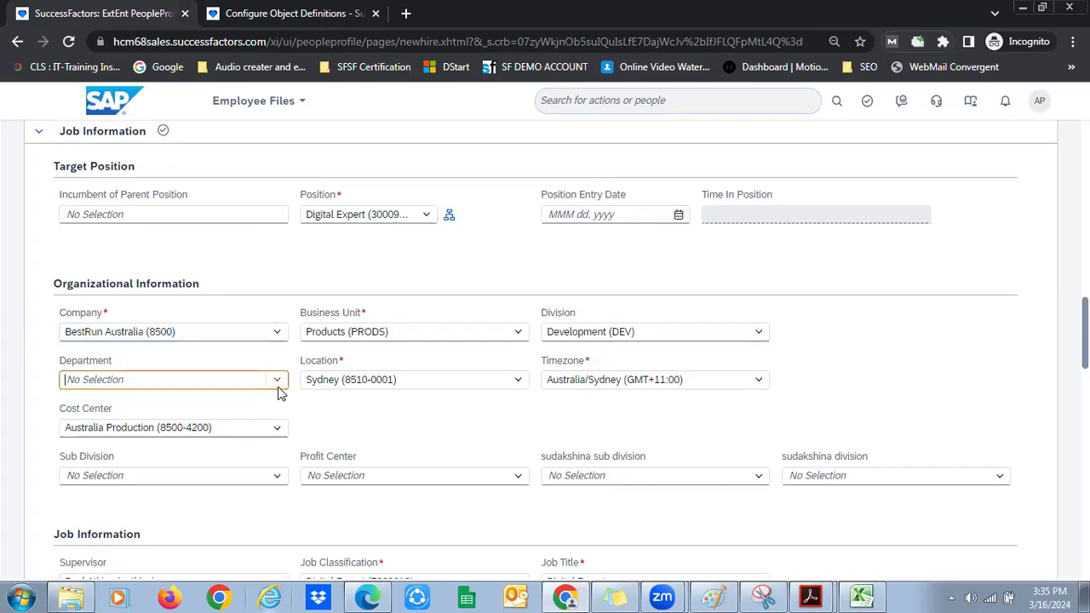
{"action": "key", "text": "Down"}
{"action": "key", "text": "Return"}
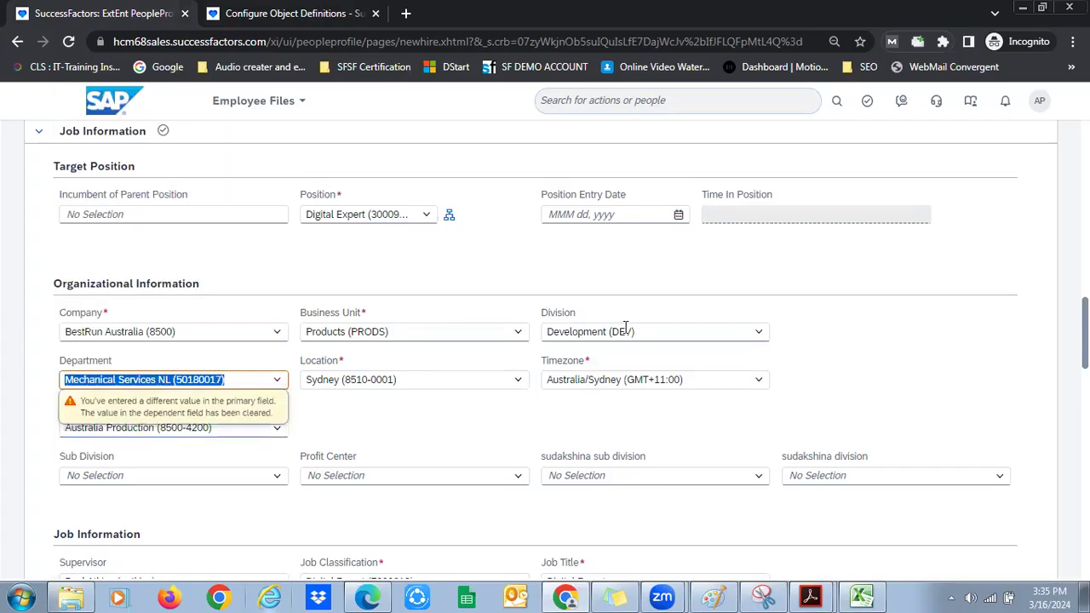
{"action": "left_click", "coordinate": [755, 336]}
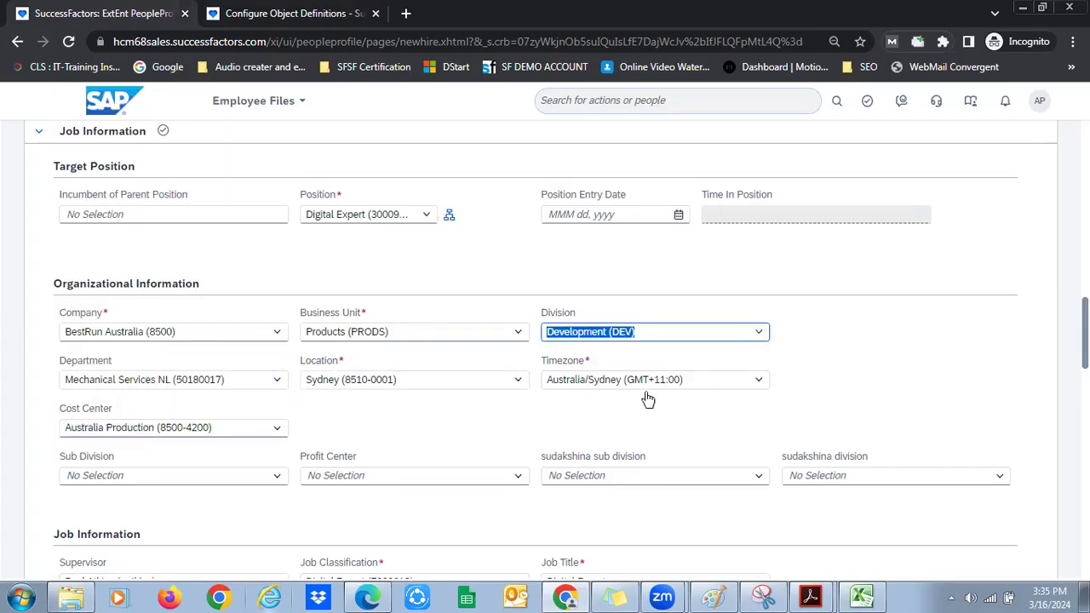
{"action": "key", "text": "Down"}
{"action": "key", "text": "Down"}
{"action": "key", "text": "Return"}
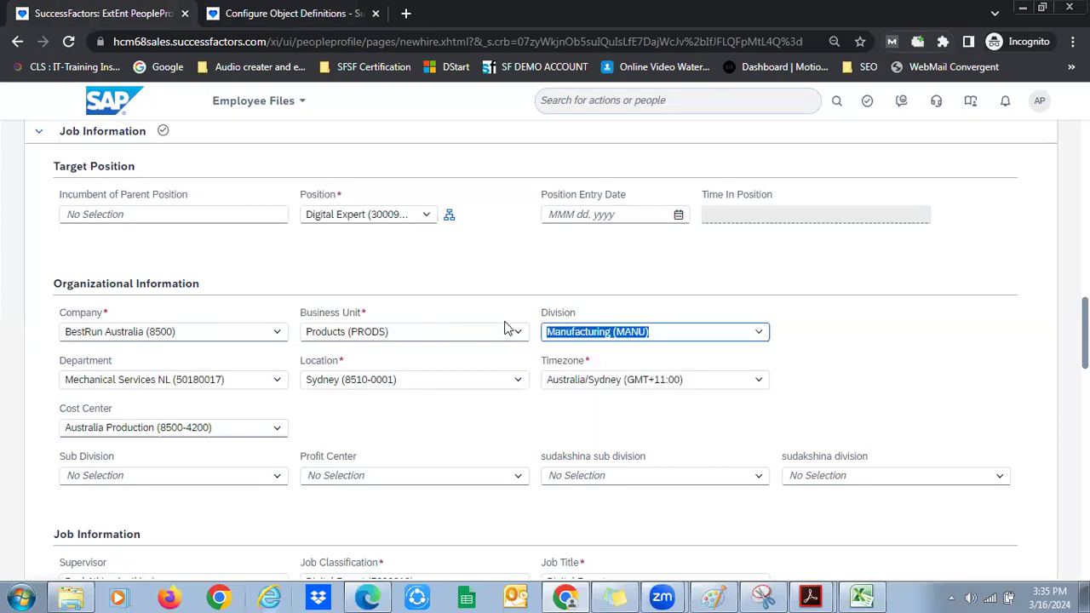
Set the Business Unit to Corporate (CORP) and recheck the Company list
{"action": "left_click", "coordinate": [434, 337]}
{"action": "left_click", "coordinate": [415, 364]}
{"action": "left_click", "coordinate": [276, 336]}
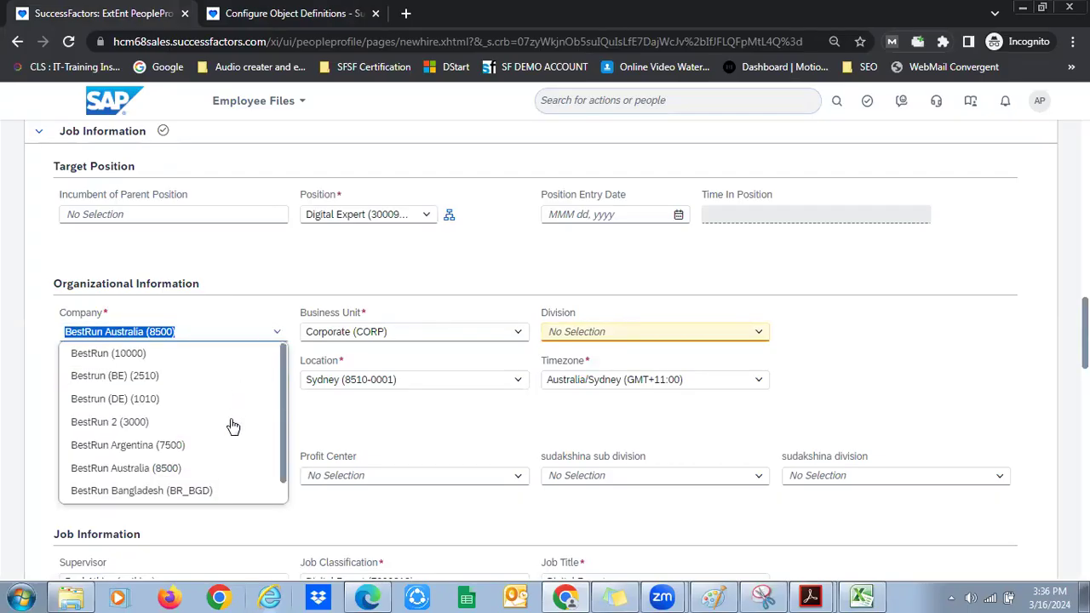
Keep BestRun Australia (8500) as the company, declining to clear job and compensation data
{"action": "left_click", "coordinate": [219, 467]}
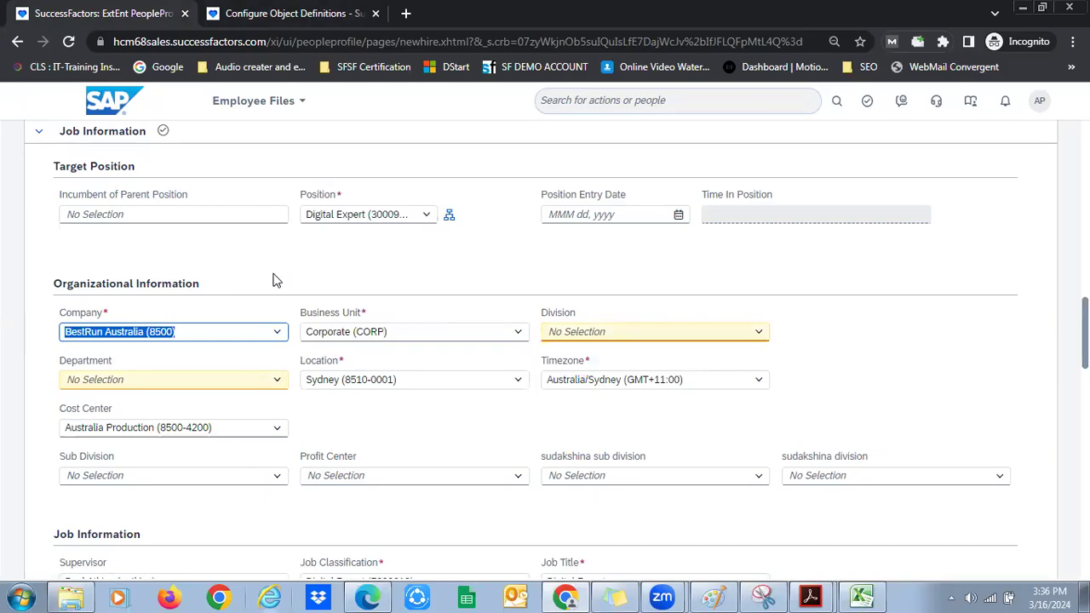
{"action": "left_click", "coordinate": [452, 343]}
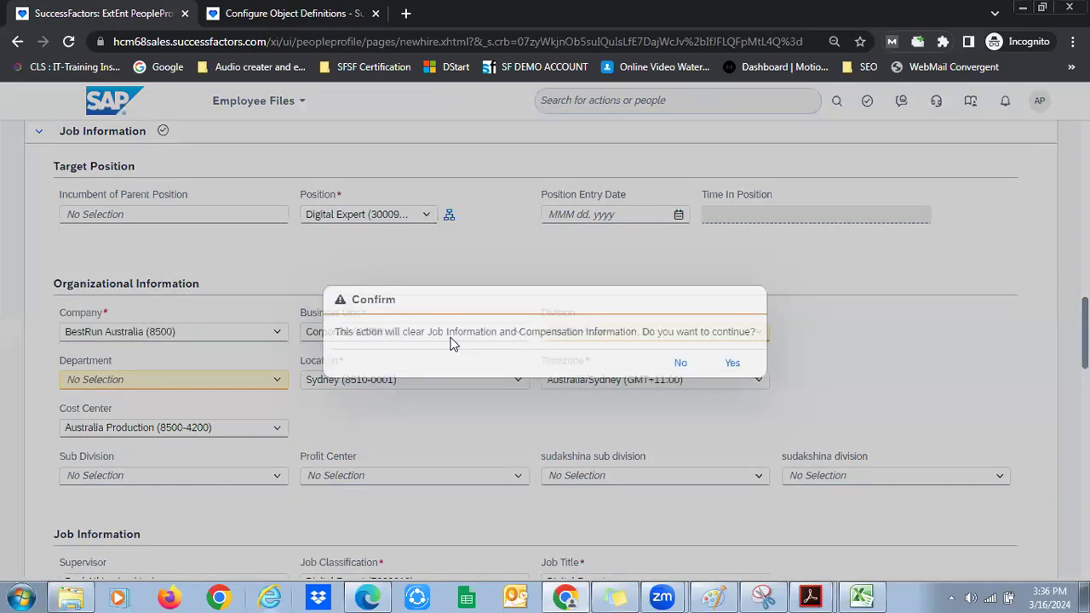
{"action": "left_click", "coordinate": [681, 362]}
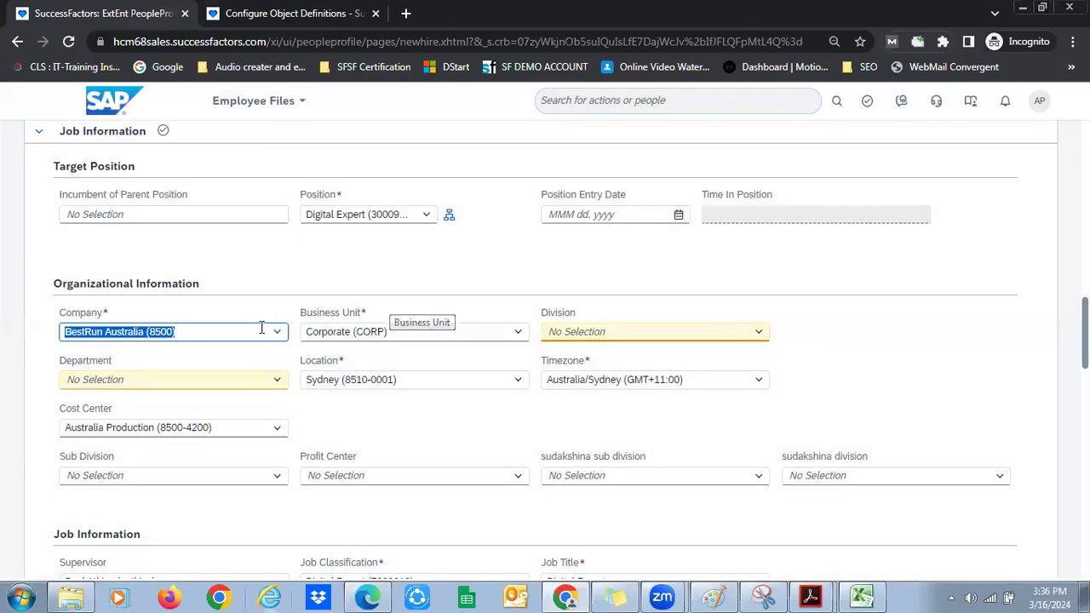
{"action": "left_click", "coordinate": [276, 334]}
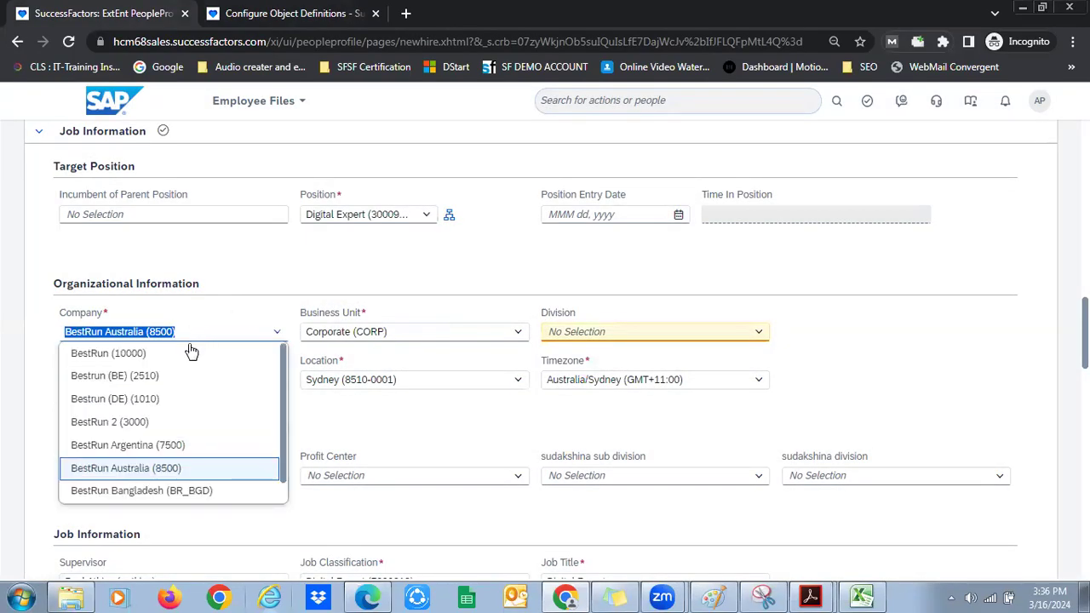
{"action": "left_click", "coordinate": [381, 269]}
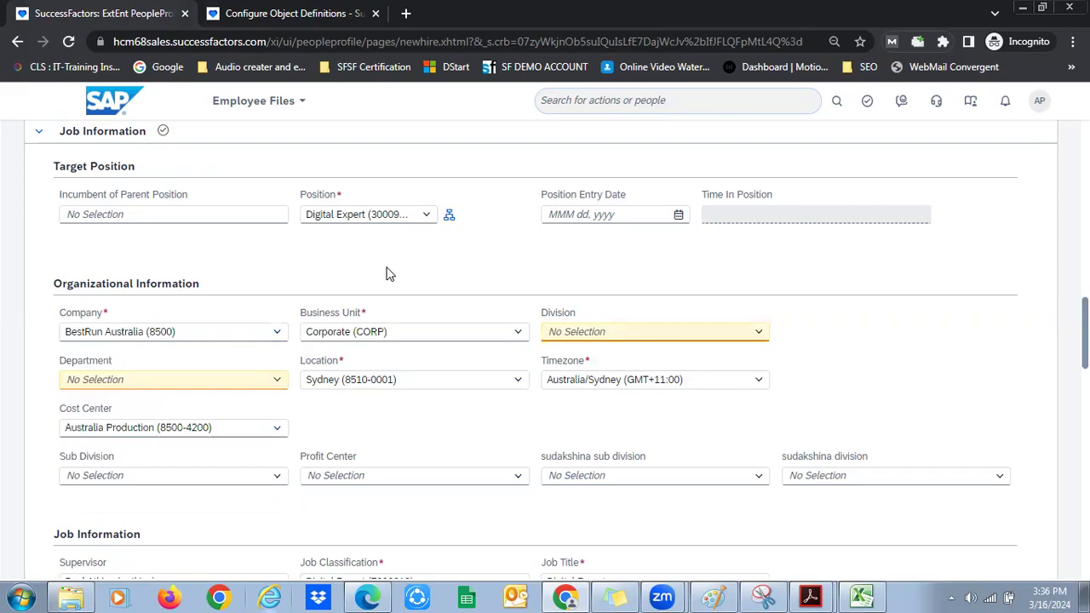
Set the Division to Corporate Services (CORP_SVCS), then return to the Division definition
{"action": "left_click", "coordinate": [561, 312]}
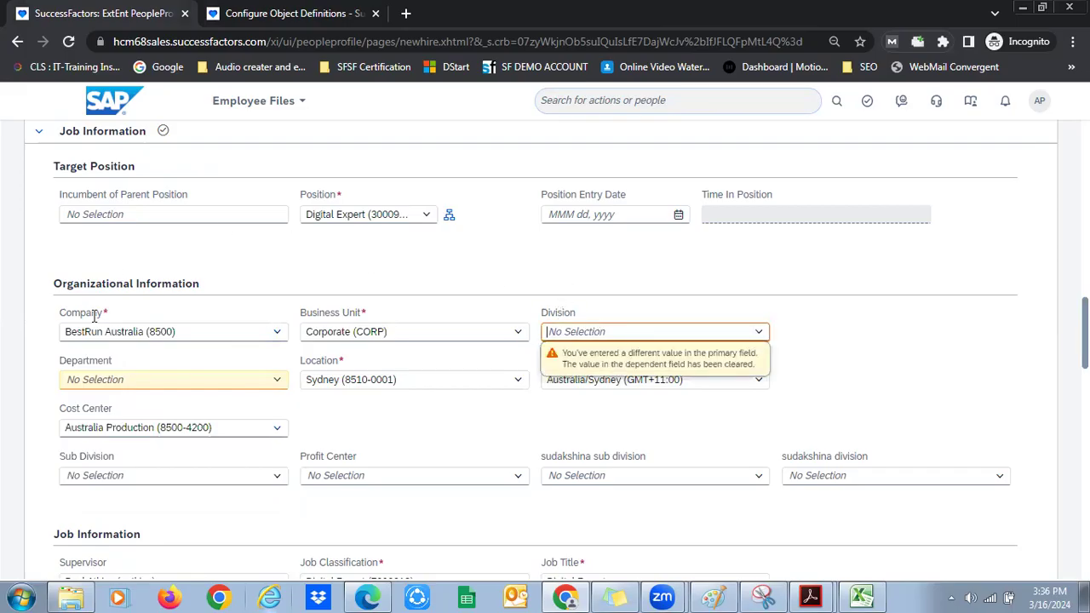
{"action": "left_click", "coordinate": [278, 15]}
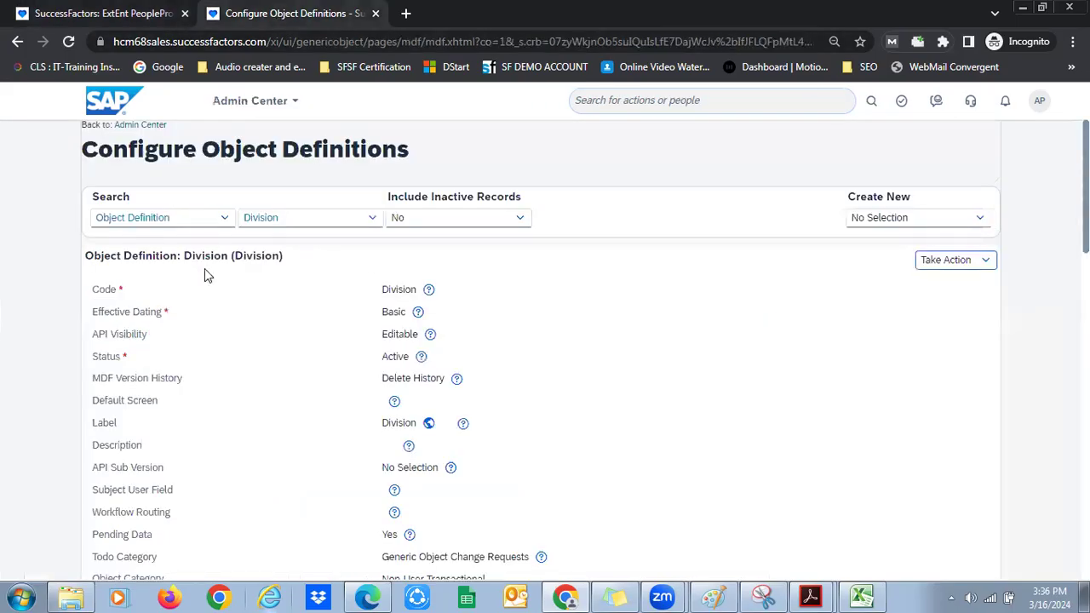
{"action": "double_click", "coordinate": [400, 290]}
{"action": "left_click", "coordinate": [128, 13]}
{"action": "left_click", "coordinate": [763, 332]}
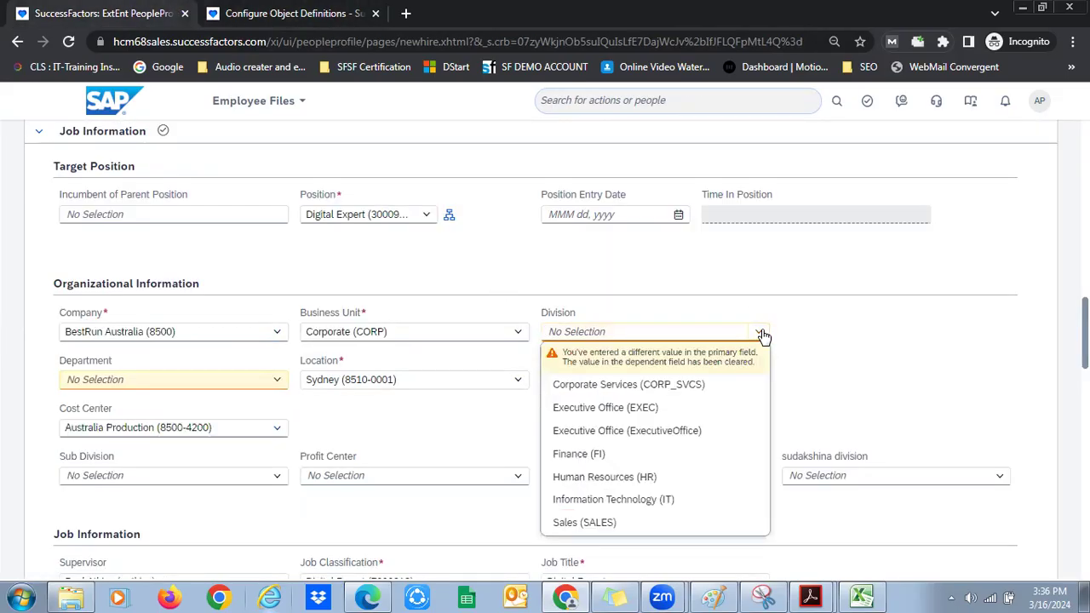
{"action": "left_click", "coordinate": [696, 392]}
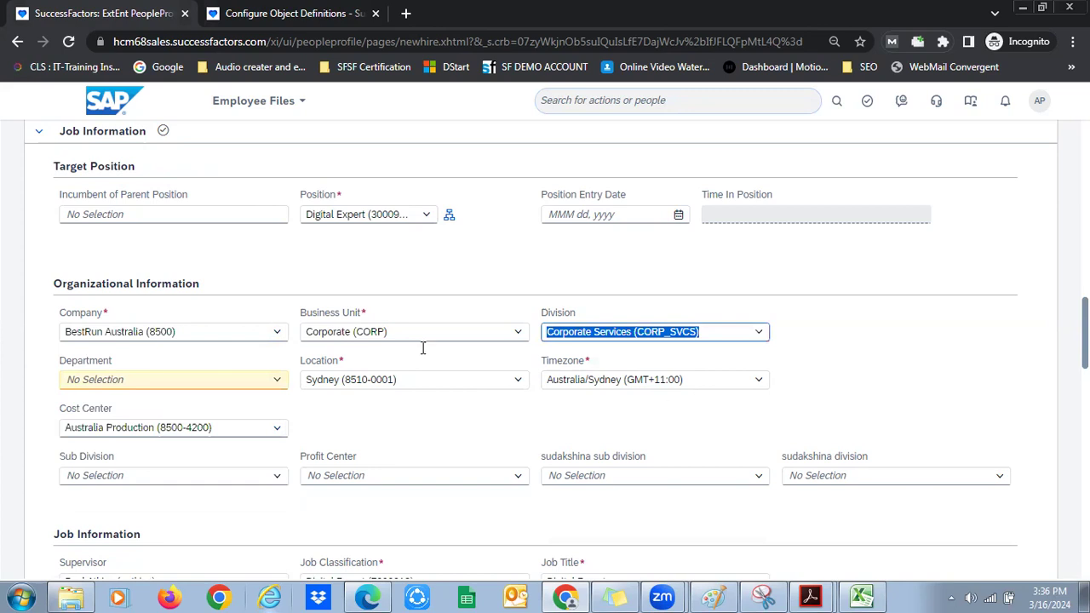
{"action": "left_click", "coordinate": [280, 332]}
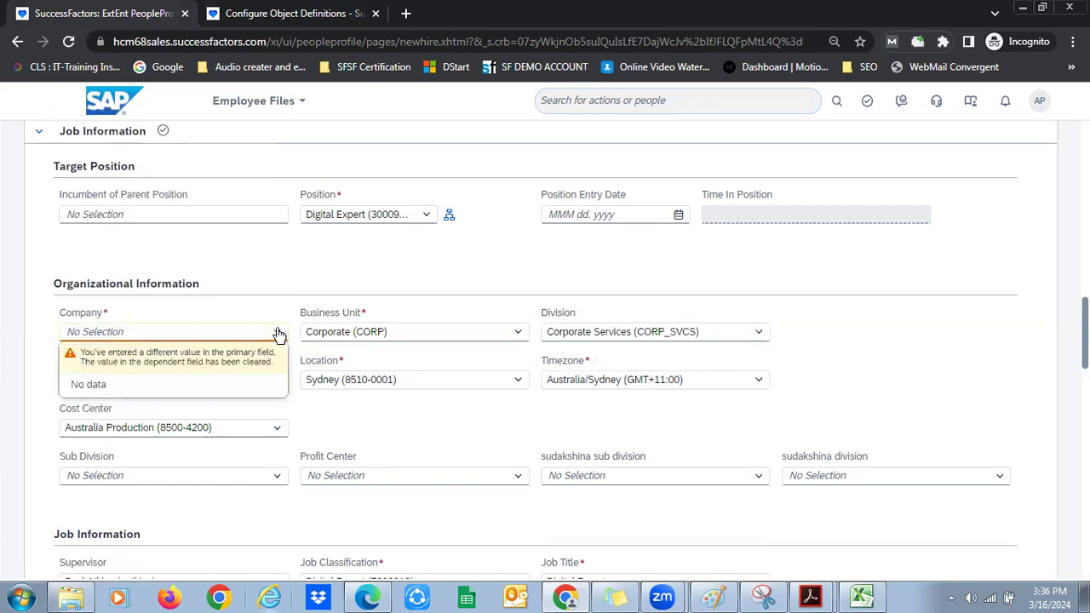
{"action": "left_click", "coordinate": [569, 319]}
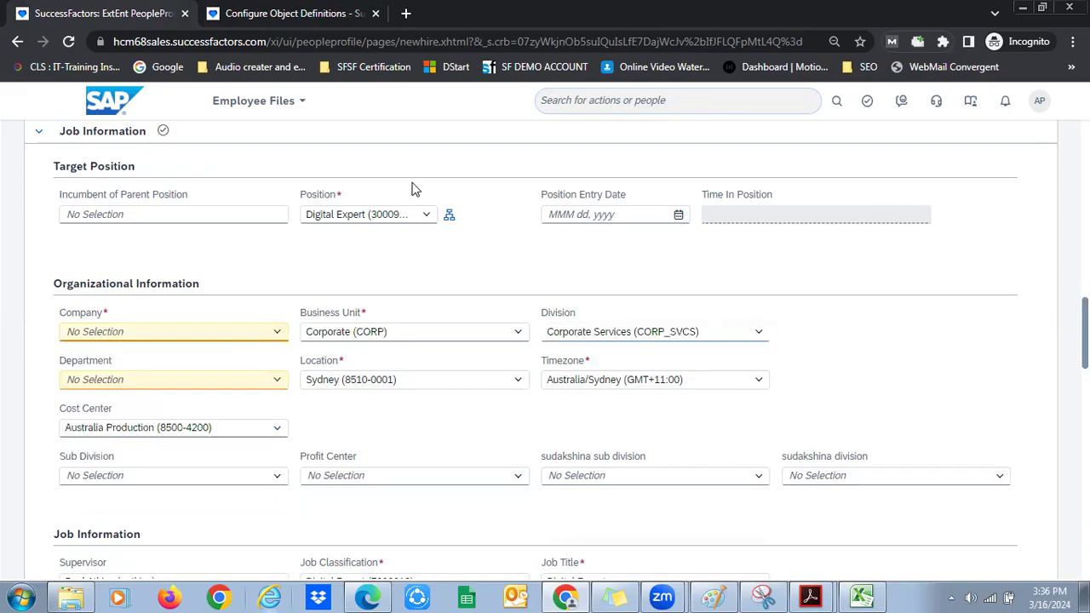
{"action": "left_click", "coordinate": [298, 8]}
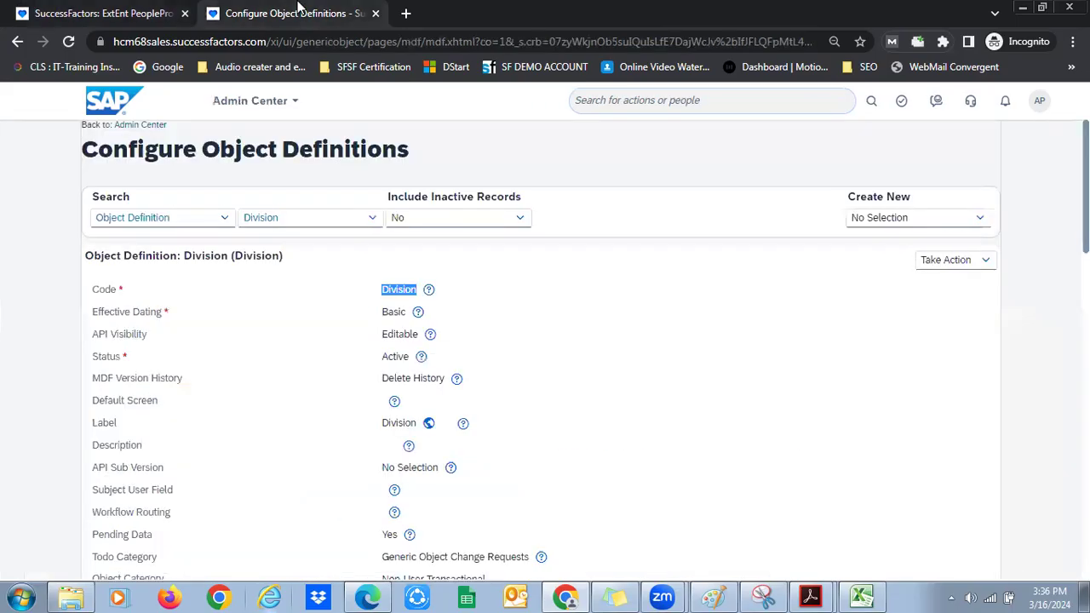
Open OData API Metadata Refresh and Export and refresh the metadata cache
{"action": "scroll", "coordinate": [1038, 294], "scroll_direction": "down", "scroll_amount": 6}
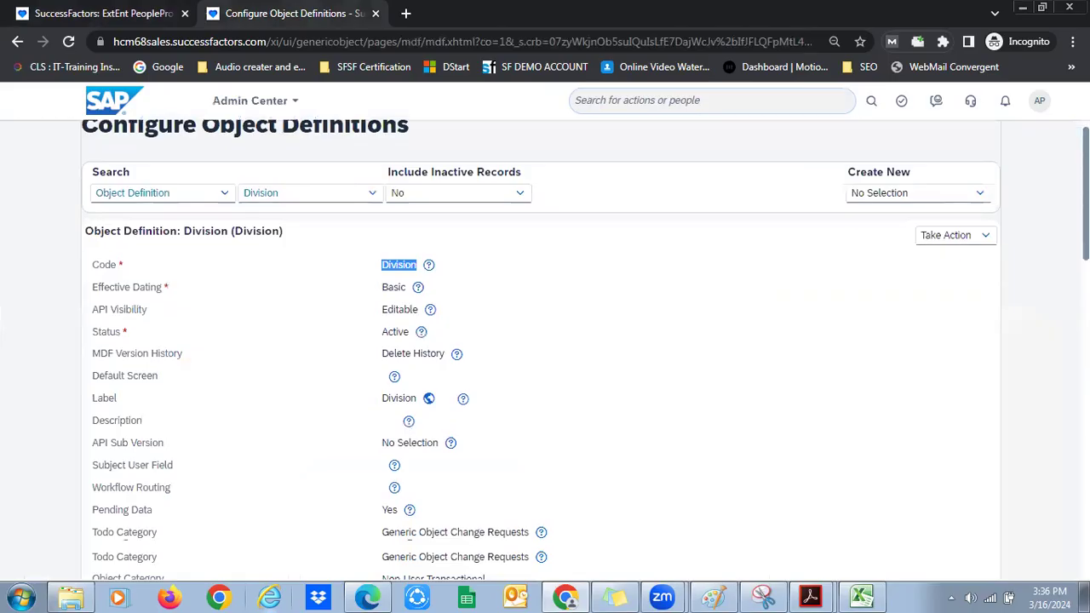
{"action": "scroll", "coordinate": [805, 528], "scroll_direction": "down", "scroll_amount": 2}
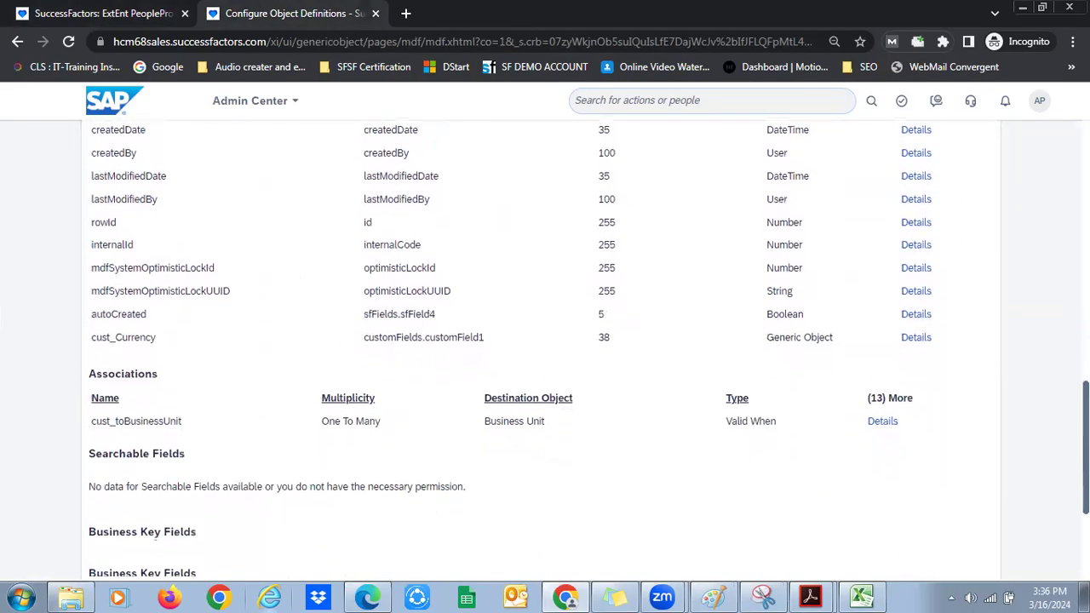
{"action": "scroll", "coordinate": [805, 528], "scroll_direction": "up", "scroll_amount": 9}
{"action": "left_click", "coordinate": [696, 112]}
{"action": "type", "text": "refresh"}
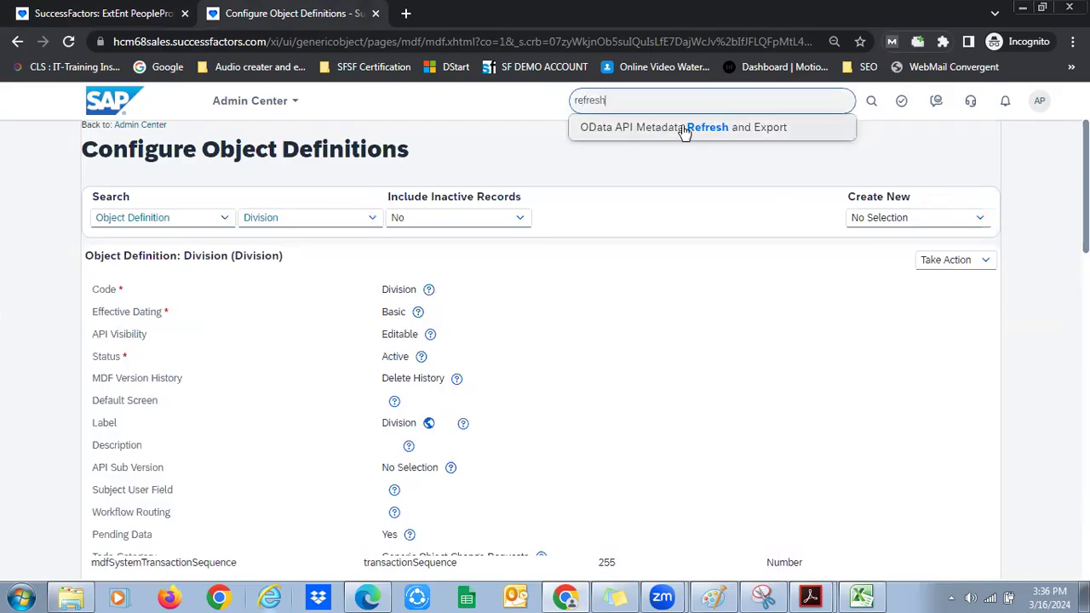
{"action": "left_click", "coordinate": [684, 127]}
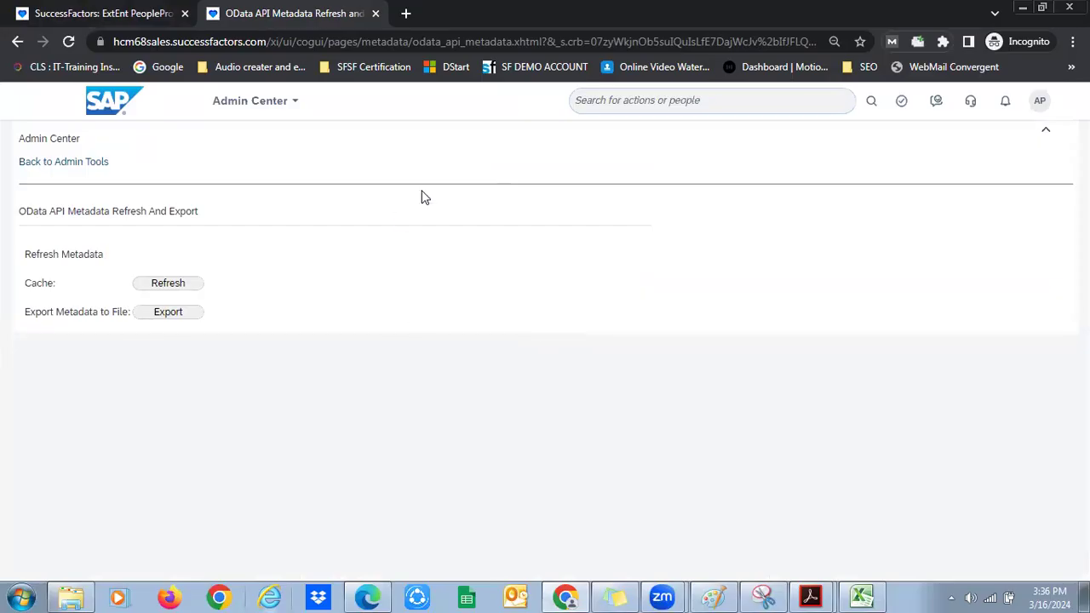
{"action": "double_click", "coordinate": [43, 283]}
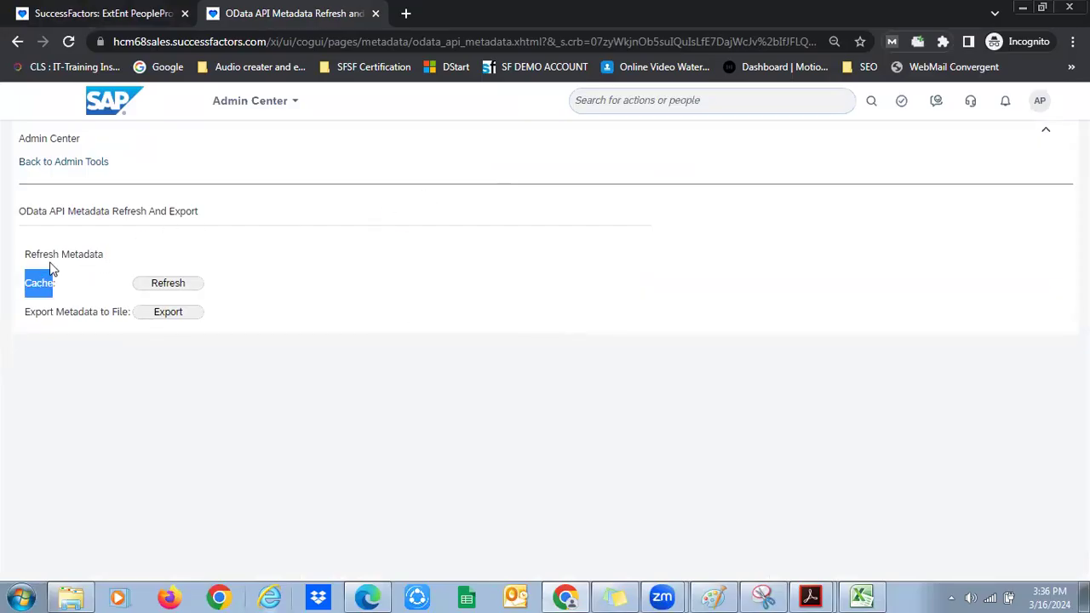
{"action": "left_click_drag", "start_coordinate": [49, 210], "coordinate": [175, 229]}
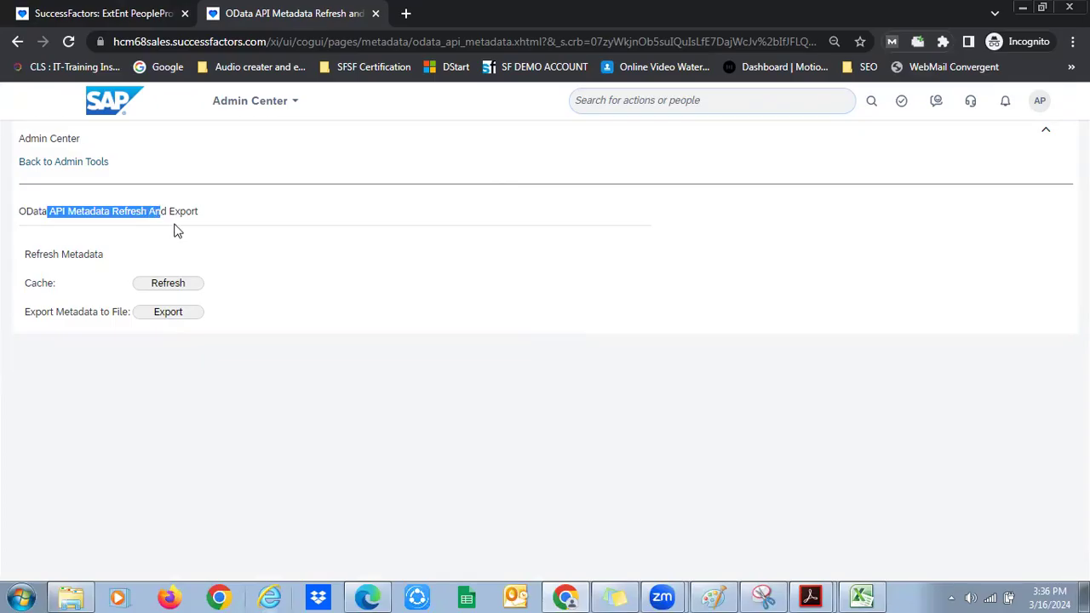
{"action": "left_click", "coordinate": [168, 283]}
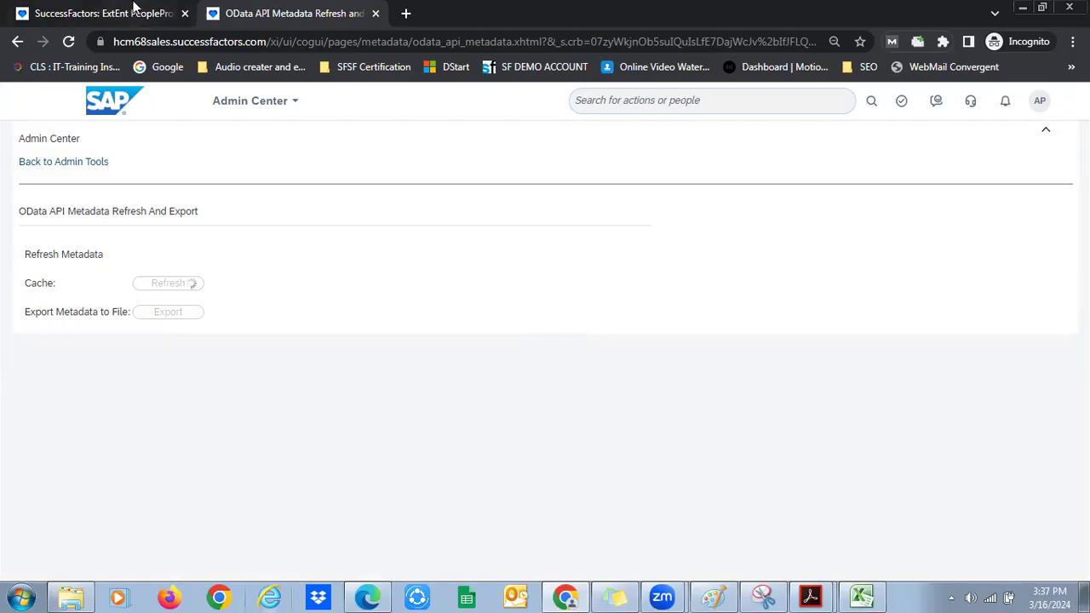
Check the Division value on the new hire form, then return to the refresh page
{"action": "left_click", "coordinate": [134, 10]}
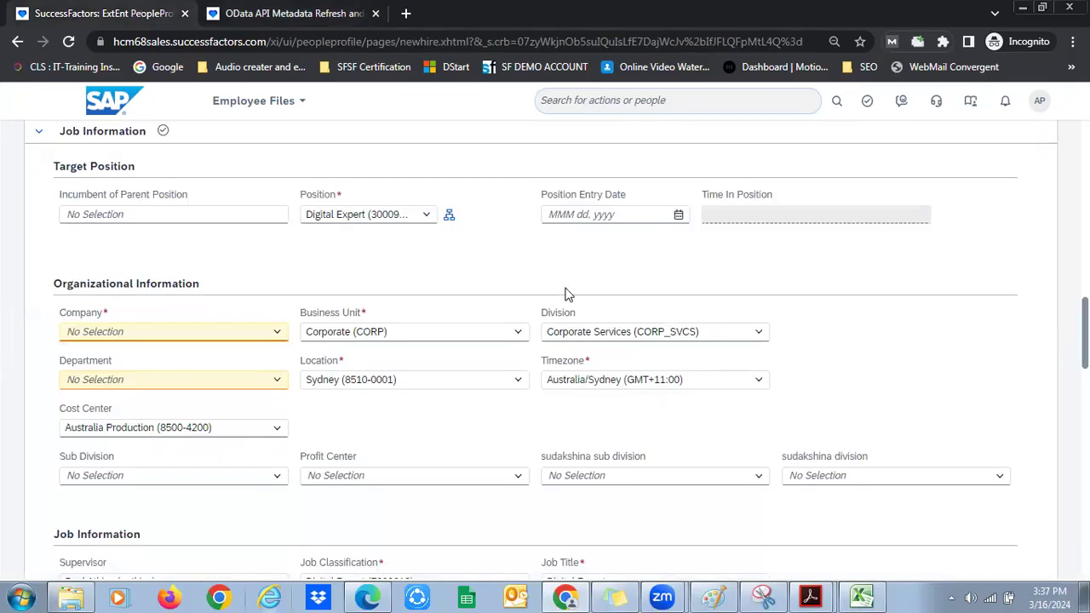
{"action": "left_click", "coordinate": [673, 332]}
{"action": "key", "text": "ctrl+c"}
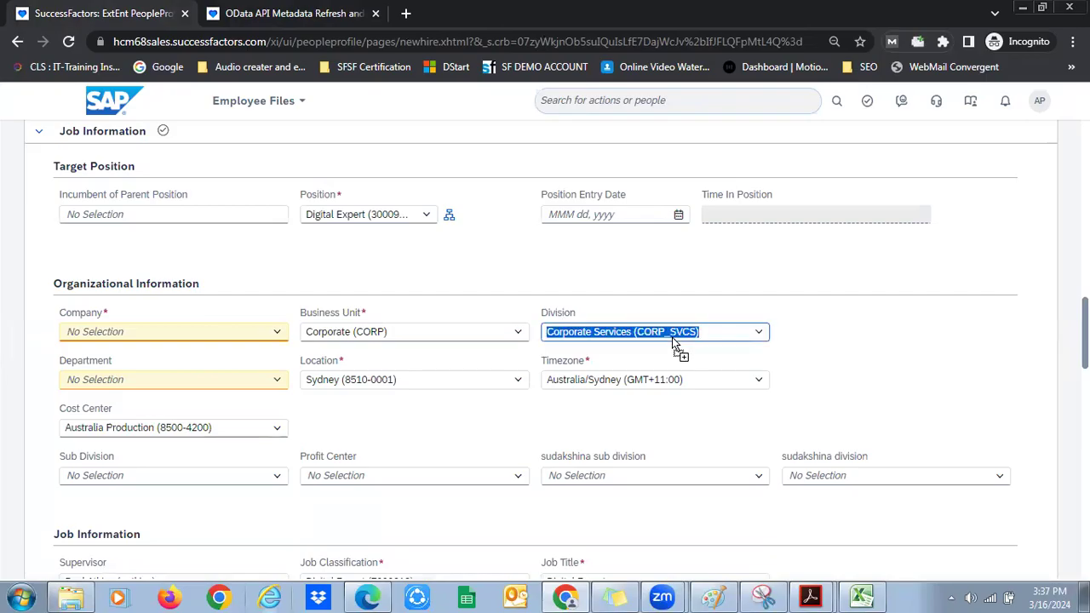
{"action": "left_click", "coordinate": [327, 11]}
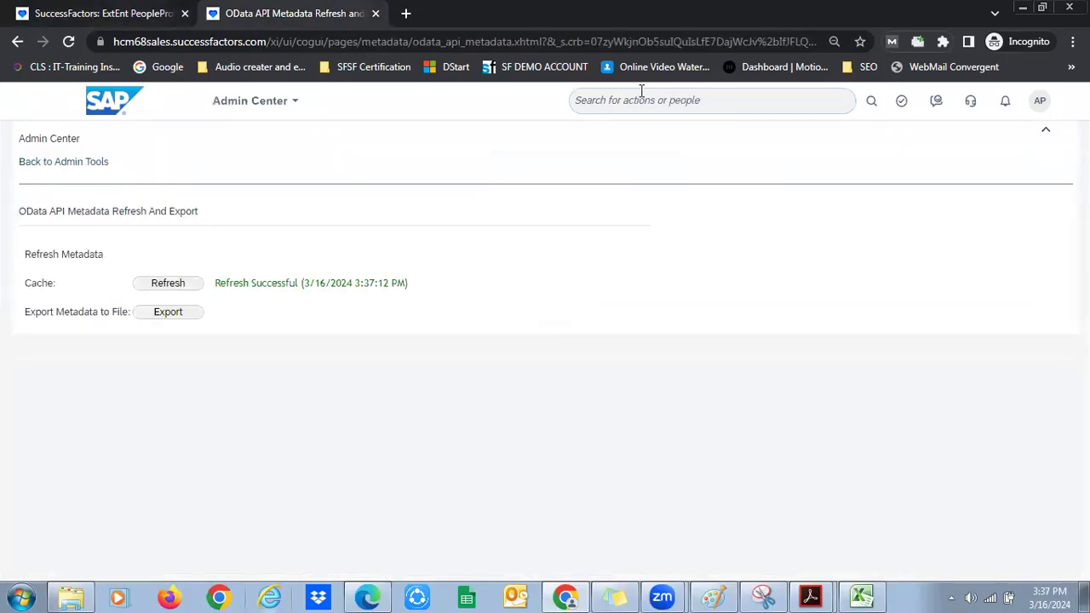
In Manage Data, open the Division record CORP_SVCS
{"action": "left_click", "coordinate": [641, 92]}
{"action": "type", "text": "manage data"}
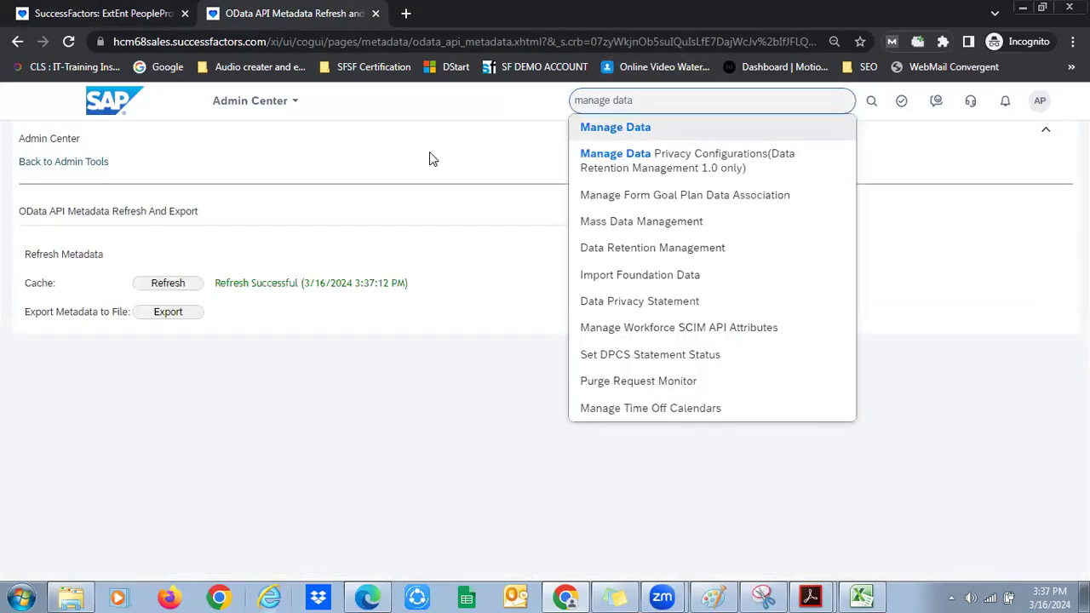
{"action": "key", "text": "Return"}
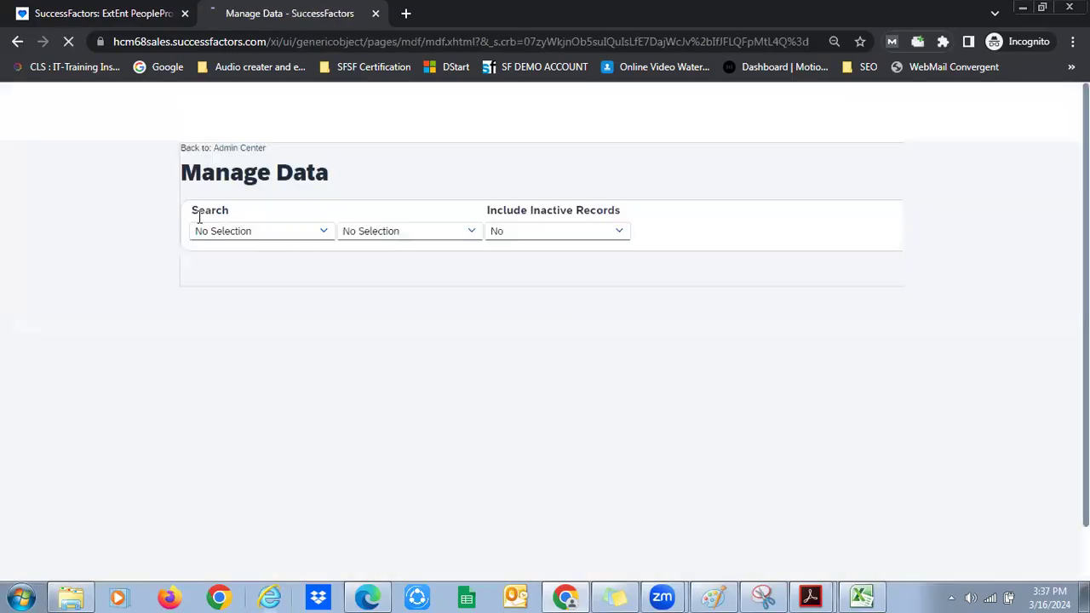
{"action": "type", "text": "division"}
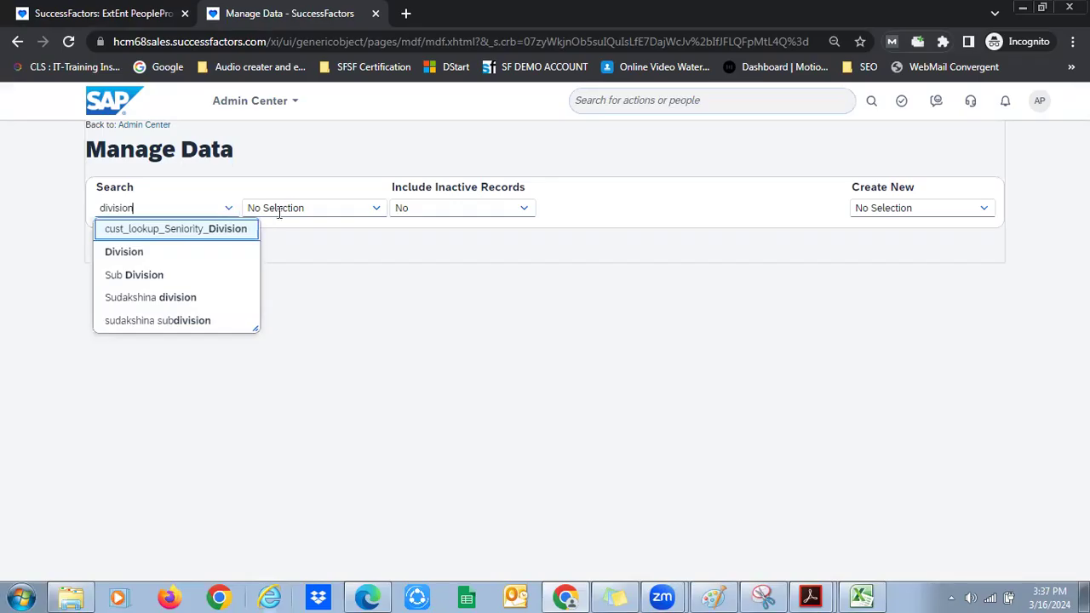
{"action": "left_click", "coordinate": [283, 208]}
{"action": "key", "text": "ctrl+v"}
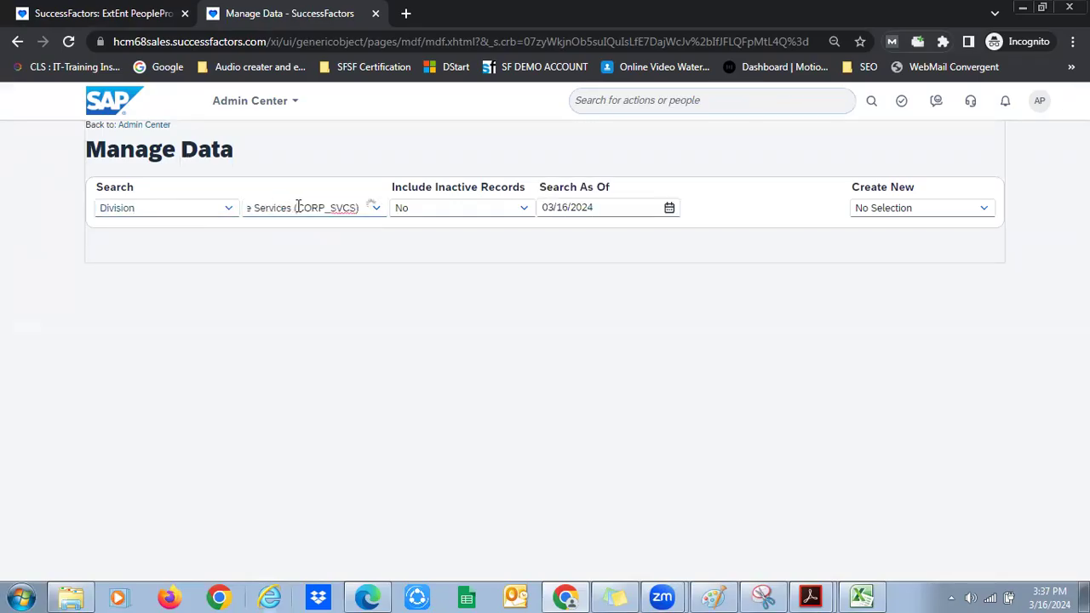
{"action": "left_click_drag", "start_coordinate": [298, 209], "coordinate": [219, 217]}
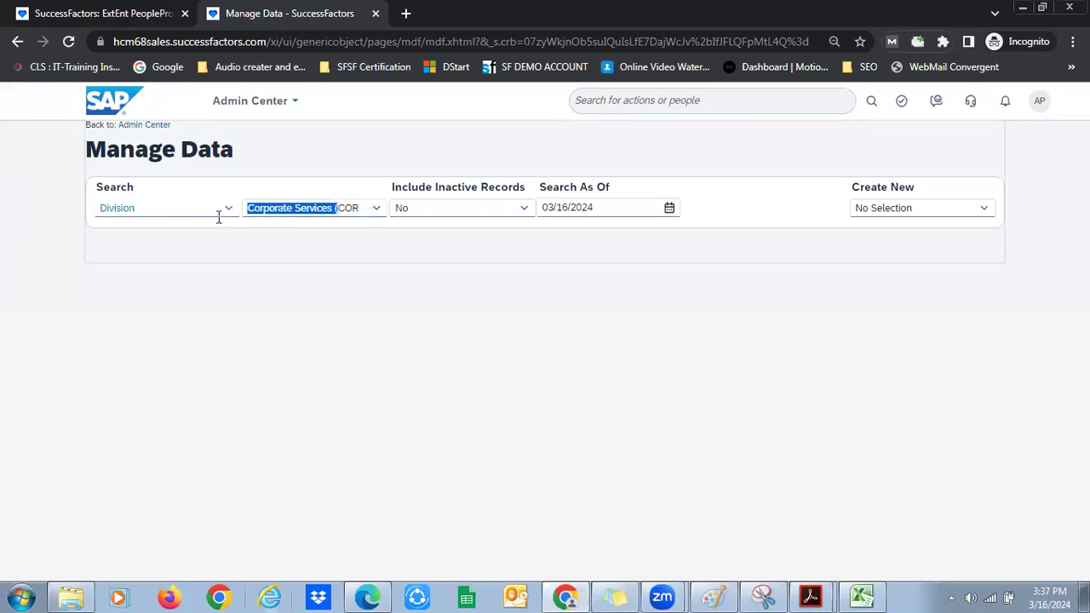
{"action": "key", "text": "BackSpace"}
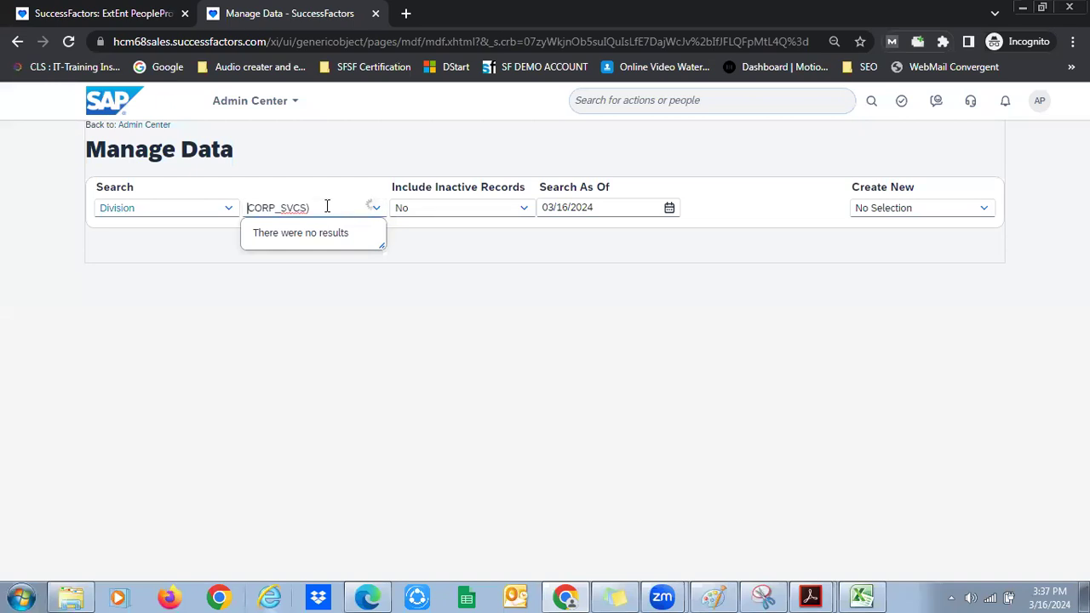
{"action": "key", "text": "BackSpace"}
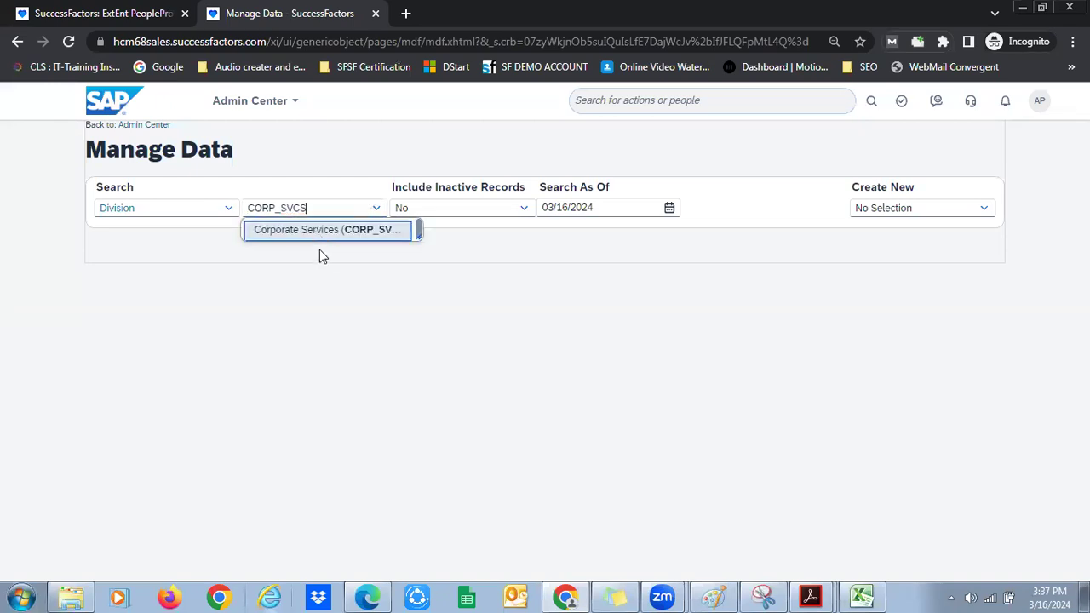
{"action": "key", "text": "Return"}
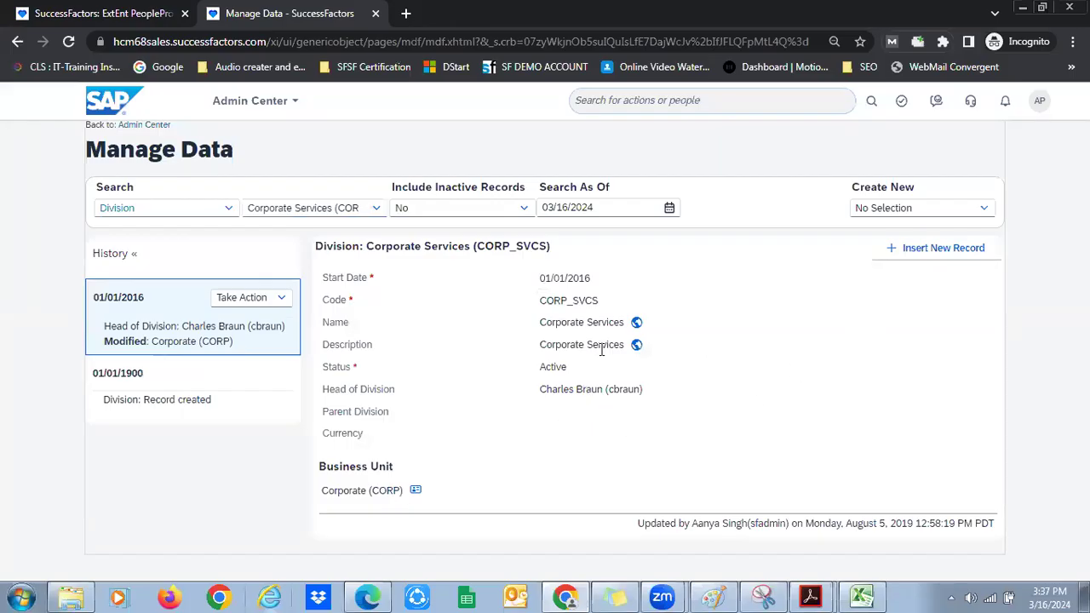
Permanently delete its 01/01/2016 entry and go back to the new hire form
{"action": "left_click", "coordinate": [256, 297]}
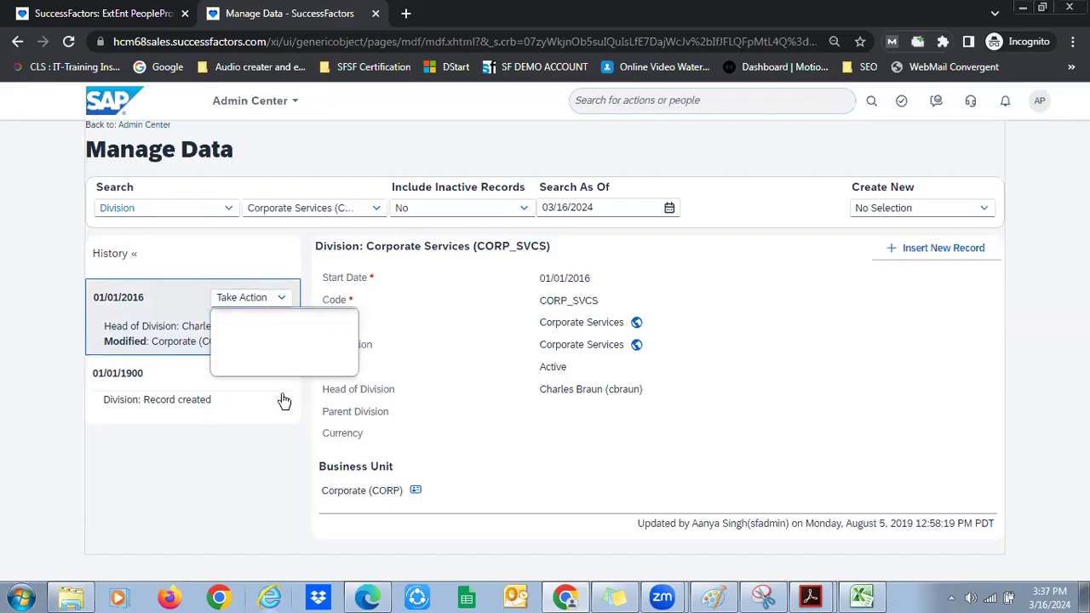
{"action": "key", "text": "Up"}
{"action": "key", "text": "Up"}
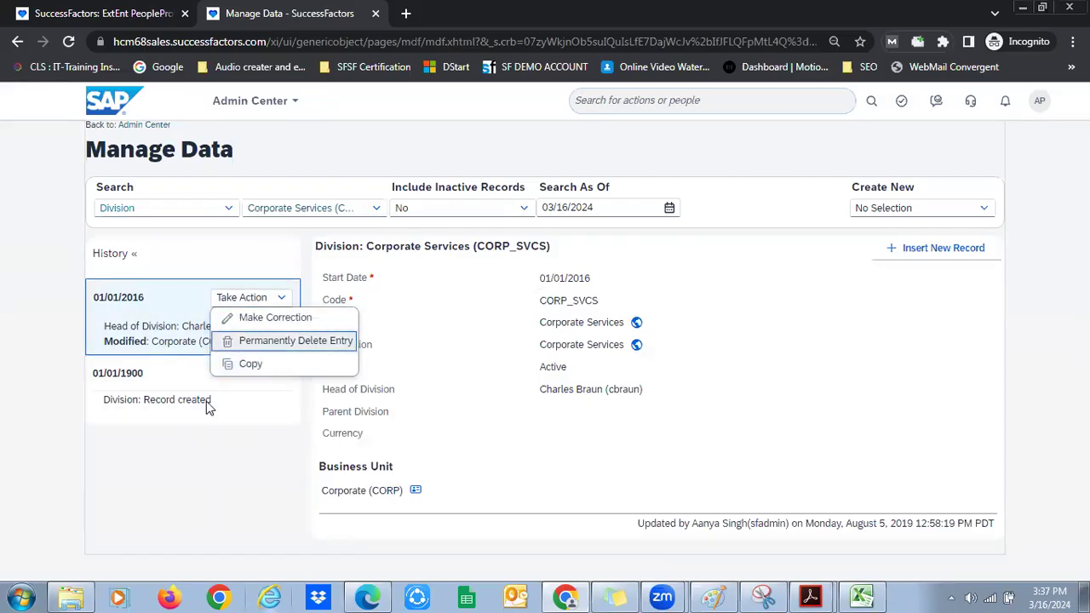
{"action": "key", "text": "Return"}
{"action": "key", "text": "Return"}
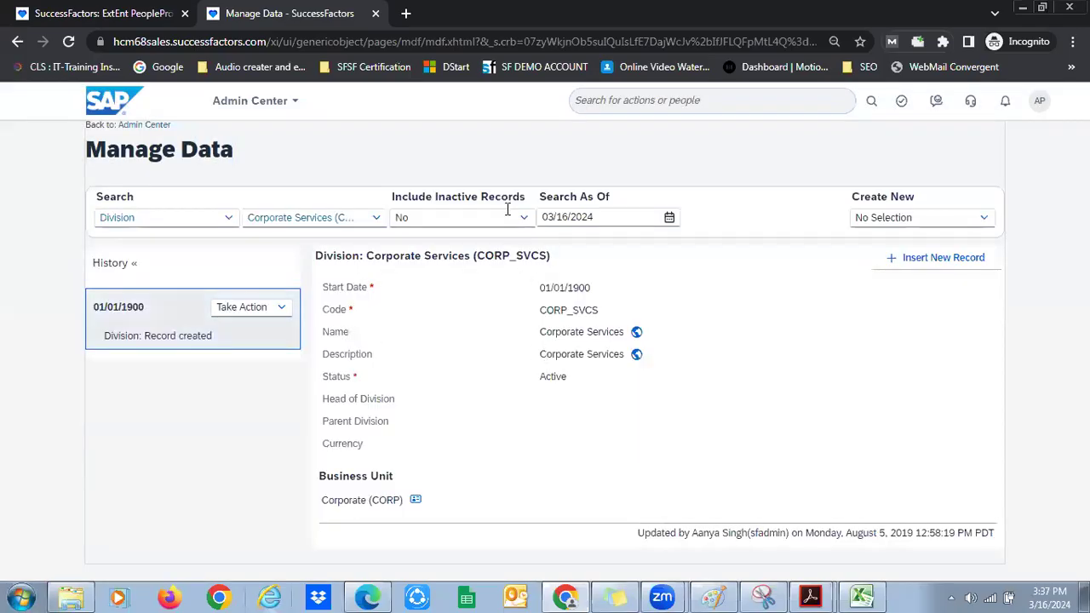
{"action": "key", "text": "ctrl+shift+Tab"}
{"action": "left_click", "coordinate": [283, 337]}
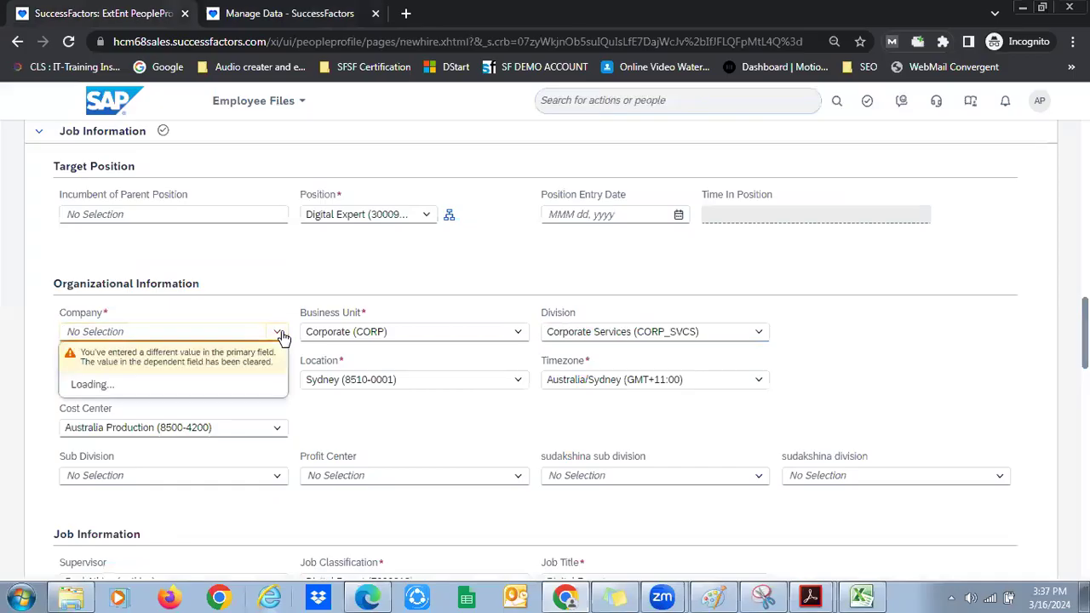
{"action": "left_click", "coordinate": [517, 337]}
{"action": "left_click", "coordinate": [420, 469]}
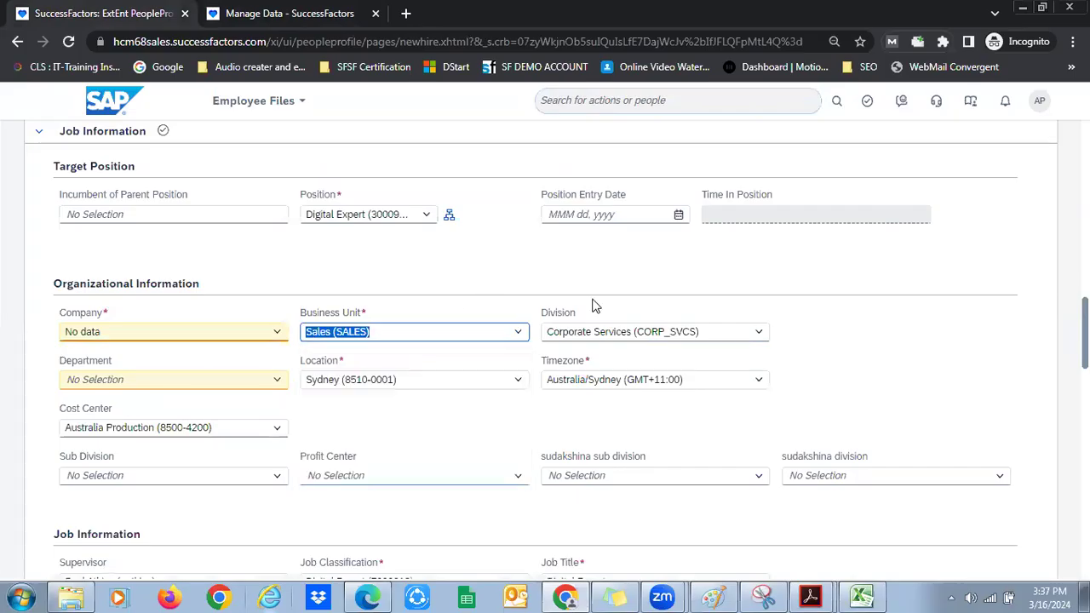
{"action": "left_click", "coordinate": [764, 330]}
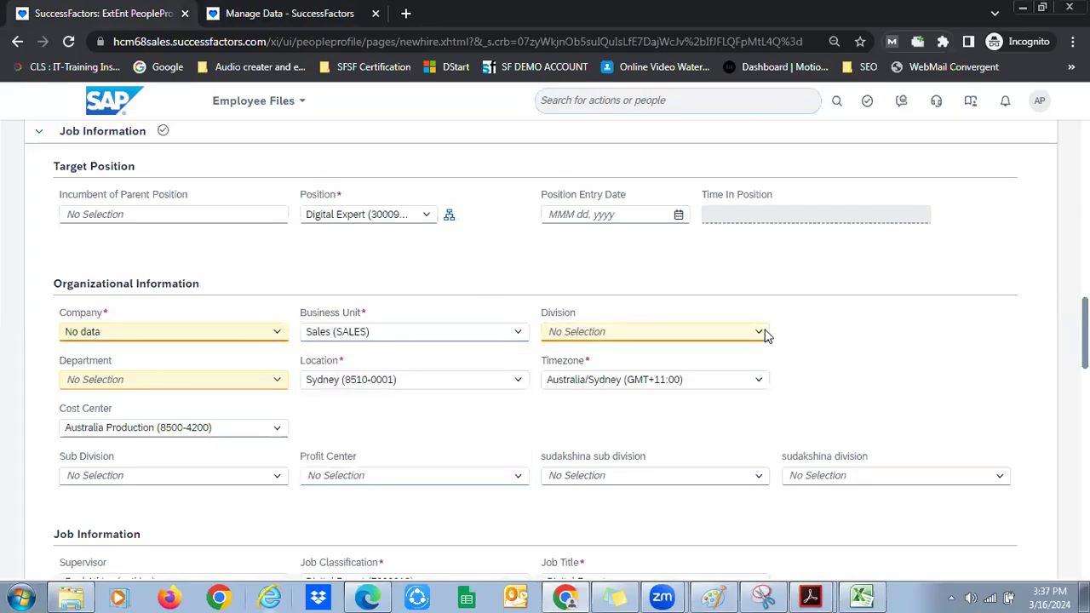
{"action": "left_click", "coordinate": [277, 333]}
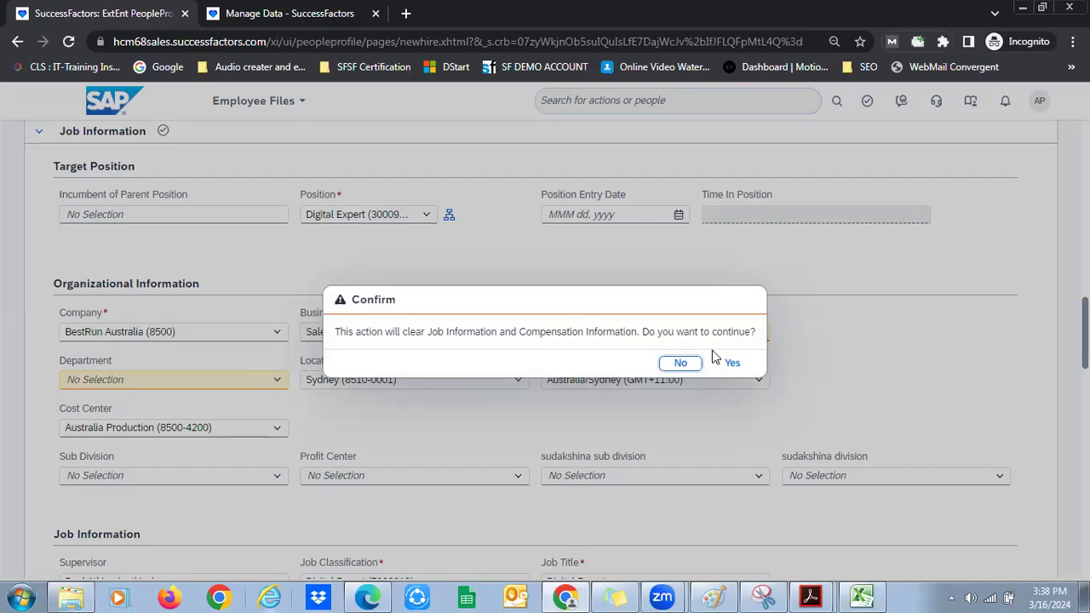
{"action": "key", "text": "Escape"}
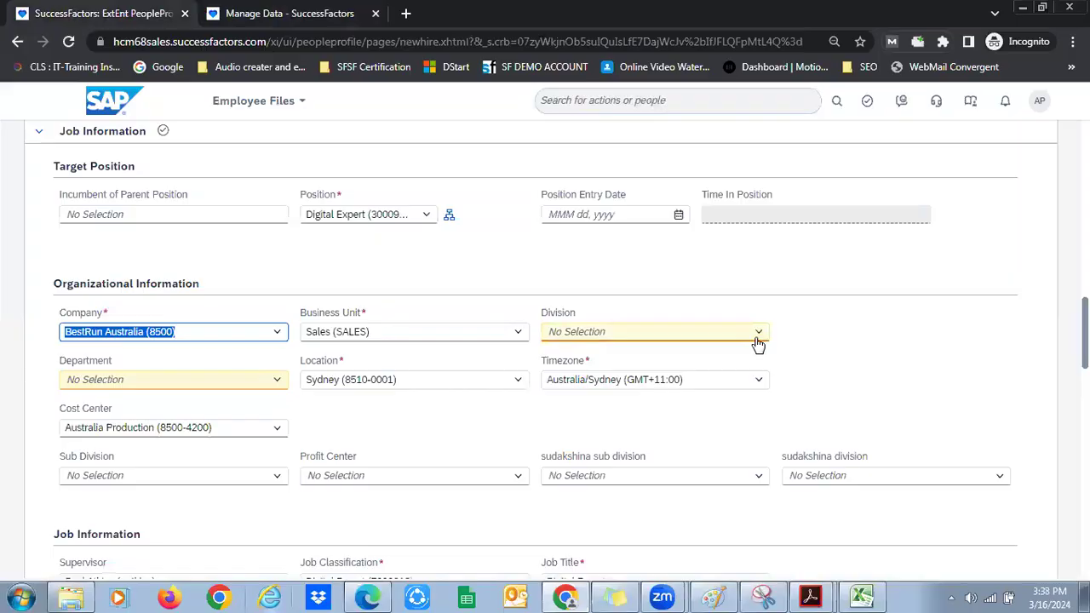
{"action": "left_click", "coordinate": [758, 333]}
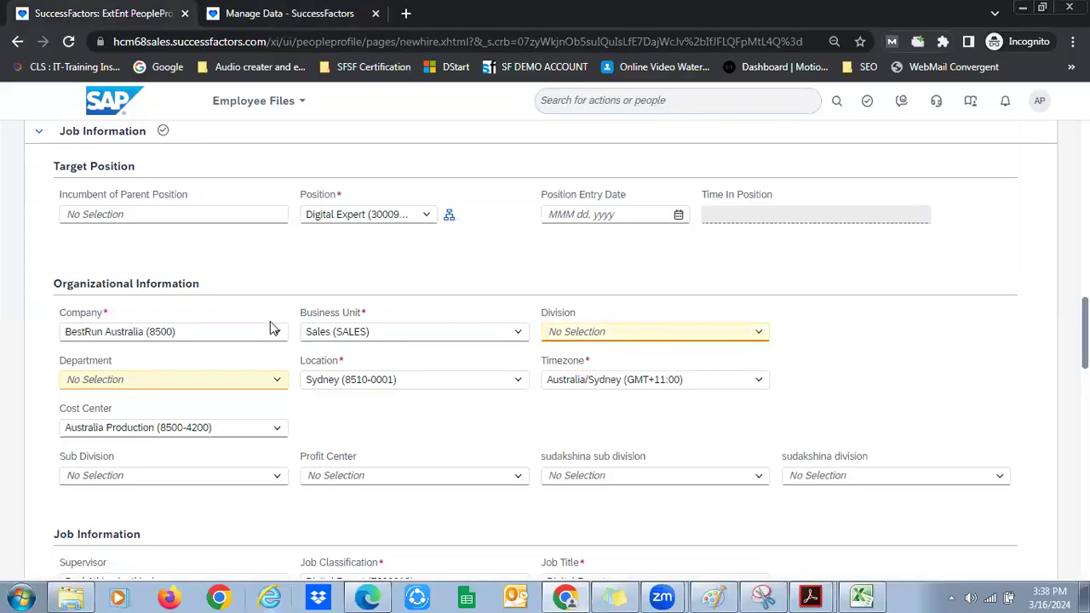
{"action": "left_click", "coordinate": [115, 331]}
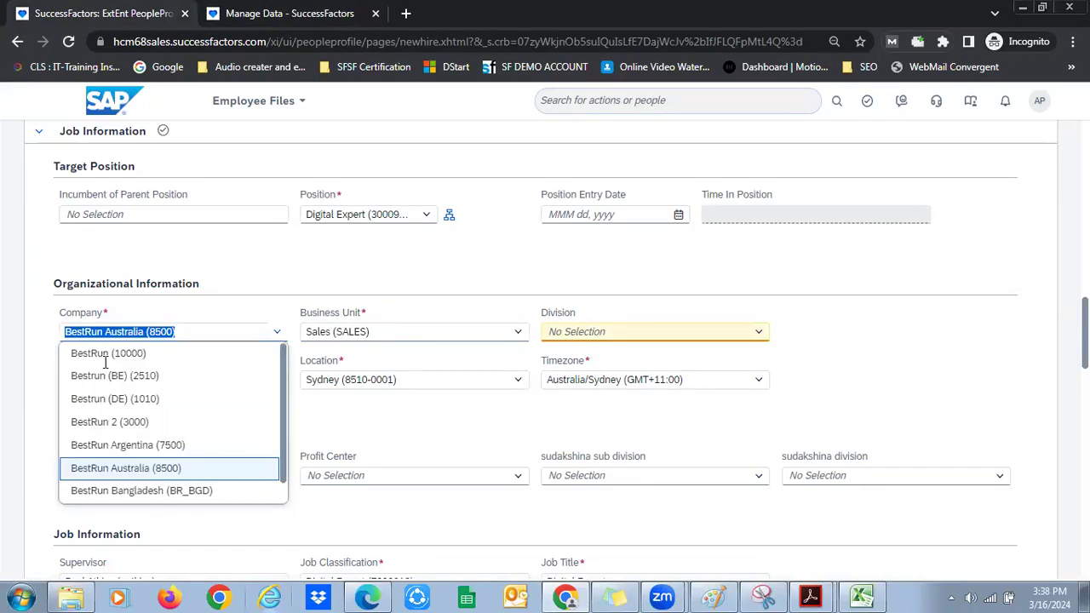
{"action": "key", "text": "Escape"}
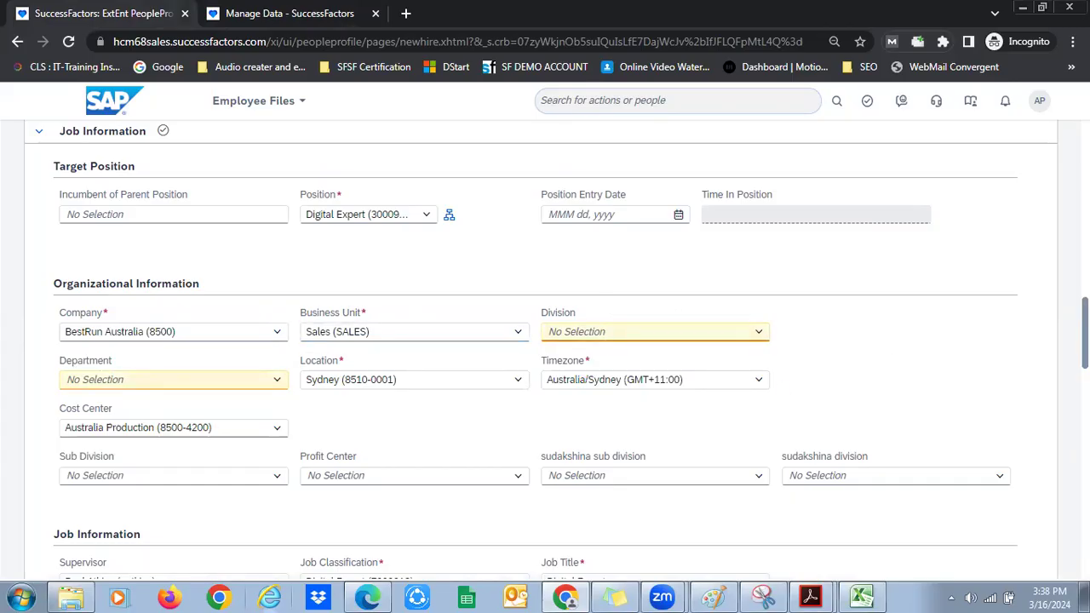
Set First Date Worked to Mar 16, 2024 in Employment Details
{"action": "scroll", "coordinate": [545, 341], "scroll_direction": "down", "scroll_amount": 1}
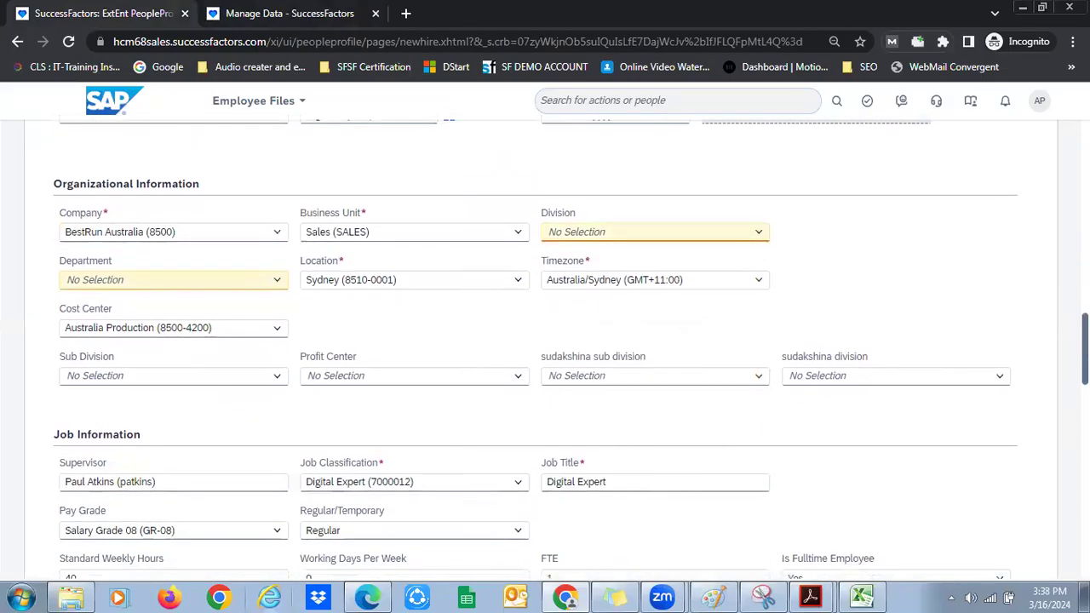
{"action": "scroll", "coordinate": [545, 340], "scroll_direction": "down", "scroll_amount": 1}
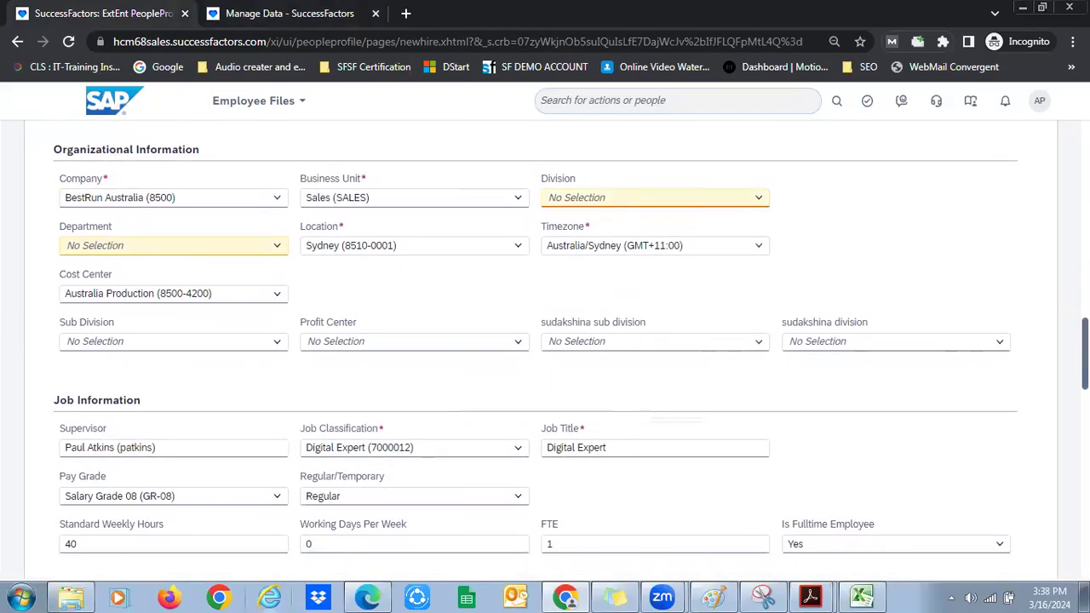
{"action": "scroll", "coordinate": [544, 341], "scroll_direction": "down", "scroll_amount": 2}
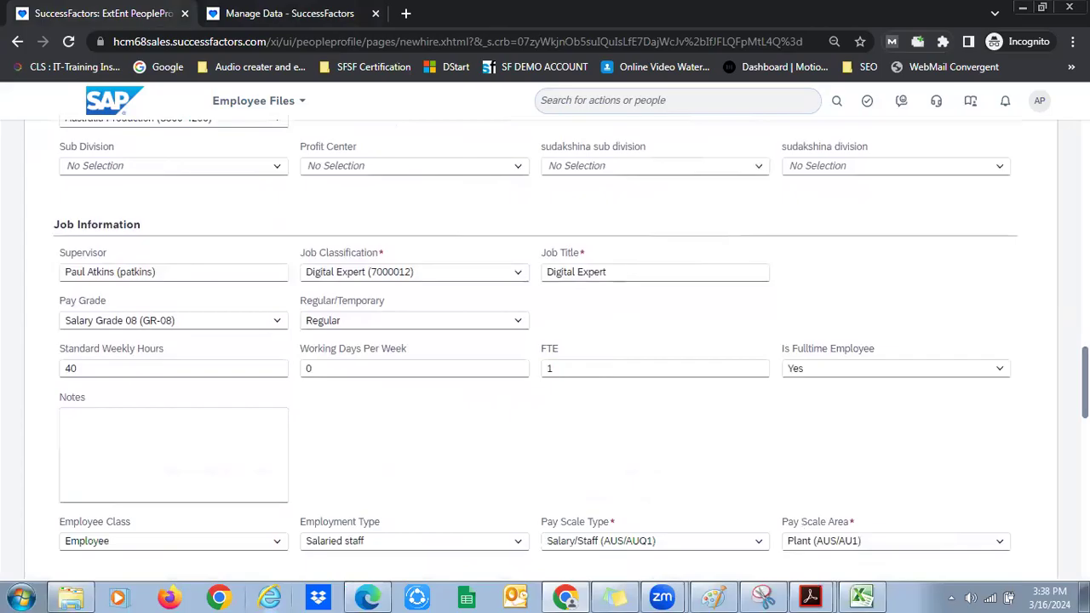
{"action": "scroll", "coordinate": [544, 341], "scroll_direction": "down", "scroll_amount": 5}
{"action": "scroll", "coordinate": [395, 195], "scroll_direction": "down", "scroll_amount": 6}
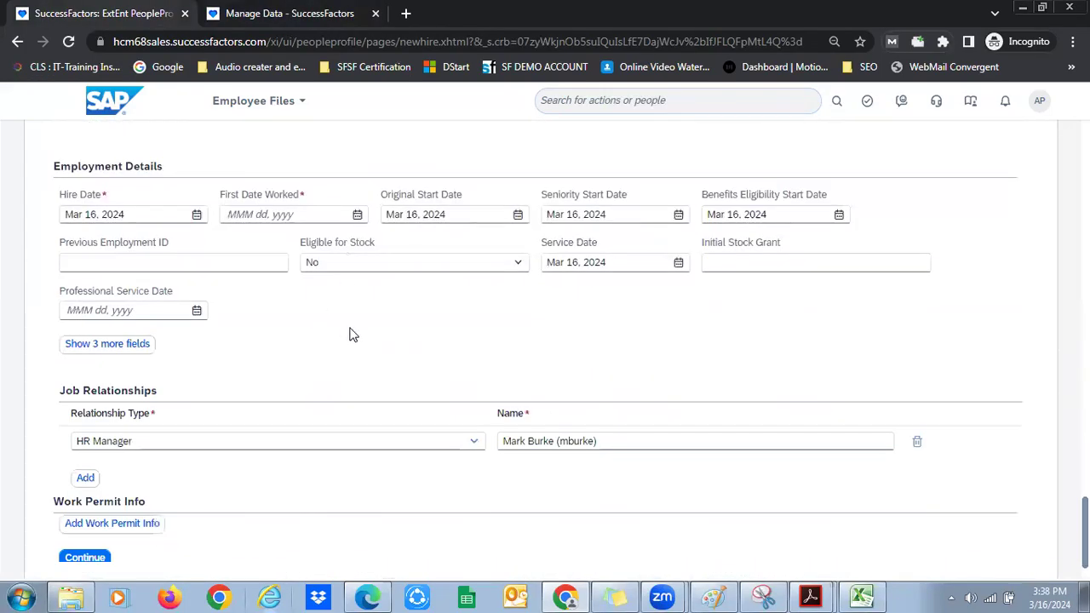
{"action": "left_click", "coordinate": [356, 214]}
{"action": "left_click", "coordinate": [399, 336]}
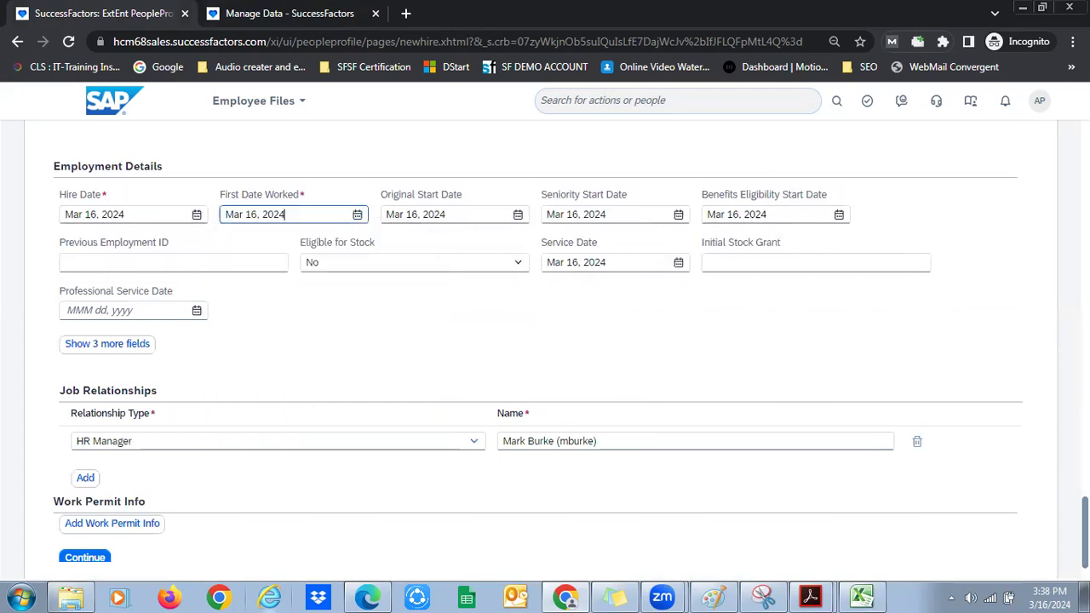
{"action": "scroll", "coordinate": [126, 492], "scroll_direction": "down", "scroll_amount": 1}
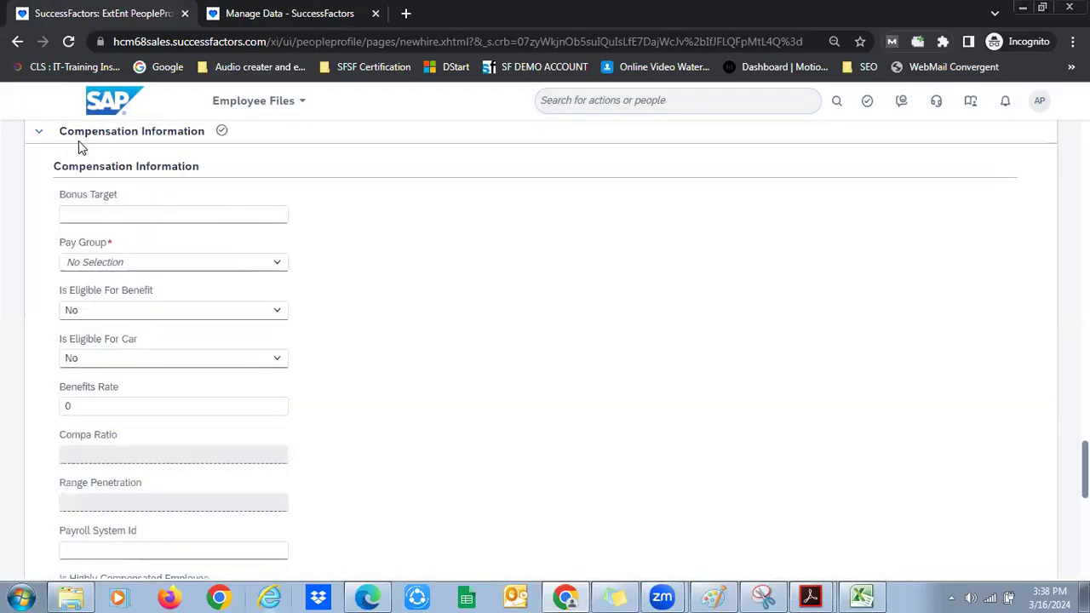
Choose Australia Monthly (QM) as Pay Group and show the 12 hidden compensation fields
{"action": "left_click_drag", "start_coordinate": [68, 133], "coordinate": [184, 146]}
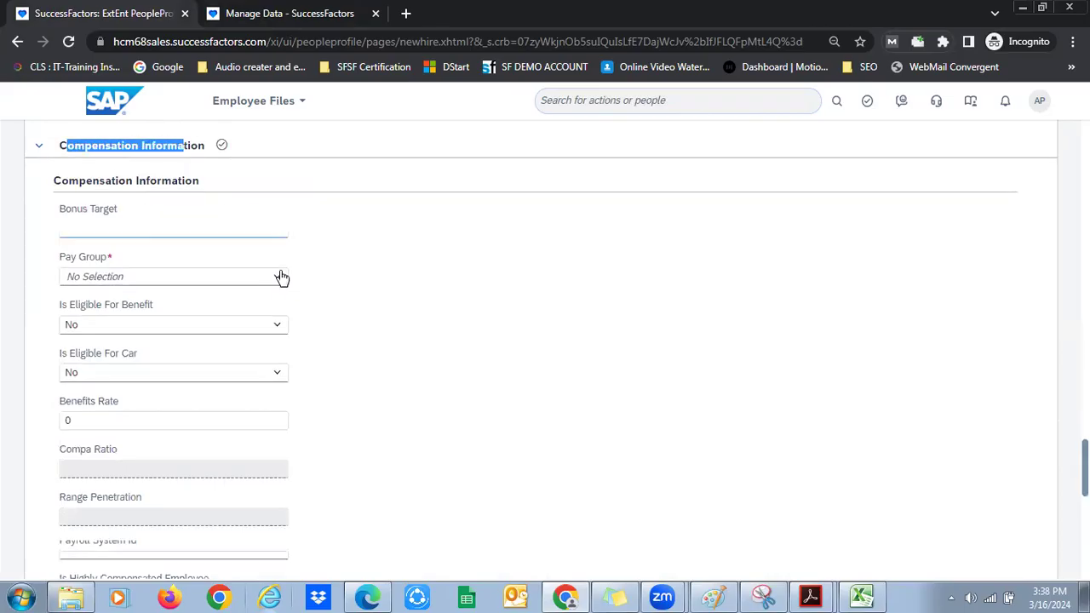
{"action": "left_click", "coordinate": [282, 277]}
{"action": "type", "text": "aus"}
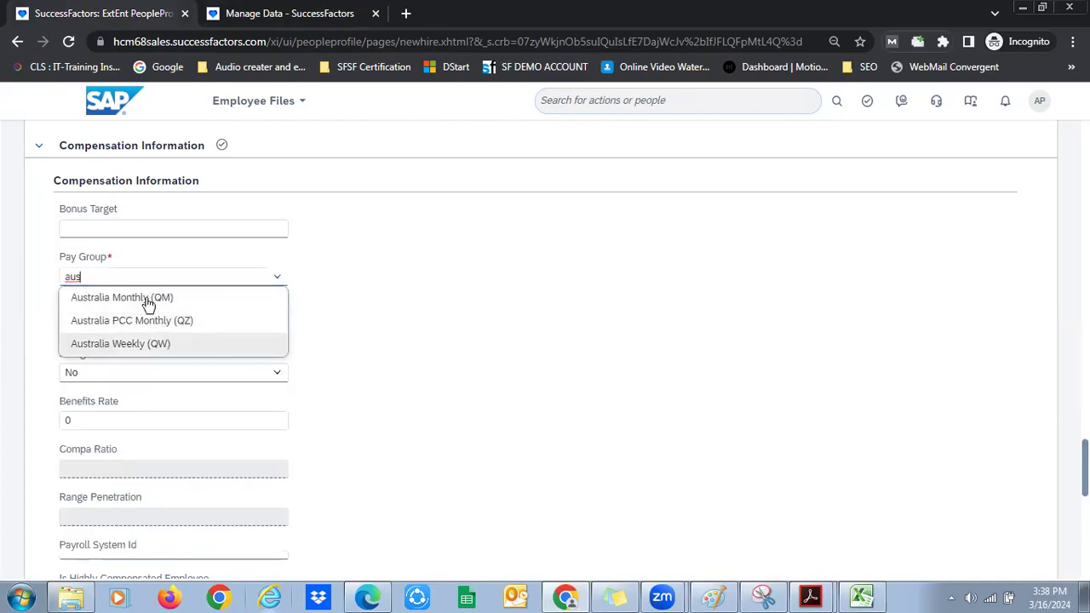
{"action": "left_click", "coordinate": [146, 307]}
{"action": "left_click", "coordinate": [874, 317]}
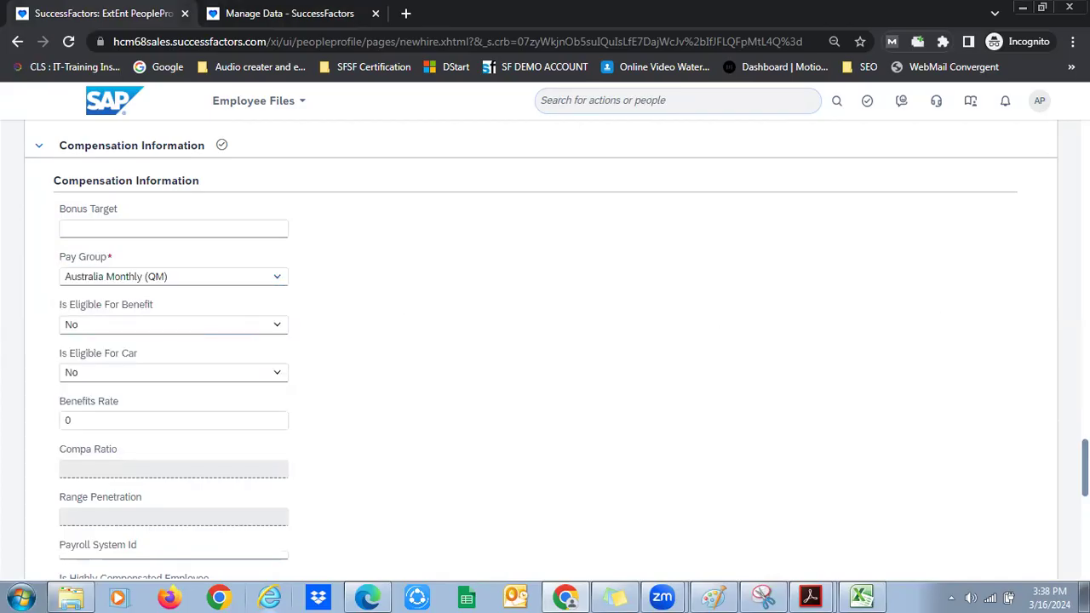
{"action": "scroll", "coordinate": [545, 341], "scroll_direction": "down", "scroll_amount": 3}
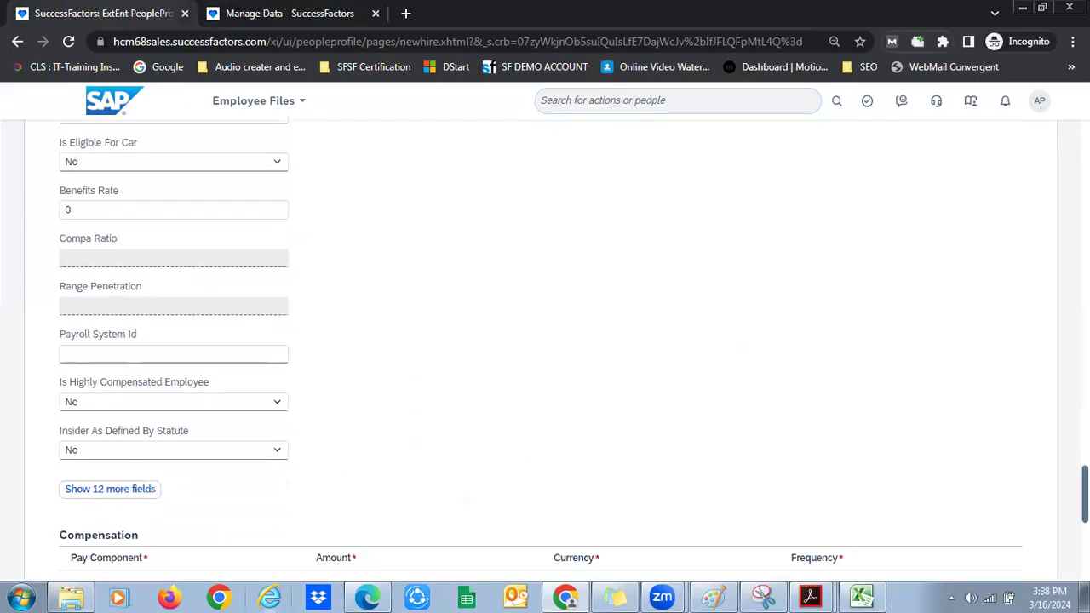
{"action": "scroll", "coordinate": [701, 382], "scroll_direction": "down", "scroll_amount": 3}
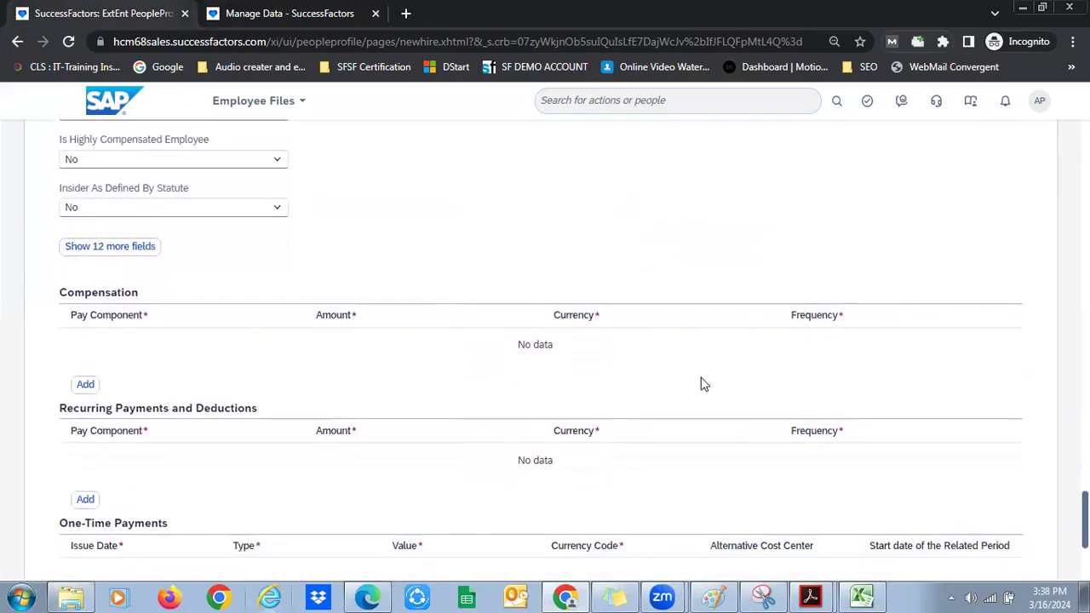
{"action": "left_click", "coordinate": [106, 248]}
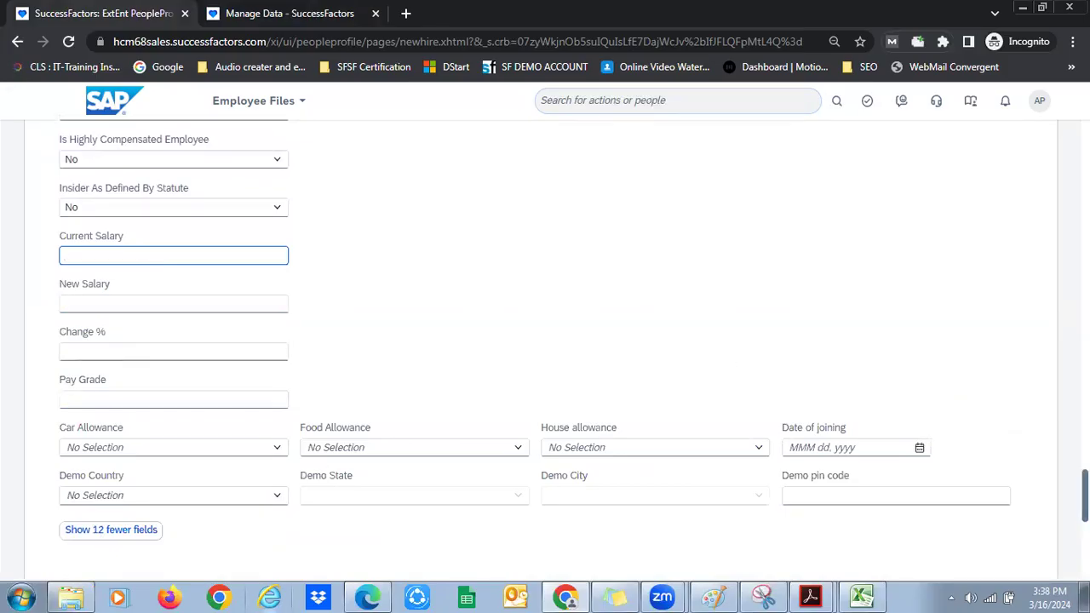
{"action": "scroll", "coordinate": [655, 346], "scroll_direction": "down", "scroll_amount": 6}
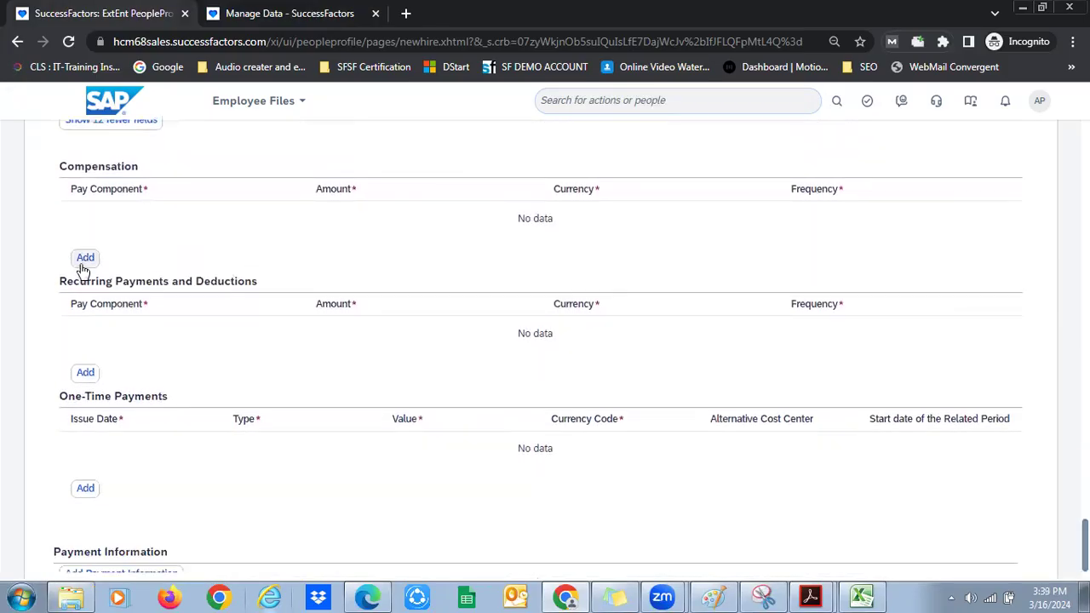
Add a Compensation row: Base Salary Germany, 4,500 AUD, Annual (ANN)
{"action": "left_click", "coordinate": [86, 258]}
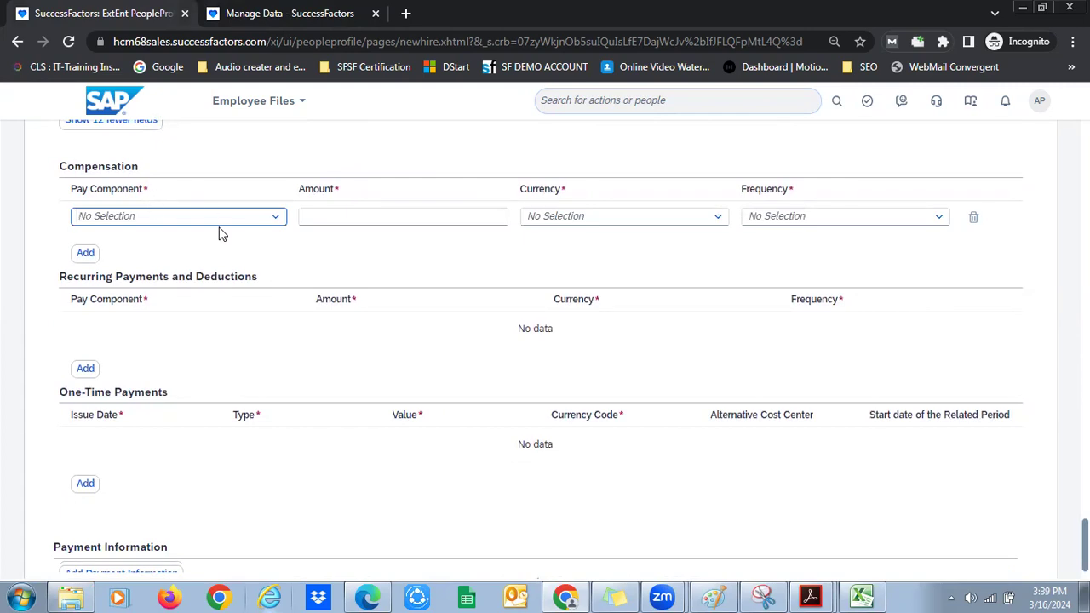
{"action": "type", "text": "base"}
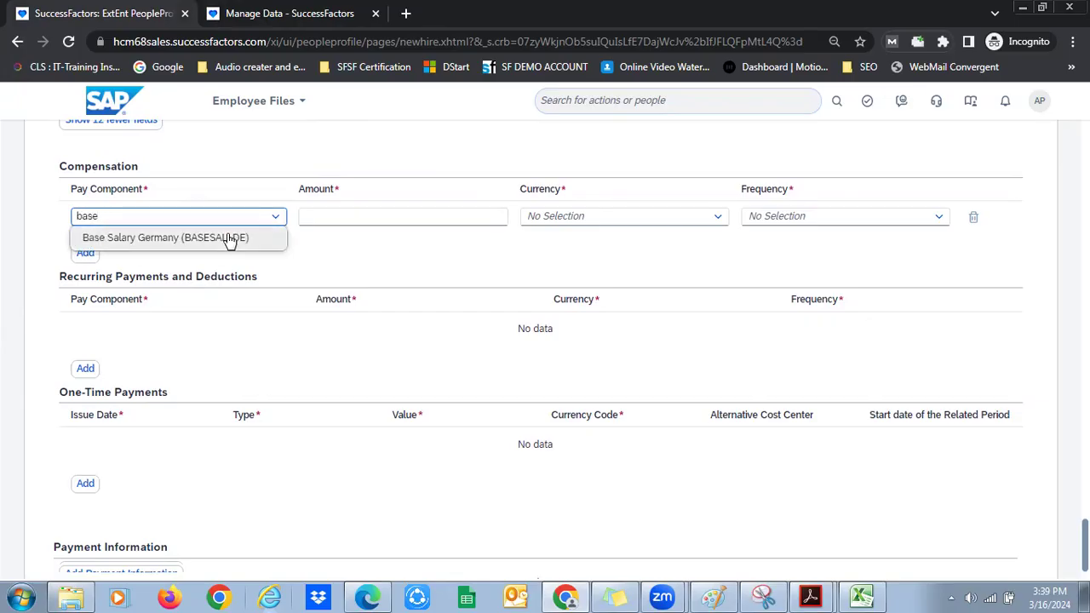
{"action": "left_click", "coordinate": [232, 238]}
{"action": "left_click", "coordinate": [456, 218]}
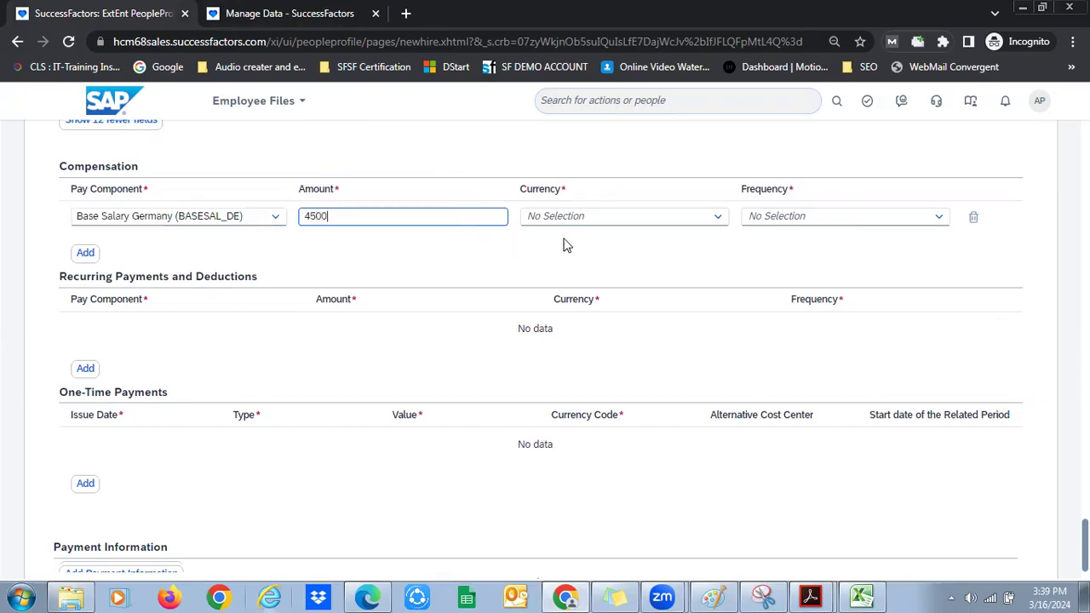
{"action": "left_click", "coordinate": [718, 220]}
{"action": "type", "text": "aud"}
{"action": "left_click", "coordinate": [635, 237]}
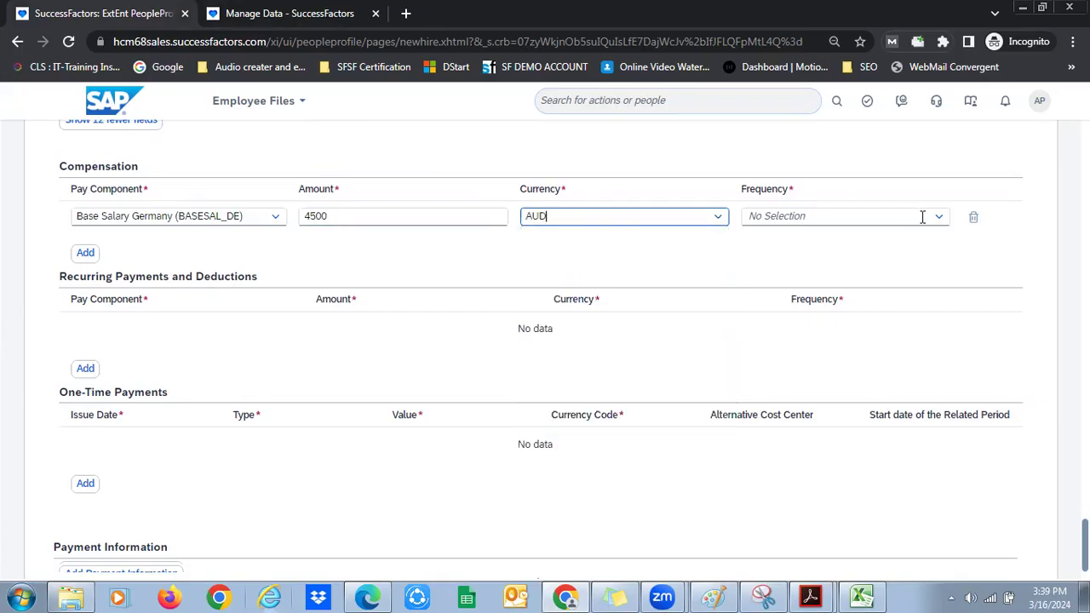
{"action": "left_click", "coordinate": [934, 223]}
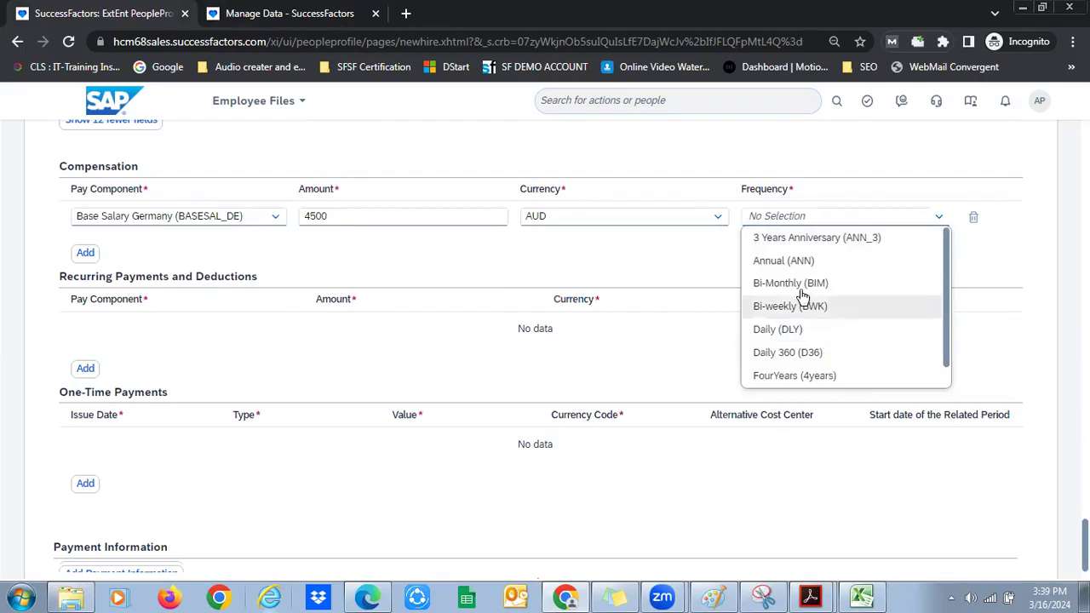
{"action": "left_click", "coordinate": [804, 261]}
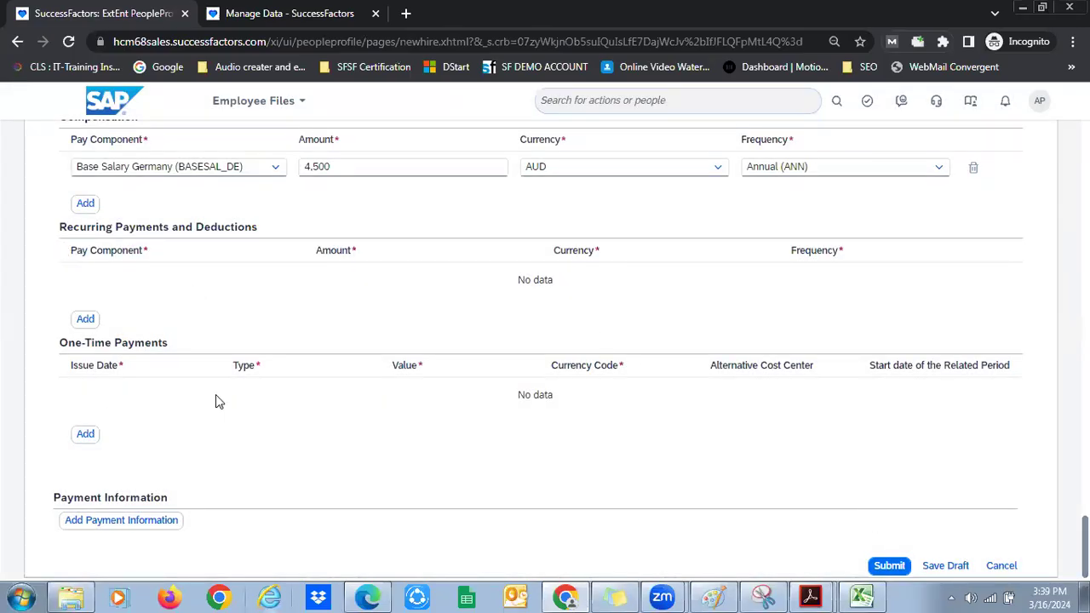
Submit the completed new hire record
{"action": "left_click_drag", "start_coordinate": [66, 342], "coordinate": [158, 344]}
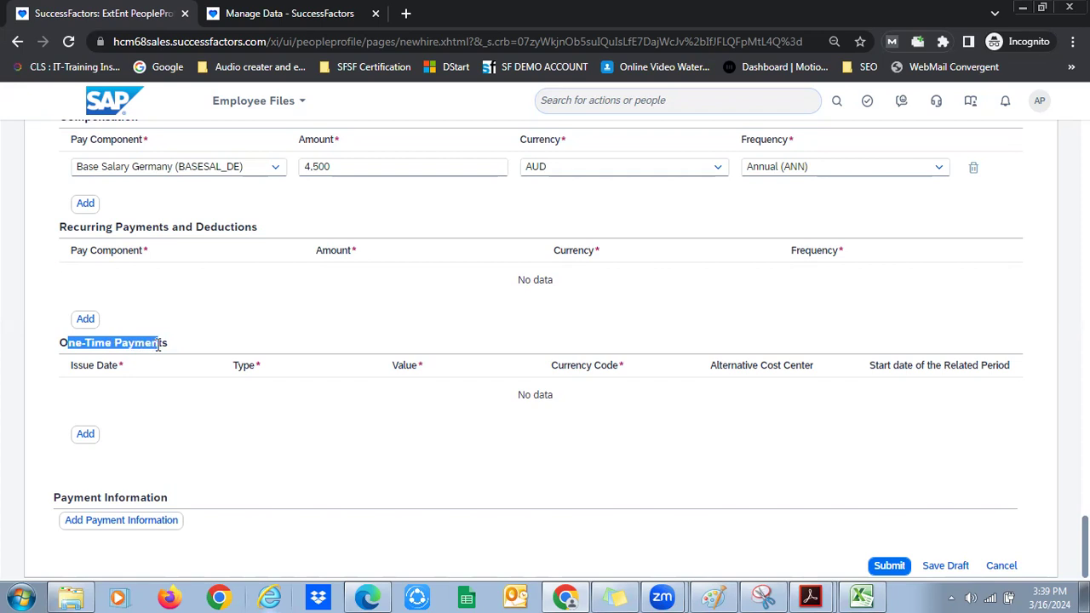
{"action": "left_click", "coordinate": [158, 314]}
{"action": "left_click_drag", "start_coordinate": [80, 226], "coordinate": [146, 273]}
{"action": "left_click", "coordinate": [290, 310]}
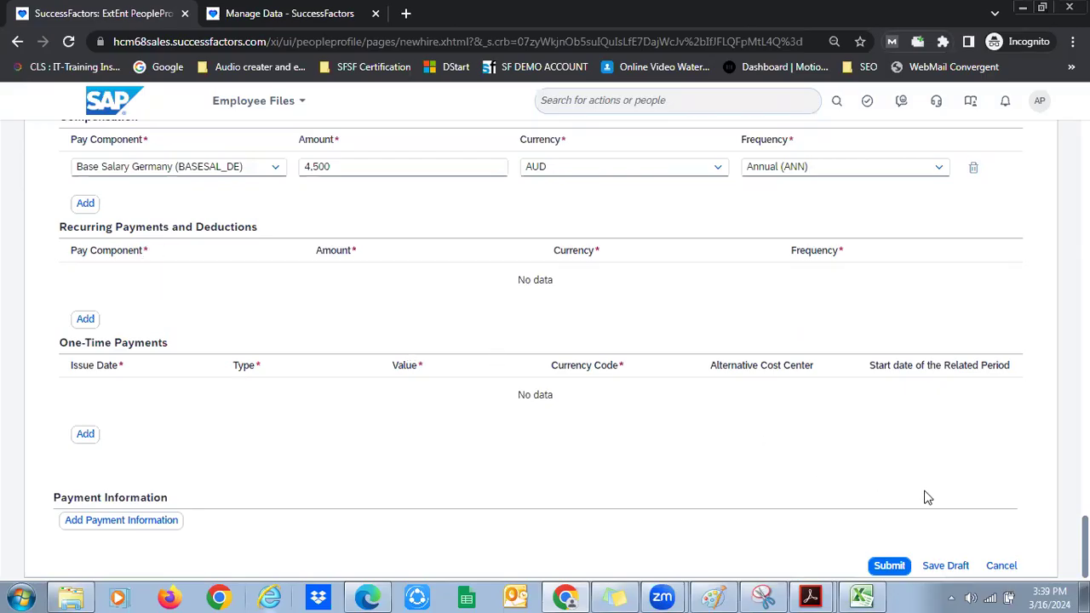
{"action": "left_click", "coordinate": [900, 565]}
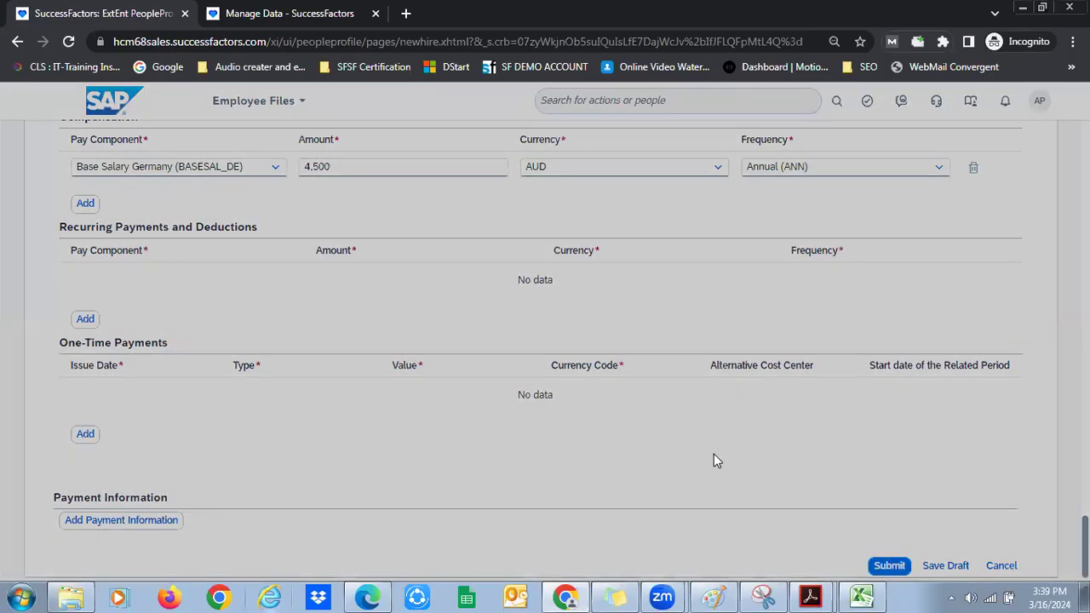
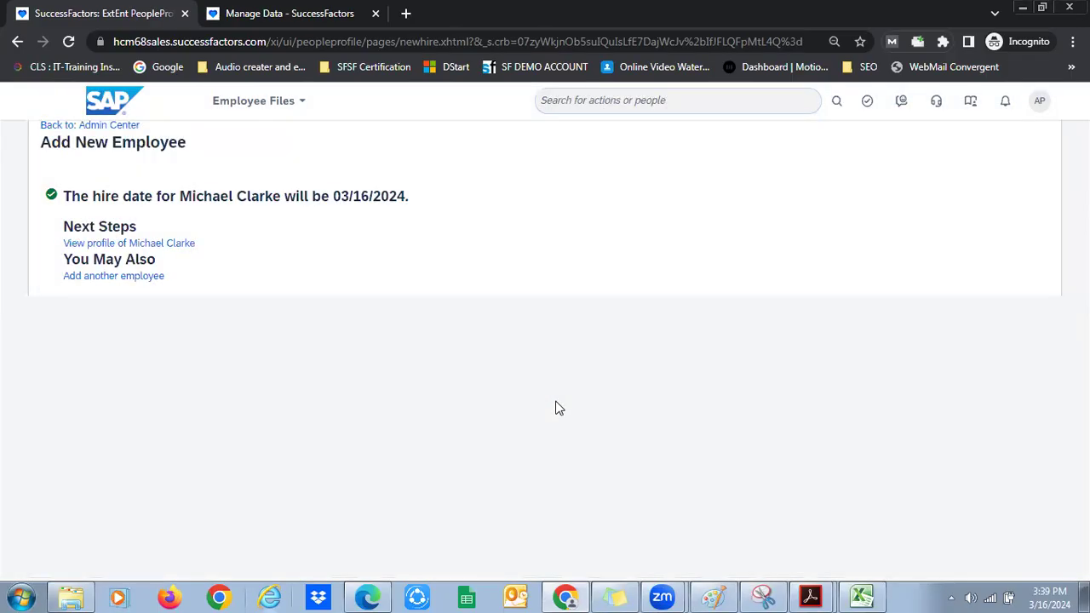
Select the new hire's name in the hire-date confirmation sentence and copy it
{"action": "left_click_drag", "start_coordinate": [90, 196], "coordinate": [420, 204]}
{"action": "left_click", "coordinate": [419, 205]}
{"action": "left_click_drag", "start_coordinate": [181, 197], "coordinate": [274, 198]}
{"action": "key", "text": "ctrl+c"}
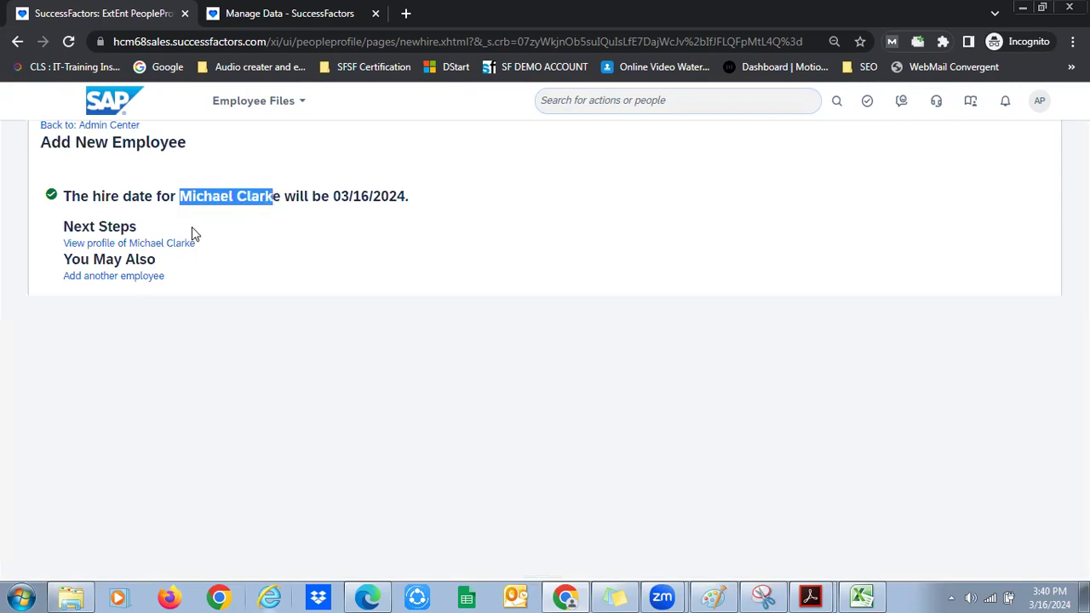
Search the pasted name, choose the new hire, and open their full profile from Spotlight
{"action": "left_click", "coordinate": [593, 100]}
{"action": "key", "text": "ctrl+v"}
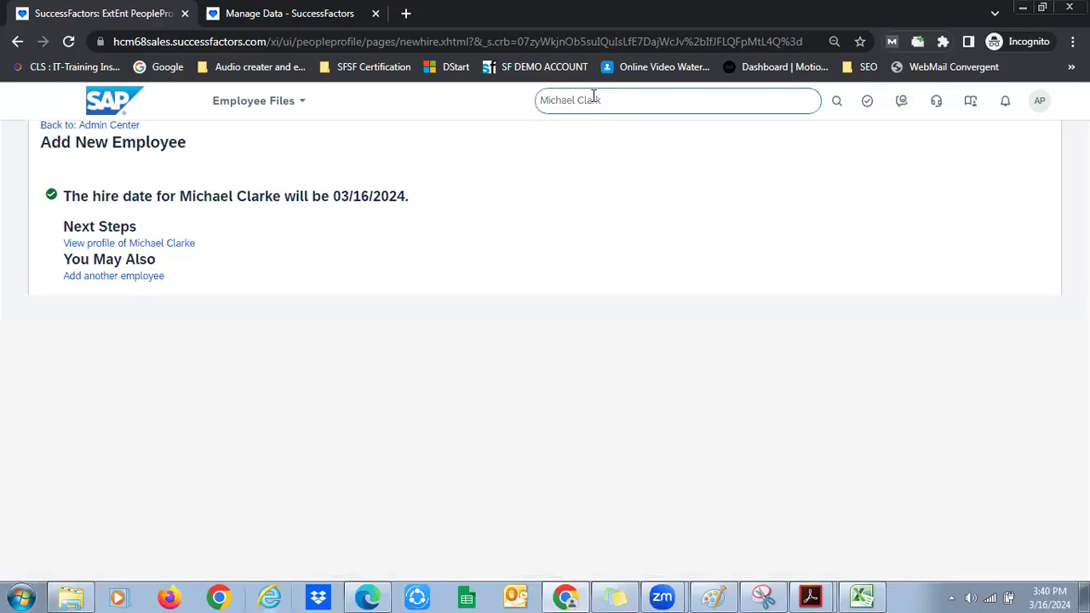
{"action": "left_click", "coordinate": [593, 100]}
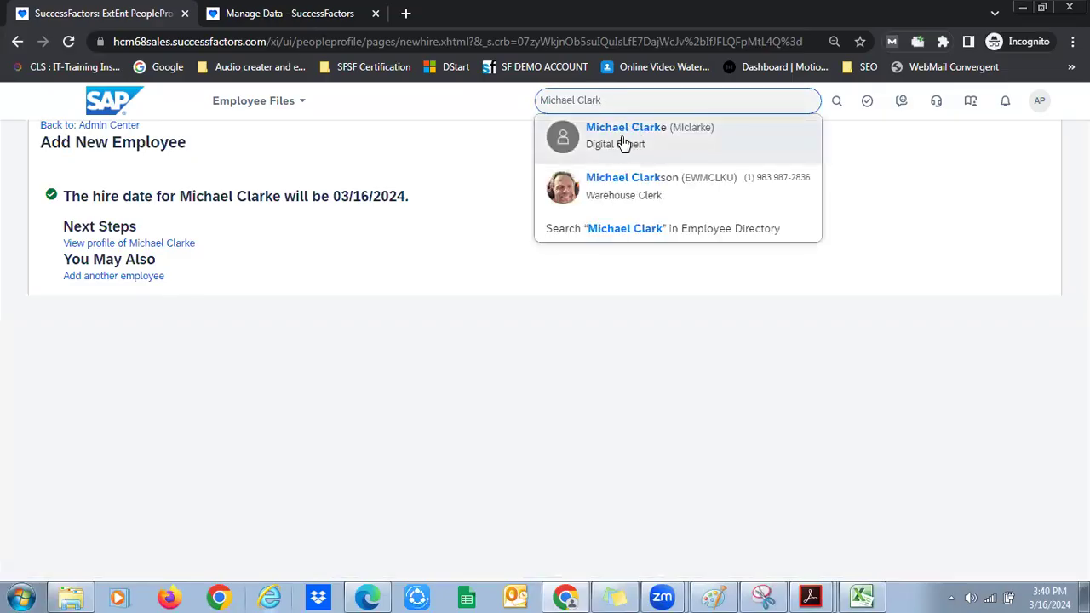
{"action": "left_click", "coordinate": [626, 142]}
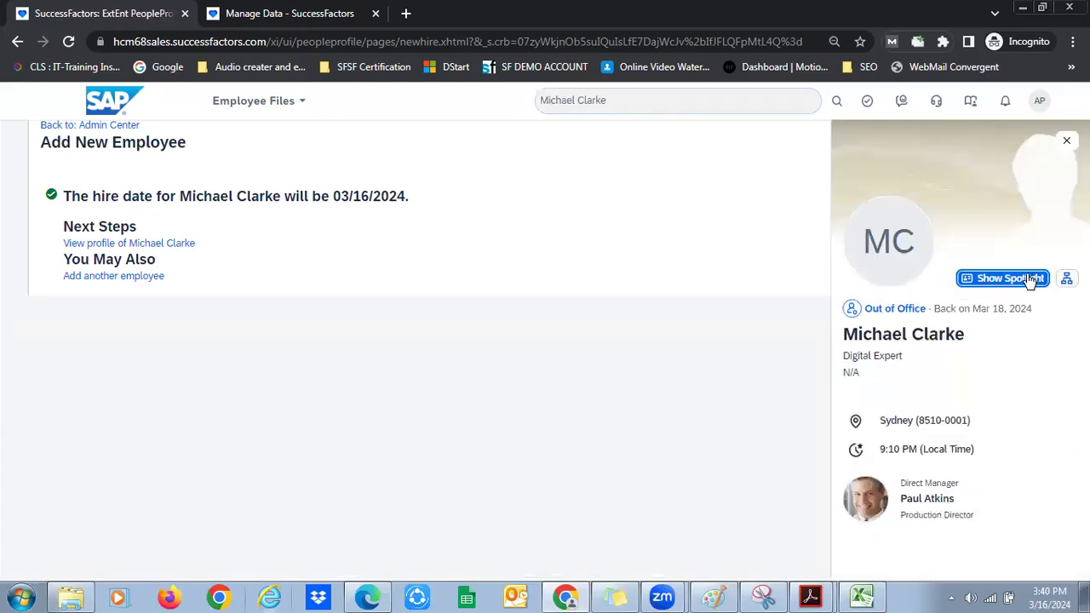
{"action": "left_click", "coordinate": [1017, 278]}
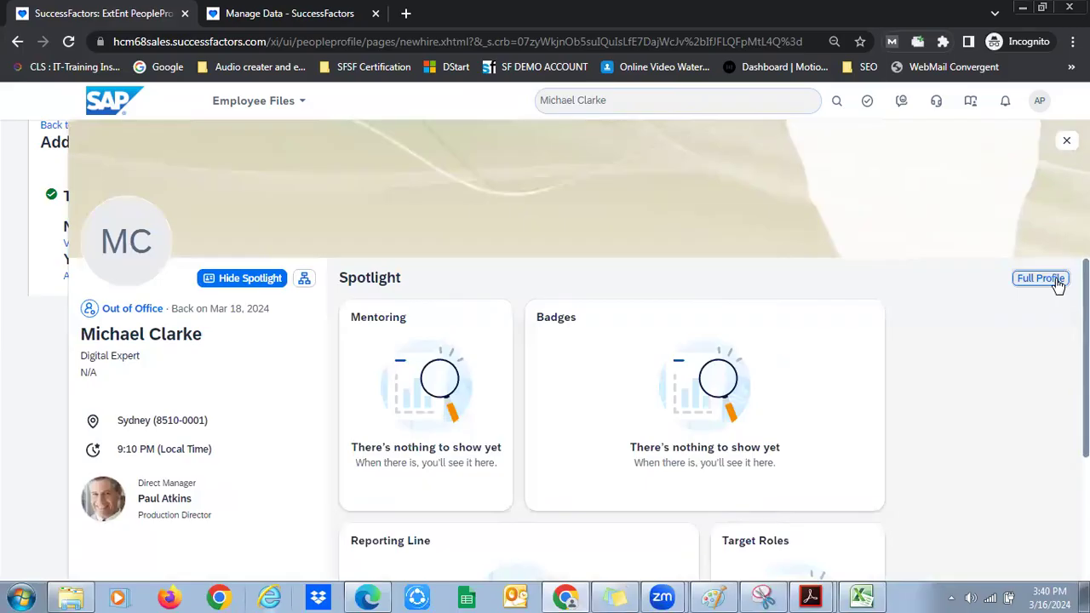
{"action": "left_click", "coordinate": [1041, 279]}
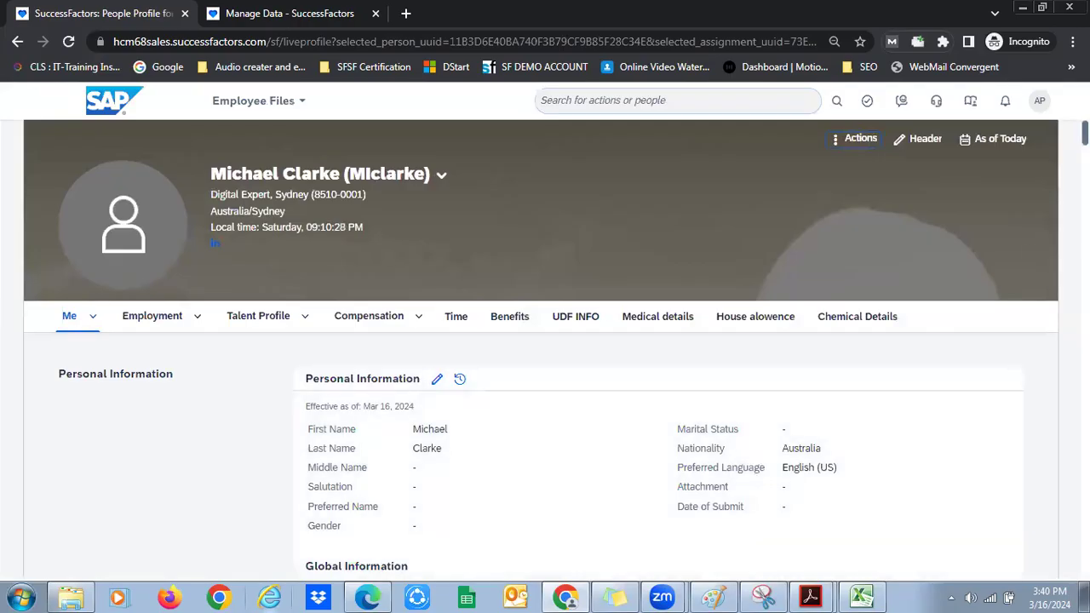
Scroll through Personal, ID, Biographical and Address information to verify the new hire's profile
{"action": "scroll", "coordinate": [545, 340], "scroll_direction": "down", "scroll_amount": 6}
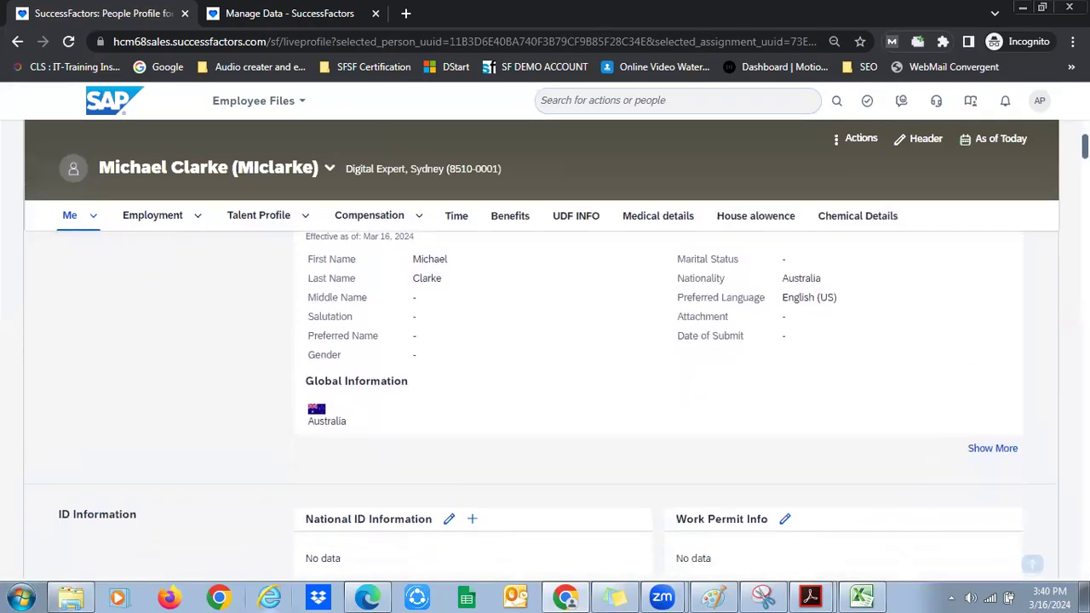
{"action": "scroll", "coordinate": [544, 358], "scroll_direction": "down", "scroll_amount": 1}
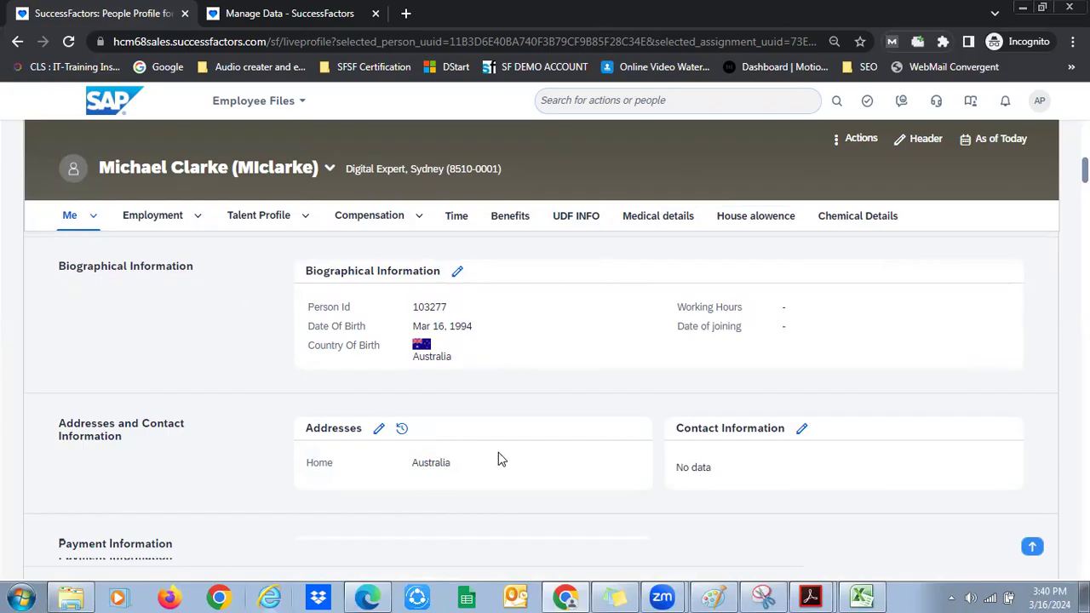
In the Paint notes, add the label 'Role Based Permission' beneath Ceredentials
{"action": "left_click", "coordinate": [712, 596]}
{"action": "left_click", "coordinate": [675, 213]}
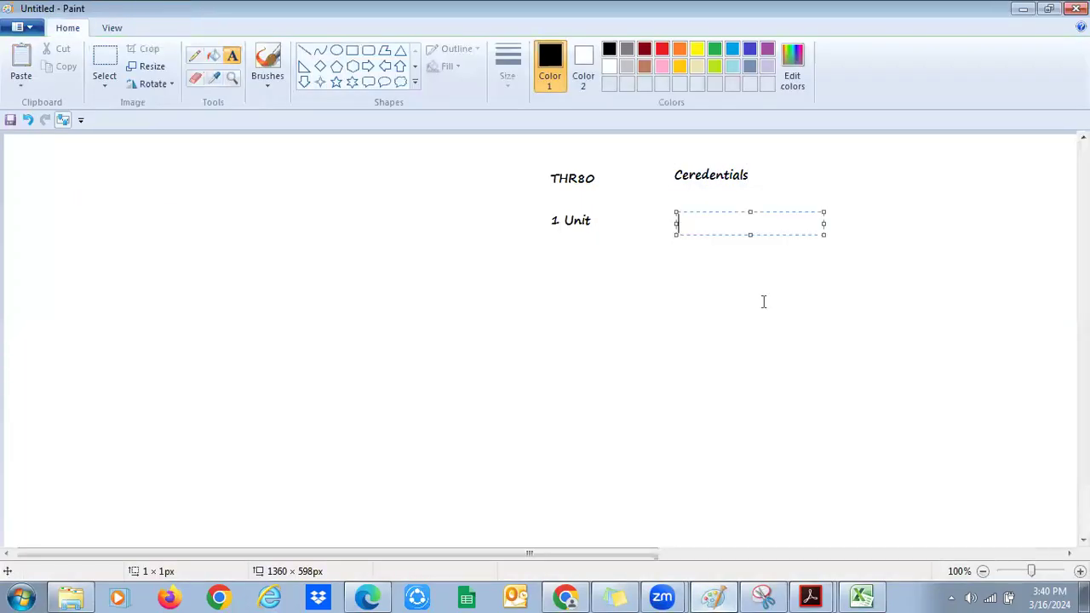
{"action": "type", "text": "Role Base"}
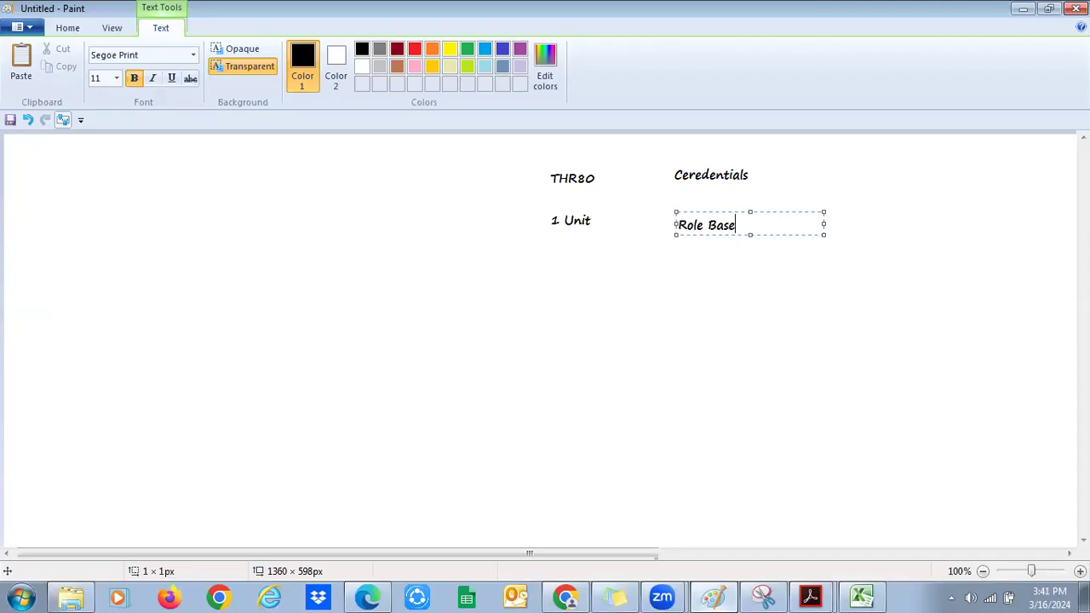
{"action": "type", "text": "d Permission"}
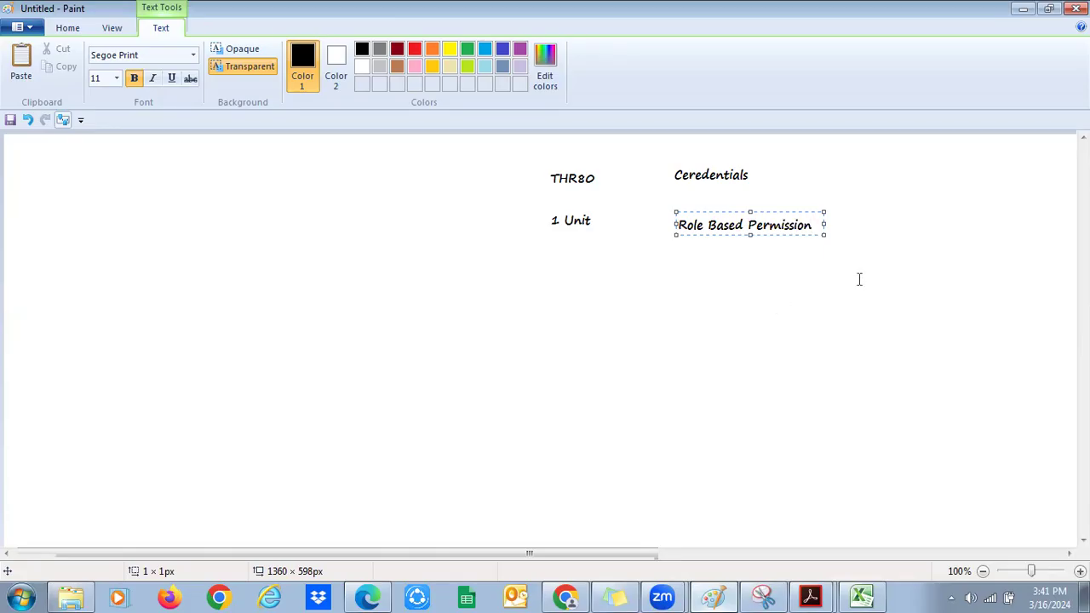
{"action": "left_click", "coordinate": [695, 244]}
Discard the extra empty text box and return to the browser
{"action": "left_click_drag", "start_coordinate": [662, 213], "coordinate": [824, 249]}
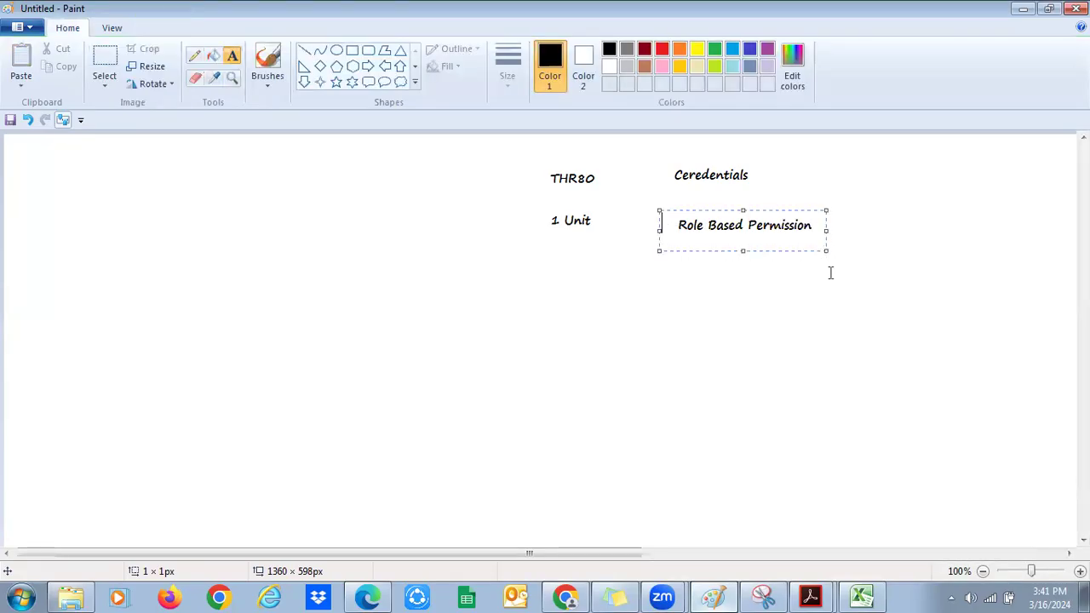
{"action": "left_click", "coordinate": [666, 321]}
{"action": "key", "text": "alt+Tab"}
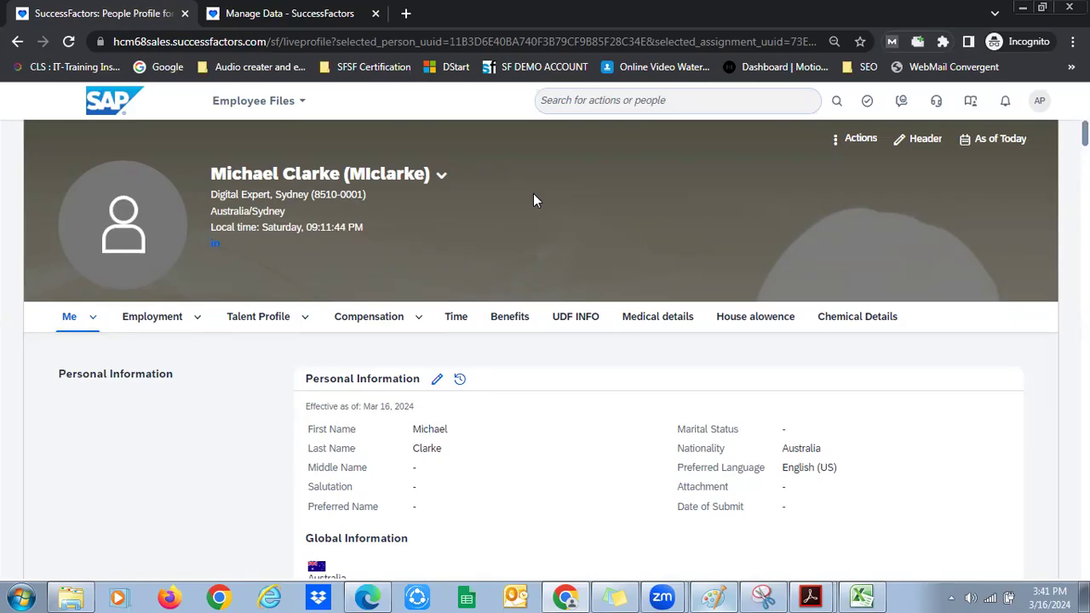
Open and close the module list, then search actions for 'add new'
{"action": "left_click", "coordinate": [295, 102]}
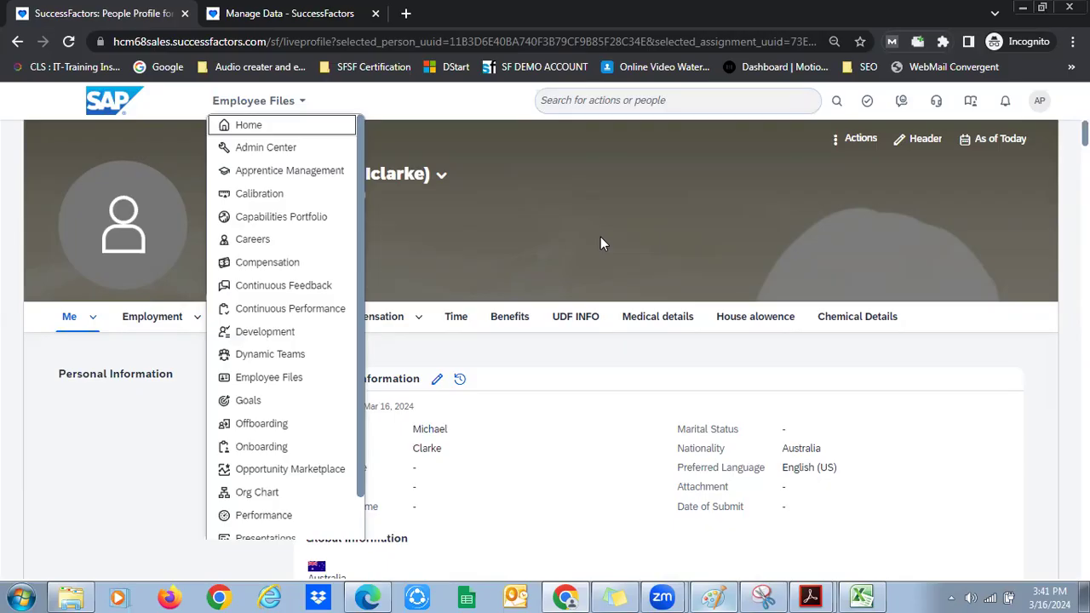
{"action": "left_click", "coordinate": [599, 242]}
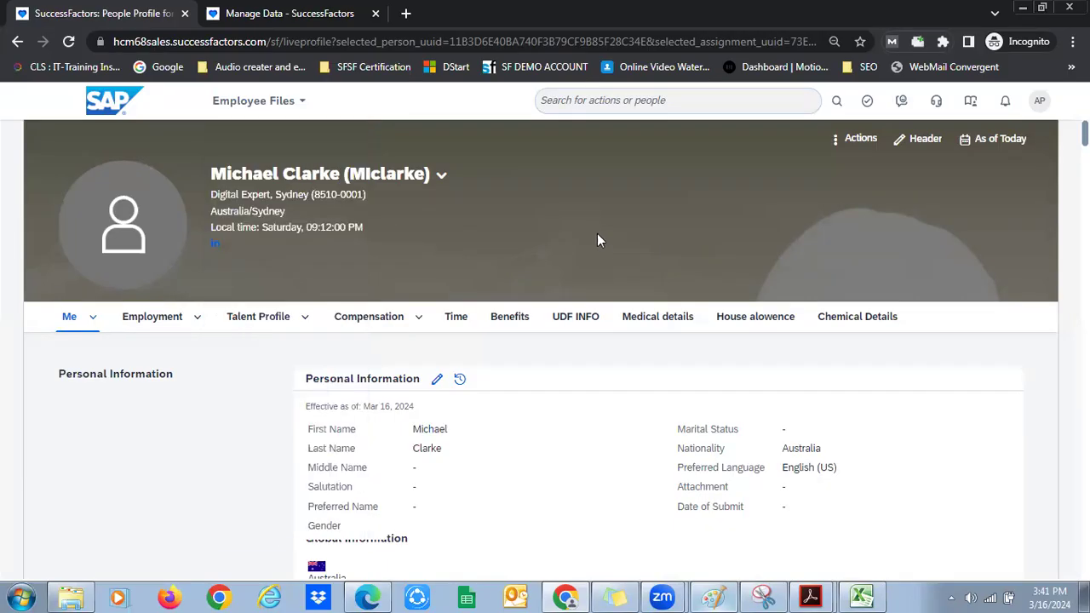
{"action": "left_click", "coordinate": [606, 107]}
{"action": "type", "text": "addn"}
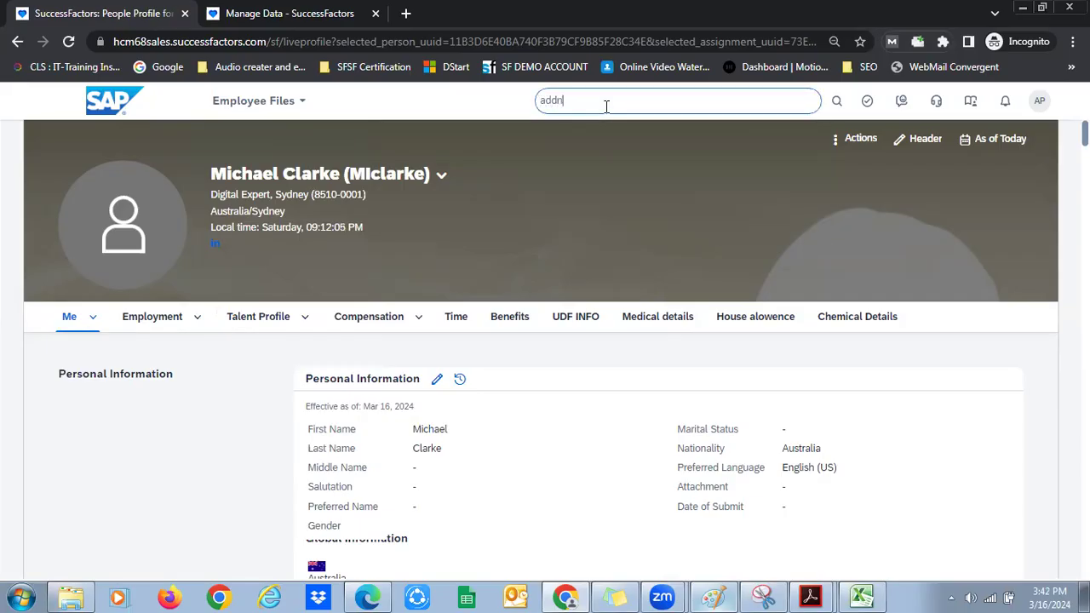
{"action": "key", "text": "BackSpace"}
{"action": "type", "text": "new"}
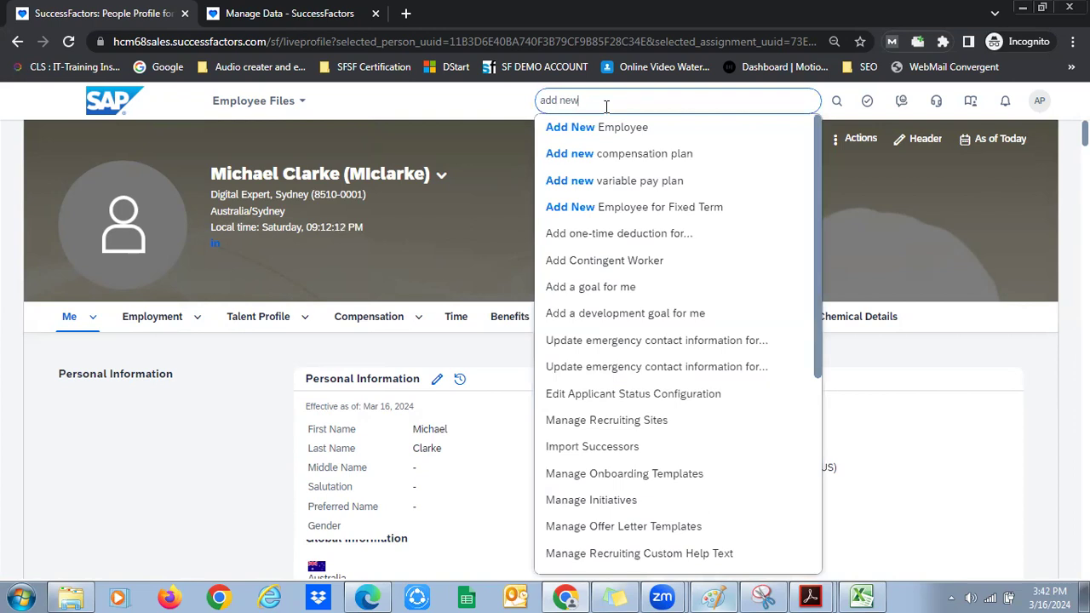
Check the account menu, open the module list, then bring up the instance ID sticky note
{"action": "left_click", "coordinate": [1041, 108]}
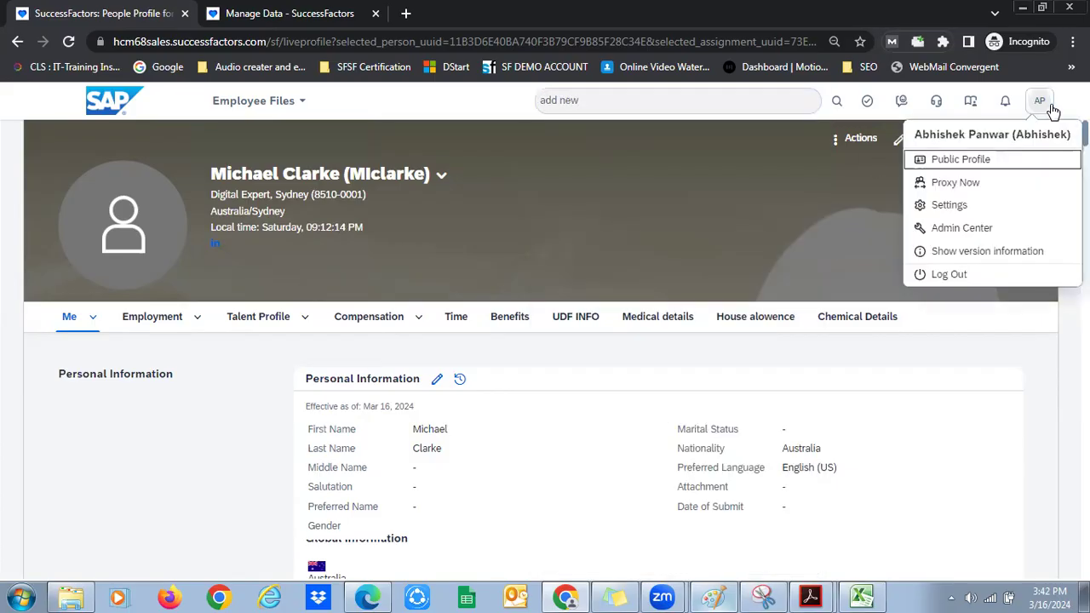
{"action": "left_click", "coordinate": [710, 211]}
{"action": "left_click", "coordinate": [285, 100]}
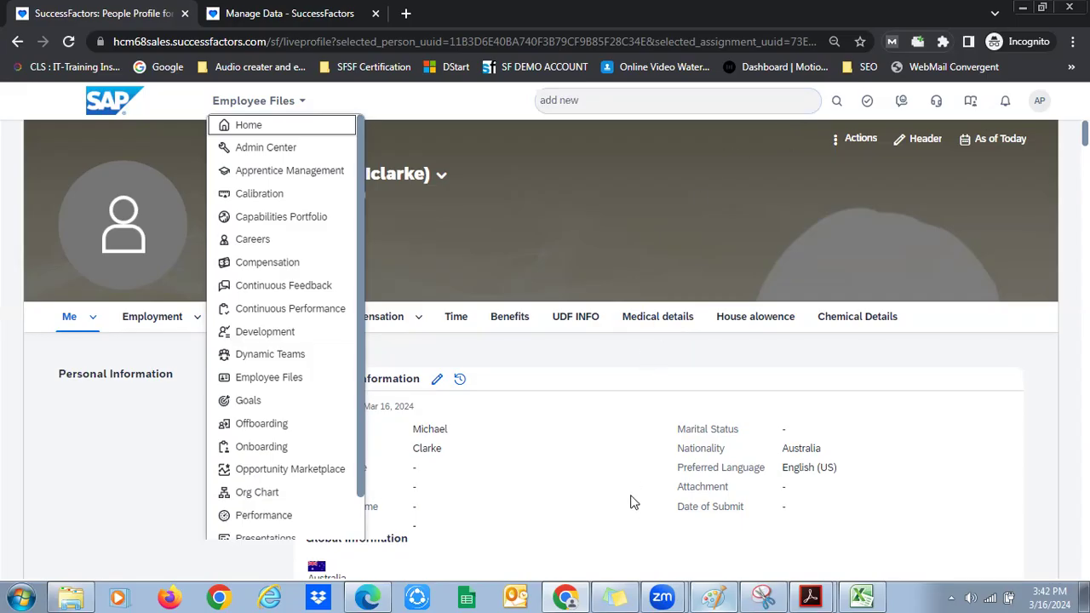
{"action": "left_click", "coordinate": [614, 598]}
Type the new hire's e-mail address on a new line below the instance ID
{"action": "left_click", "coordinate": [739, 123]}
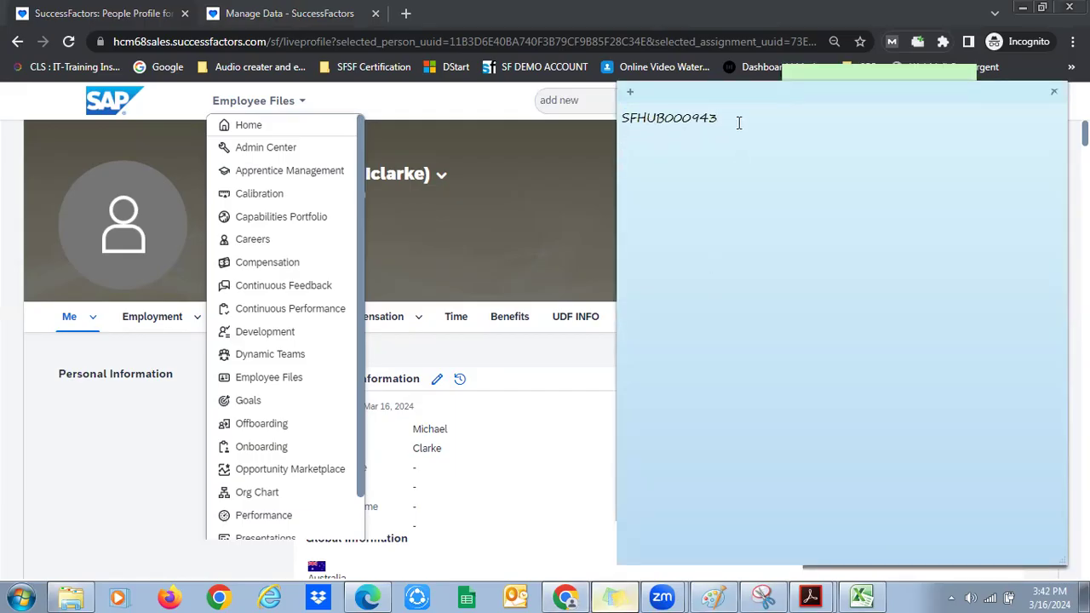
{"action": "key", "text": "Return"}
{"action": "key", "text": "Return"}
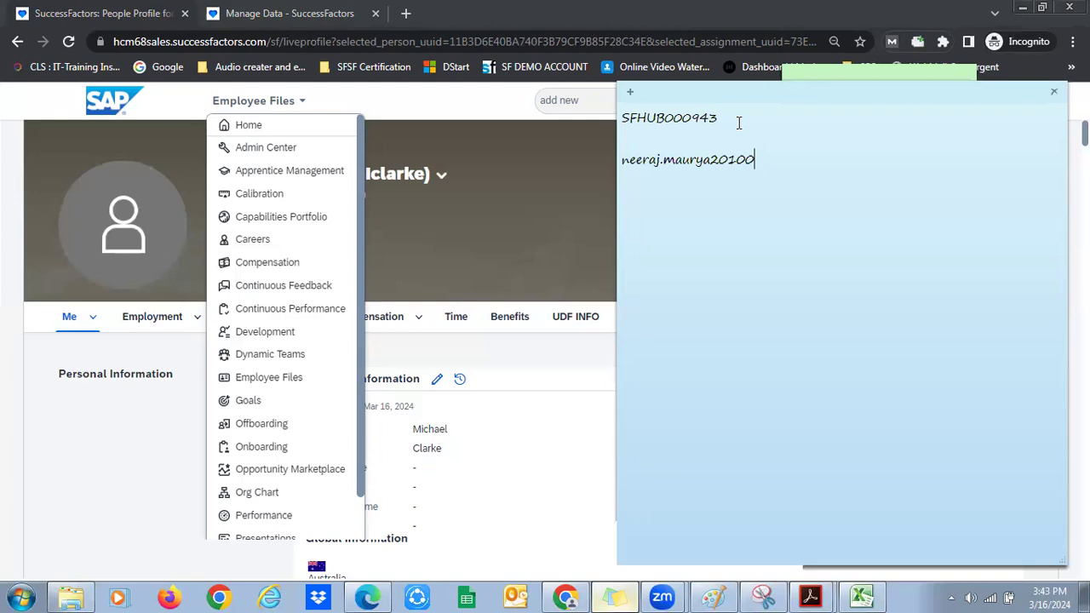
Select the e-mail line, then hide the note behind the new hire's profile page
{"action": "triple_click", "coordinate": [836, 165]}
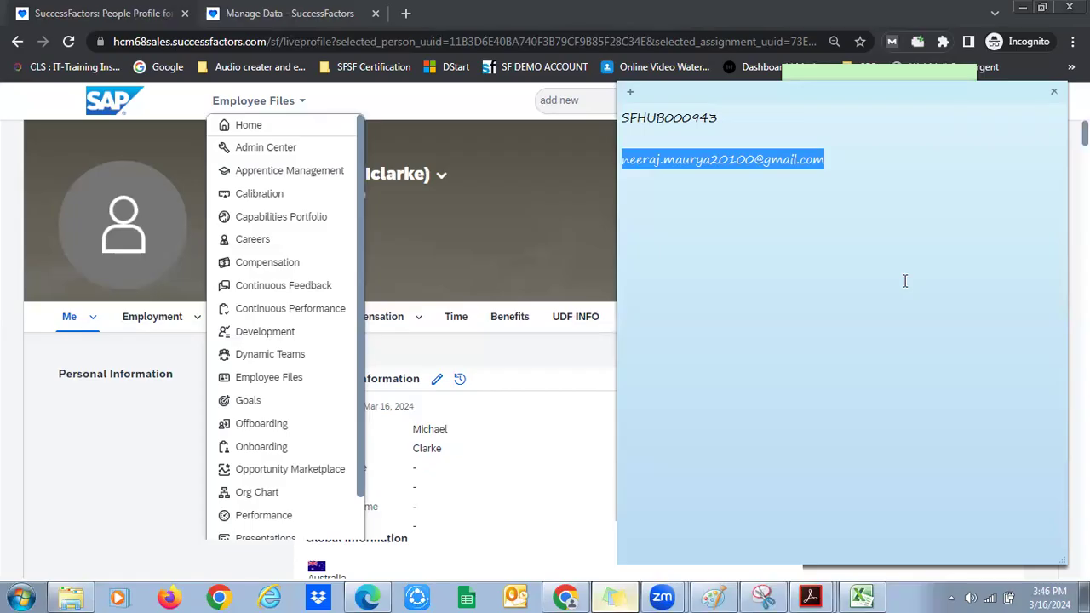
{"action": "left_click", "coordinate": [499, 527]}
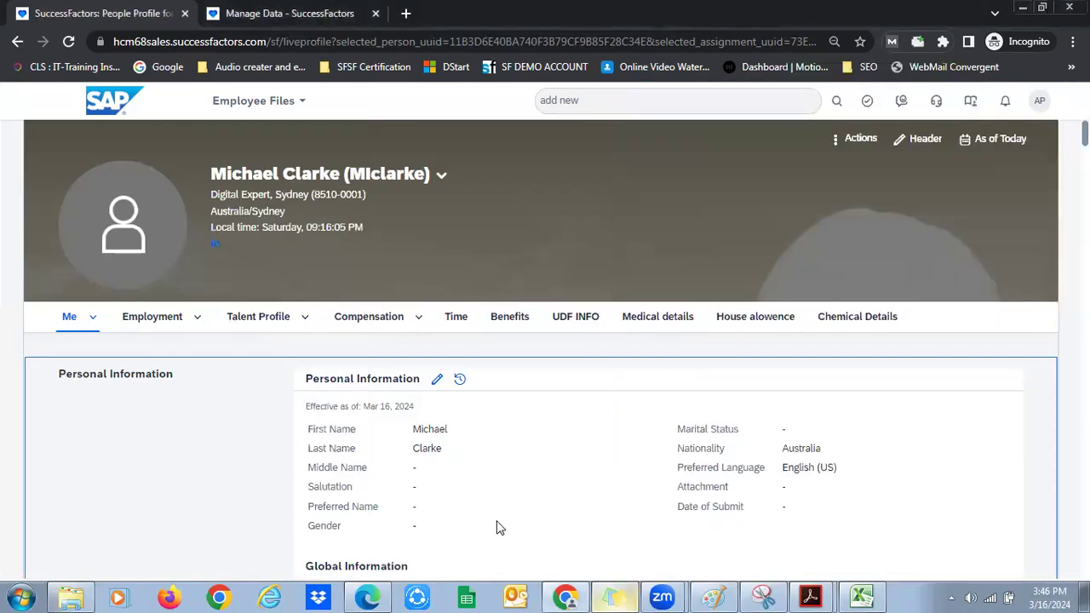